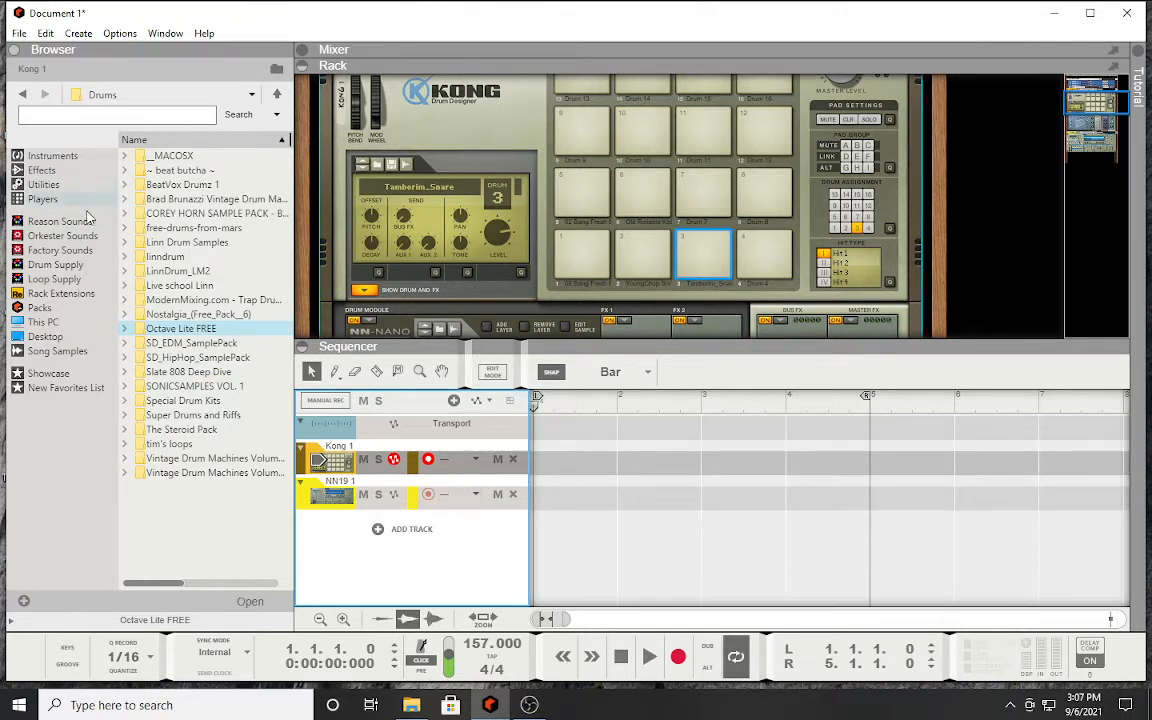
Step: Browse to the Melodic Loops folder inside the DECAP - Drums That Knock Vol. Free sample pack
left_click(211, 330)
double_click(155, 401)
double_click(184, 314)
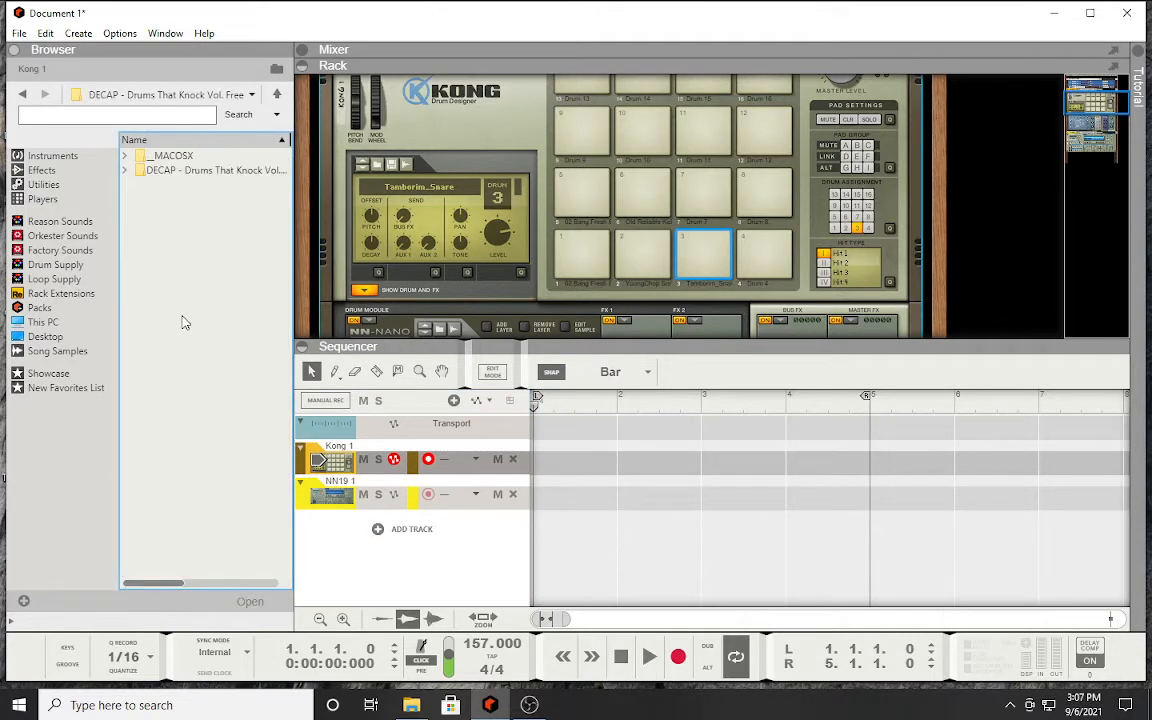
double_click(162, 170)
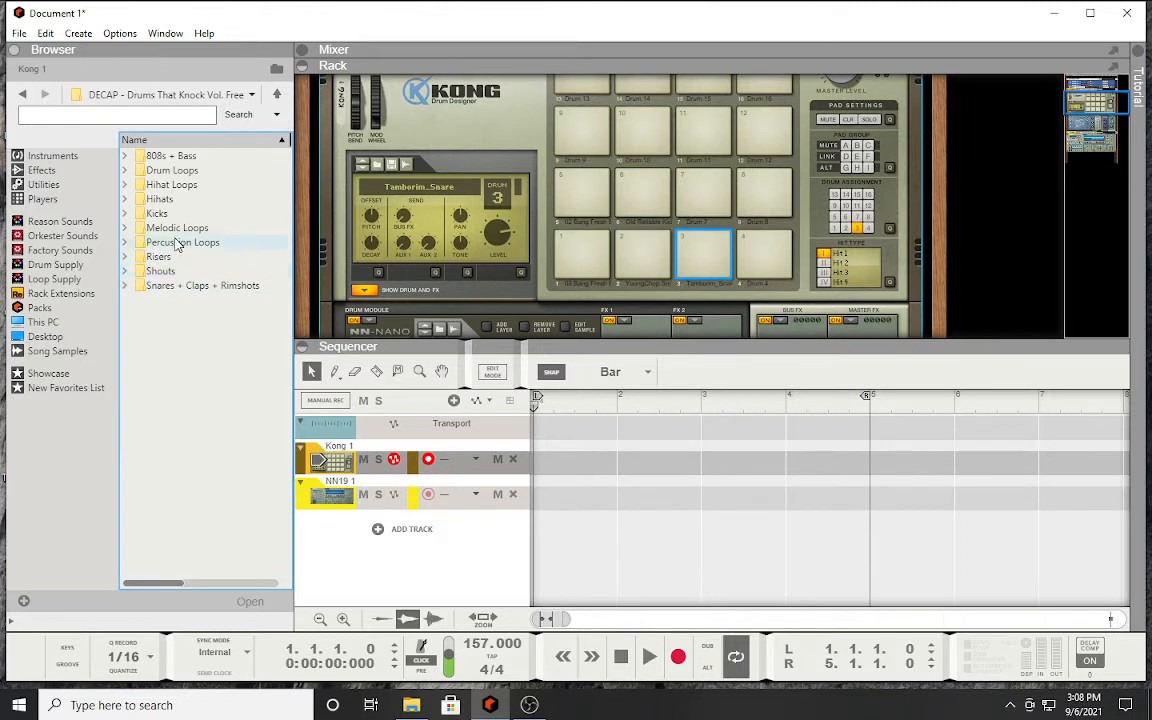
double_click(184, 229)
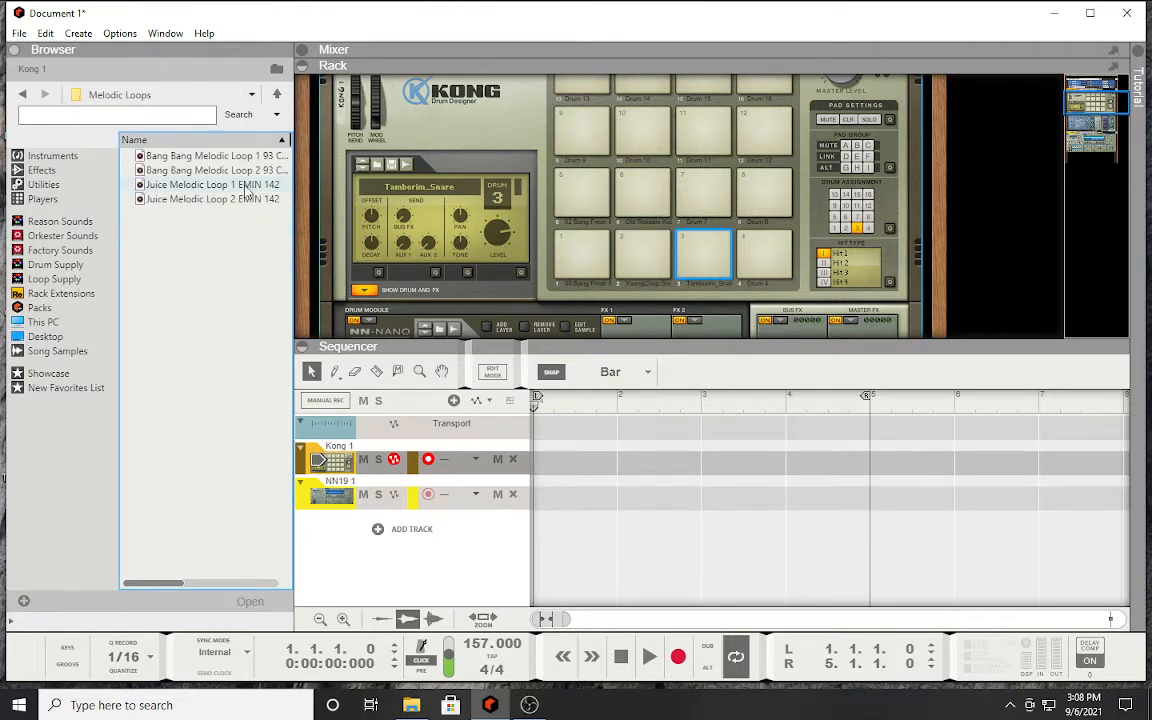
Step: Add Juice Melodic Loop 1 EMIN 142 to the sequencer at bar 1 on a new audio track
left_click(241, 186)
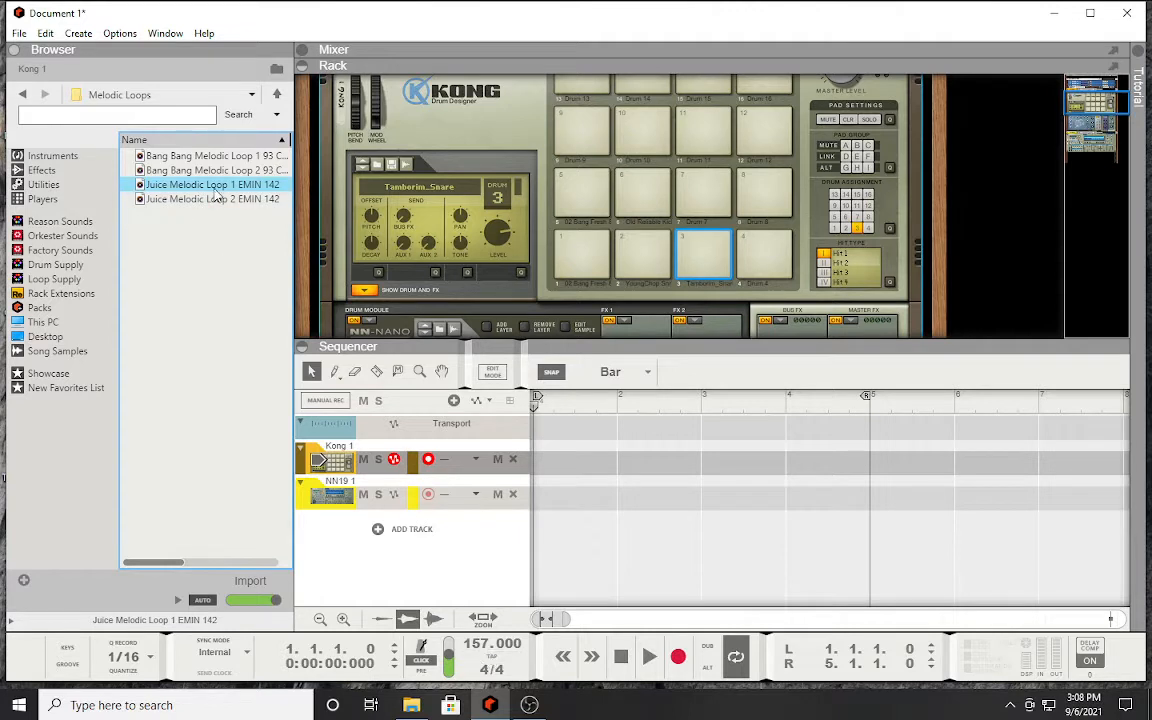
left_click_drag(214, 191, 540, 527)
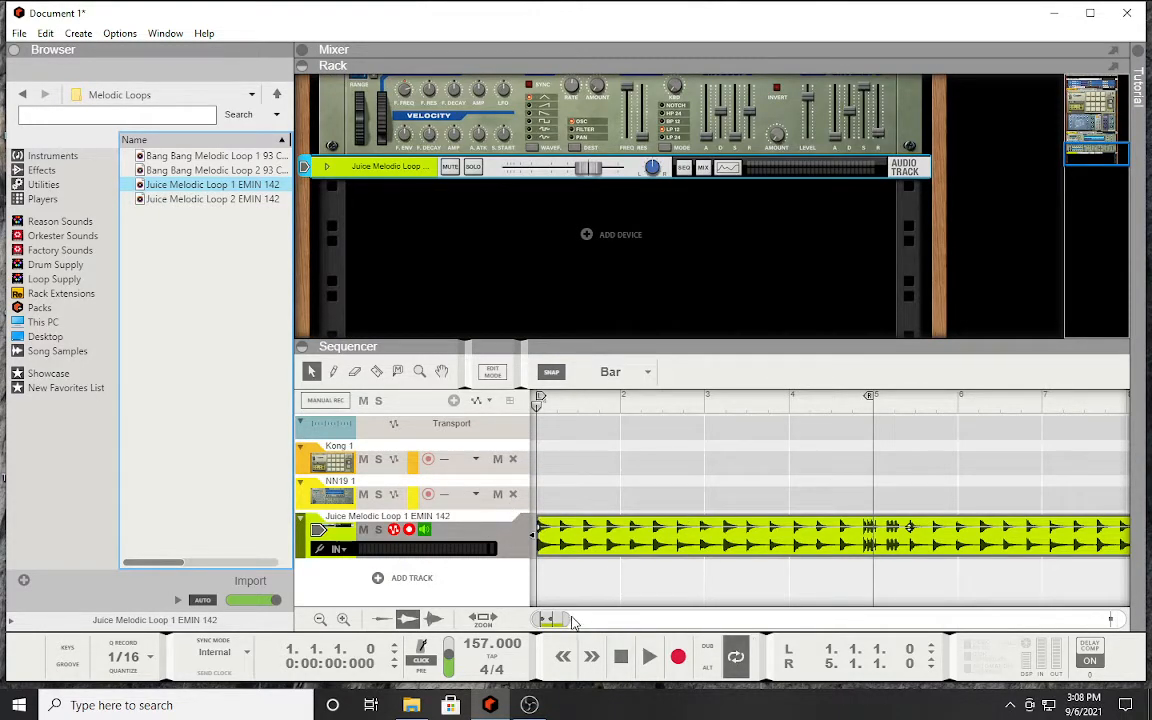
left_click_drag(573, 621, 600, 624)
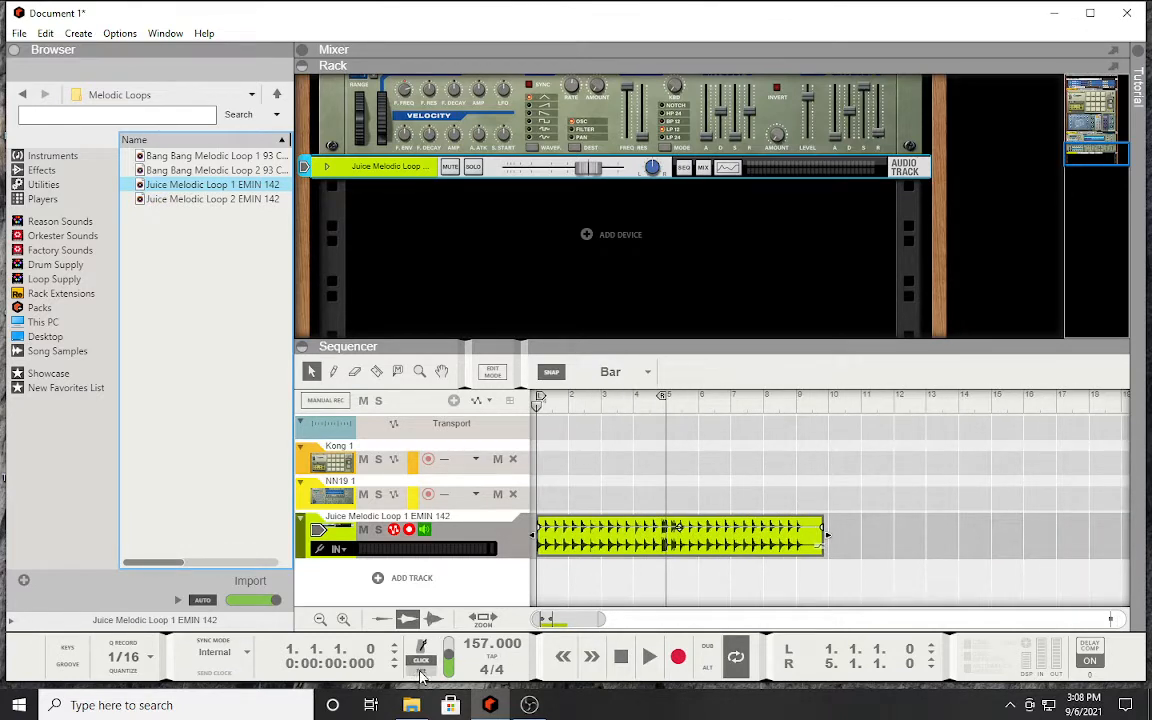
Step: Play the melodic loop through to its end, and time-stretch its clip to 8 bars, ending at bar 9
key("space")
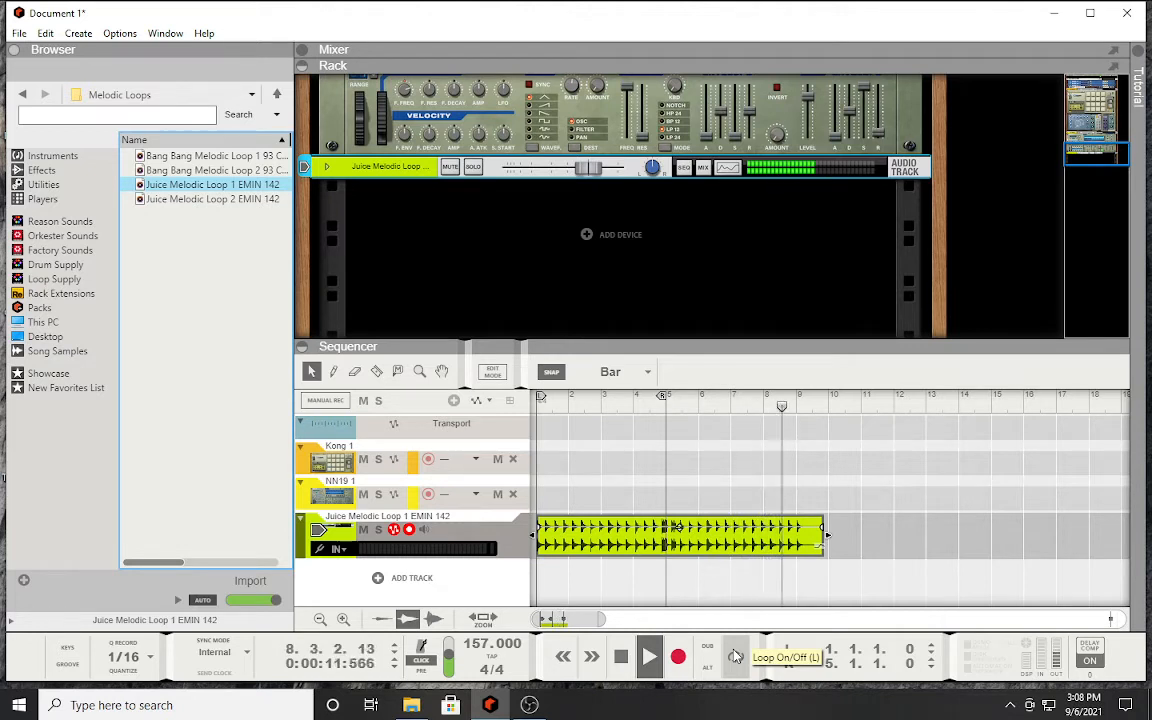
left_click(622, 657)
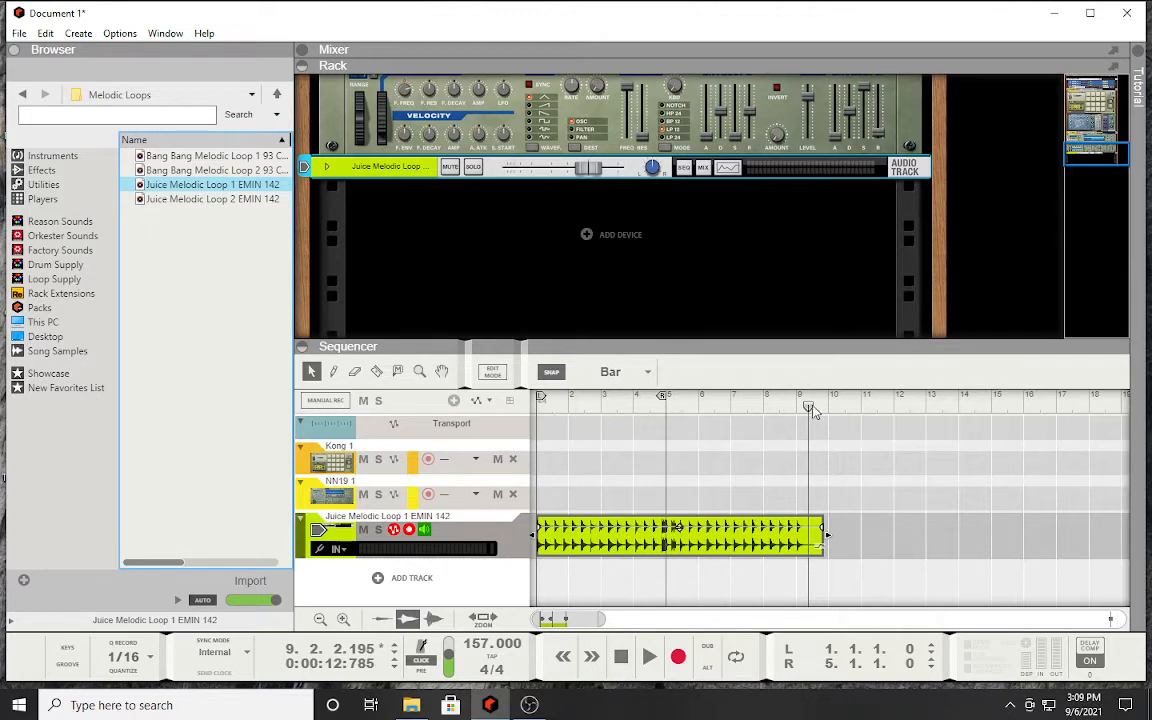
mouse_move(811, 407)
left_mouse_down()
mouse_move(821, 408)
mouse_move(797, 407)
left_mouse_up()
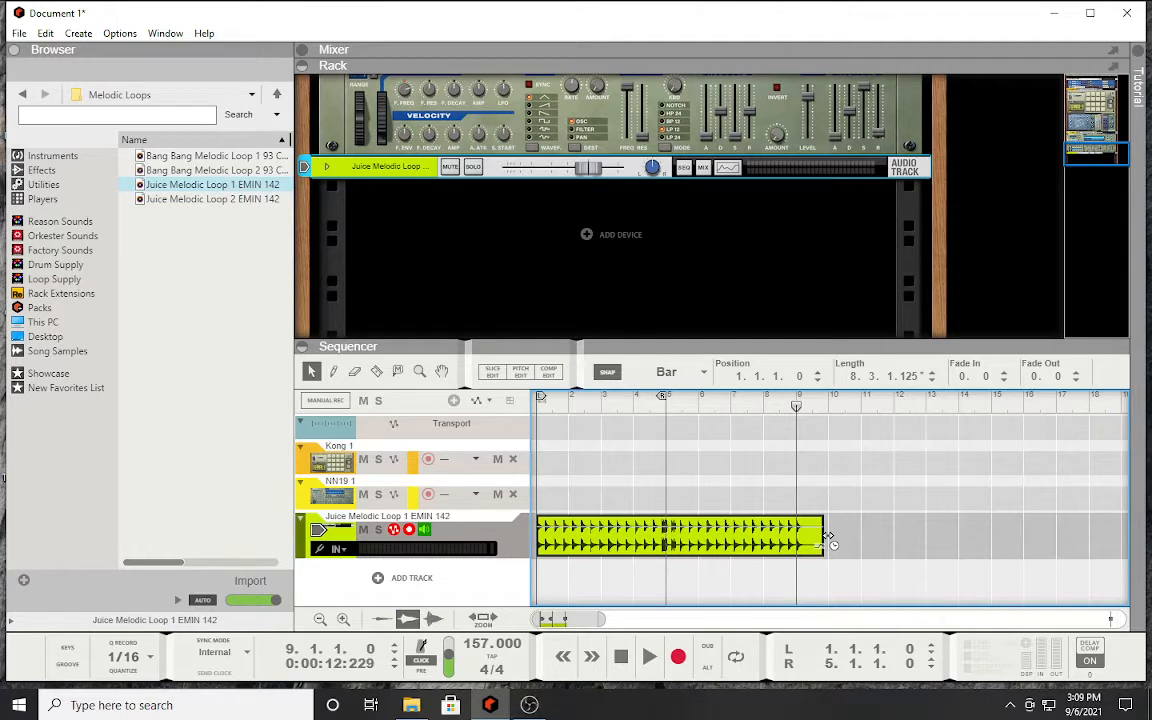
left_click_drag(828, 537, 795, 540)
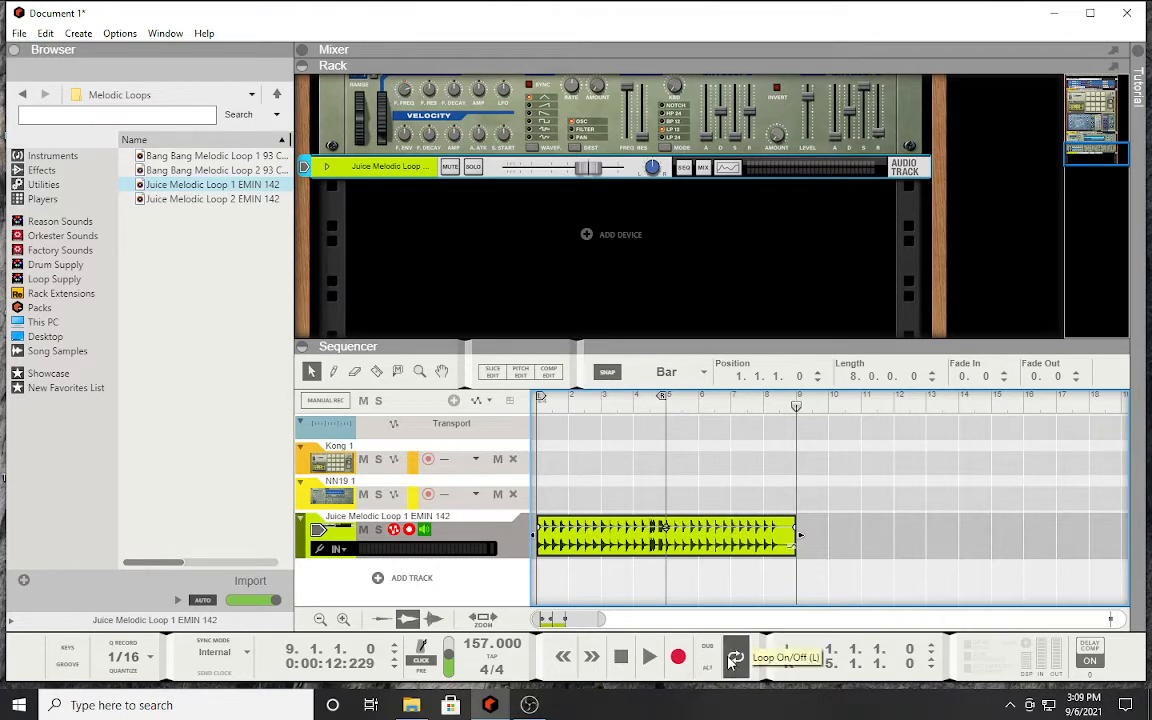
Step: Set the right loop locator to bar 9 and play the 8-bar melodic loop from the start
key("space")
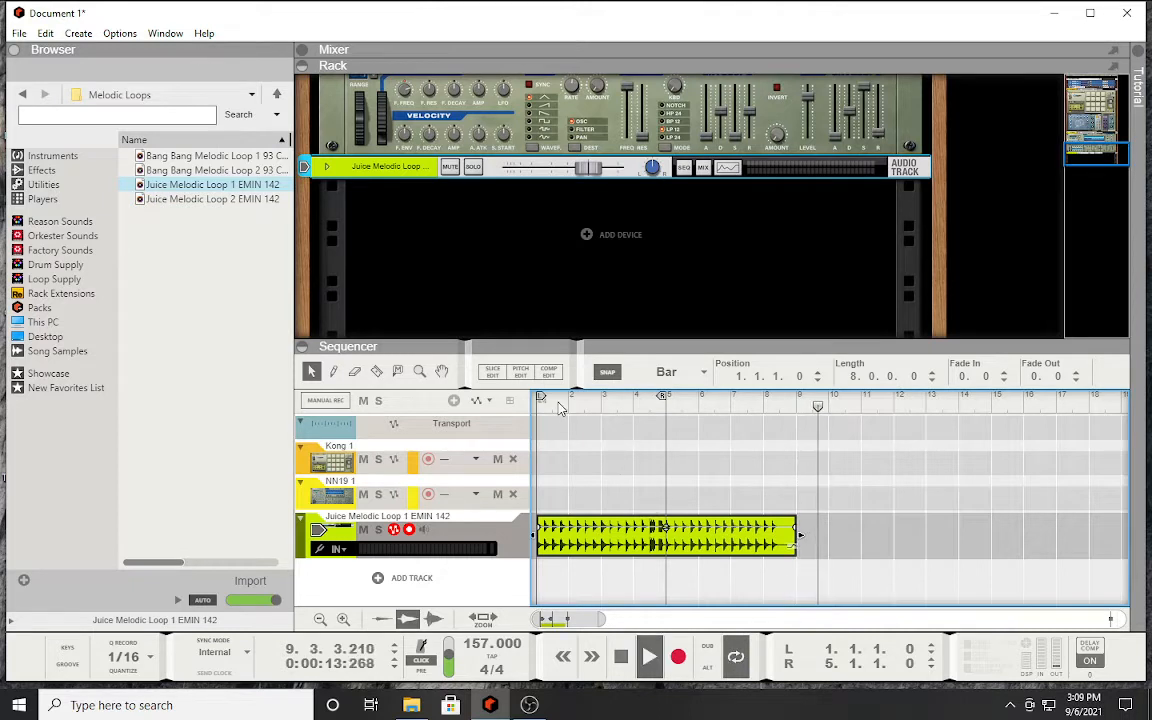
left_click(539, 410)
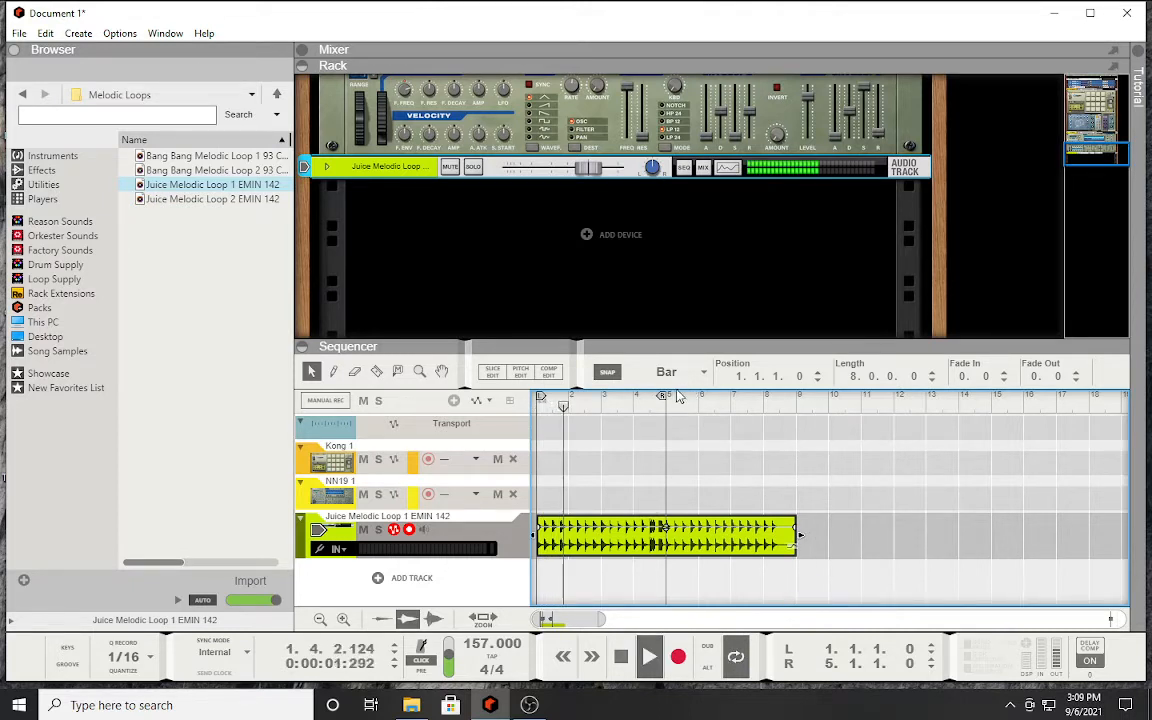
left_click_drag(662, 398, 792, 398)
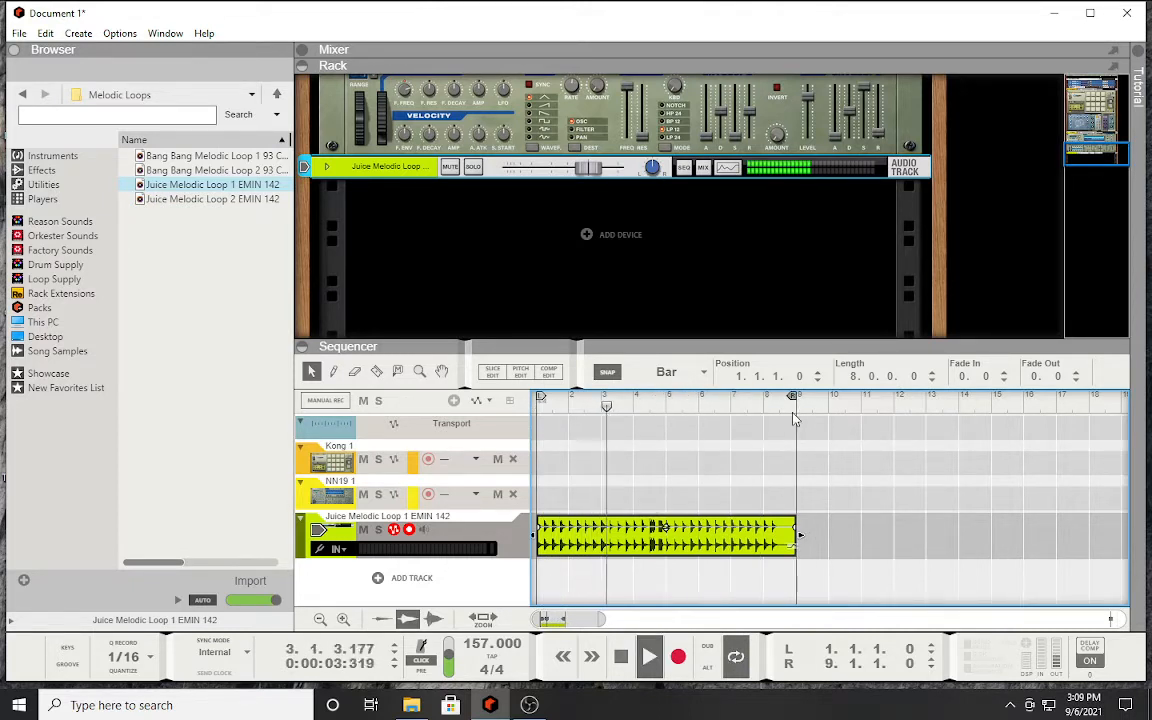
left_click(619, 660)
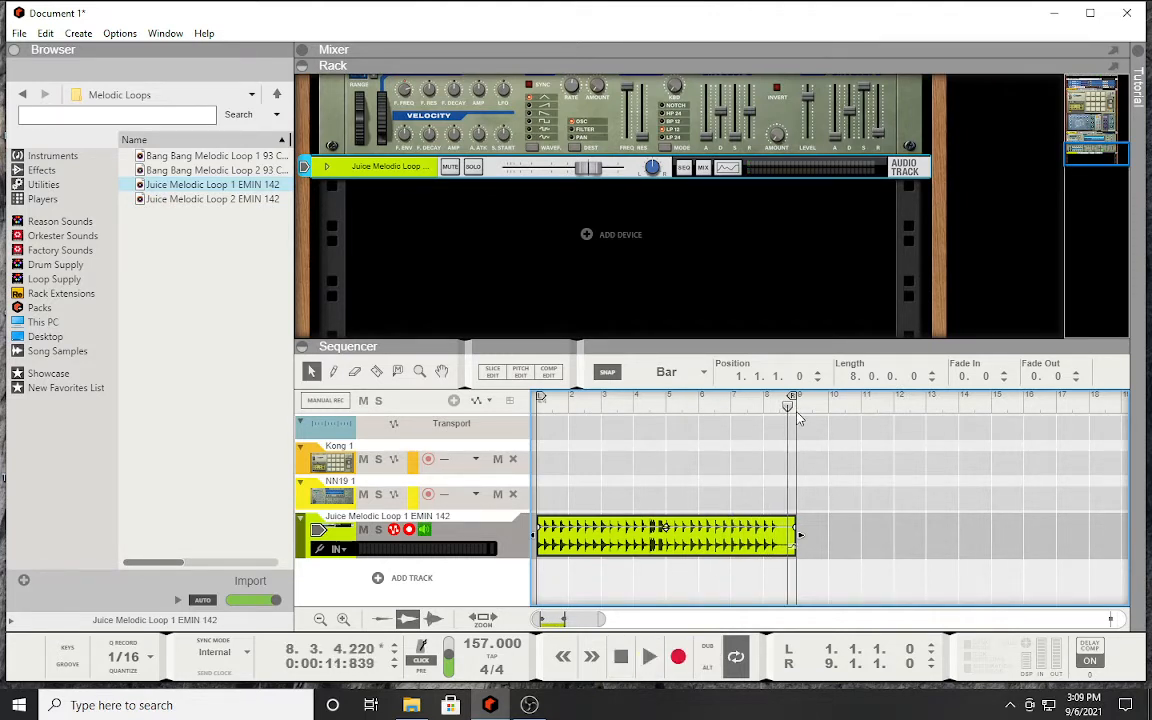
left_click(647, 660)
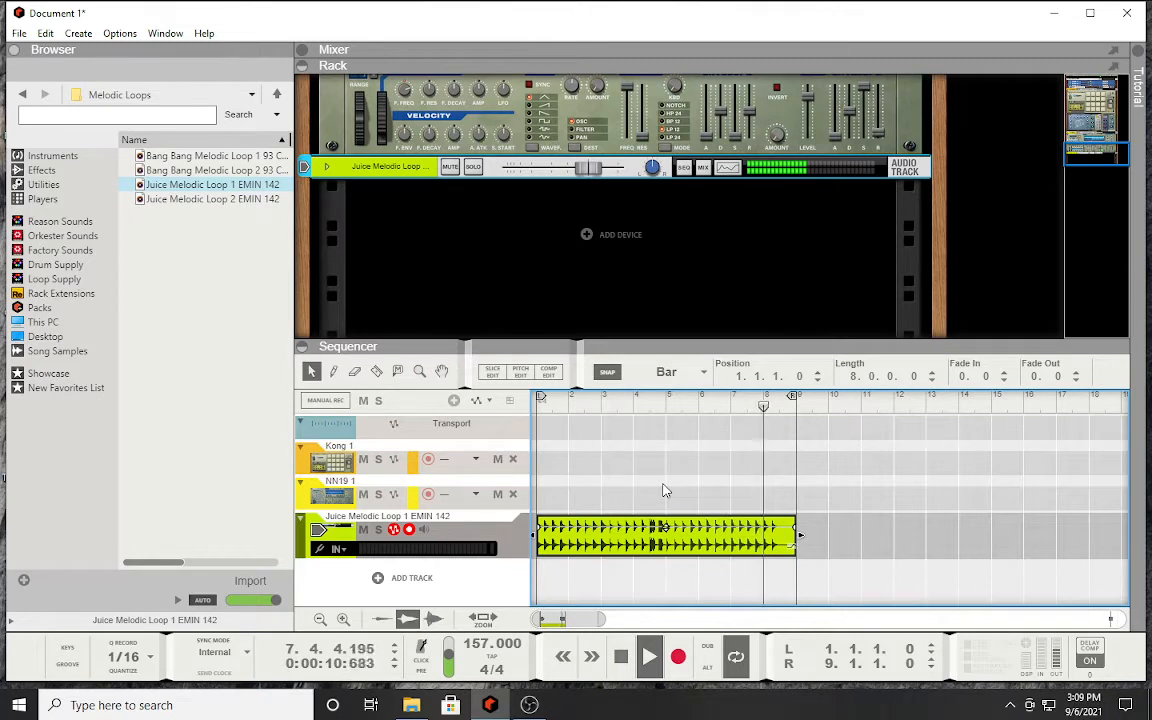
left_click(621, 667)
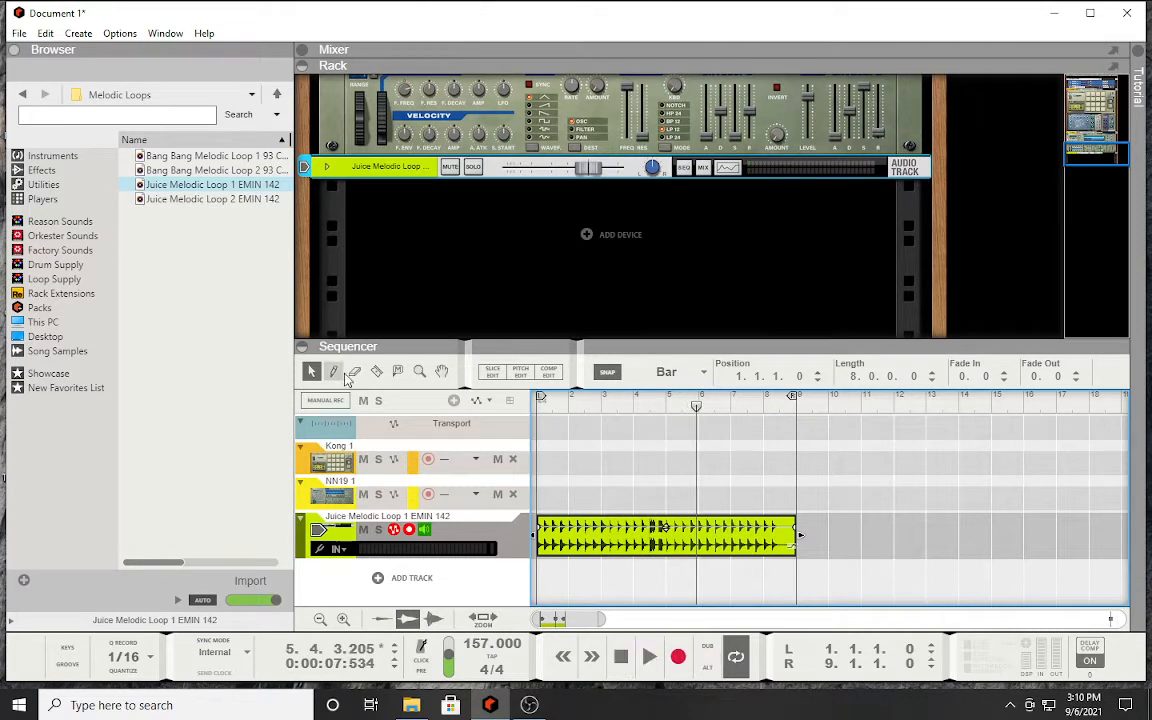
Step: Split the melodic loop clip at bar 5 with the Razor tool and delete the second half
left_click(376, 371)
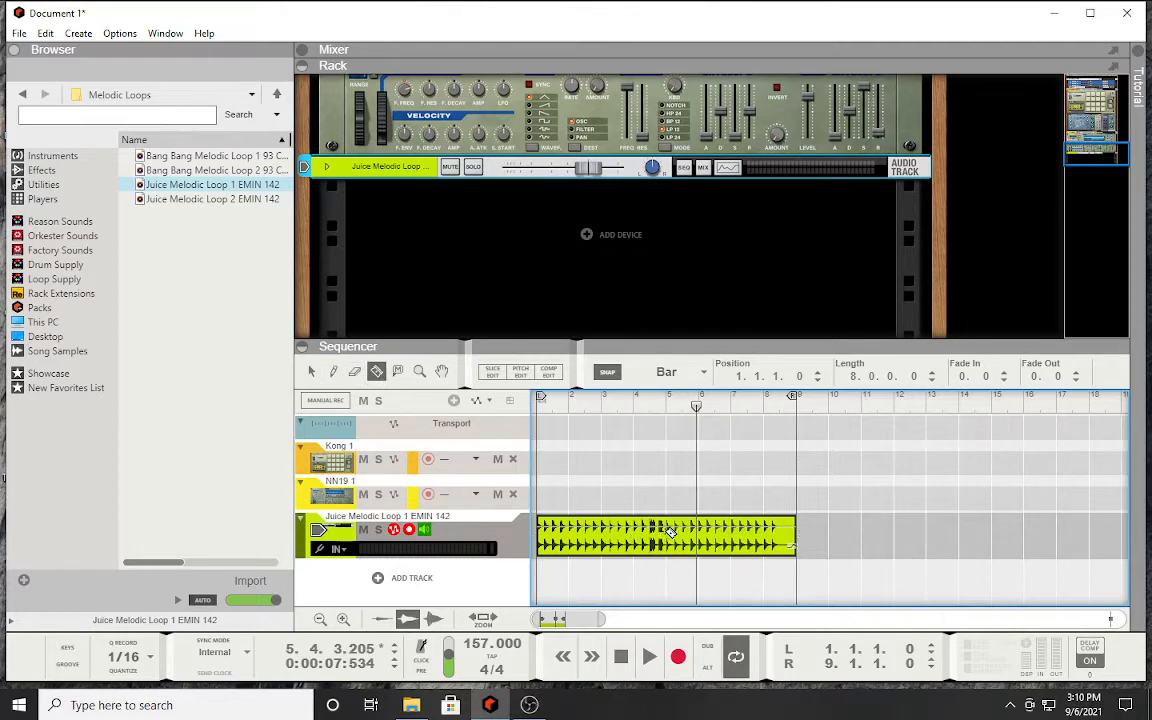
left_click(672, 532)
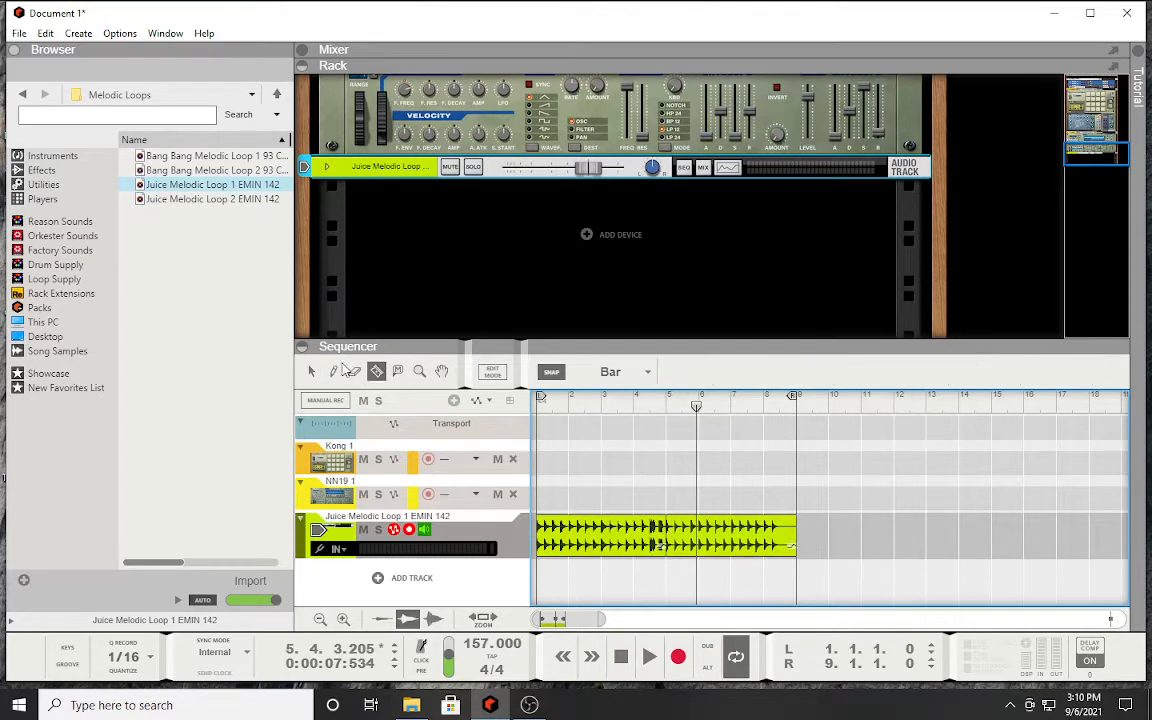
left_click(312, 371)
left_click(731, 543)
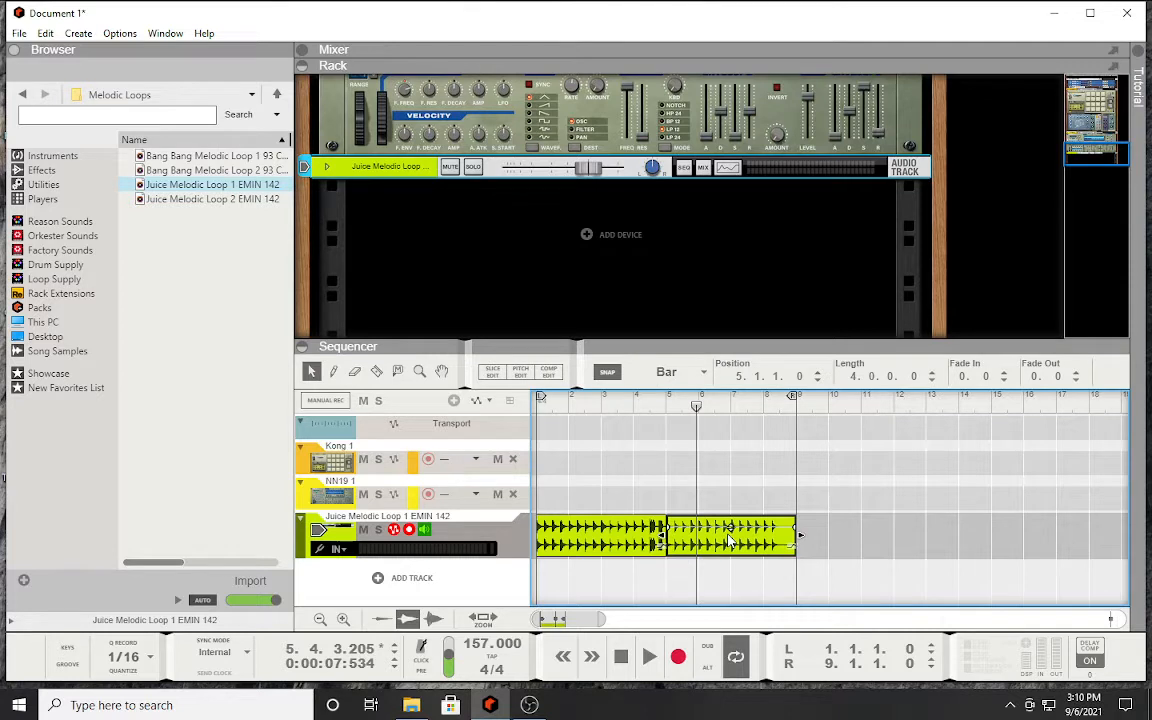
key("Delete")
Step: Duplicate the remaining four-bar clip at bar 5, play the result briefly and return the playhead to bar 1
left_click(590, 541)
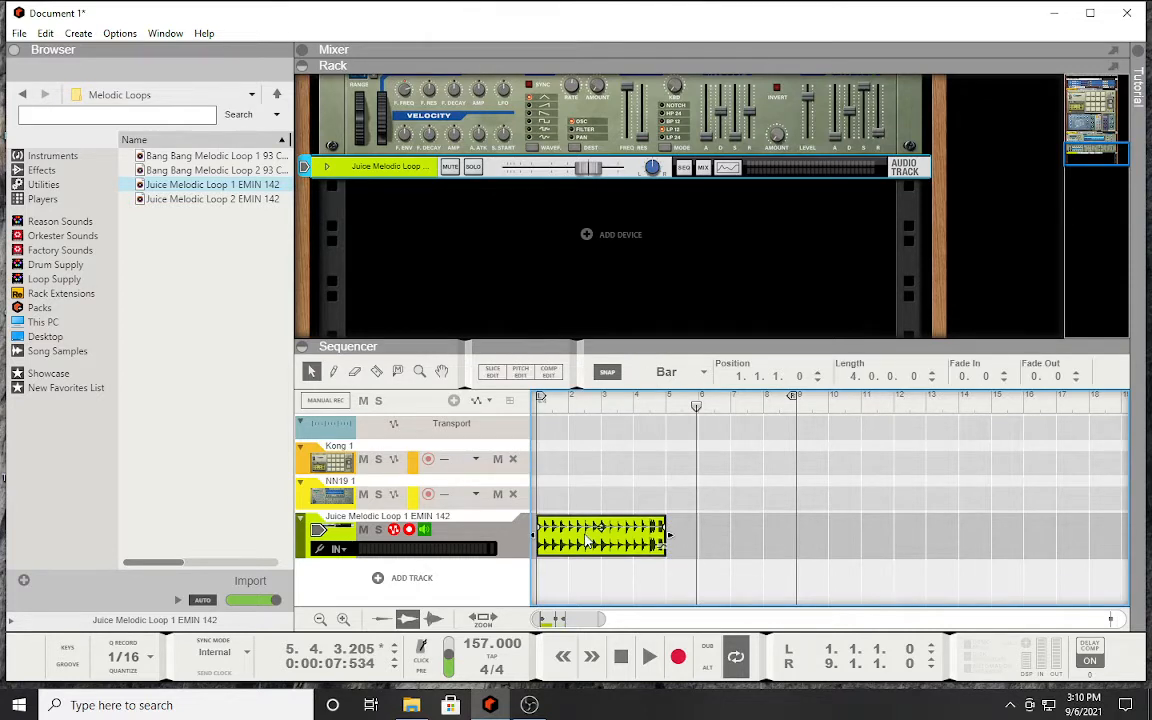
key("ctrl+d")
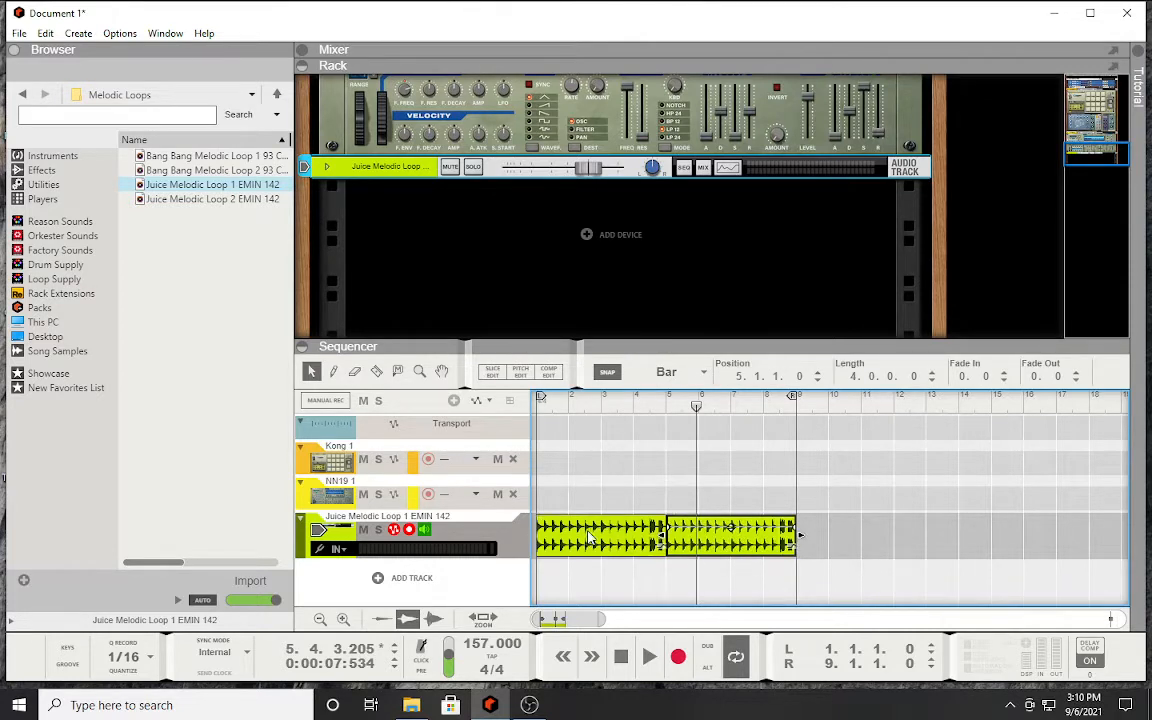
left_click(536, 406)
key("space")
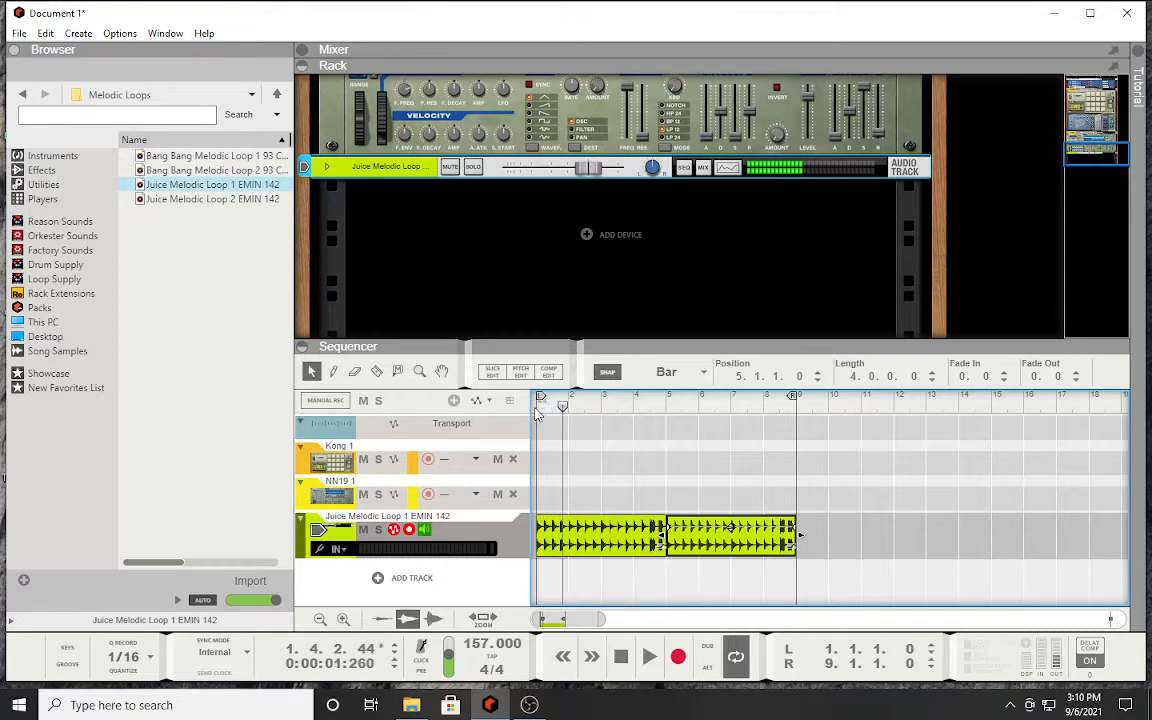
key("space")
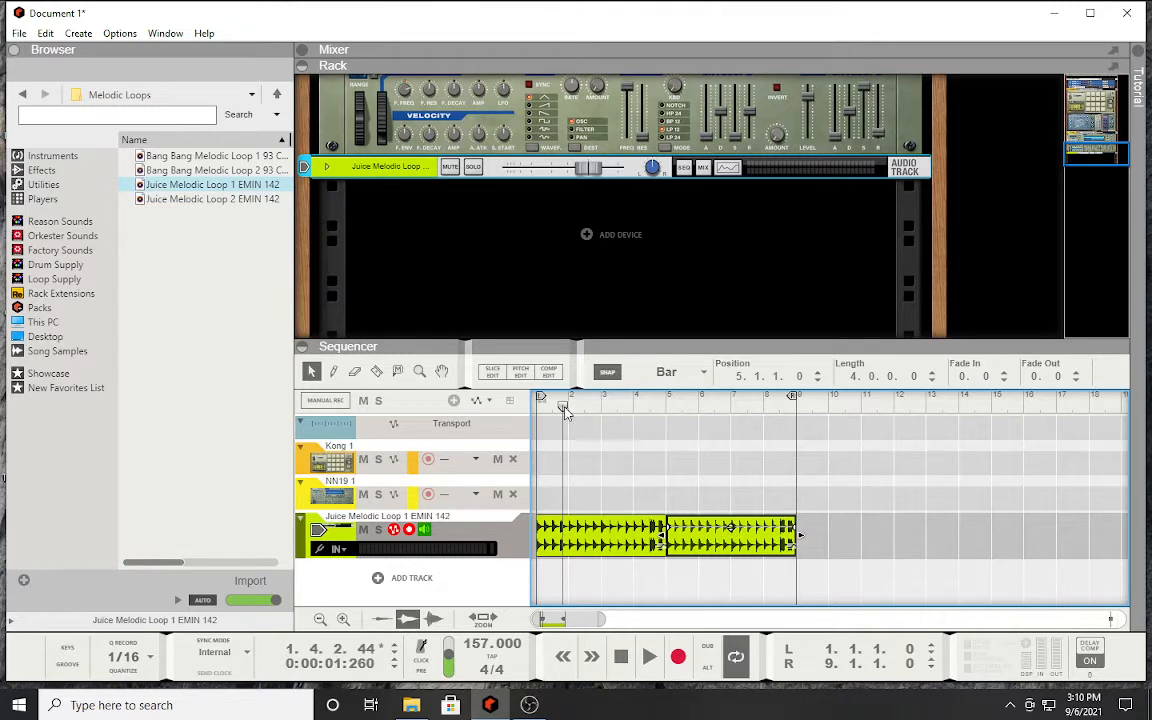
left_click_drag(566, 410, 536, 414)
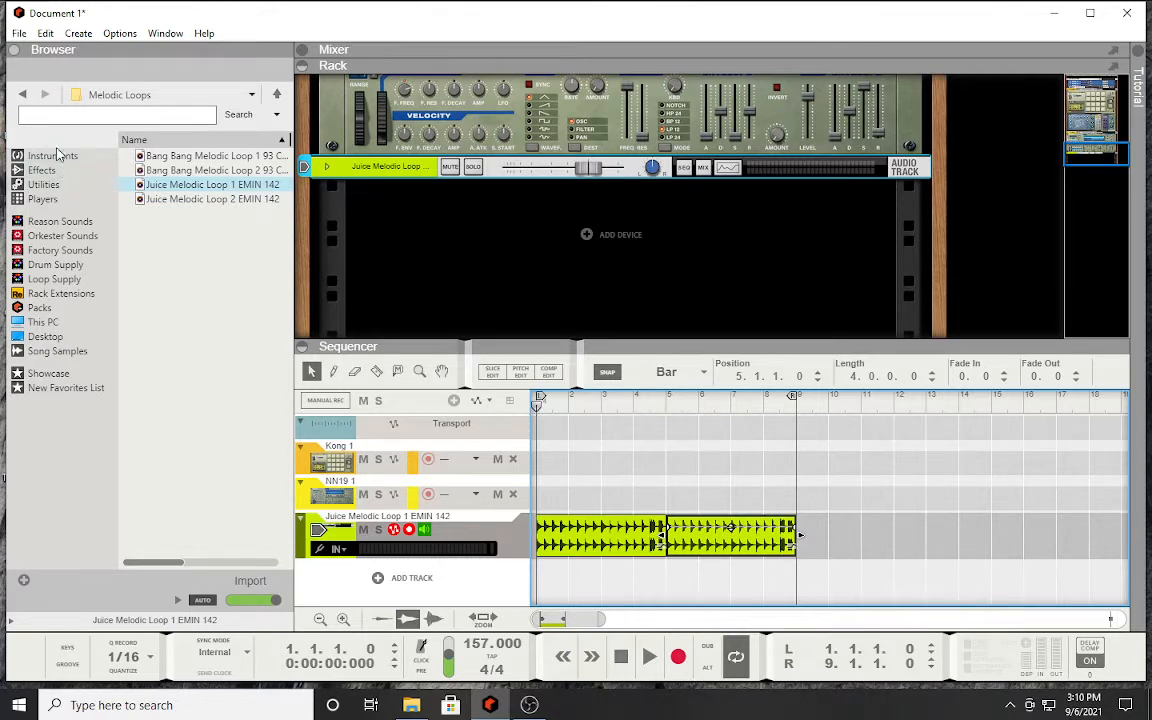
Step: Mute the melodic loop track and place the Deep End Male audio file from USB Drive (F:) in the sequencer
left_click(48, 323)
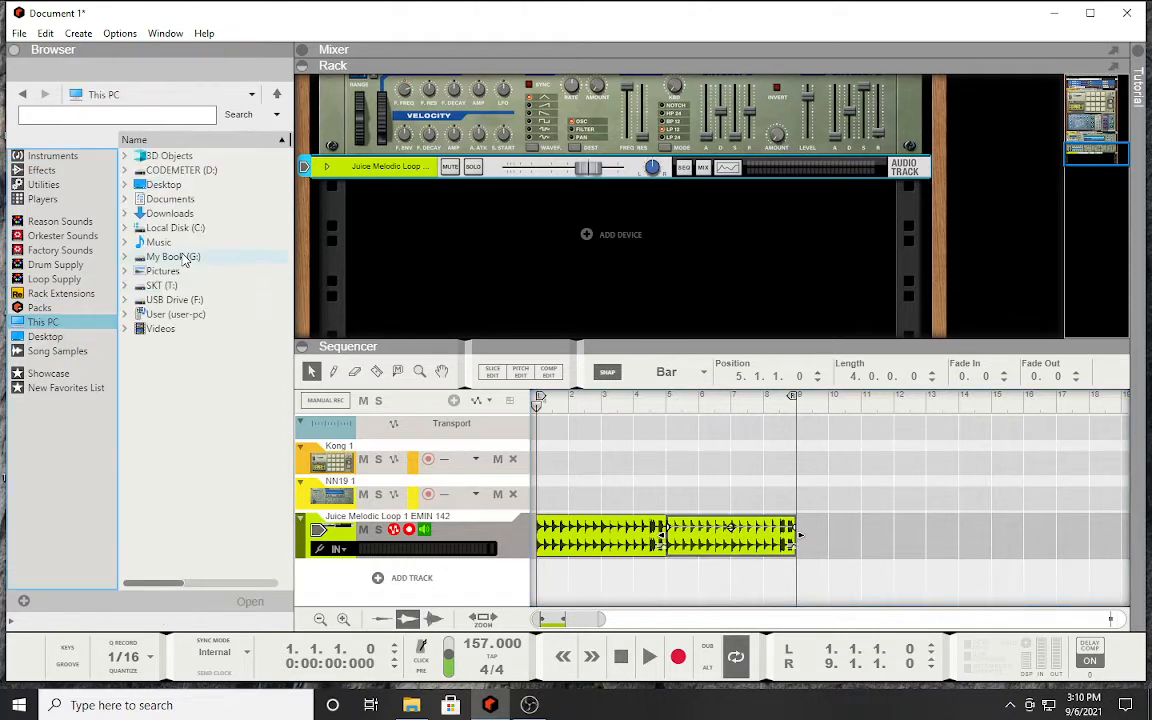
left_click(362, 530)
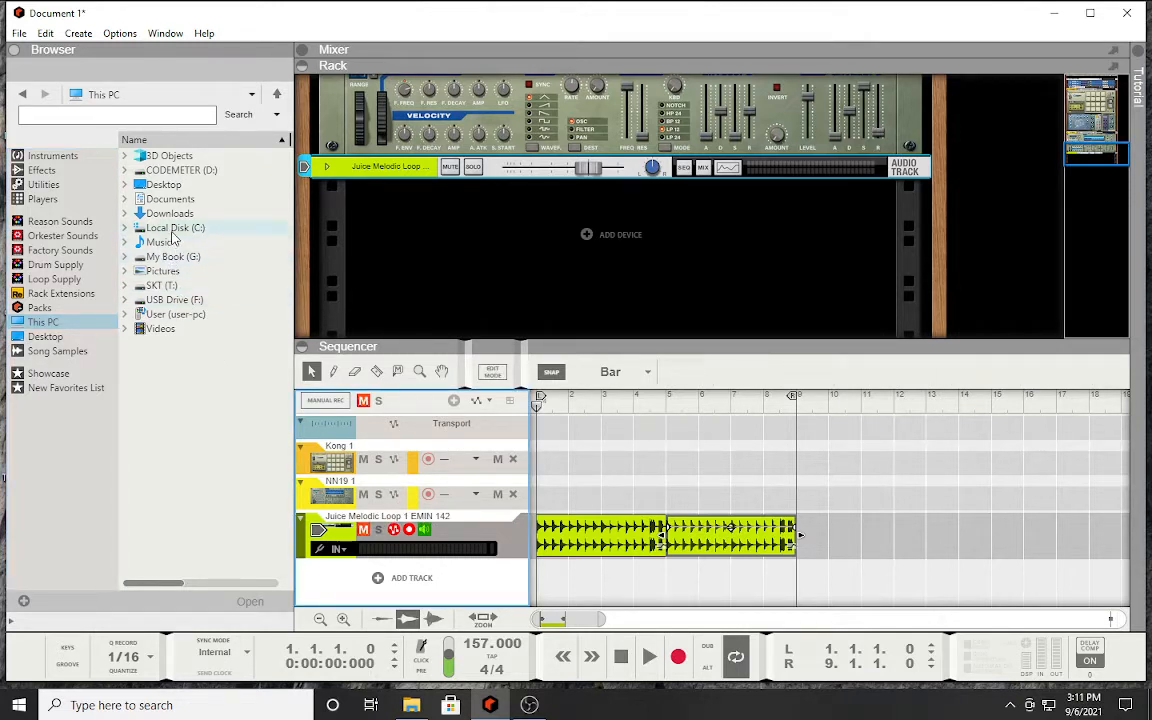
left_click(183, 302)
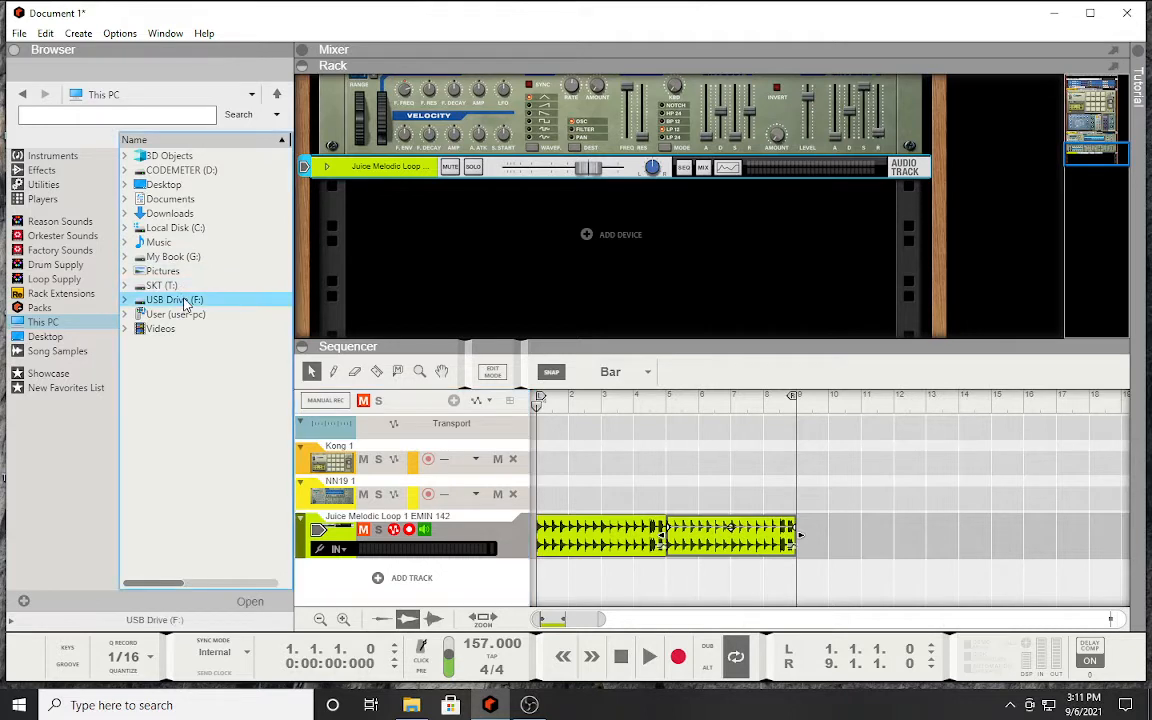
double_click(183, 302)
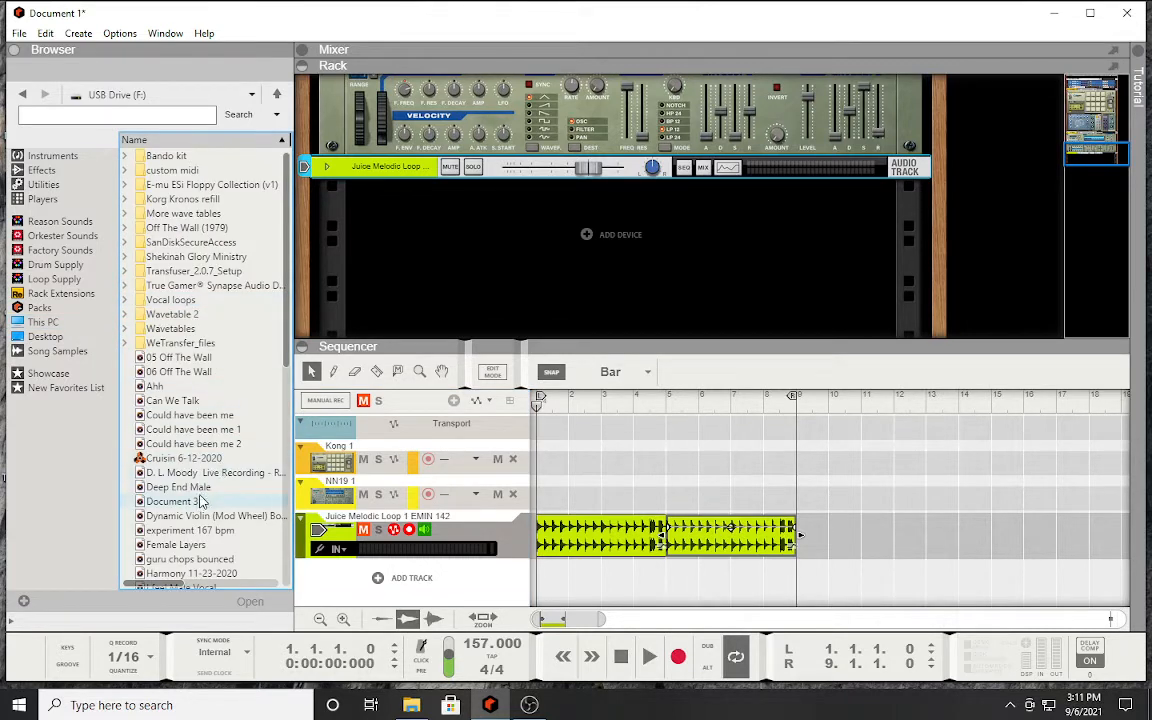
left_click_drag(198, 490, 536, 590)
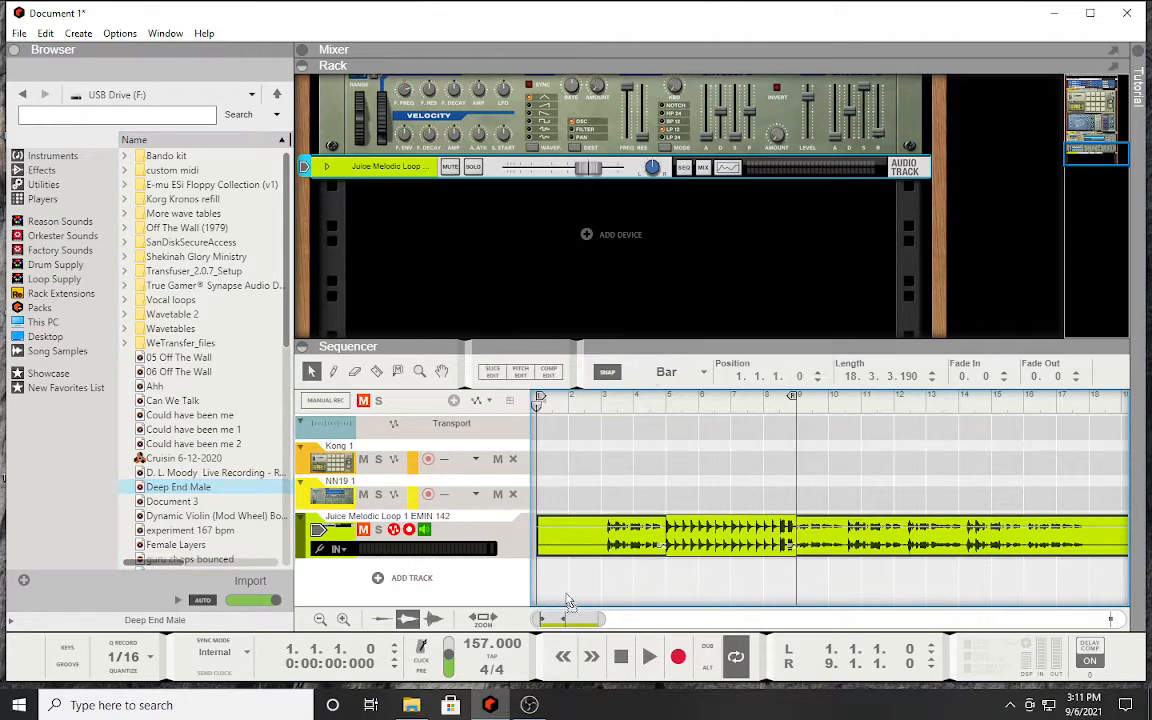
Step: Create a new audio track and move the Deep End Male clip onto it
left_click(410, 580)
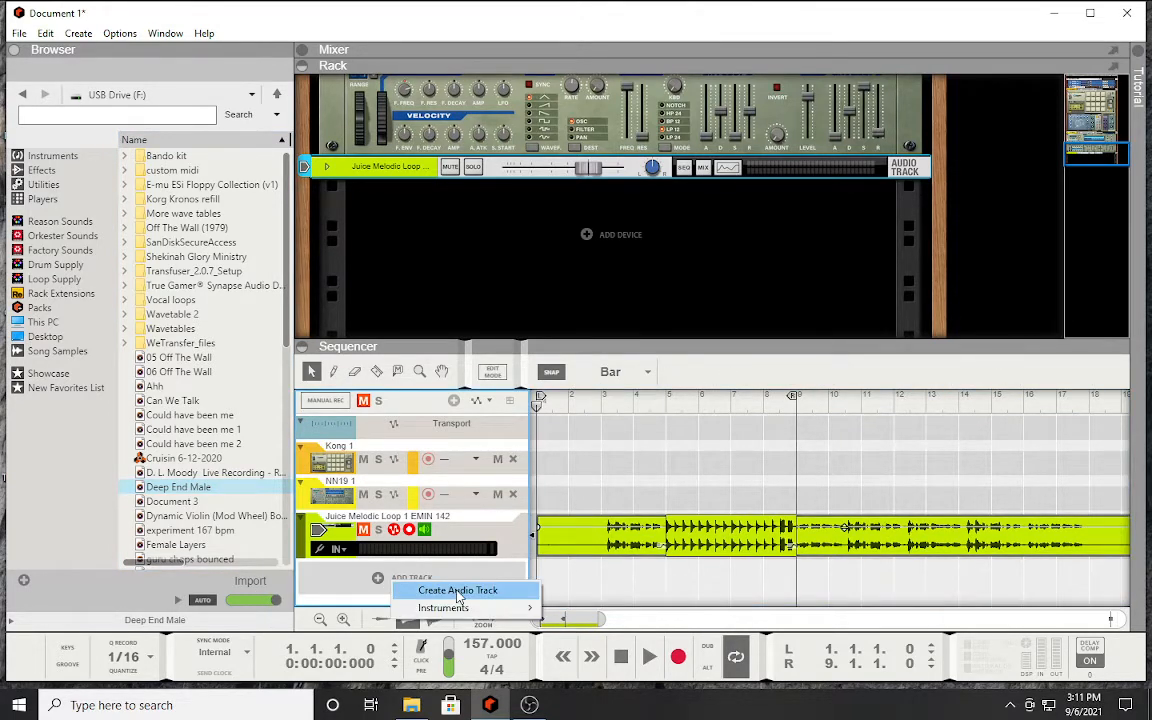
left_click(440, 590)
left_click_drag(575, 535, 609, 583)
Step: Trim the vocal clip's silent beginning up to bar 3 and move the clip to start at bar 1
left_click(520, 578)
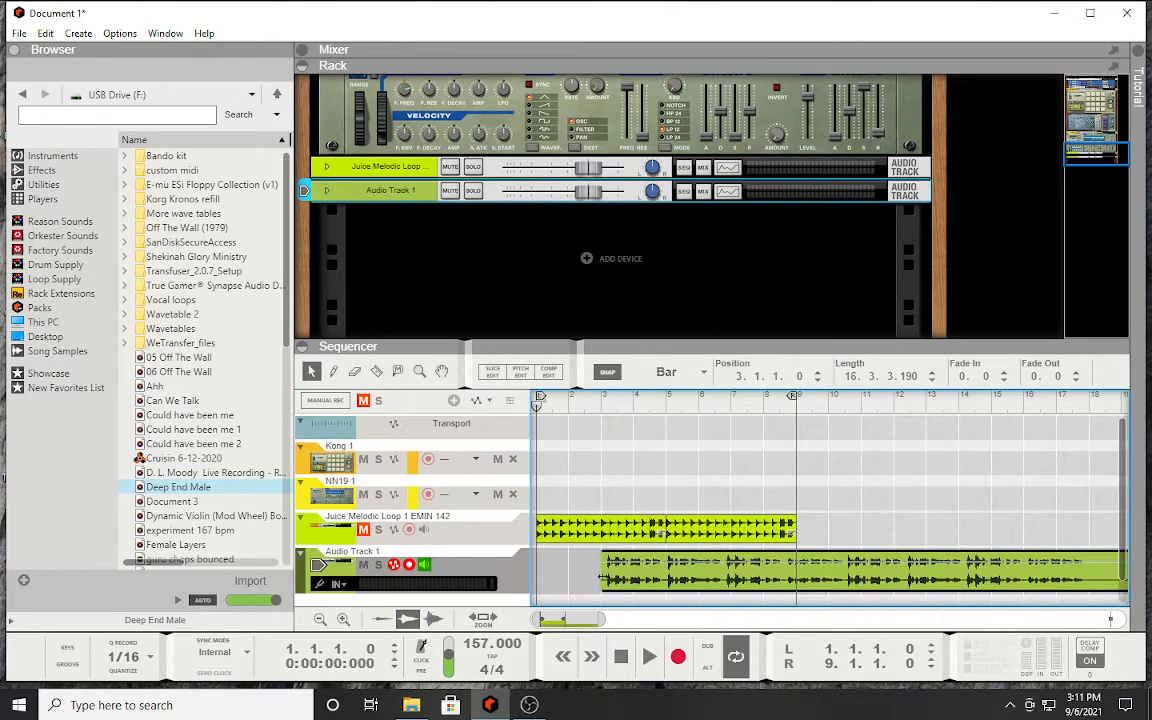
left_click_drag(685, 584, 390, 584)
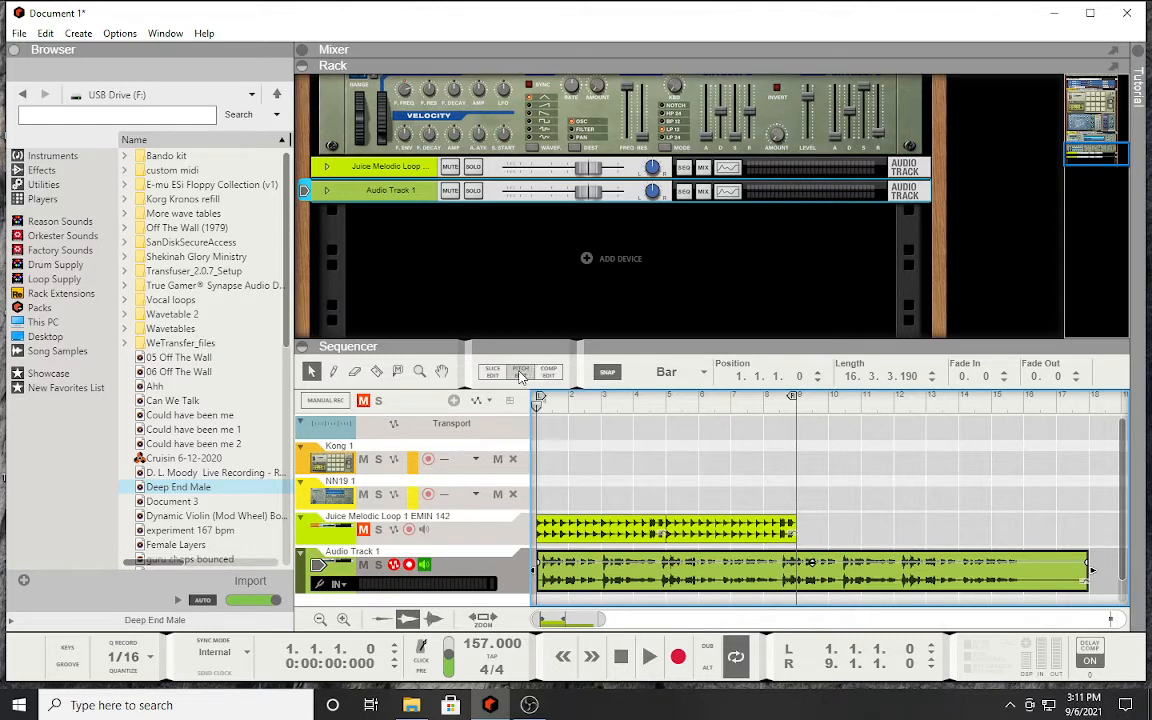
Step: Play the start of the vocal clip and open the clip in Pitch Edit mode
left_click(649, 657)
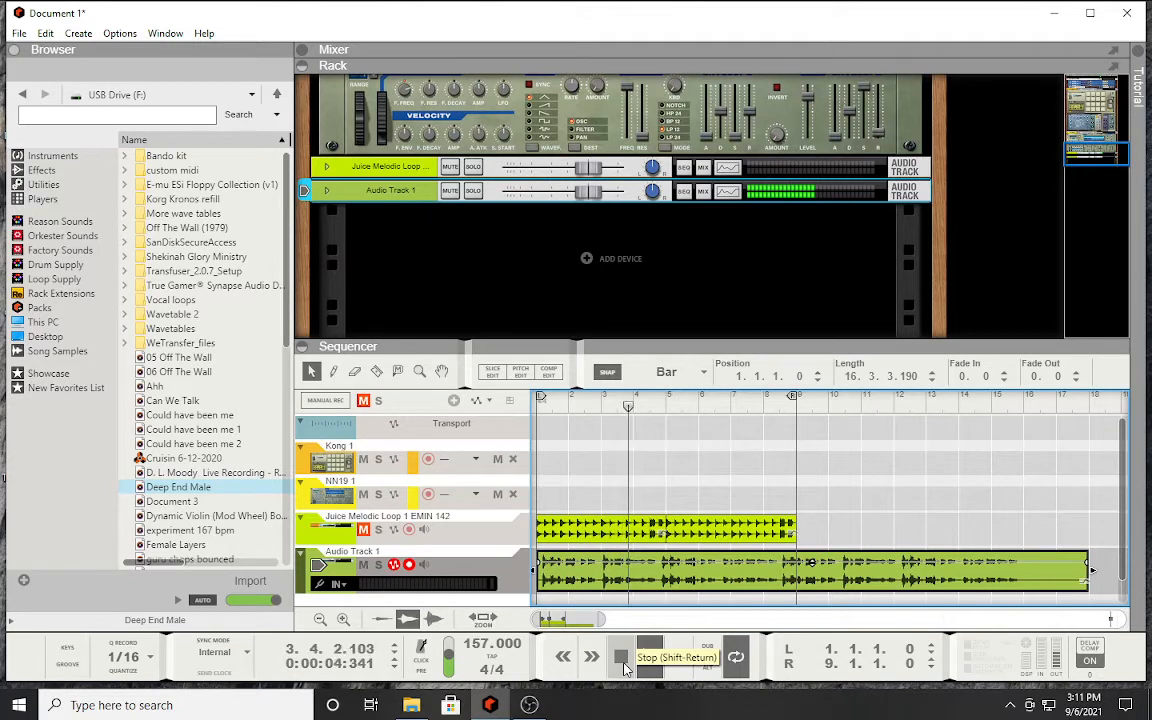
left_click(622, 664)
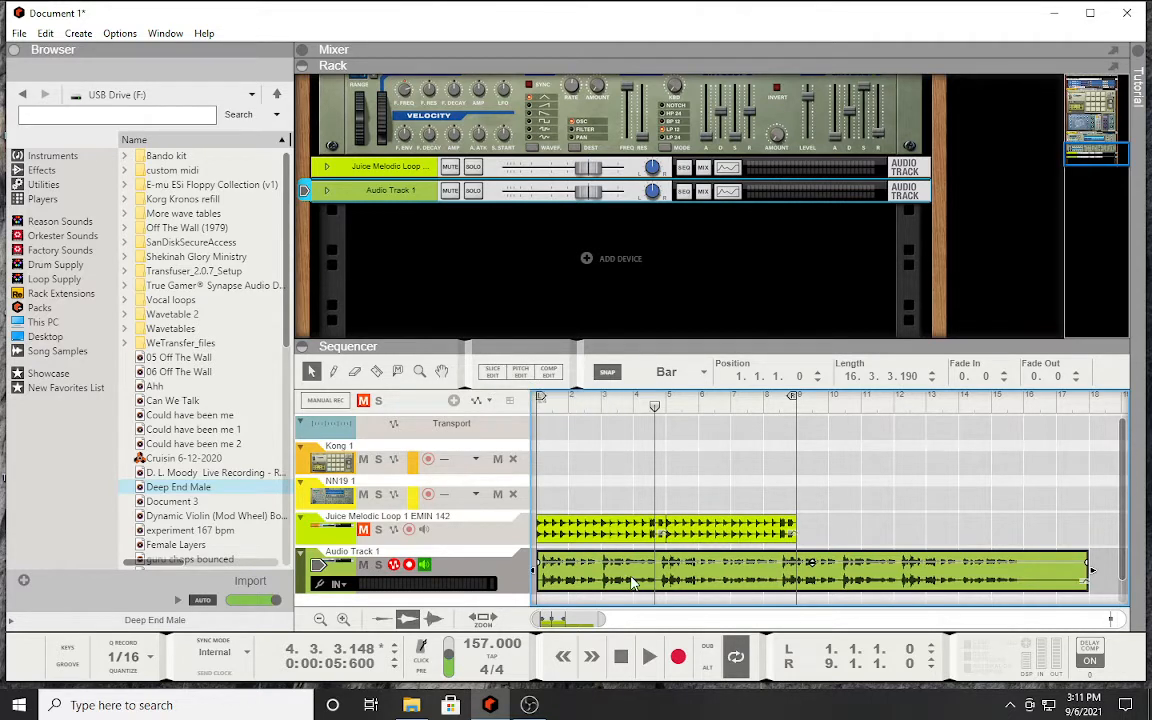
left_click(520, 371)
scroll(779, 507, "down", 2)
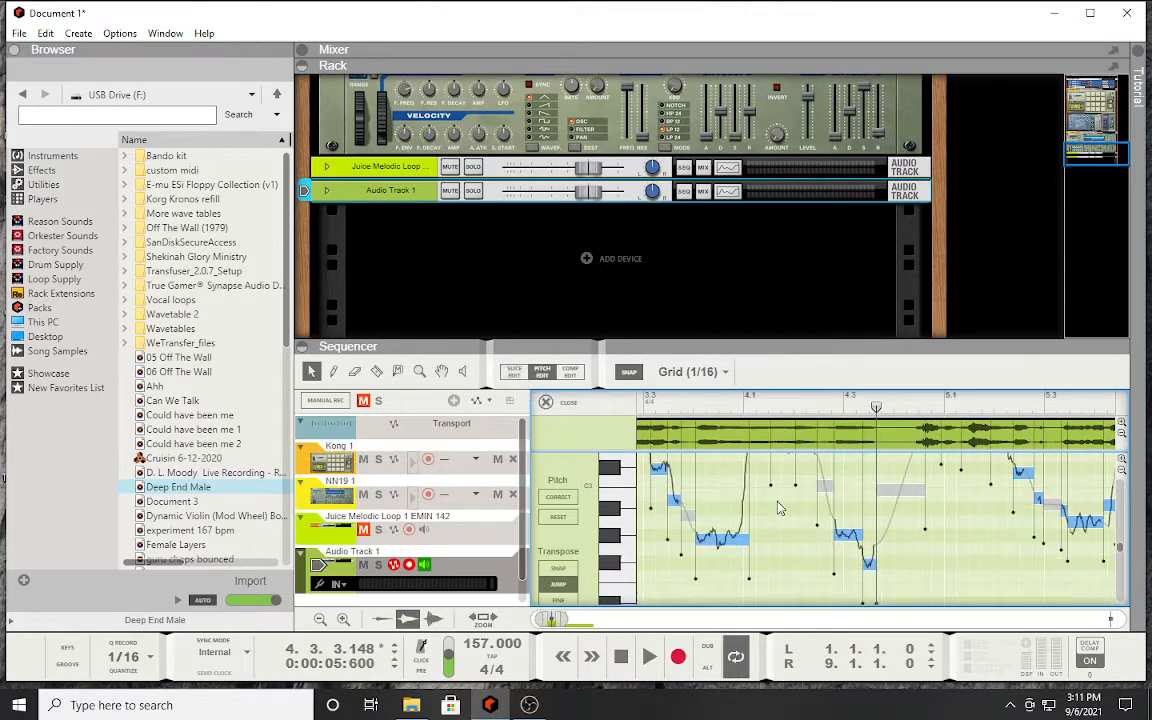
Step: Maximize the sequencer over the rack to show the vocal clip's pitch notes at full height
scroll(778, 508, "up", 1)
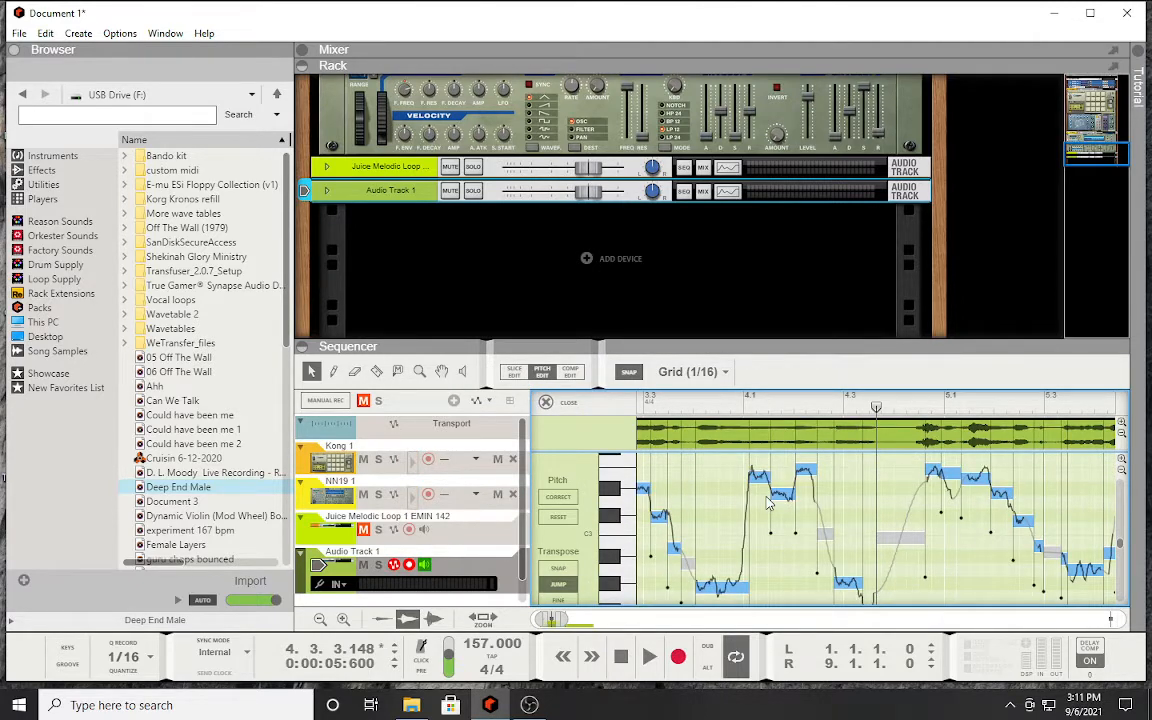
key("F7")
key("F8")
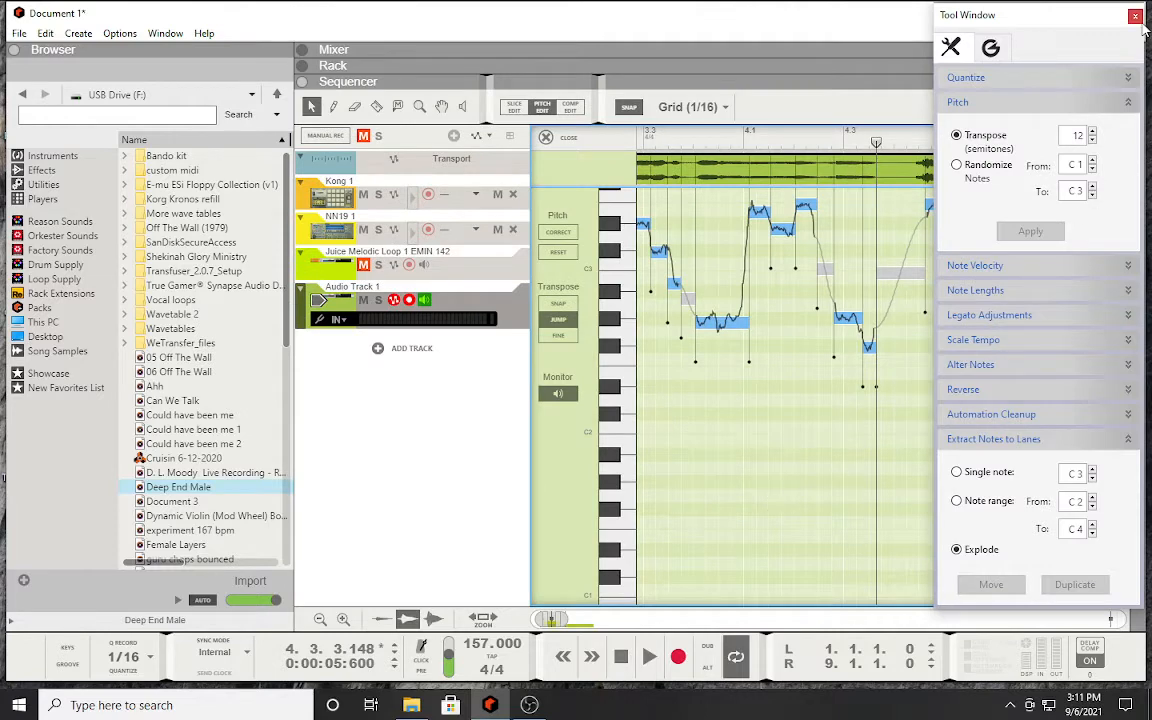
key("F8")
scroll(976, 353, "up", 2)
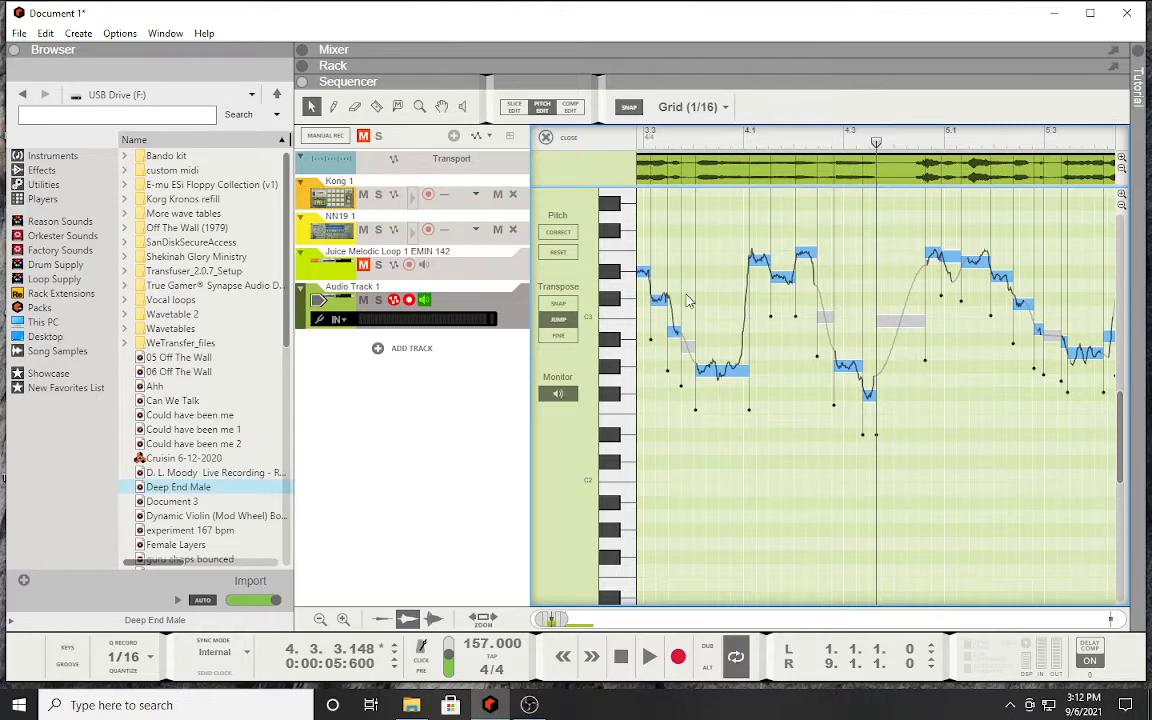
Step: Reduce the pitch drift of the vocal notes around bar 4, with the long G#2 note at 28% and the following E3 note at 59%
left_click(717, 371)
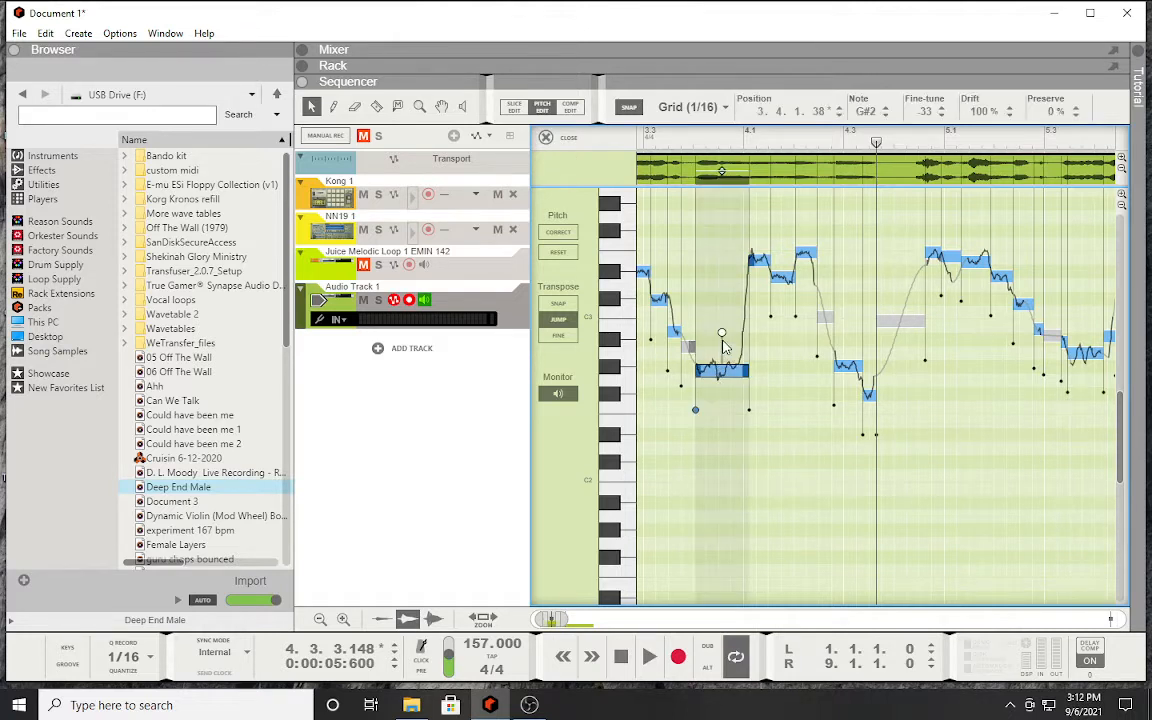
left_click(658, 296)
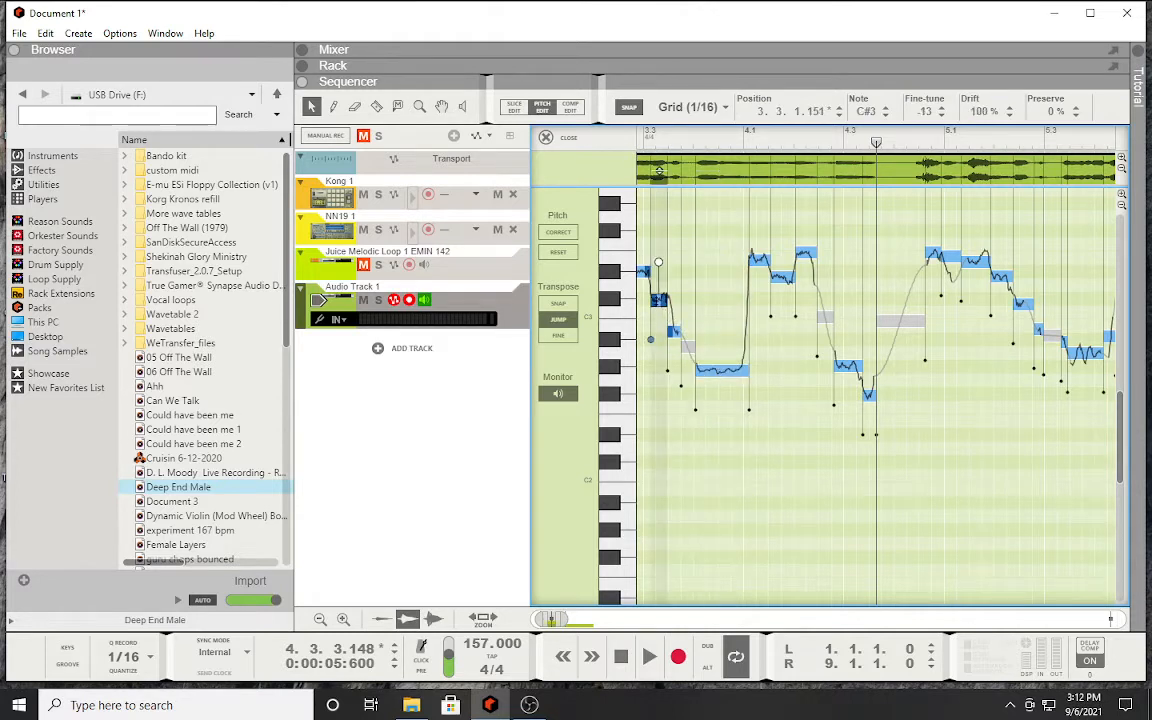
left_click_drag(659, 281, 651, 278)
left_click(643, 271)
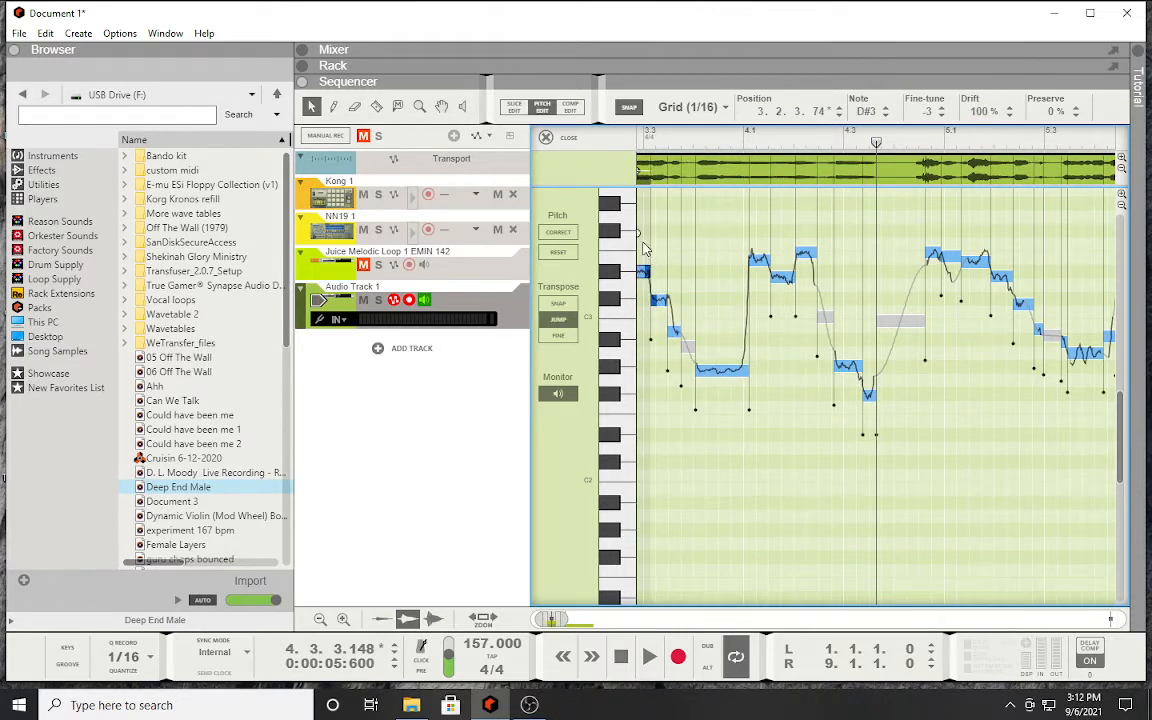
left_click(759, 261)
left_click_drag(759, 222, 760, 238)
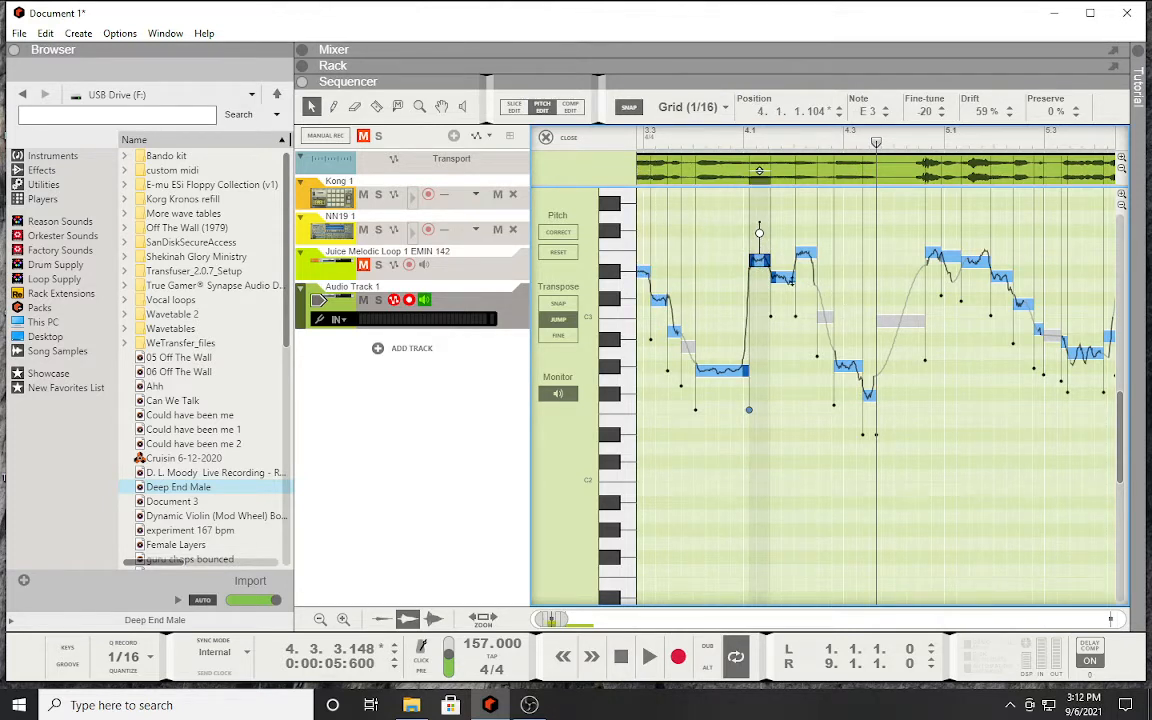
Step: Reduce the drift of the next four vocal notes in bar 4, including D#3 to 39%, G#2 to 55% and F#2 to 50%
left_click(782, 276)
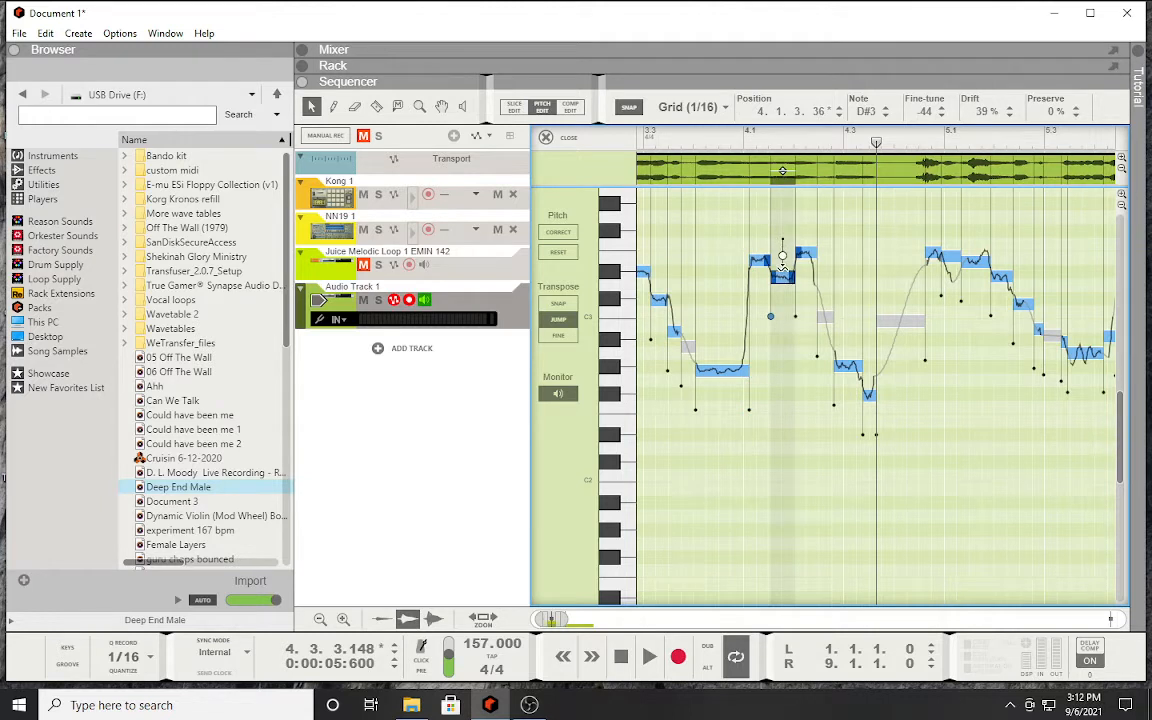
left_click(806, 252)
left_click_drag(807, 214, 806, 227)
left_click(843, 367)
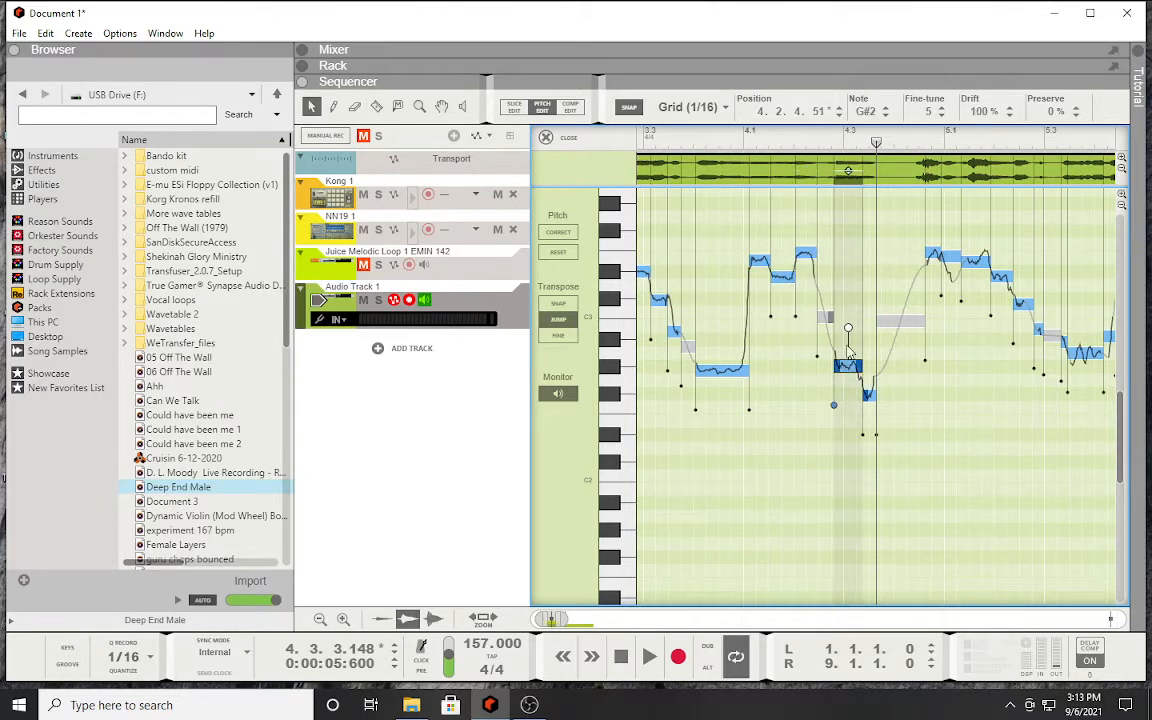
left_click_drag(848, 332, 869, 370)
left_click(869, 395)
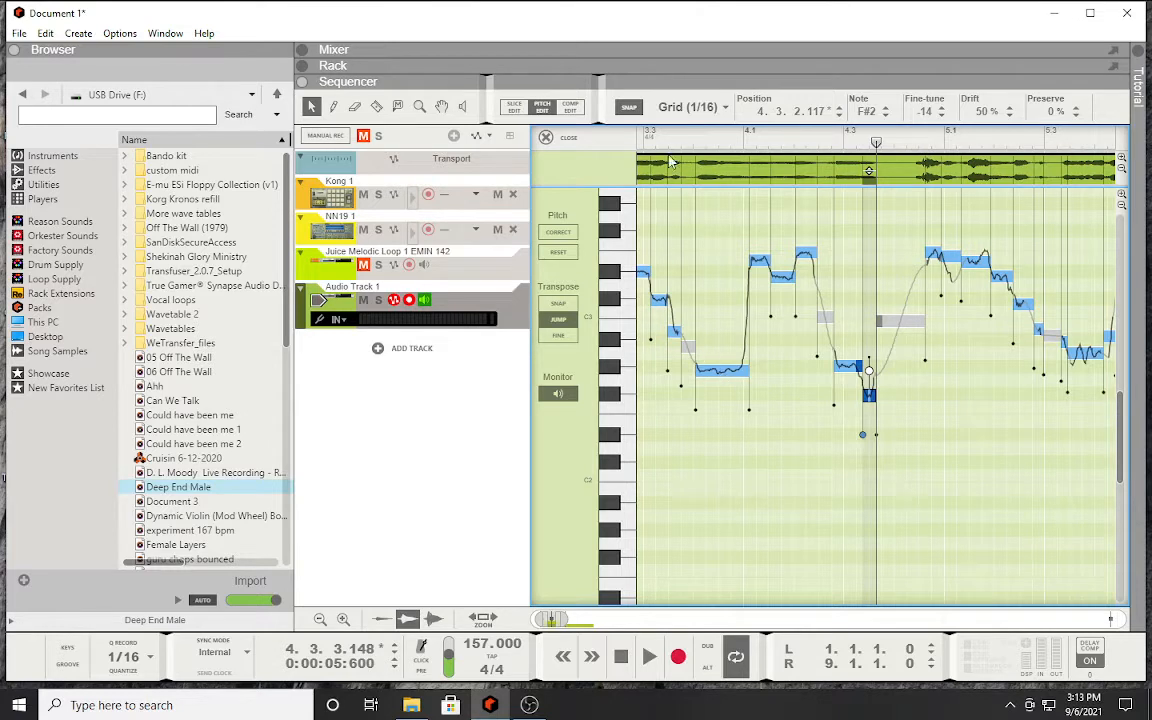
Step: During playback, lower the long G#2 note before bar 4 to A#1 and raise the G#2 note at 4.2.4 to E3
key("space")
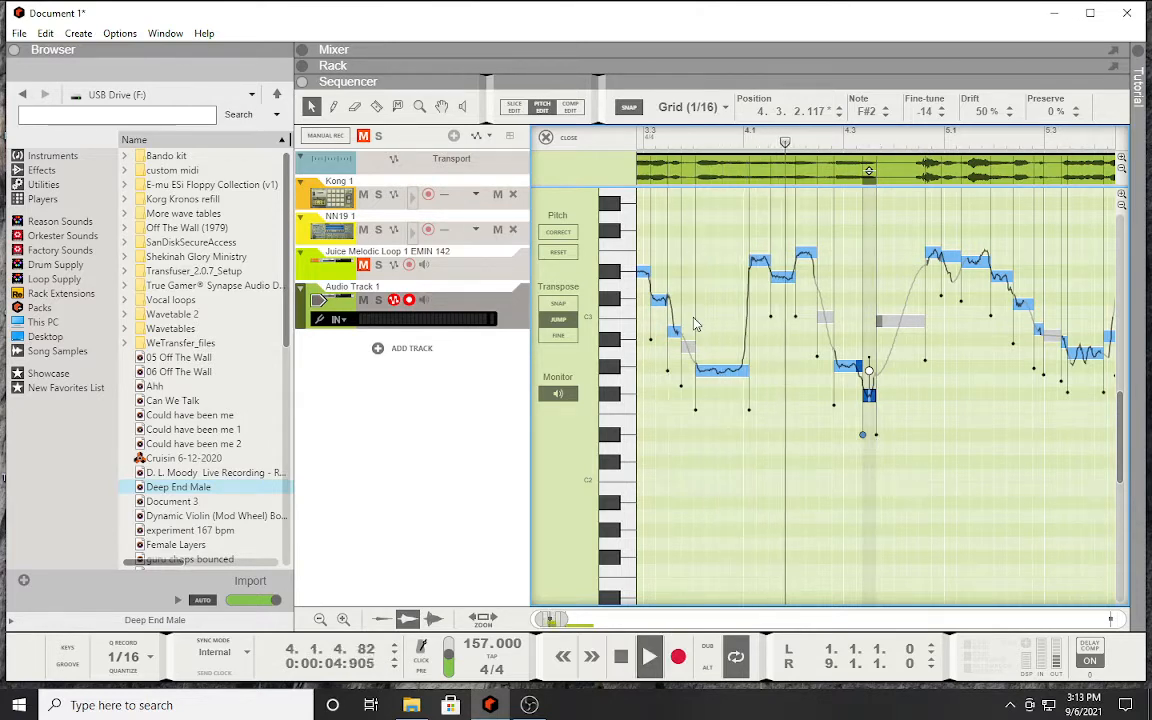
left_click_drag(722, 370, 722, 506)
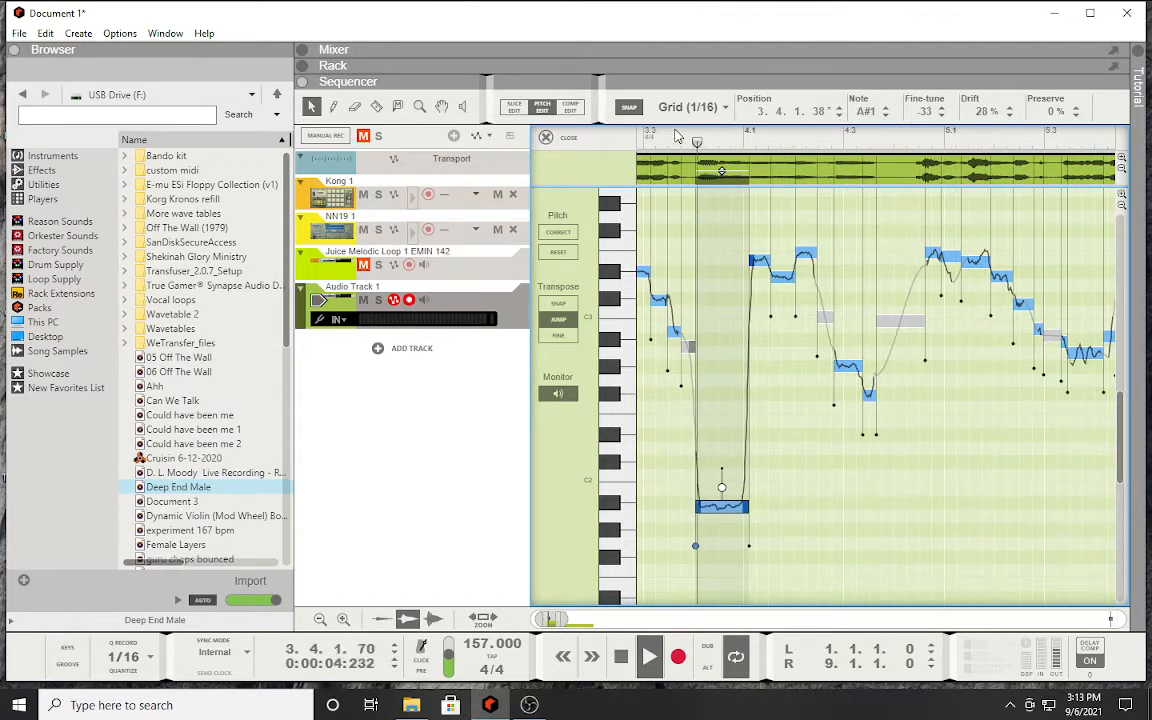
left_click(852, 269)
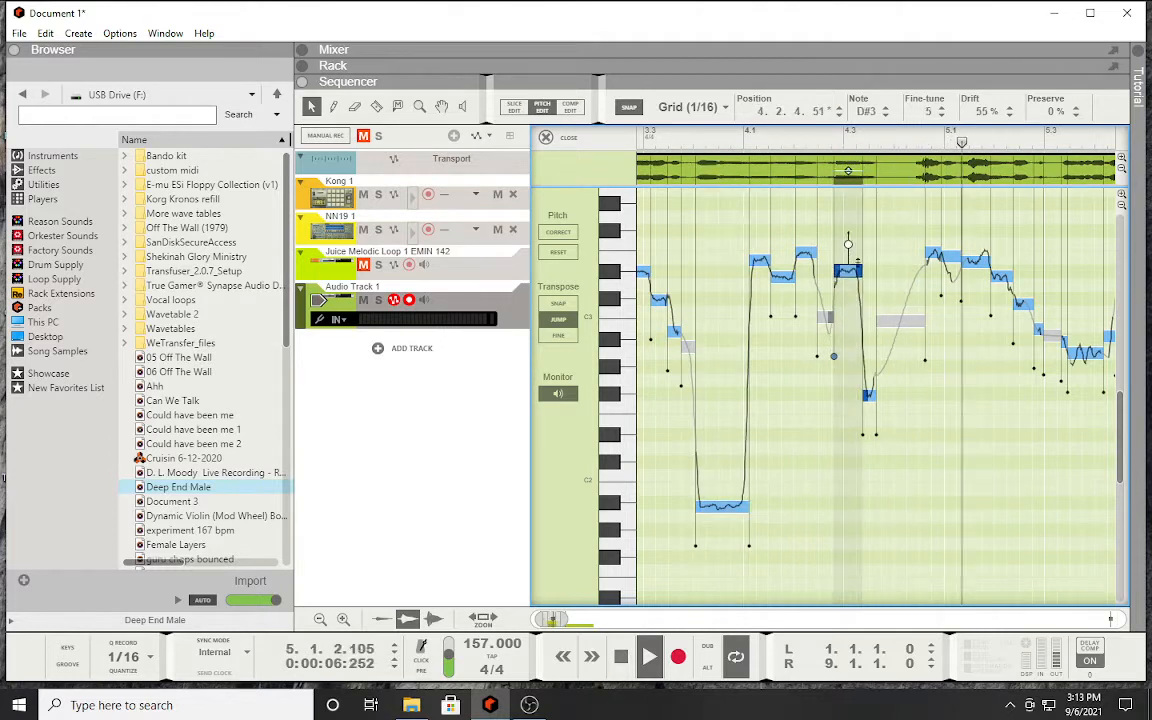
left_click_drag(857, 262, 857, 249)
left_click(720, 142)
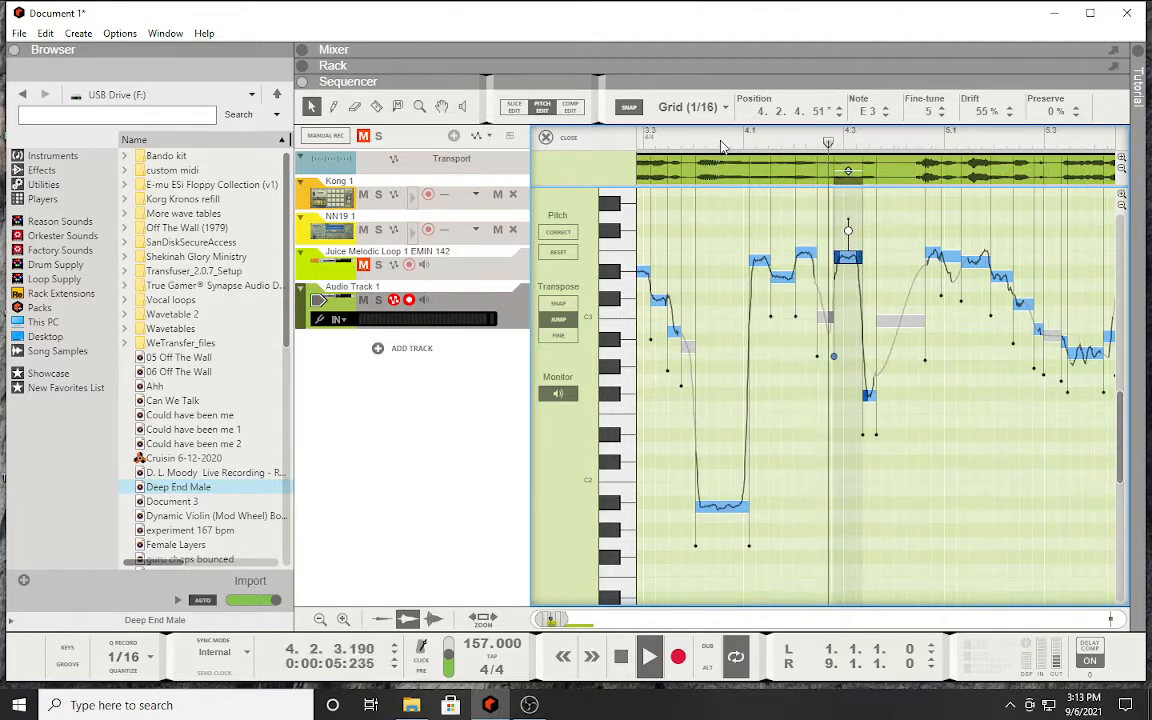
Step: Lower the note at 5.1.2 to G2, raise the notes at 5.2.2 and 4.2.4 to G3, and replay the vocal before stopping playback
left_click_drag(975, 264, 975, 412)
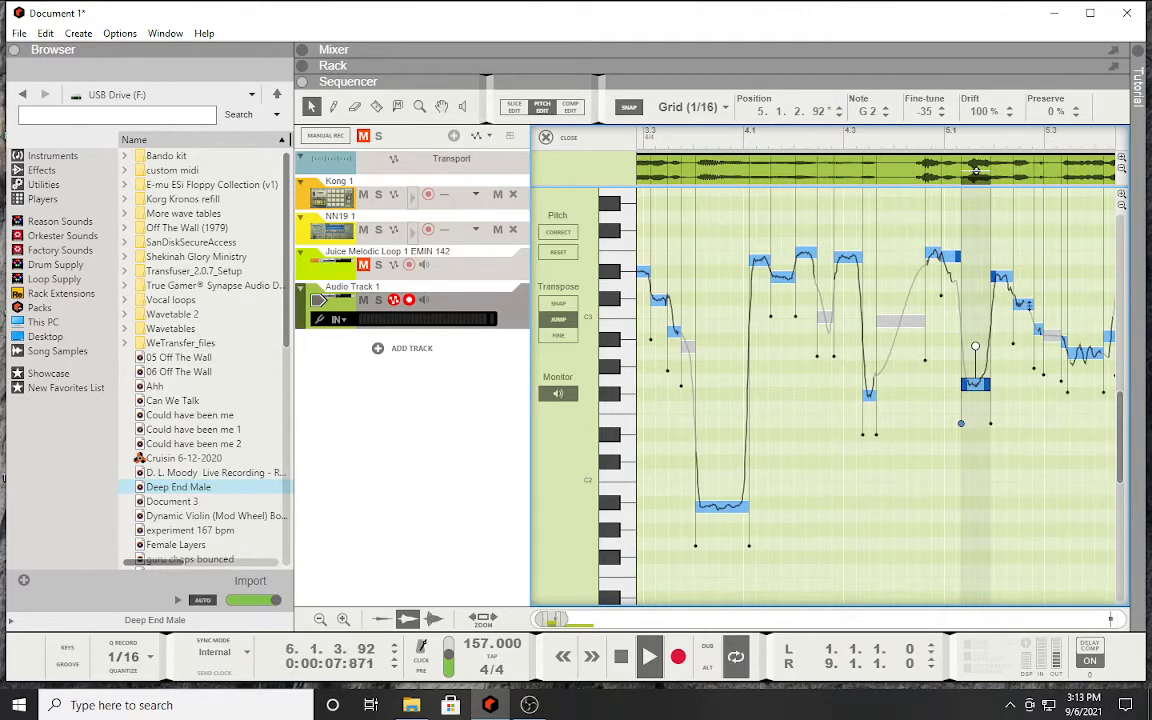
left_click_drag(1028, 306, 1025, 225)
left_click(681, 144)
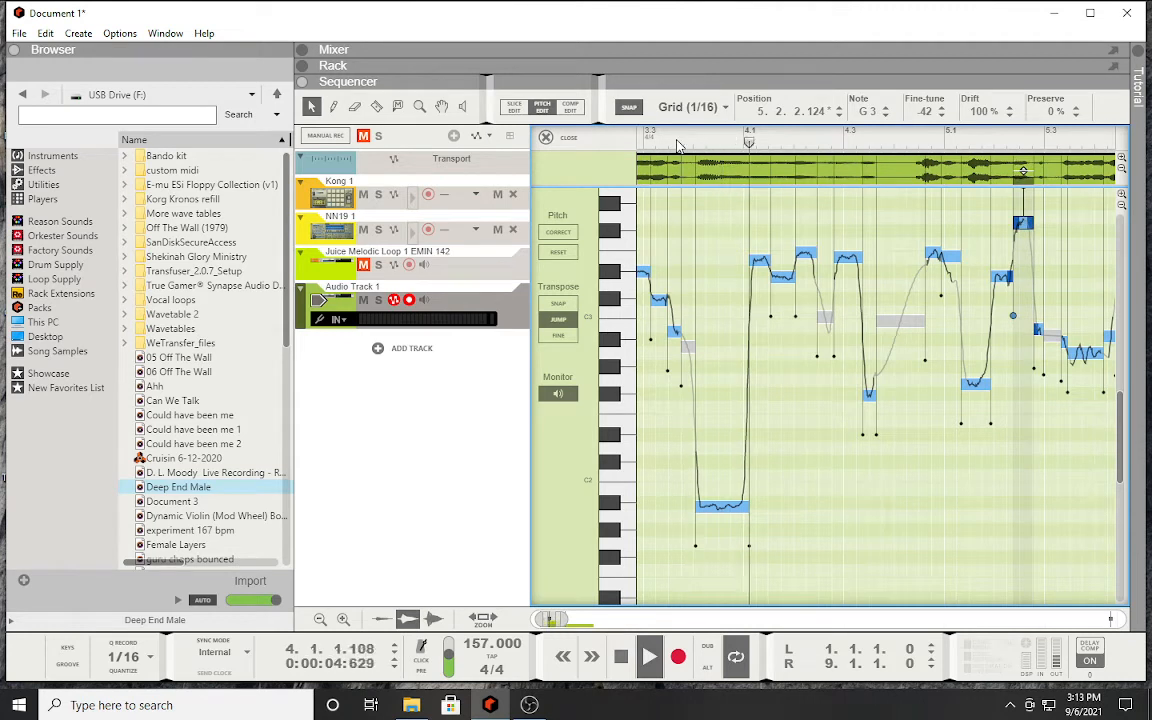
left_click_drag(847, 259, 848, 216)
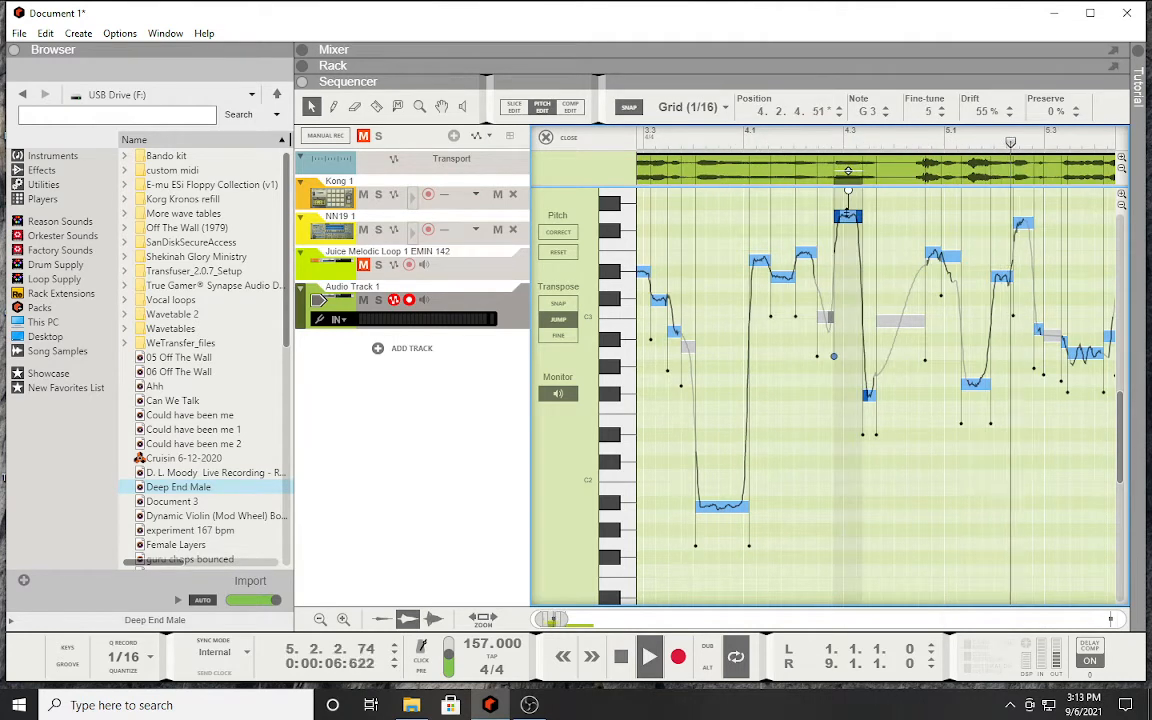
left_click(668, 140)
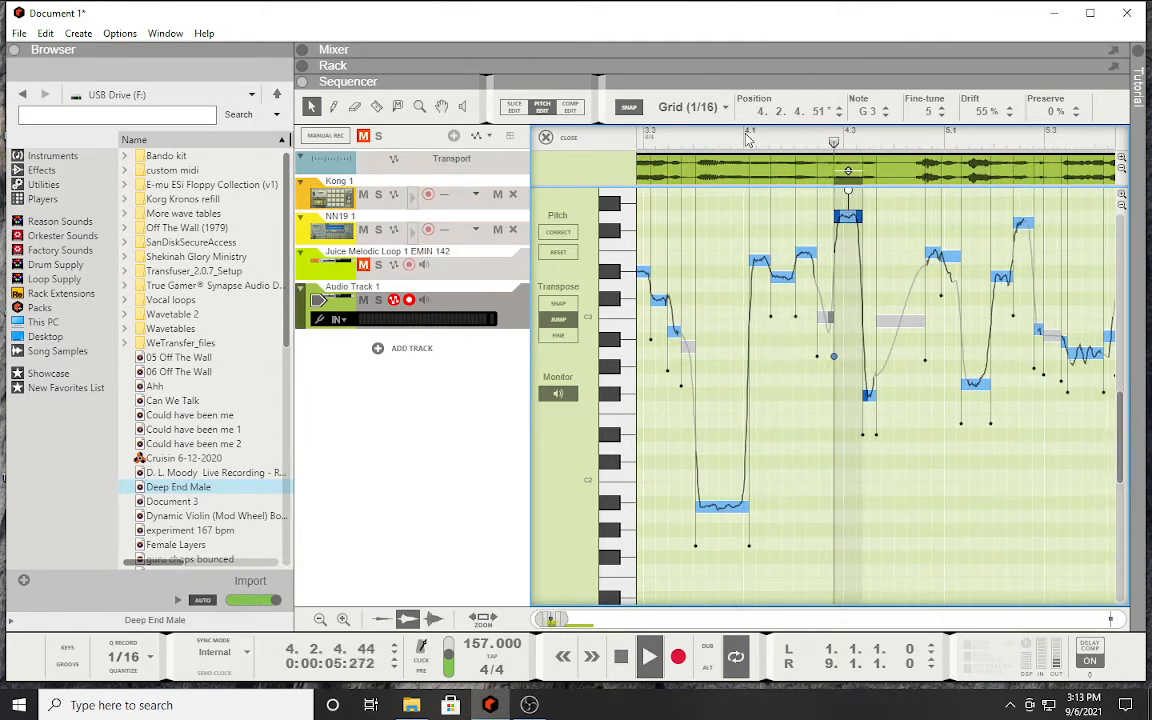
left_click(620, 656)
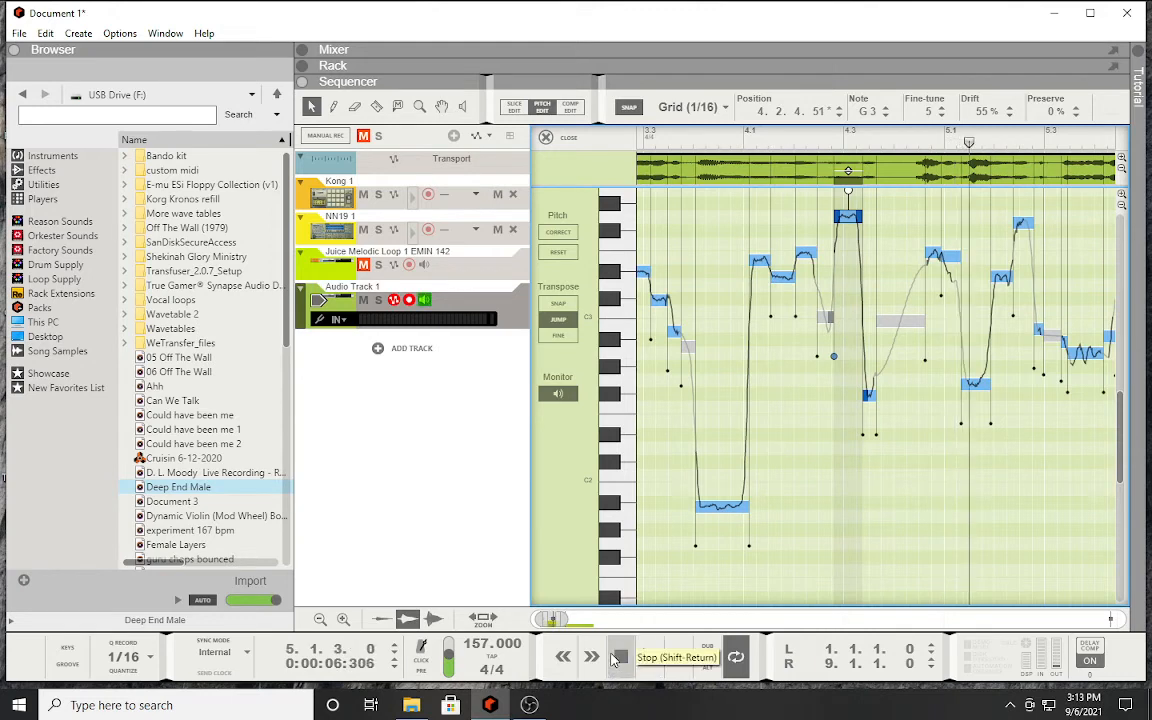
Step: Close pitch editing and delete the vocal clip together with its Audio Track 1
left_click(548, 140)
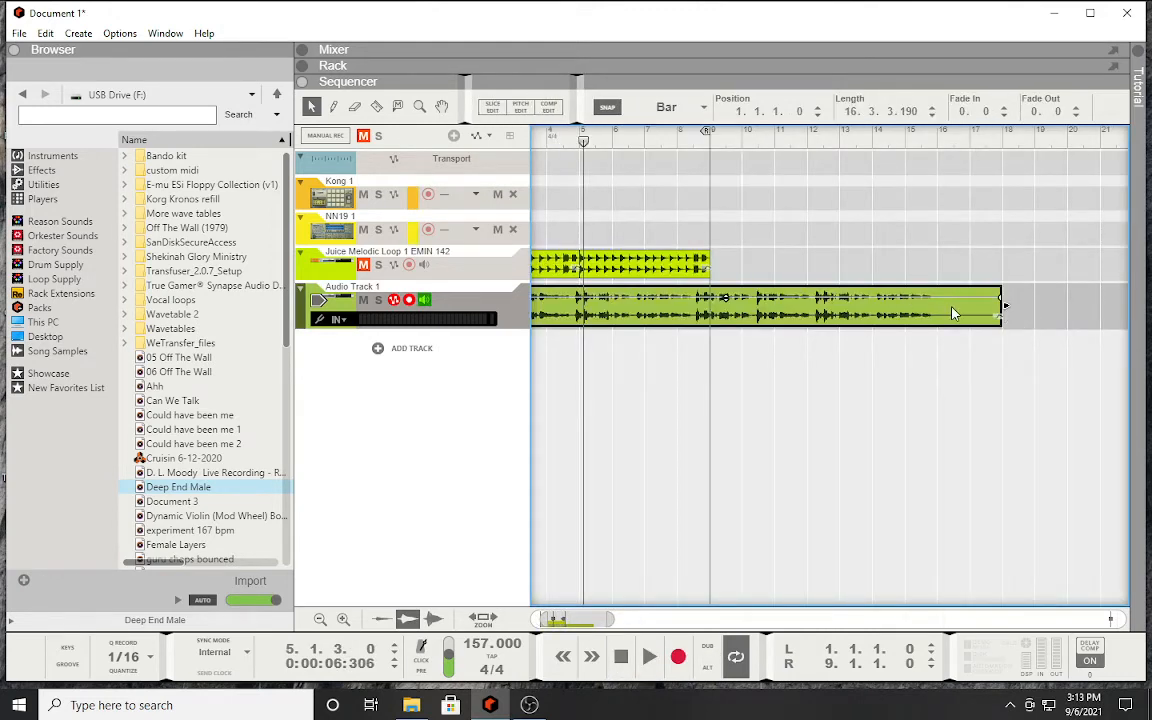
key("Delete")
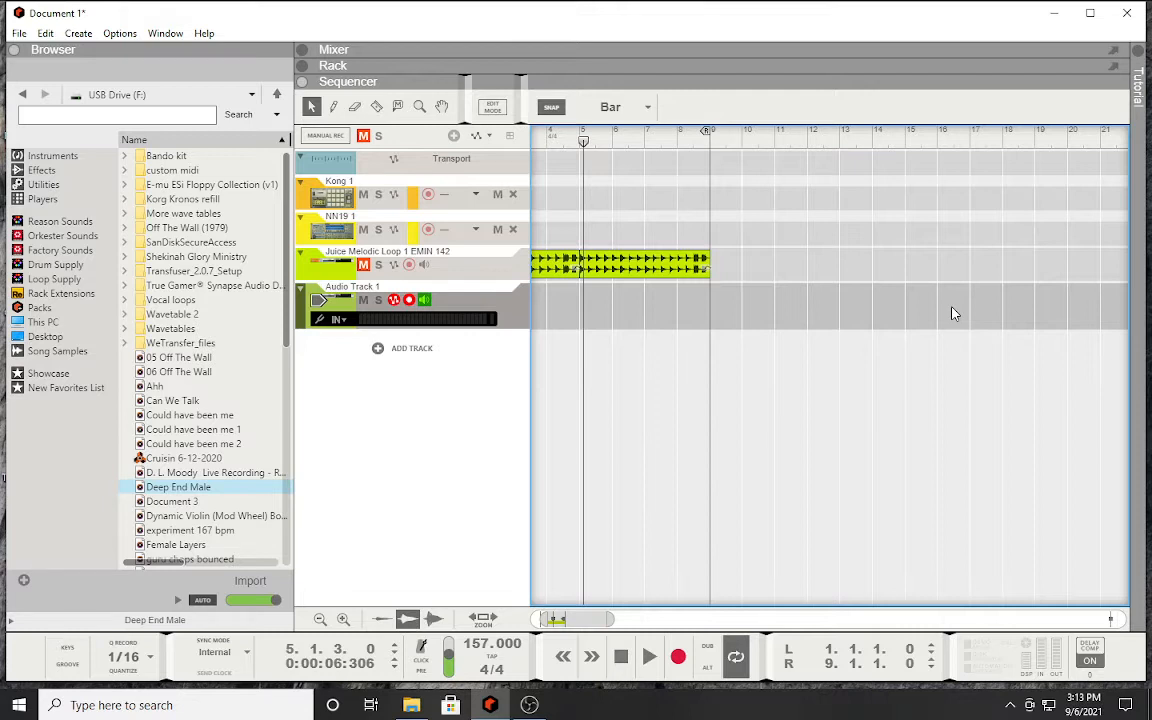
left_click(333, 309)
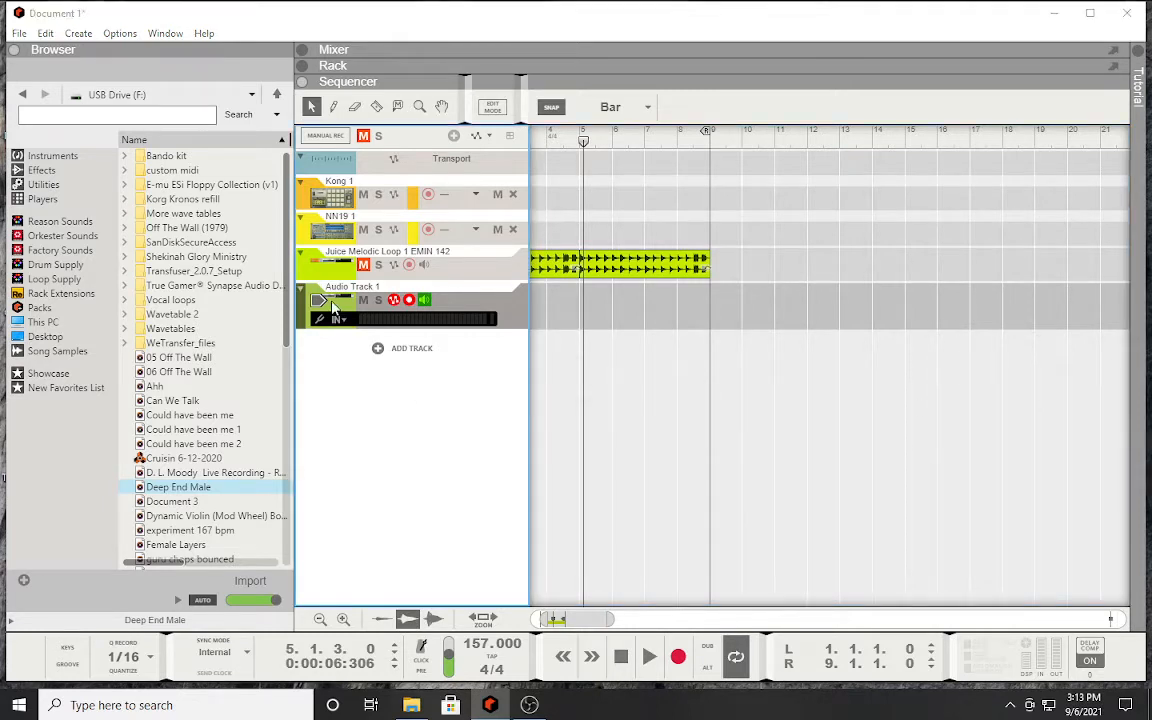
key("Delete")
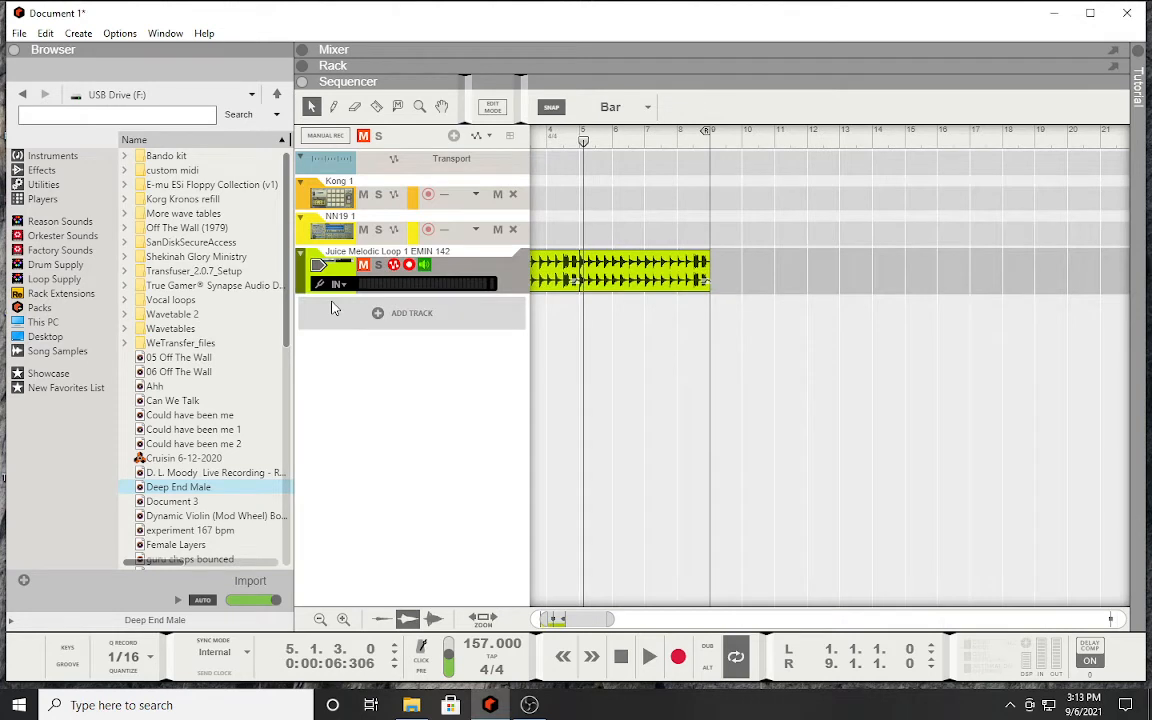
Step: Return to the song start, solo the Juice Melodic Loop track and play part of it
left_click(621, 660)
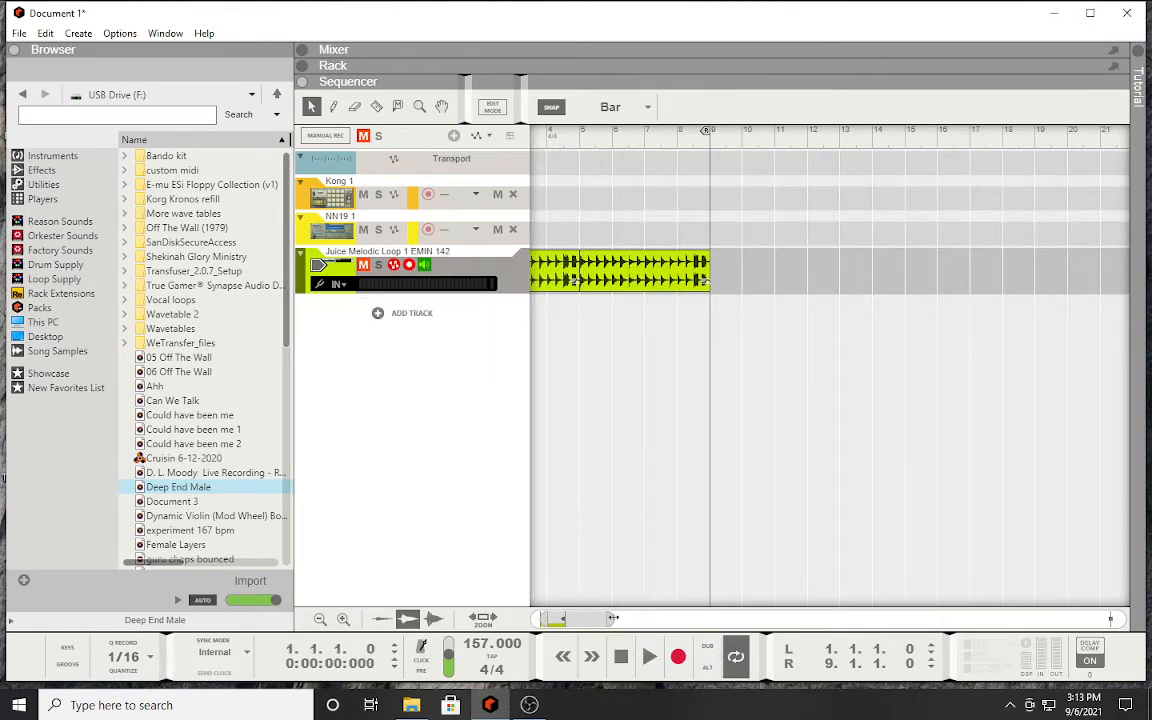
left_click_drag(588, 619, 572, 618)
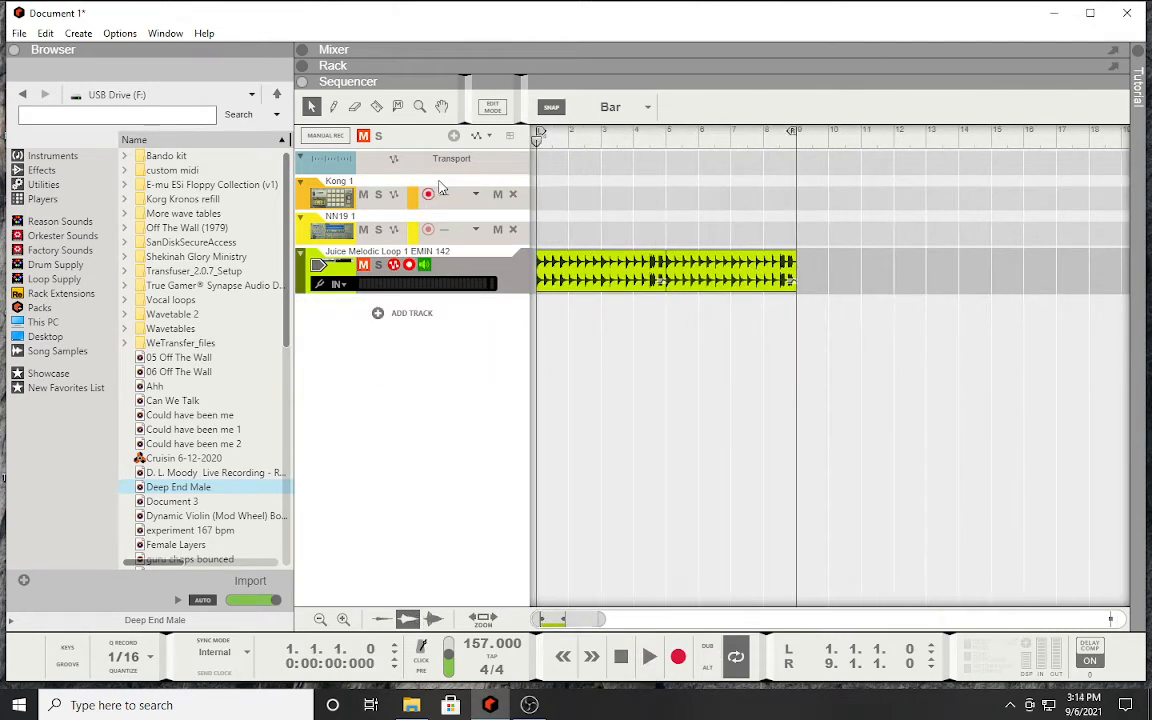
left_click(379, 266)
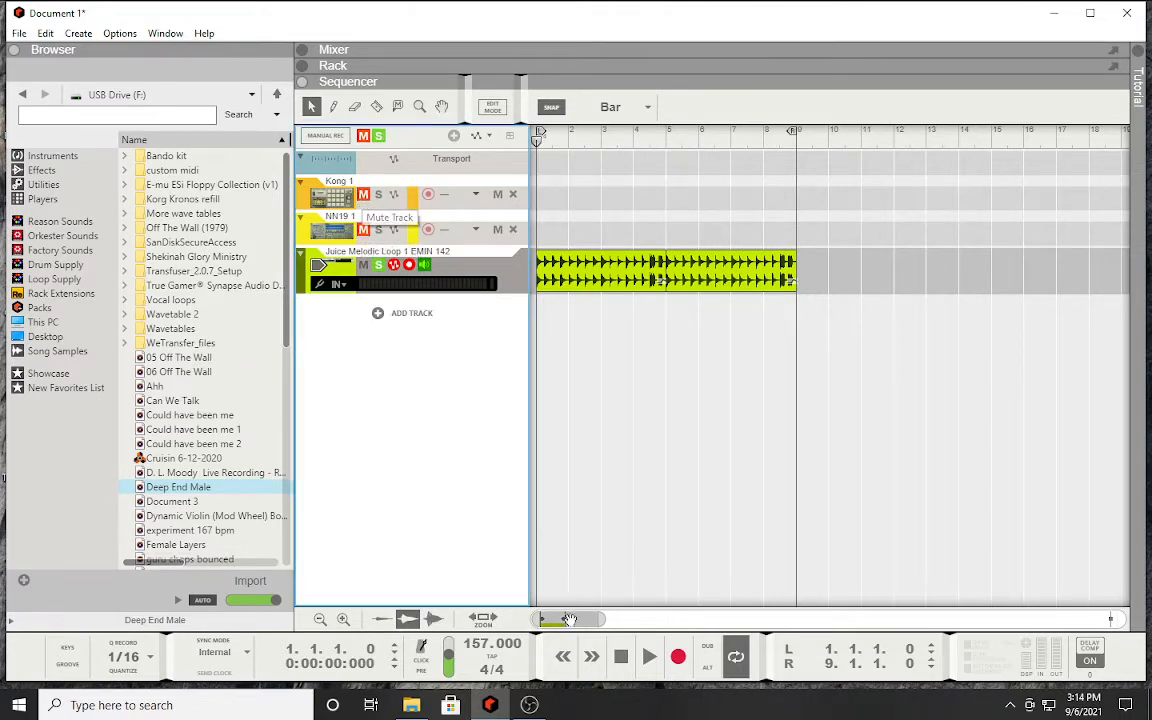
left_click(649, 657)
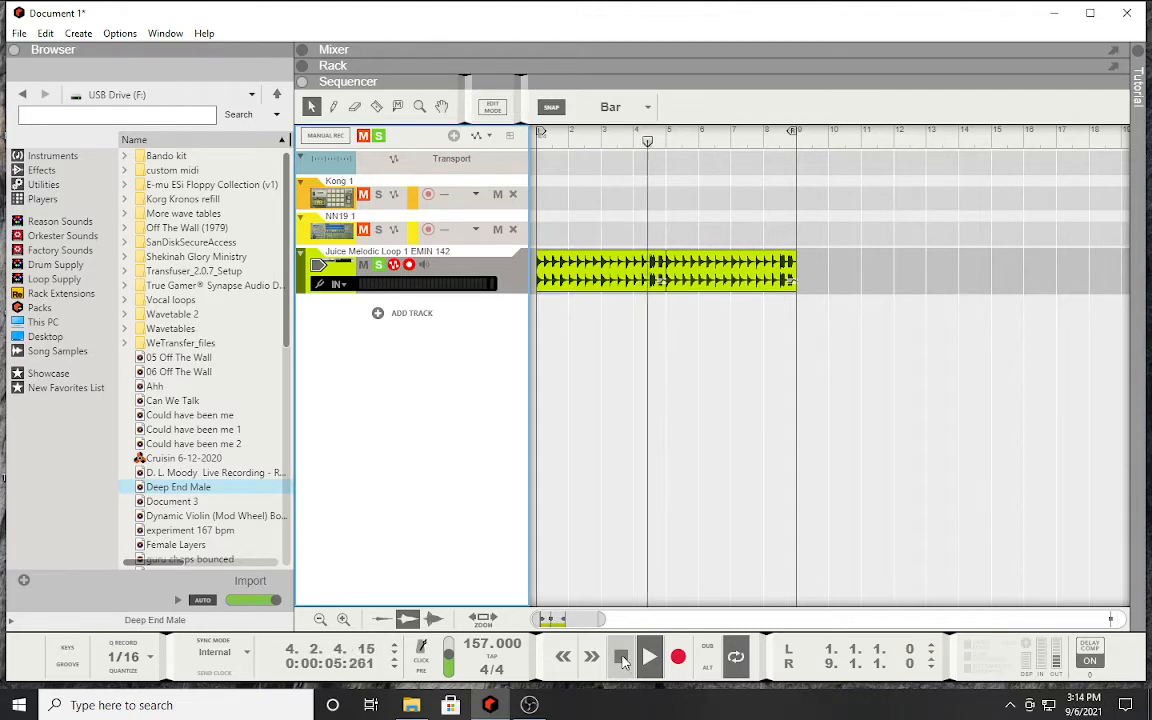
left_click(621, 659)
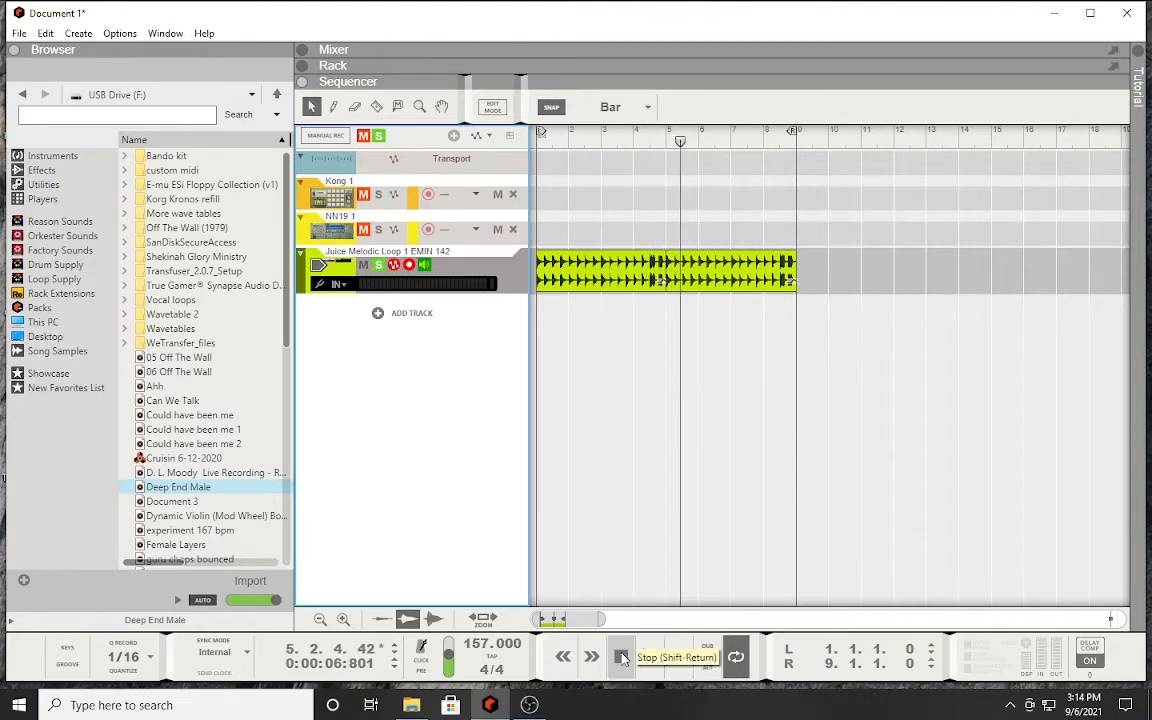
Step: Play the melodic loop, lower its track level to about -8 dB and move the right loop locator to bar 5
left_click(645, 656)
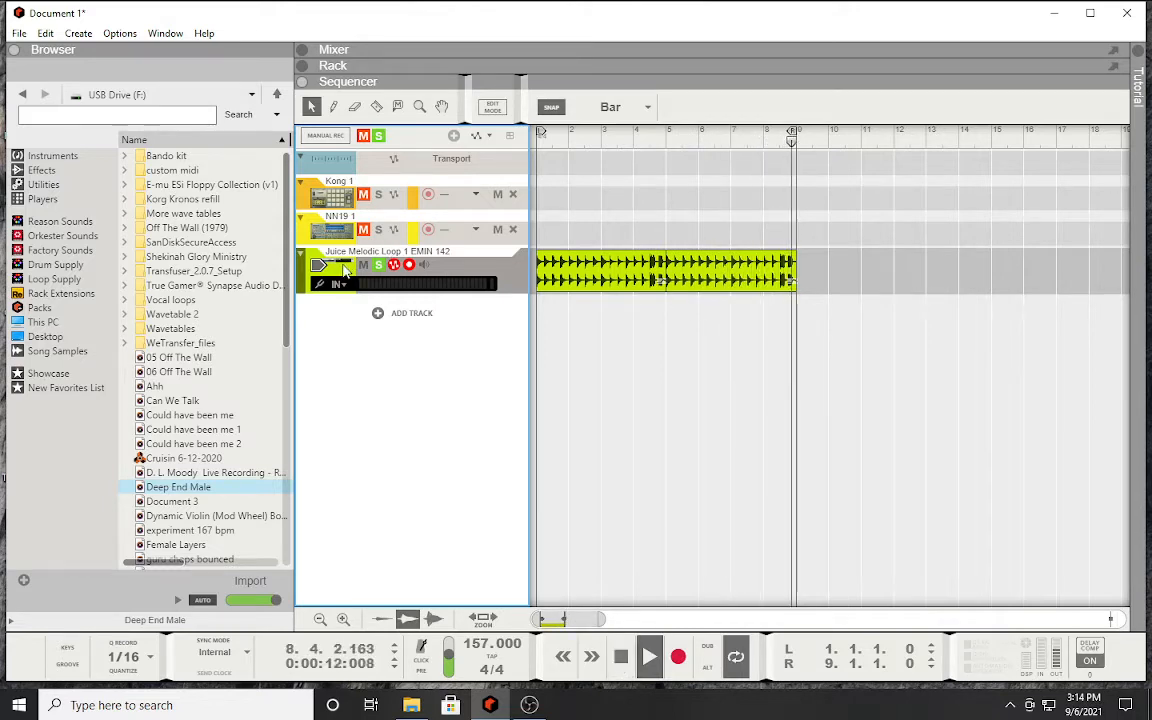
double_click(345, 270)
left_click_drag(587, 173, 567, 175)
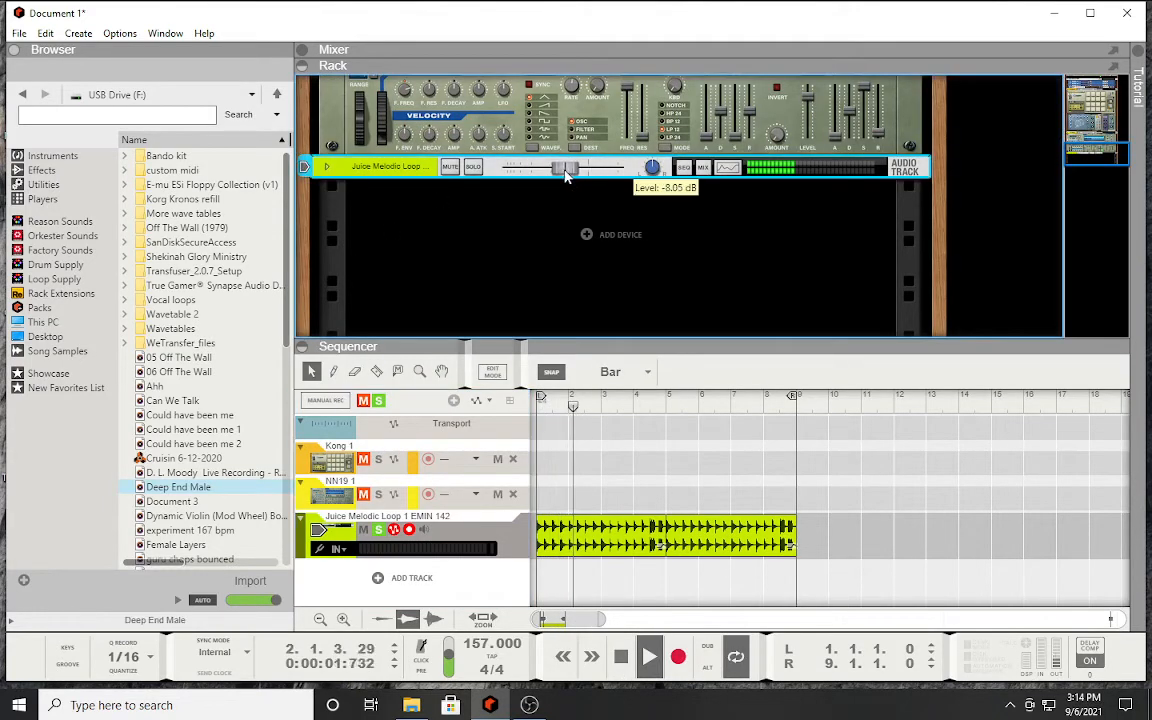
left_click_drag(793, 398, 676, 403)
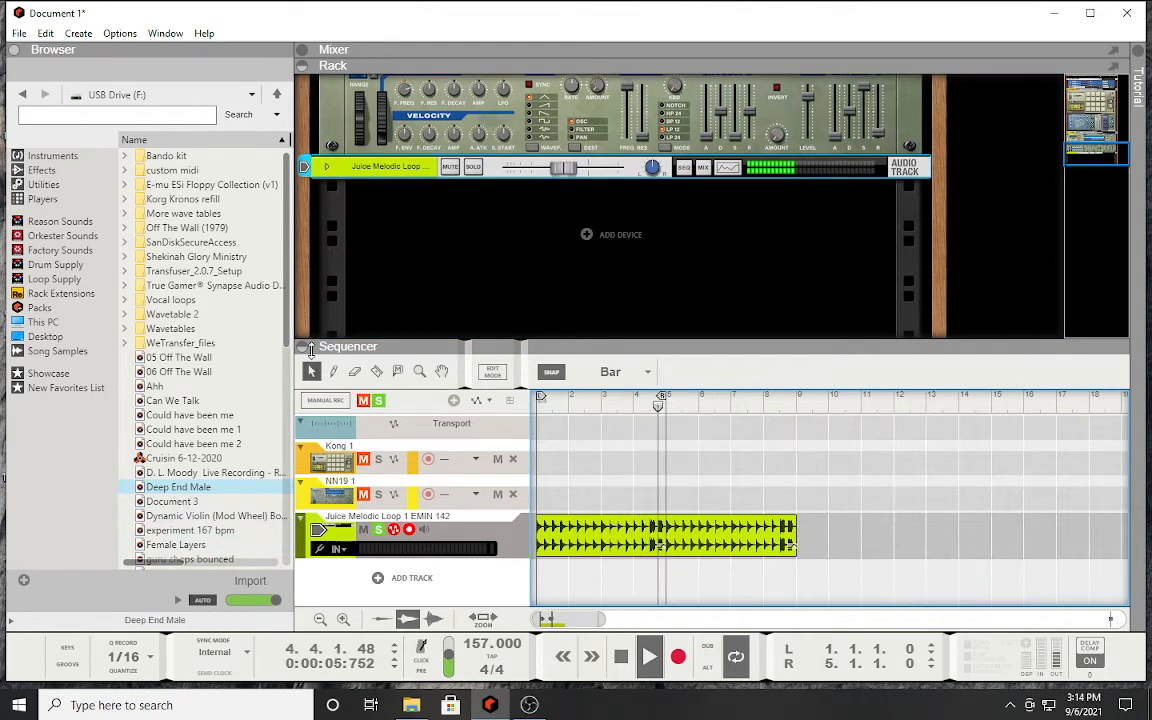
Step: Select the NN19 track and set the Pencil tool to draw multiple notes
key("Up")
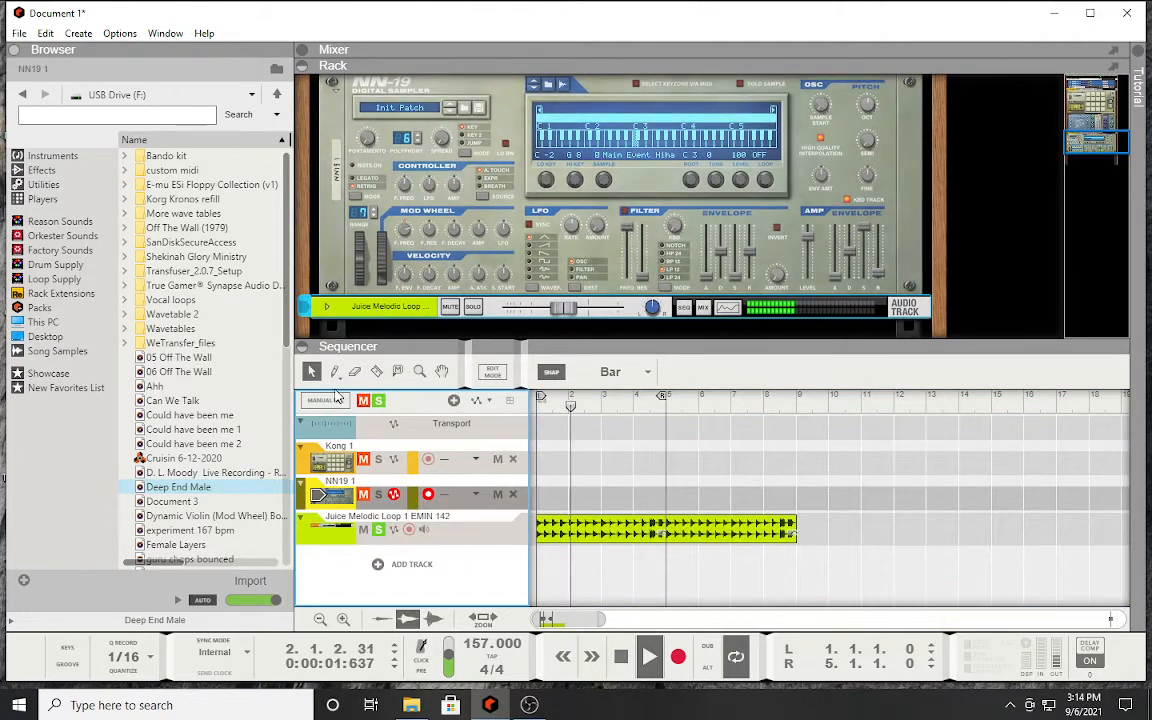
left_click(334, 372)
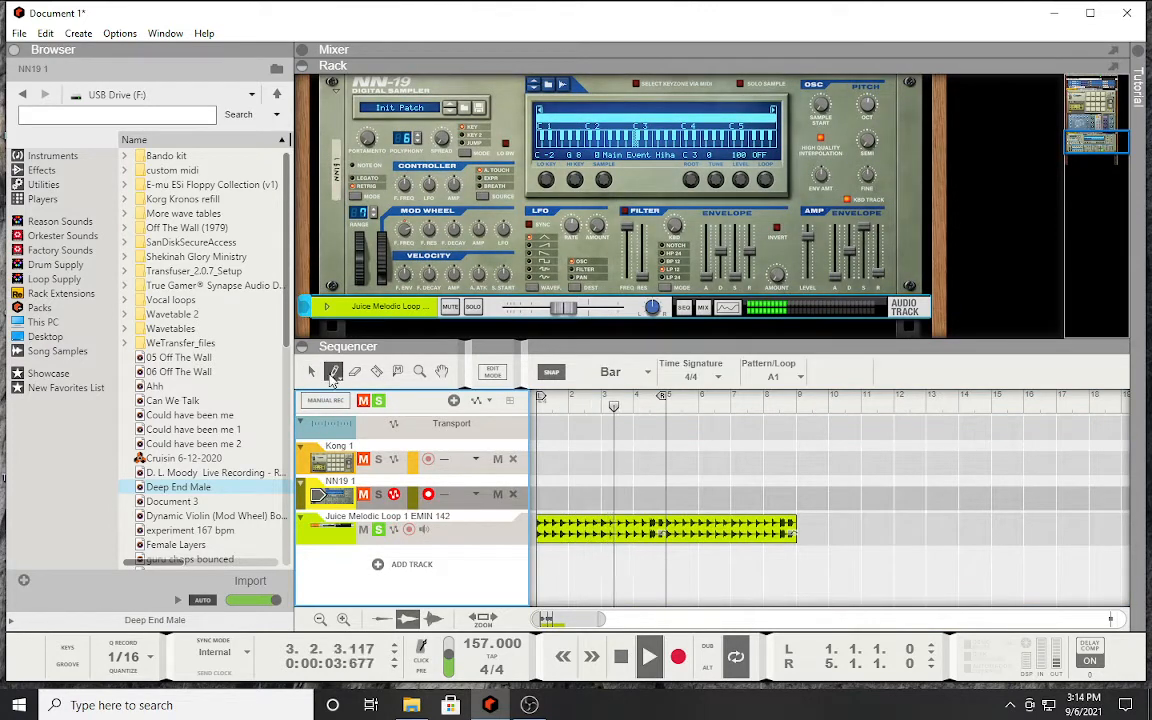
left_click(339, 380)
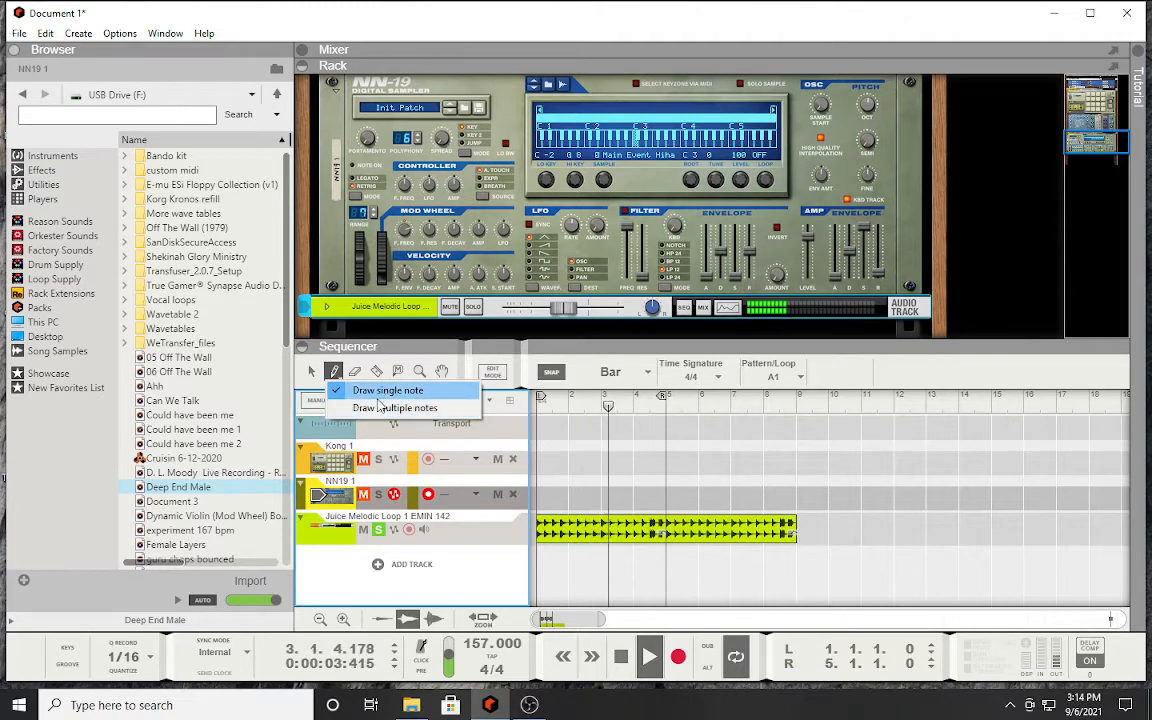
left_click(381, 408)
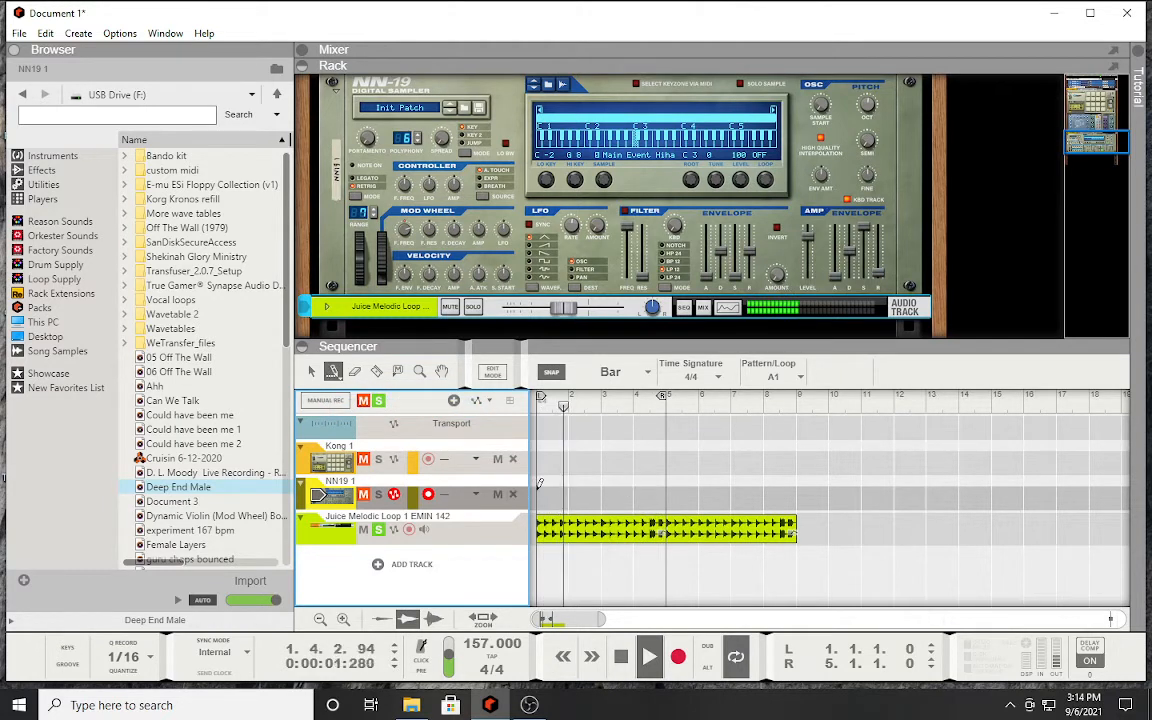
Step: Draw a four-bar clip on the NN19 track from bar 1 to bar 5 and open it for note editing
left_click_drag(542, 486, 641, 485)
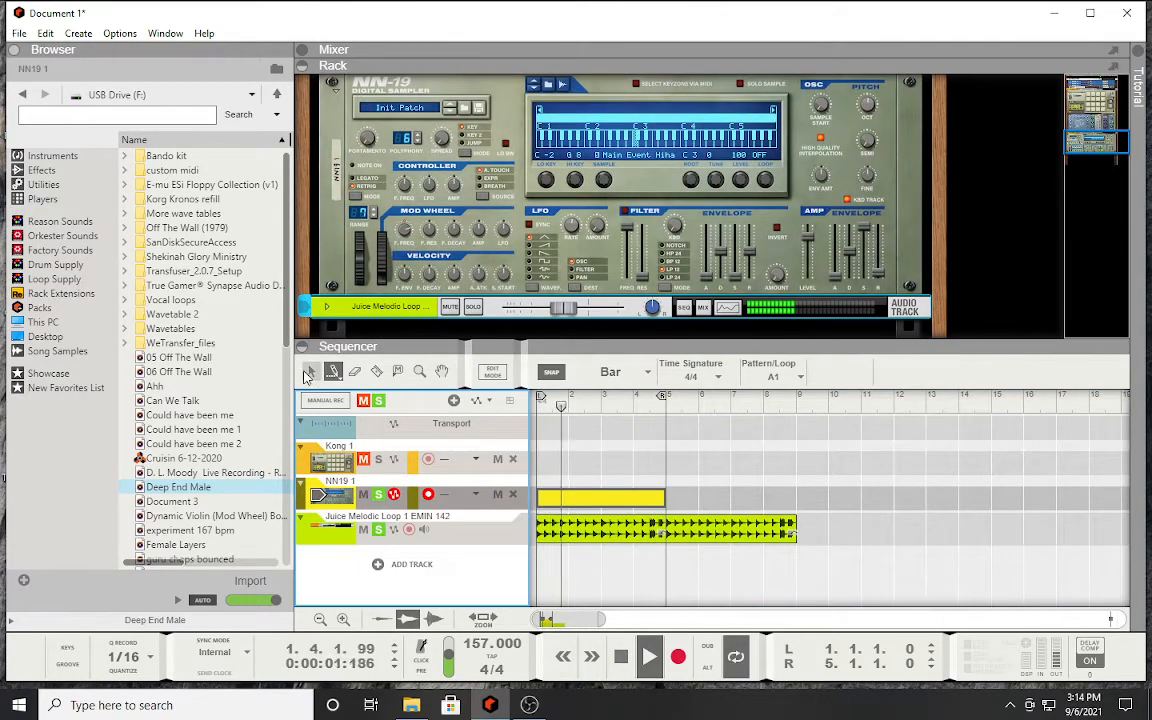
left_click(310, 373)
double_click(557, 500)
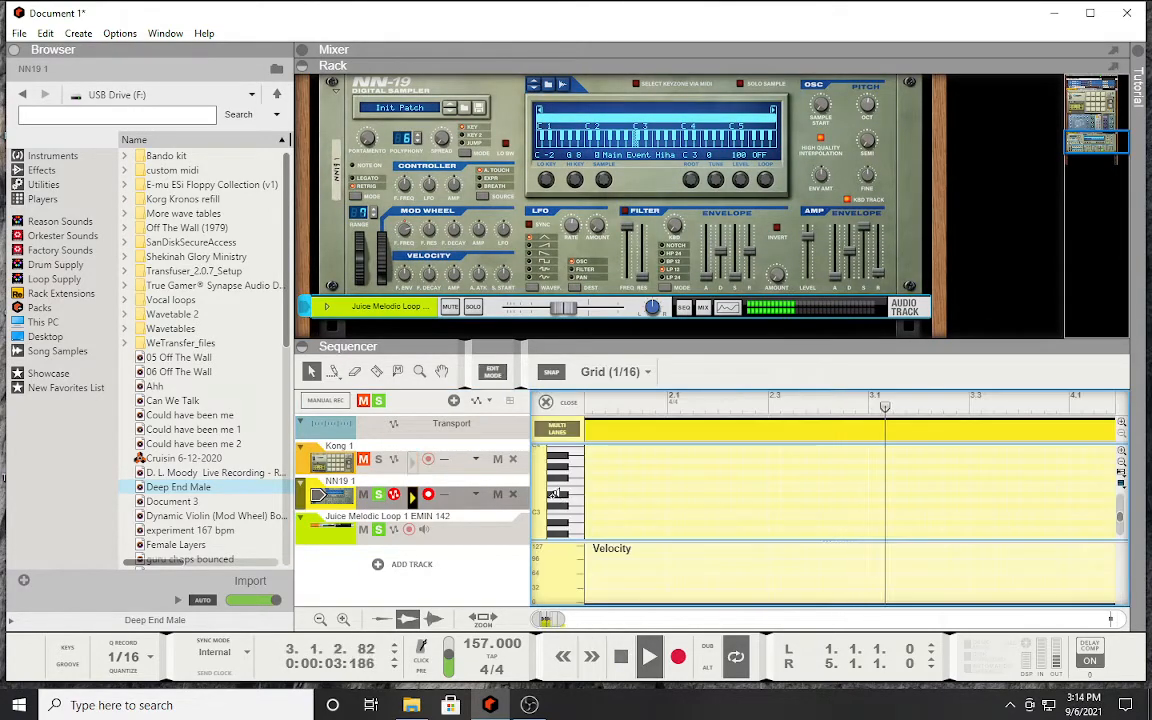
Step: Set the snap value to 1/8 and fill the whole NN19 clip with a row of eighth notes on C3
left_click(612, 372)
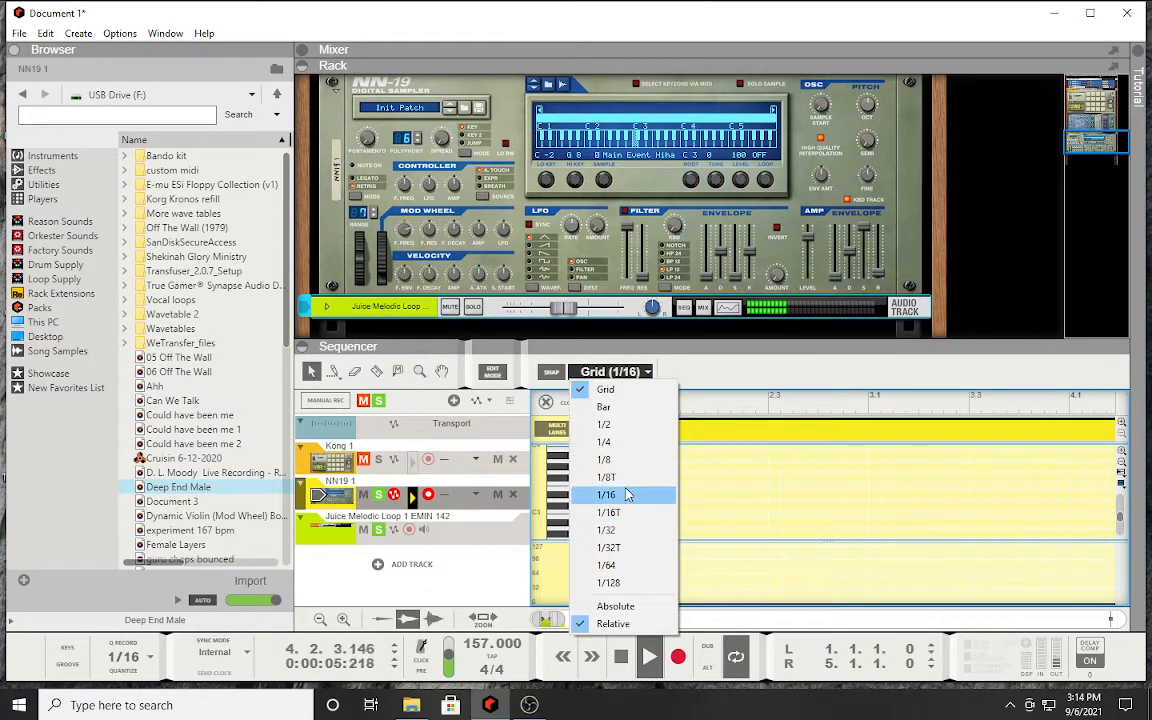
left_click(626, 461)
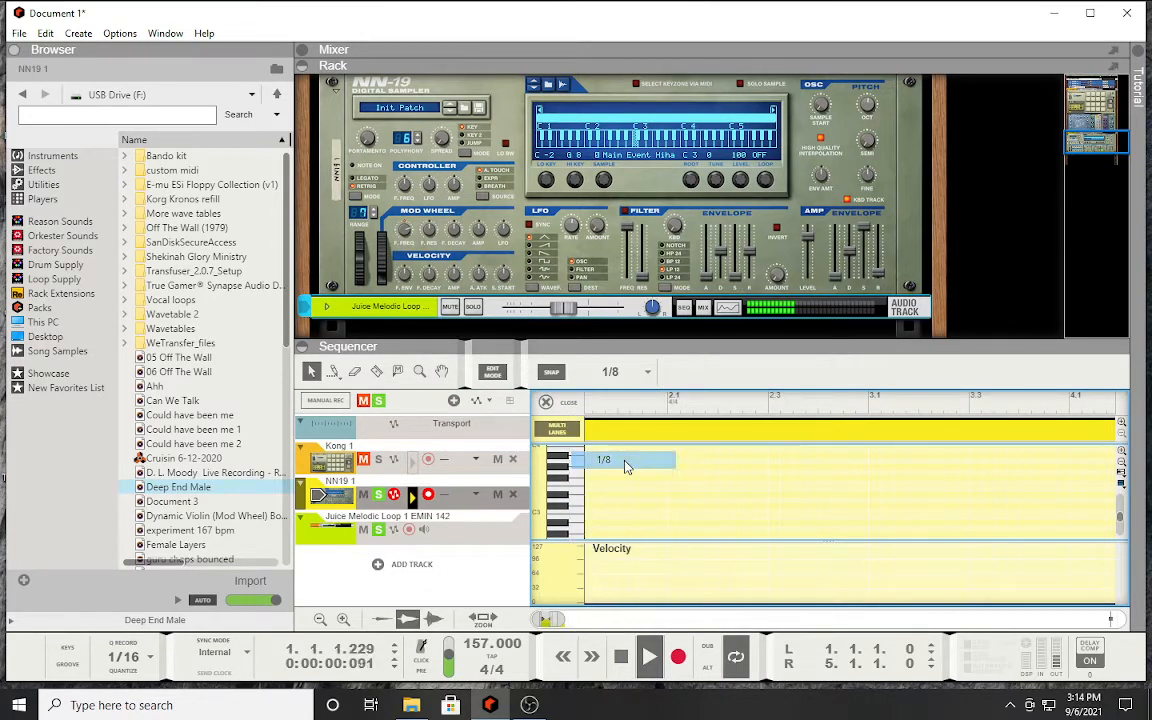
left_click(334, 372)
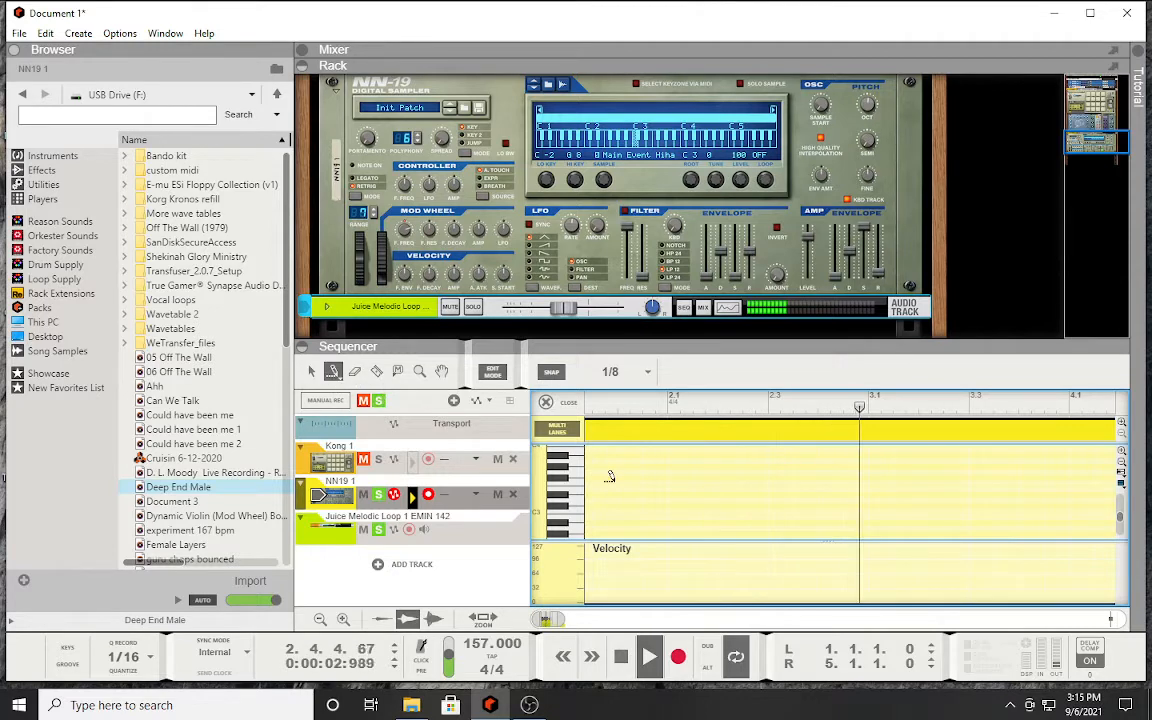
left_click(583, 510)
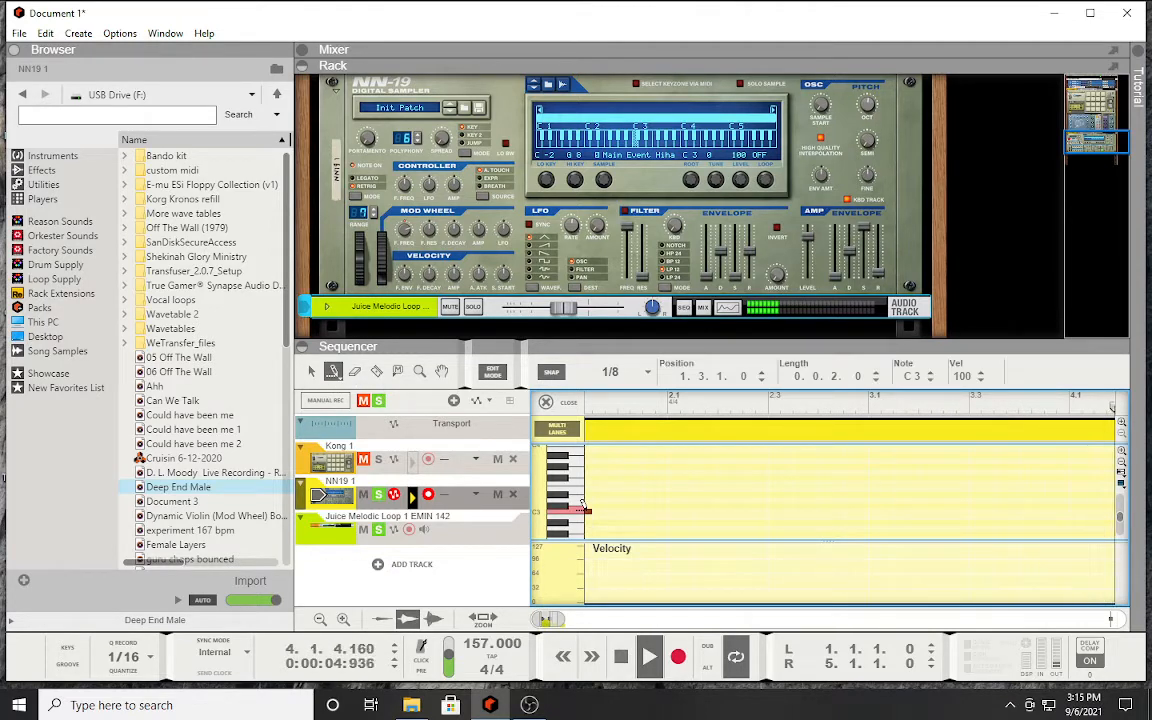
mouse_move(615, 507)
left_mouse_down()
mouse_move(1120, 514)
mouse_move(928, 493)
mouse_move(1025, 495)
left_mouse_up()
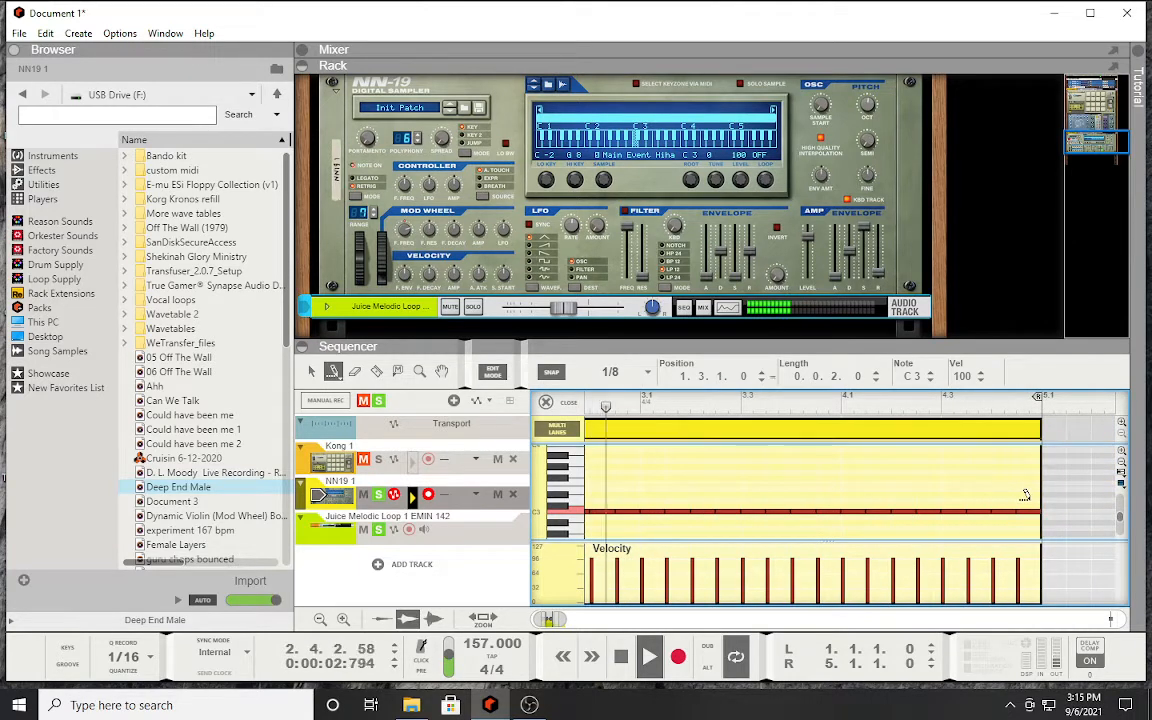
left_click_drag(550, 620, 516, 619)
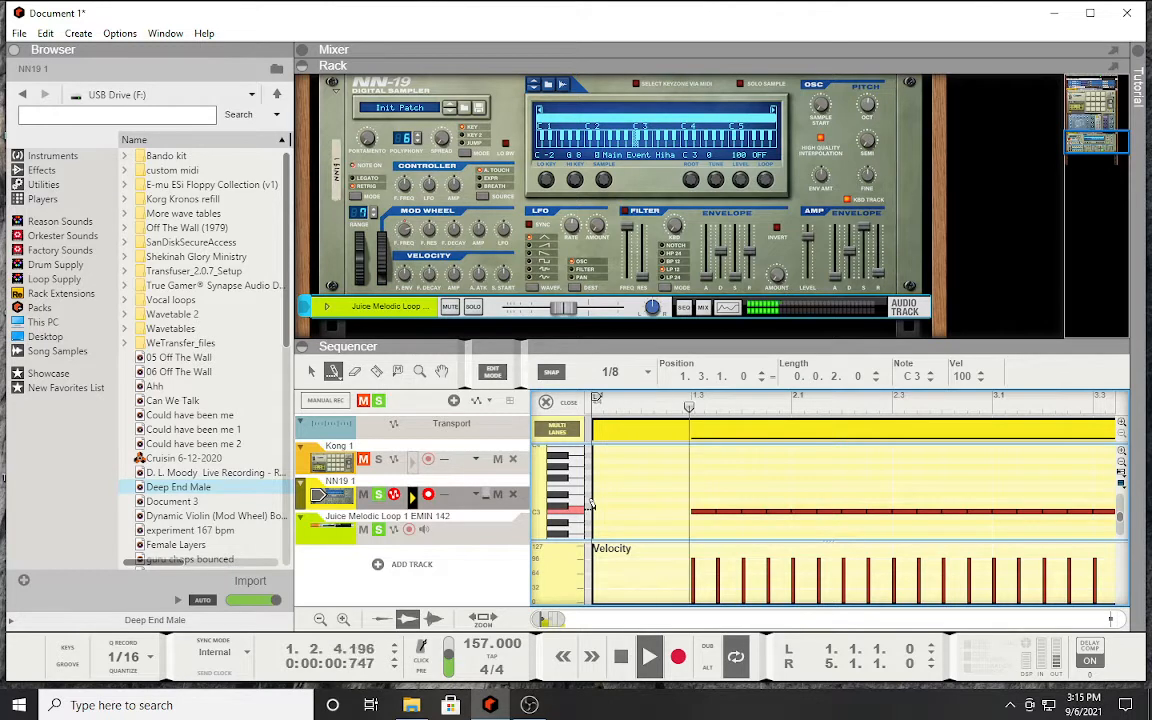
left_click_drag(592, 507, 669, 507)
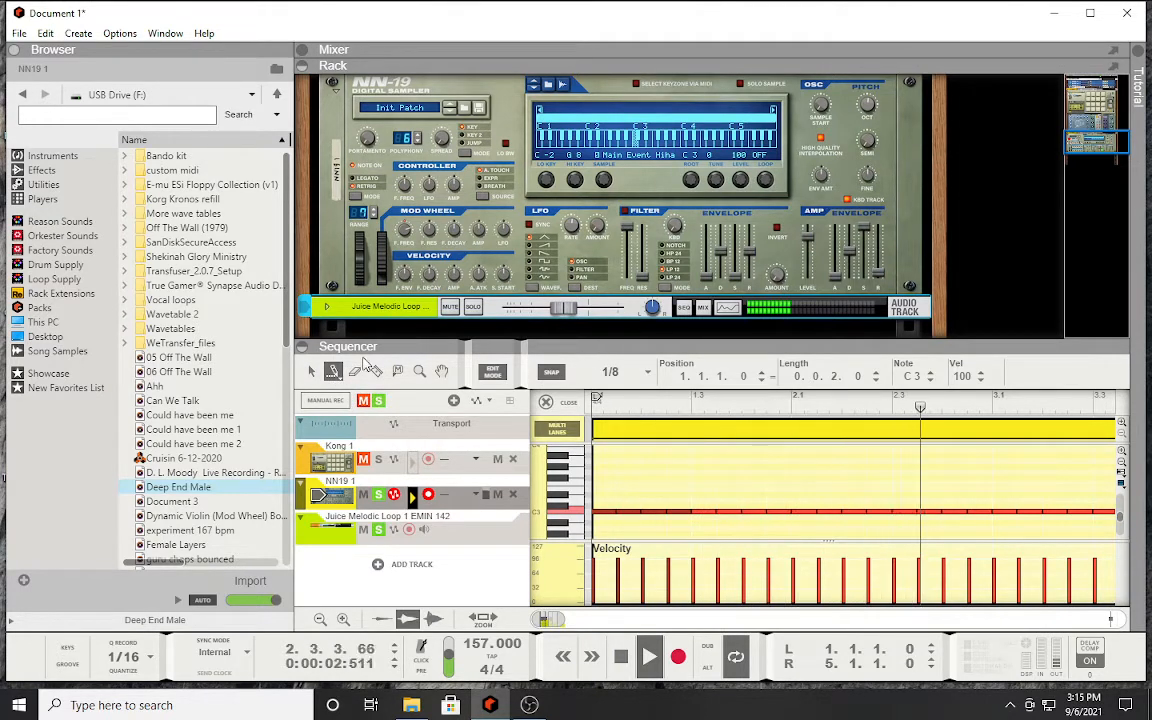
Step: Set the snap value to 1/32, maximize the sequencer and fit the entire four-bar clip in view
left_click(645, 379)
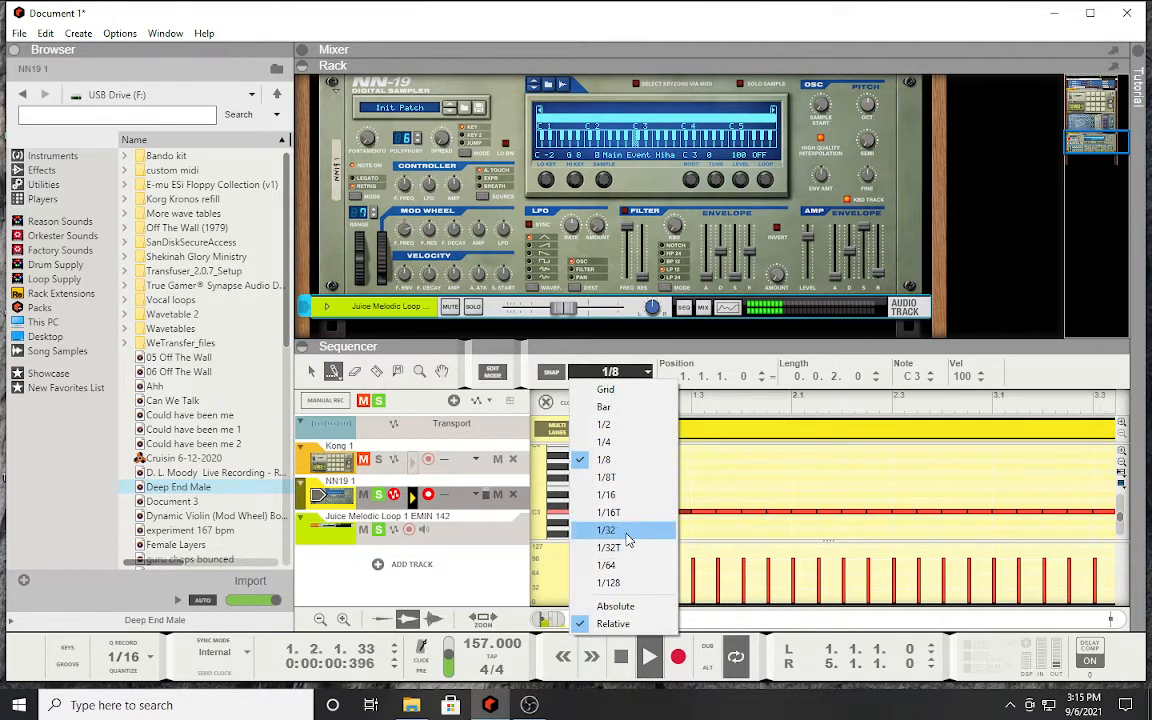
left_click(628, 533)
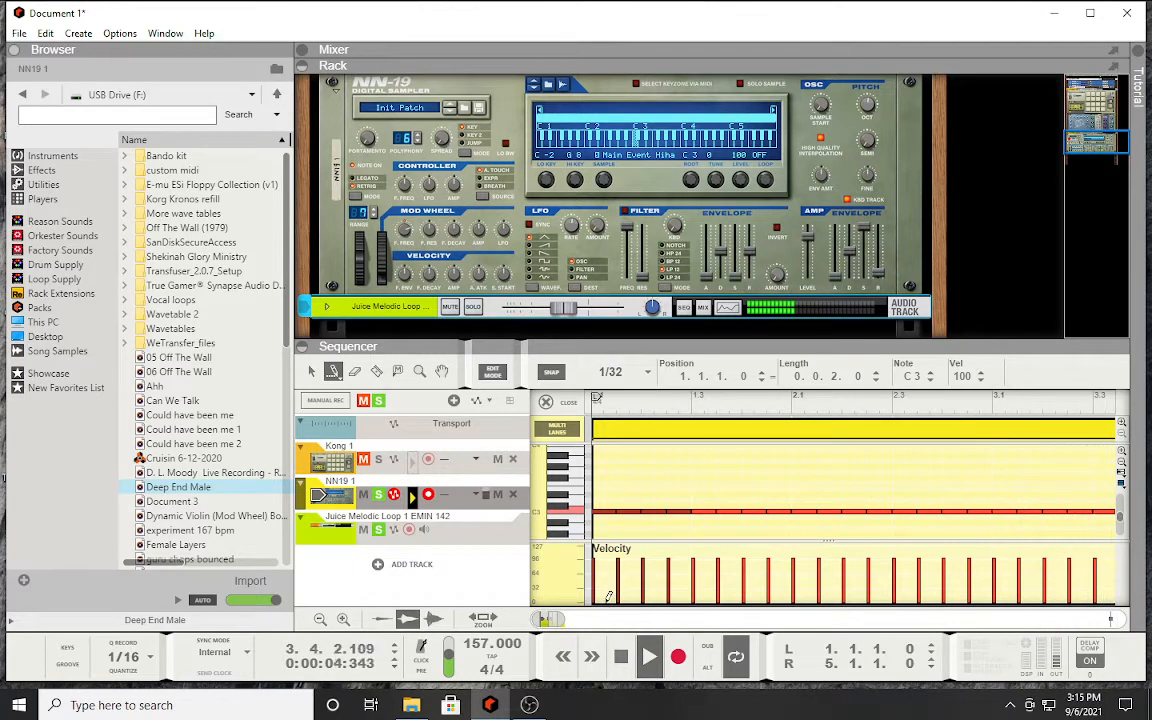
key("F7")
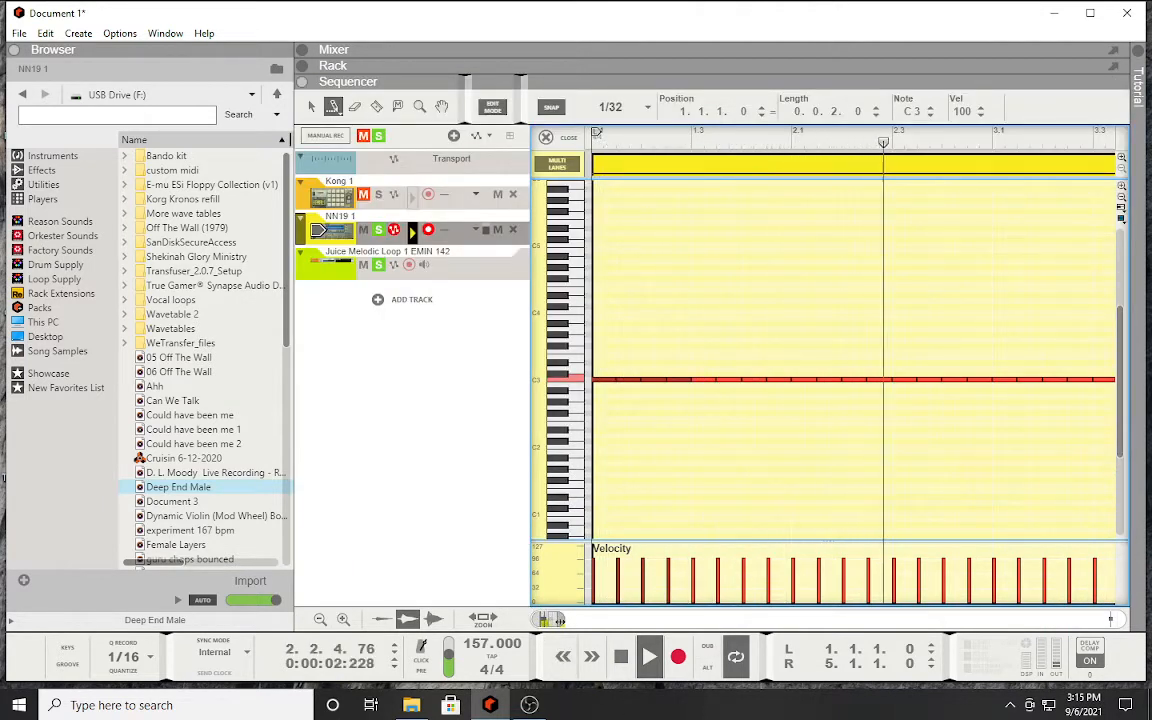
left_click_drag(560, 621, 588, 621)
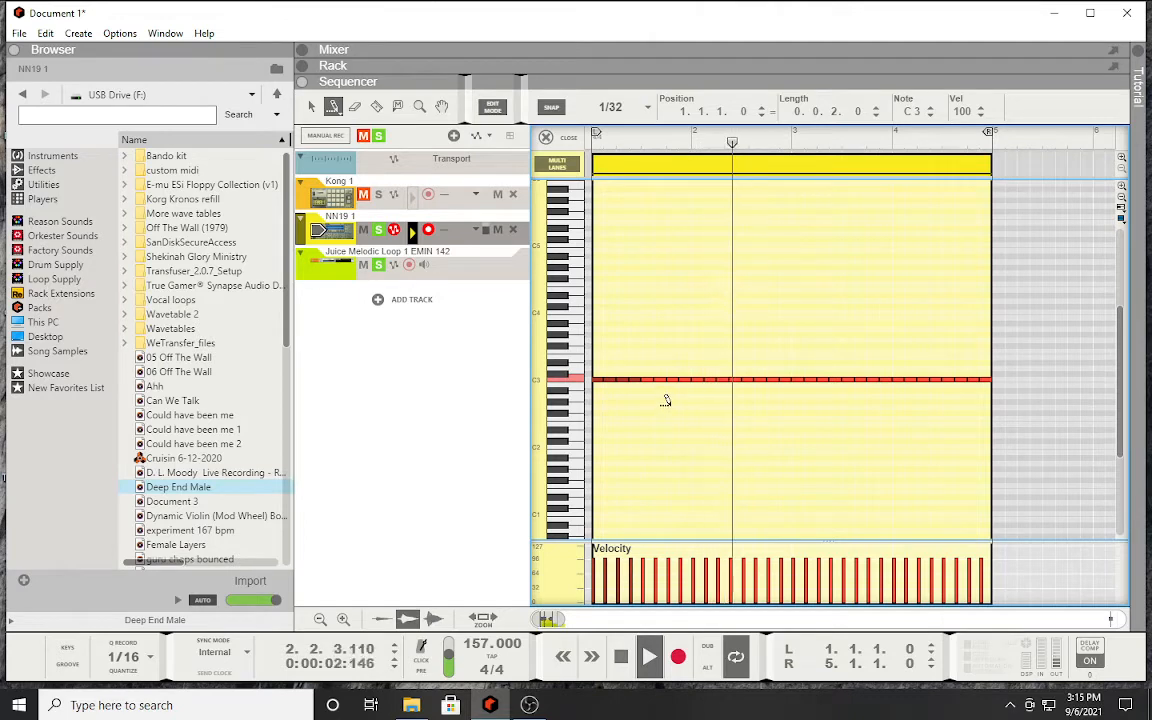
Step: Change the NN19 clip's color to Blue in Green
right_click(633, 275)
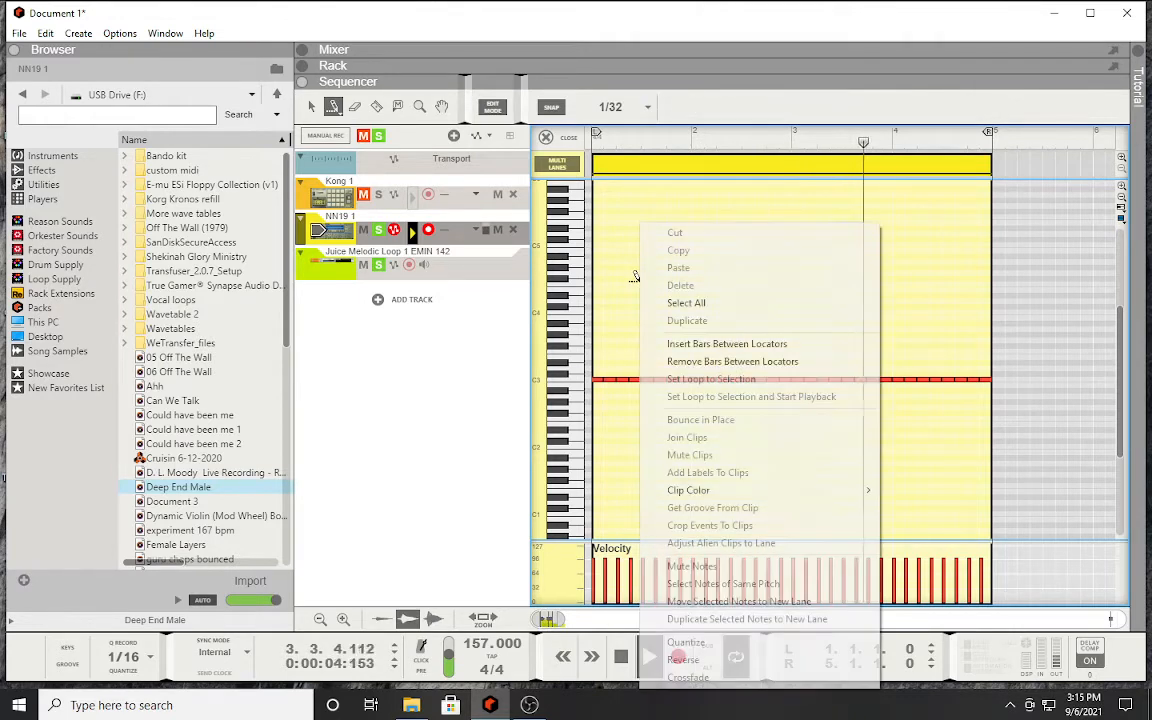
mouse_move(714, 484)
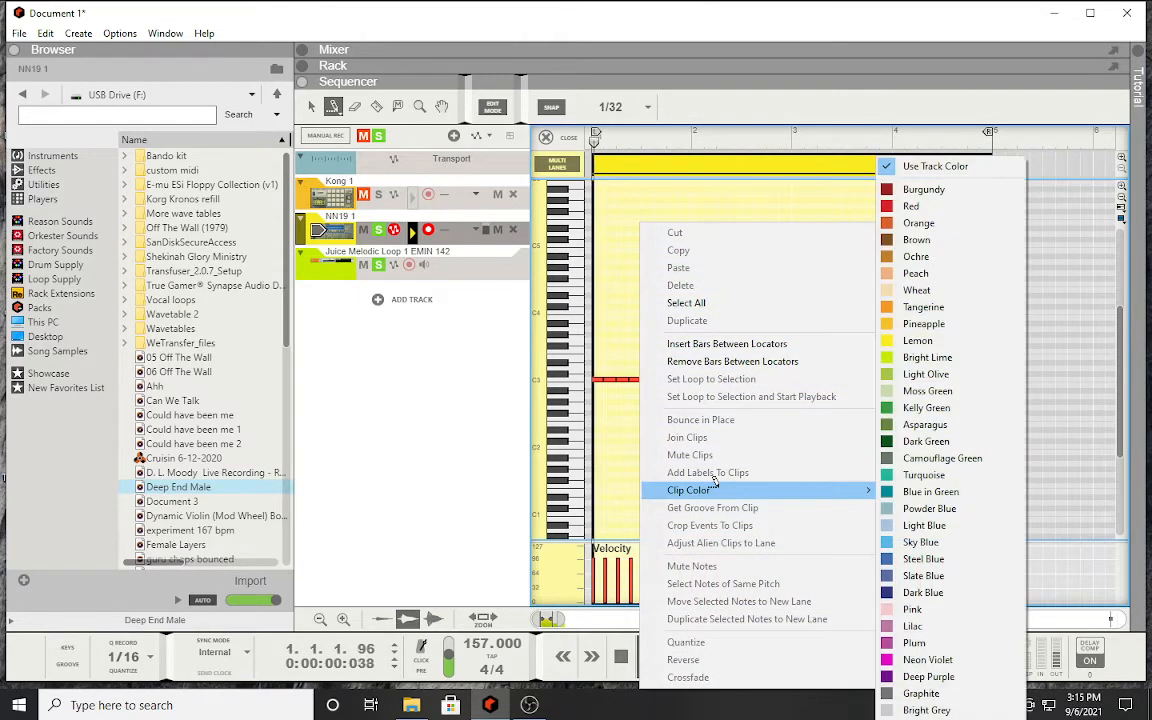
left_click(890, 485)
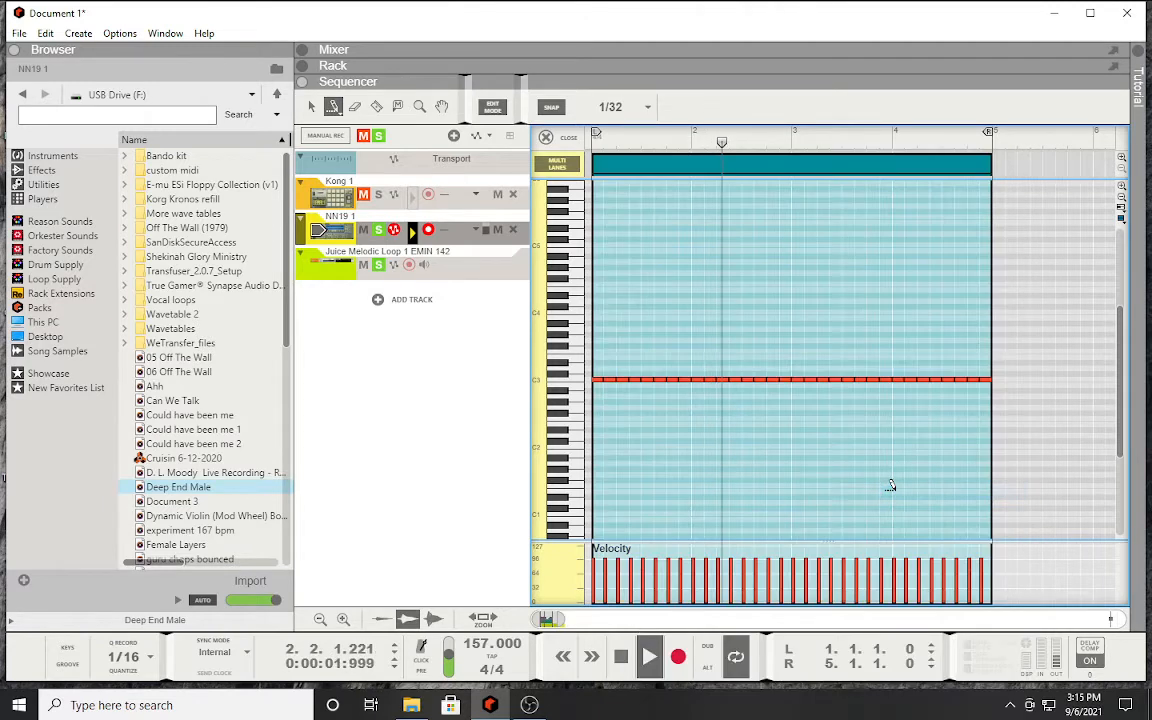
Step: Draw 1/32-note rolls on beat 4 of the first three bars: G#2 in bar 1, A2 in bar 2 and D#3 in bar 3
left_click(664, 395)
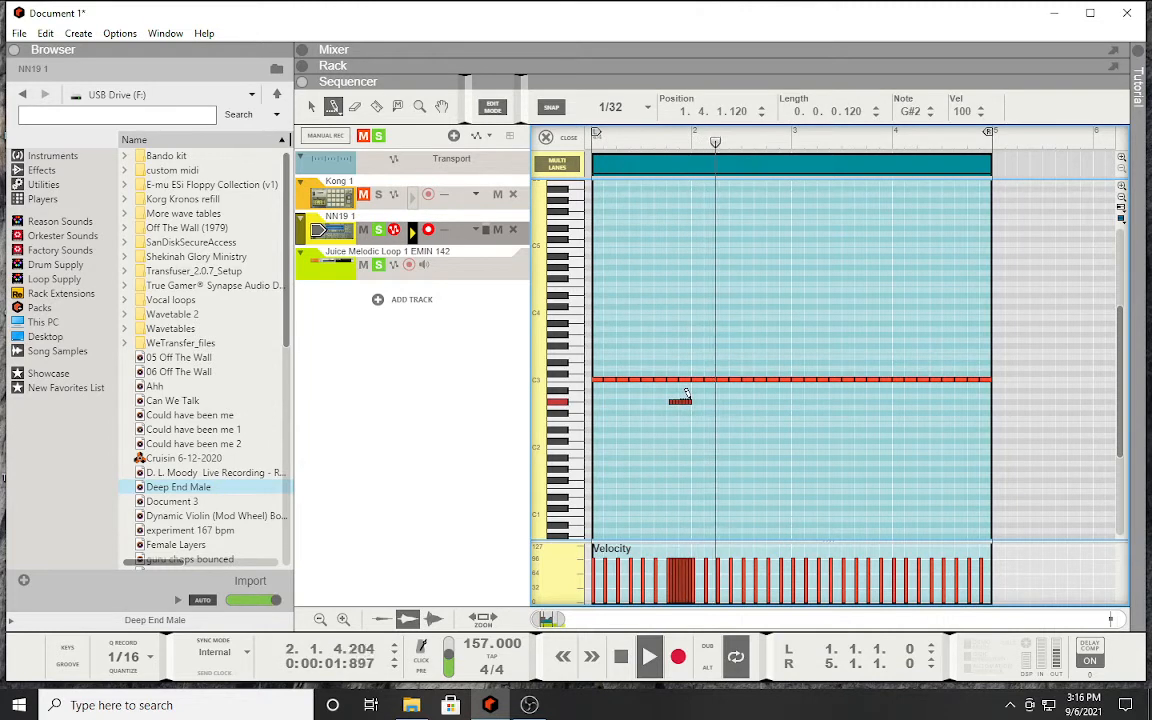
left_click(665, 399)
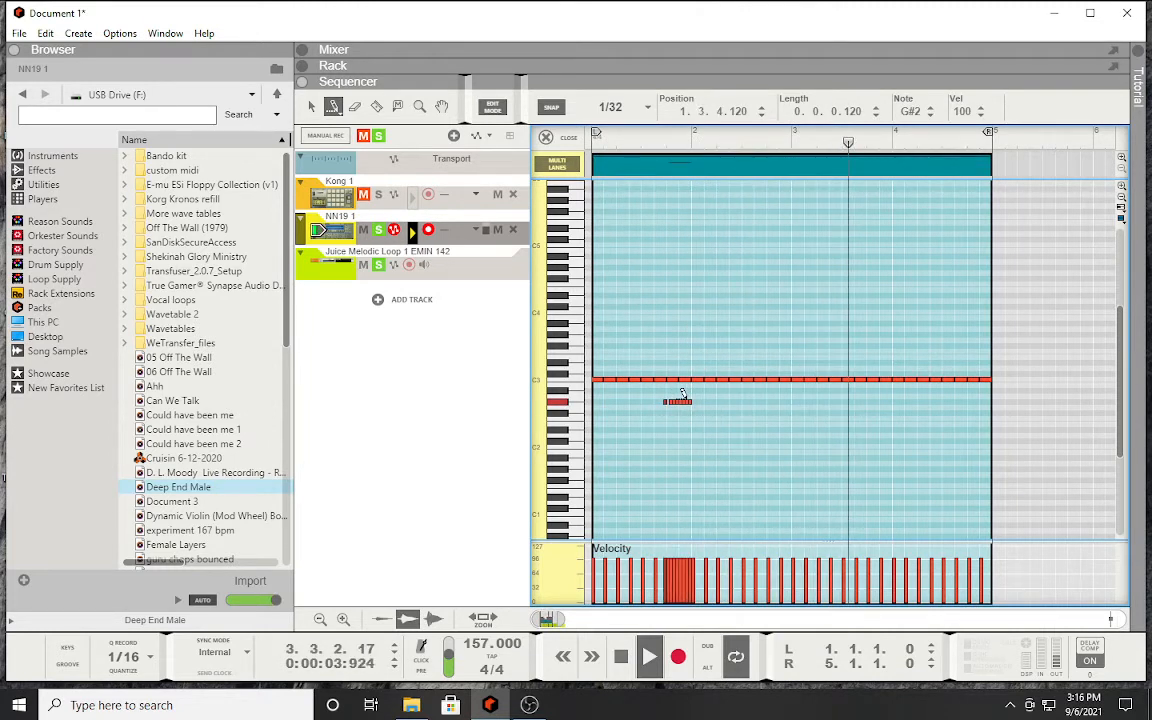
key("ctrl+z")
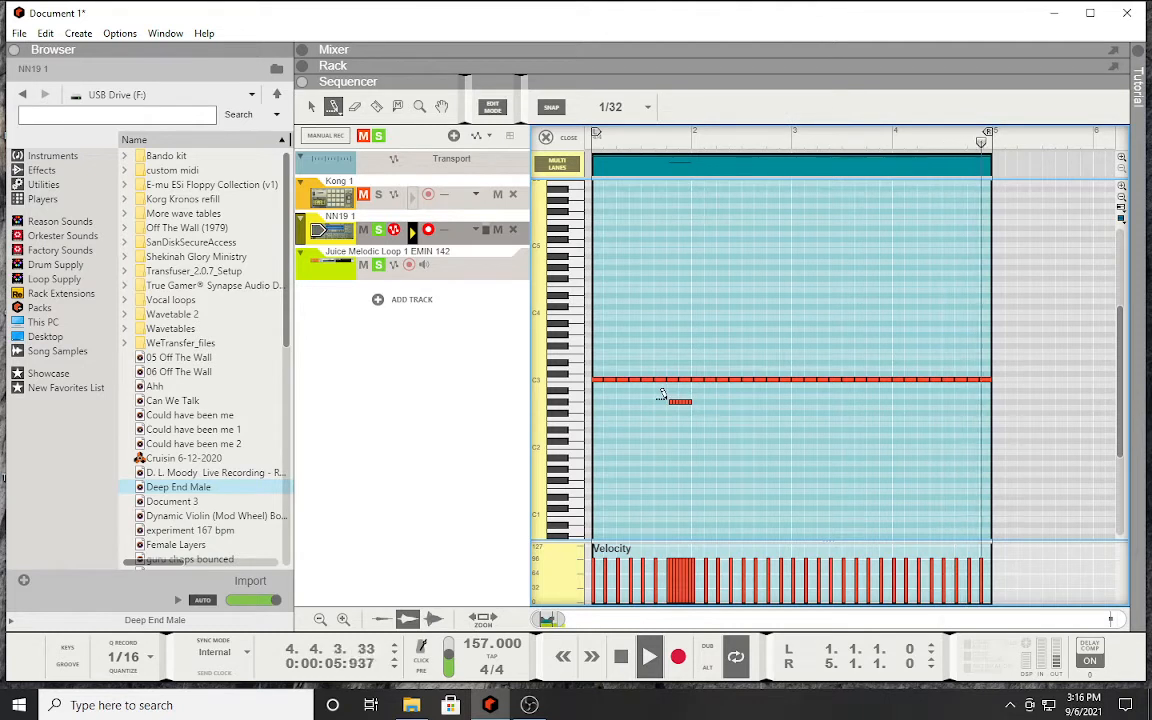
left_click(667, 400)
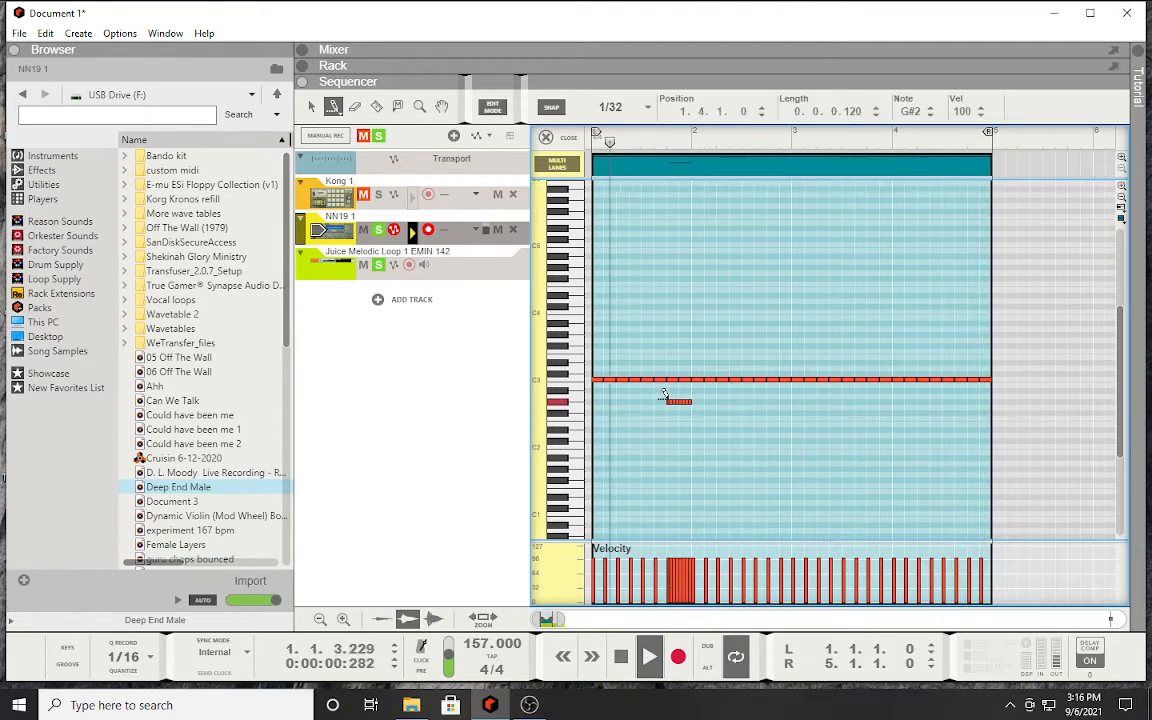
left_click(768, 395)
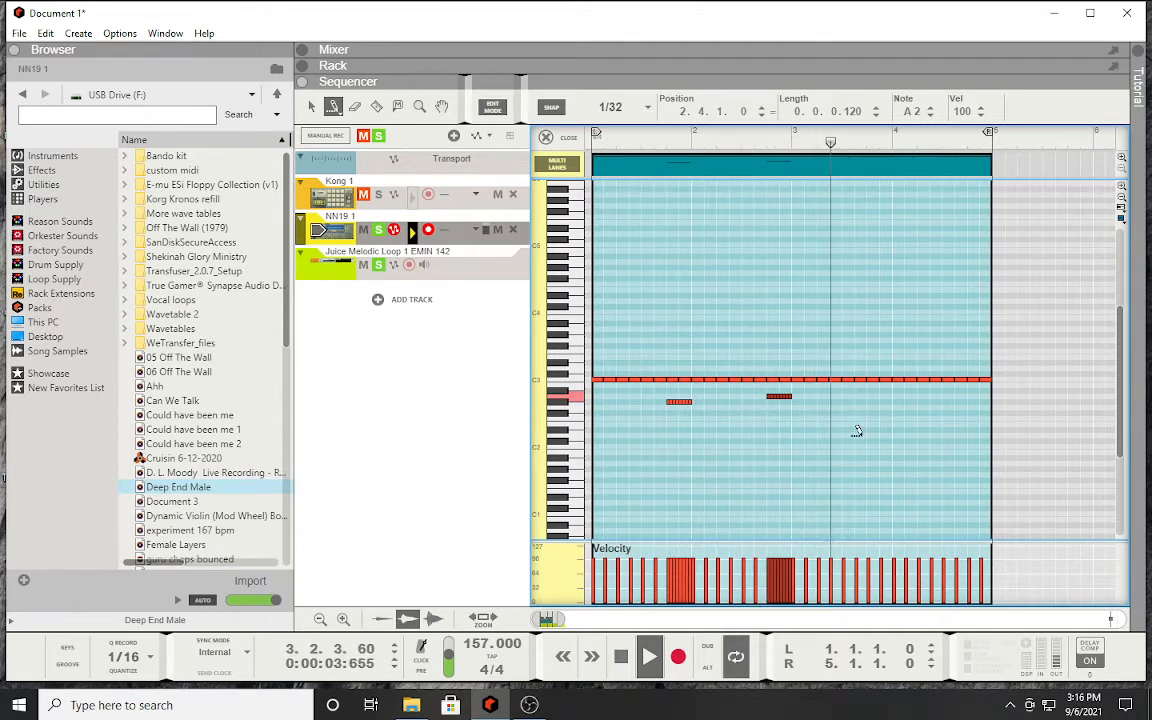
left_click(870, 362)
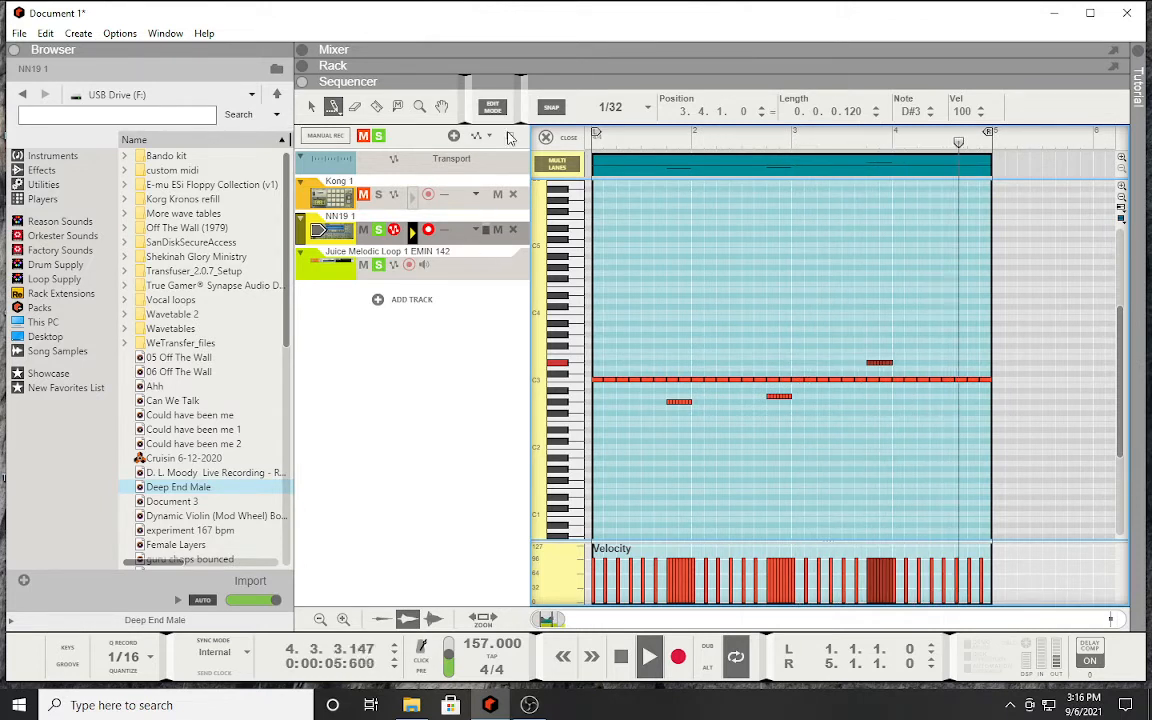
Step: With snap at 1/8, add F#2 and B1 notes on beat 4 of bar 4, and two low descending notes ending on B1 in bar 2
left_click(612, 107)
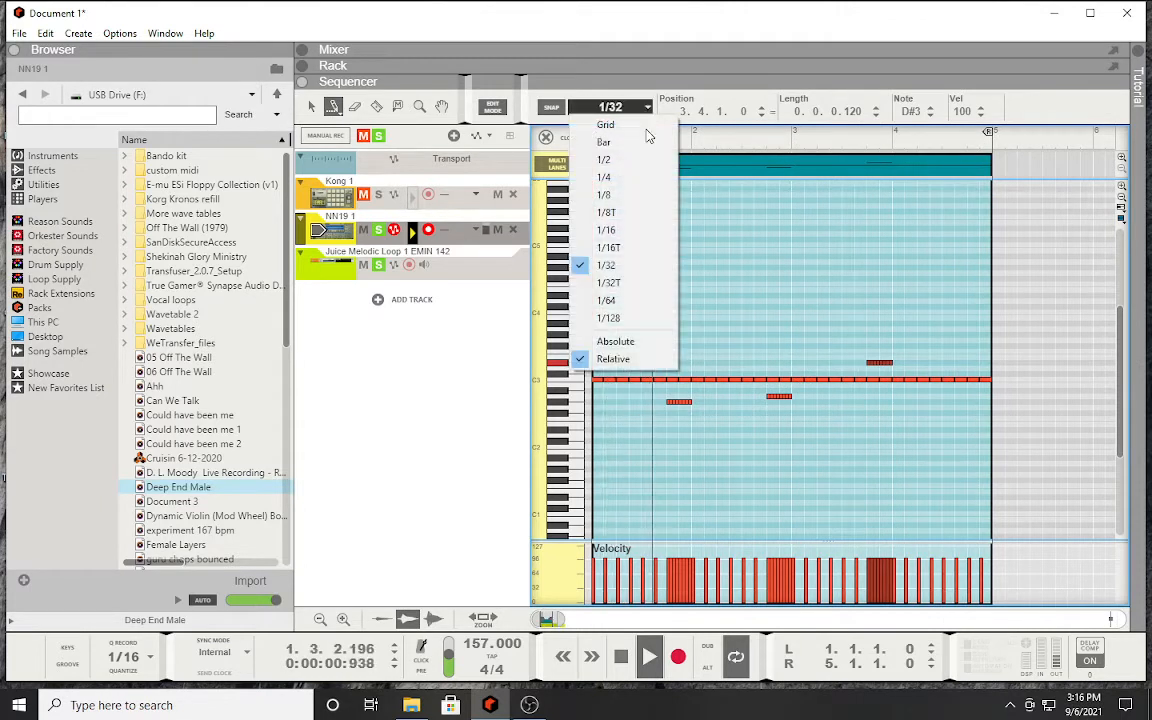
left_click(645, 195)
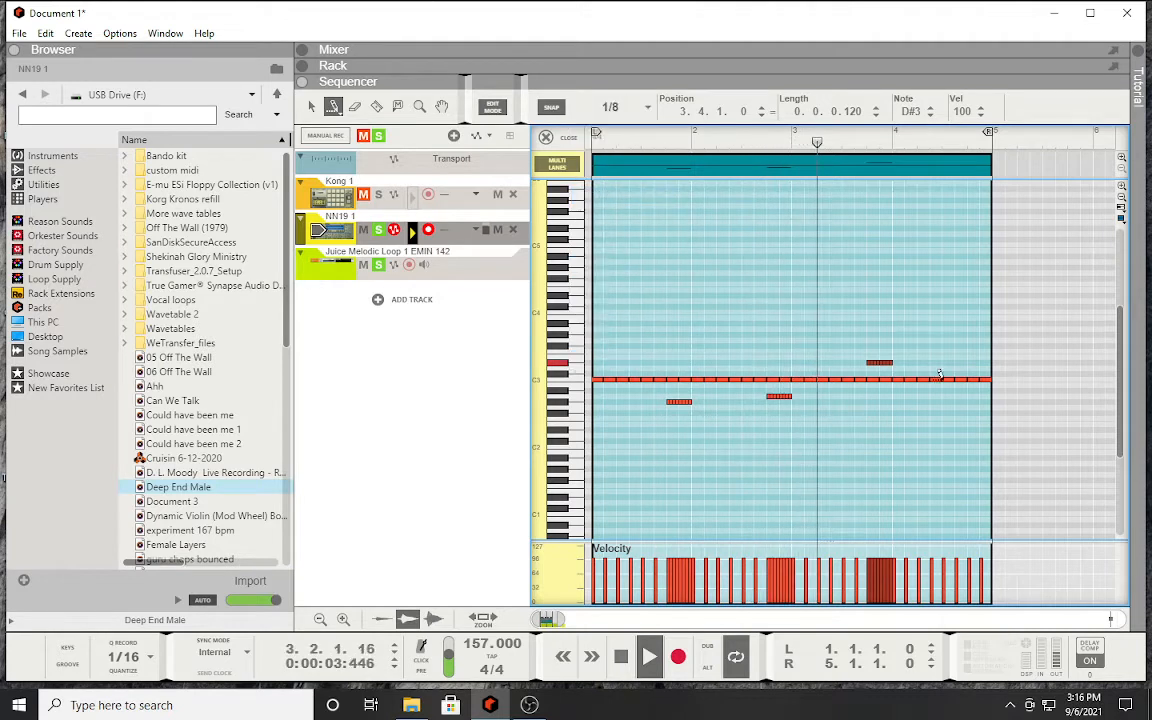
left_click(967, 411)
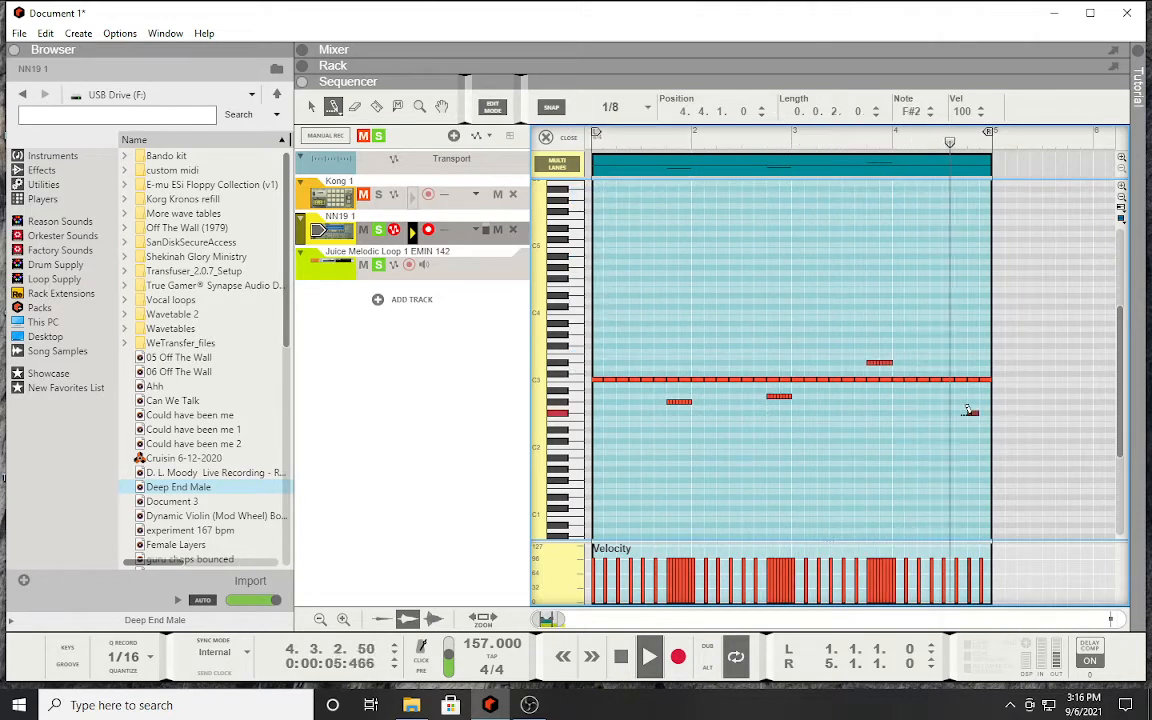
left_click(982, 452)
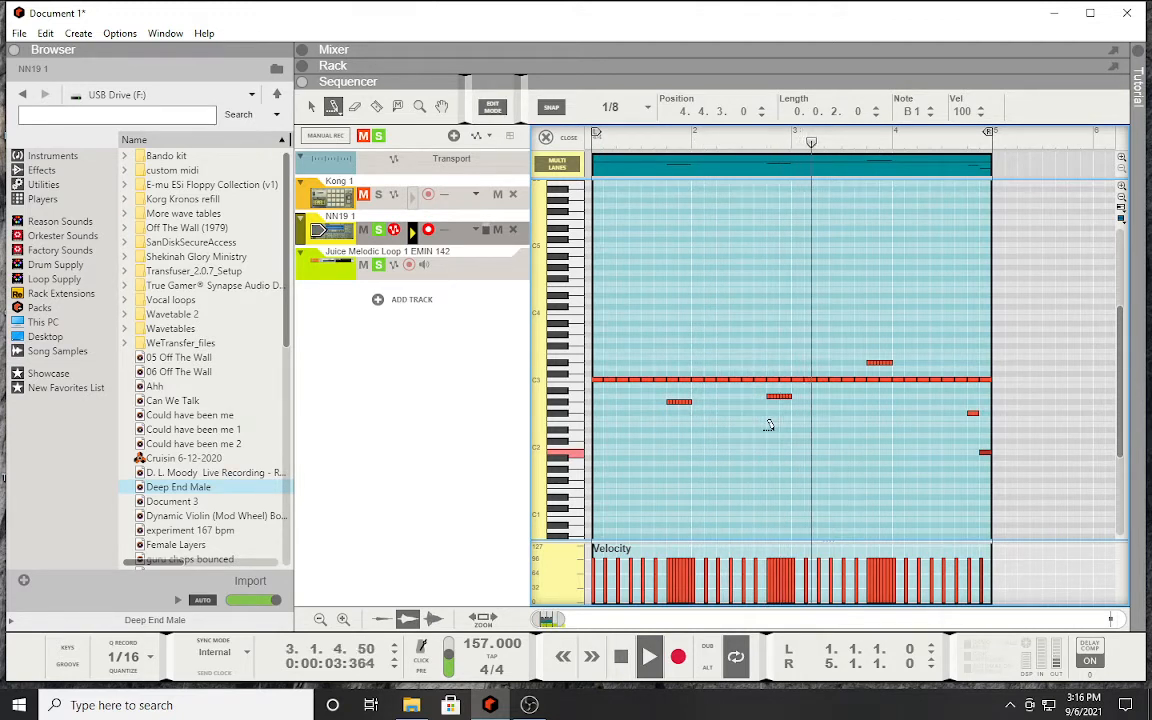
left_click(769, 430)
left_click(781, 452)
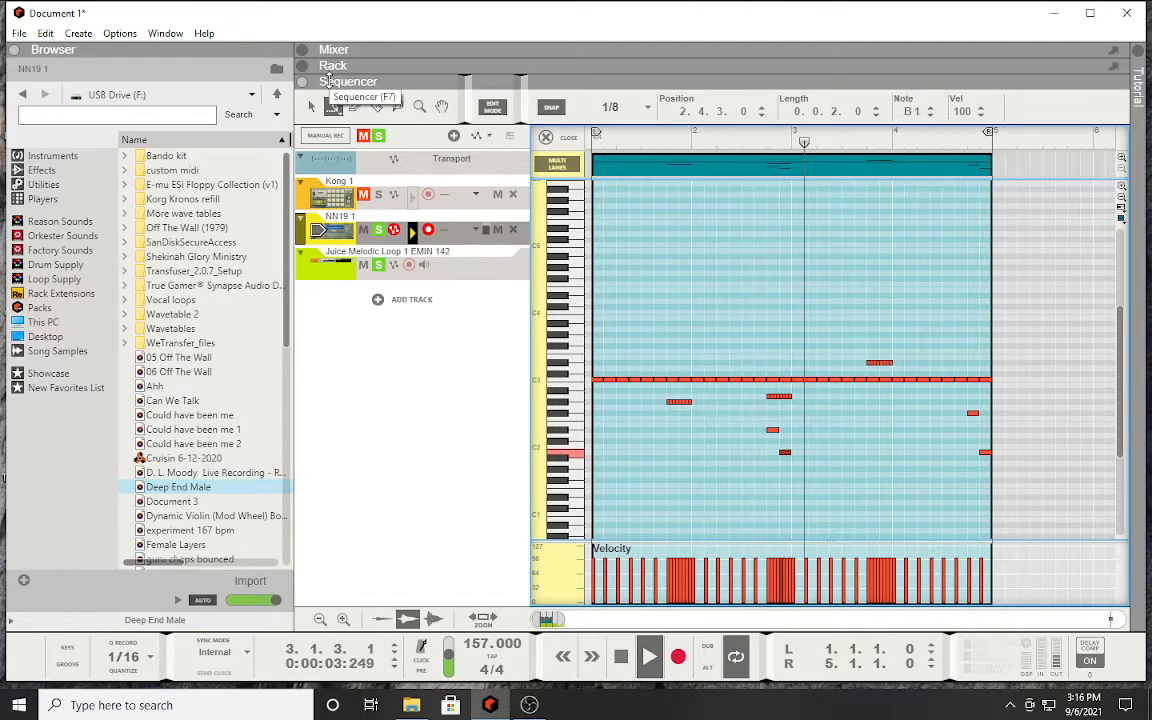
Step: Set the snap value back to 1/32 and draw an A#2 roll across beat 4 of bar 4
left_click(312, 106)
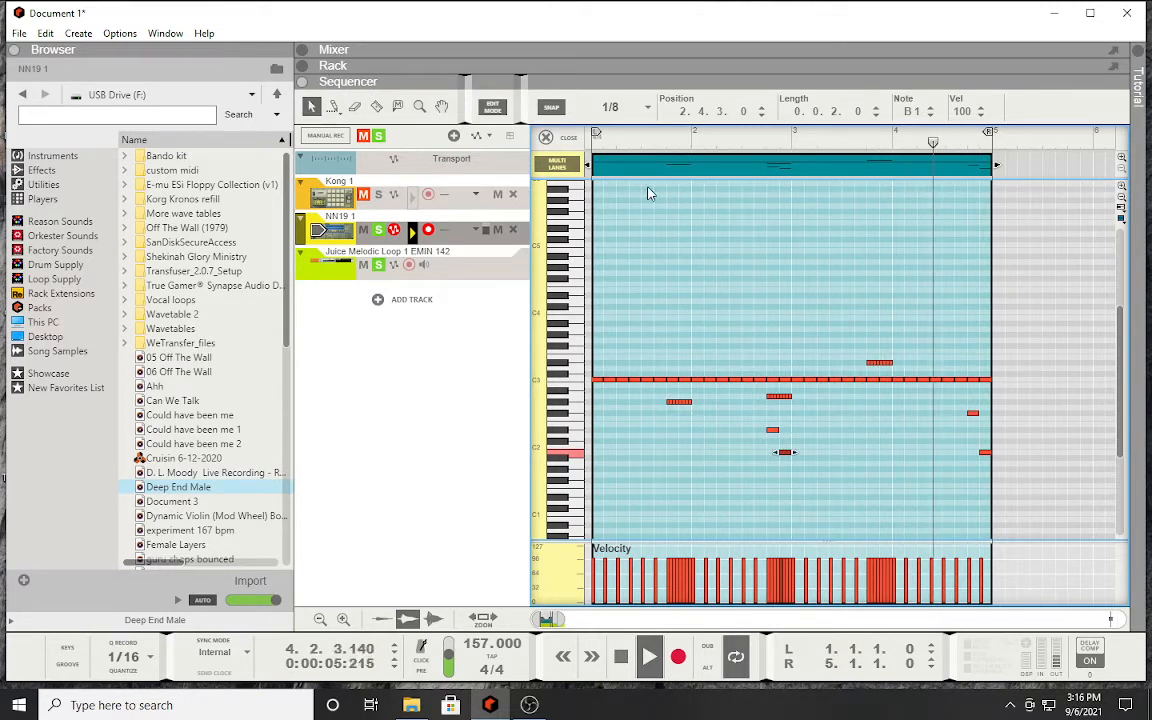
left_click(334, 106)
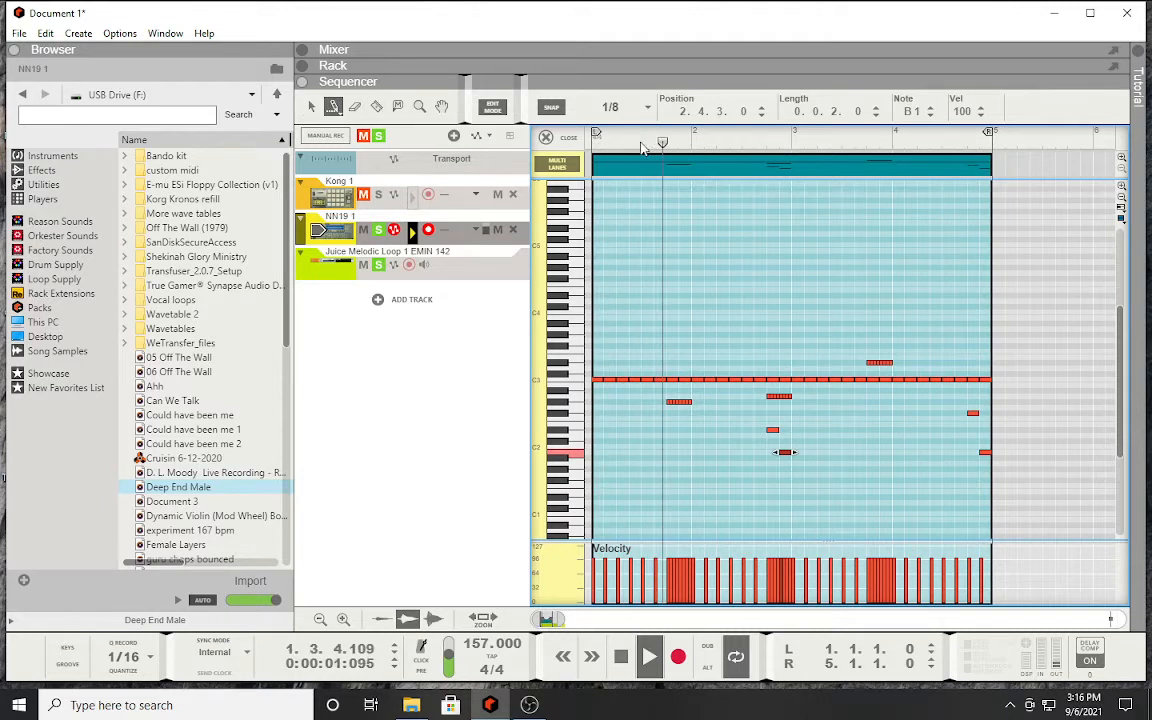
left_click(612, 107)
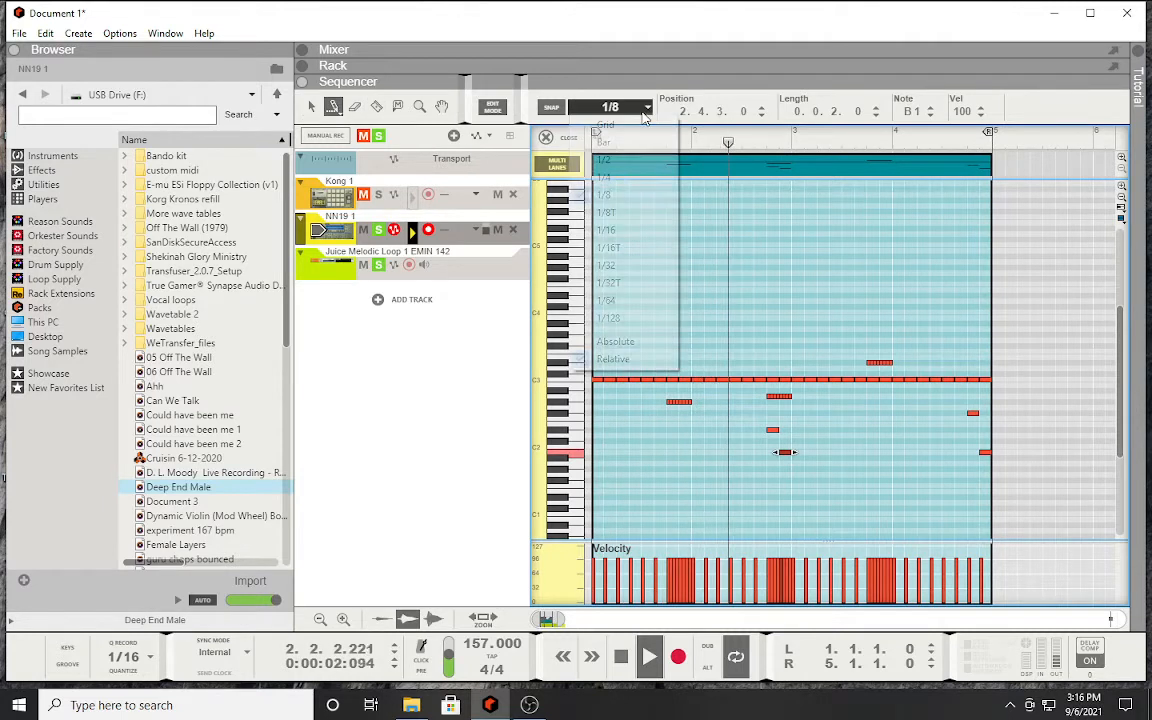
left_click(640, 267)
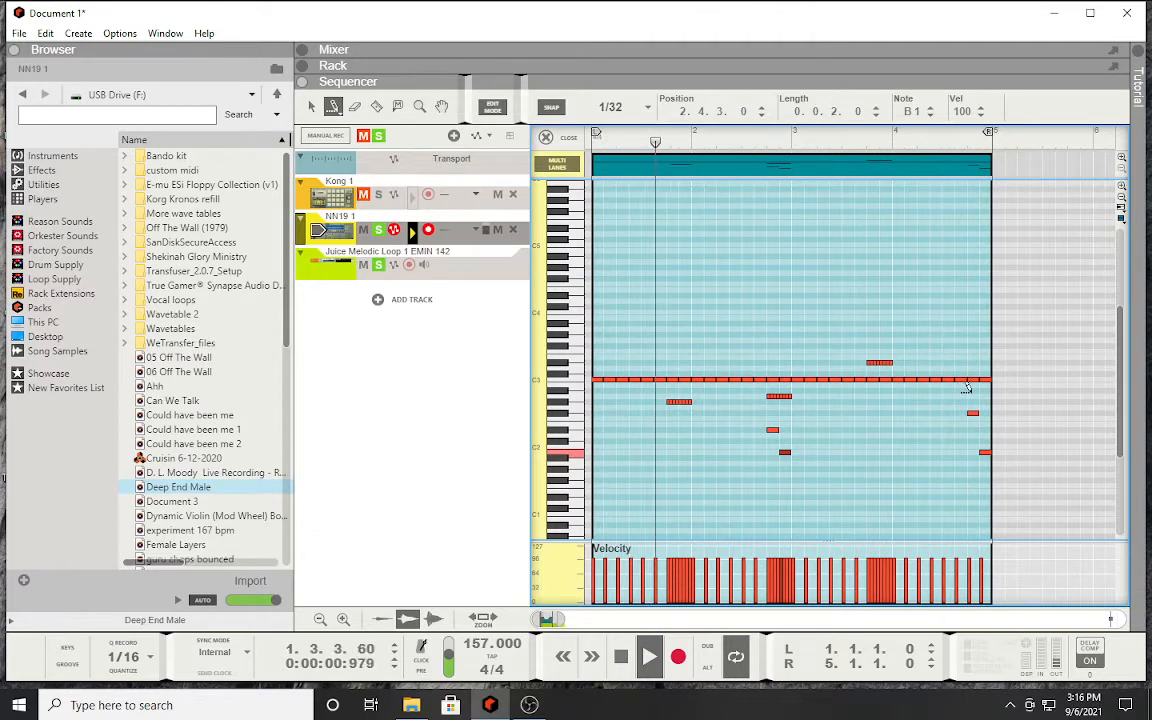
left_click(970, 389)
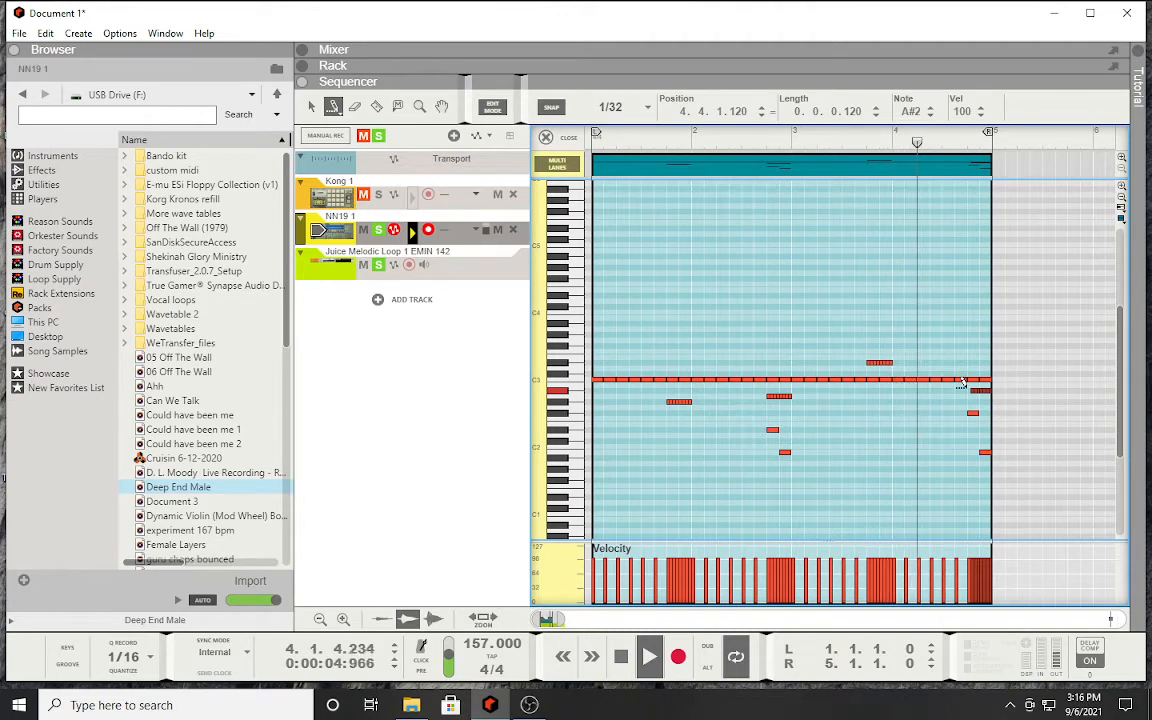
left_click(968, 390)
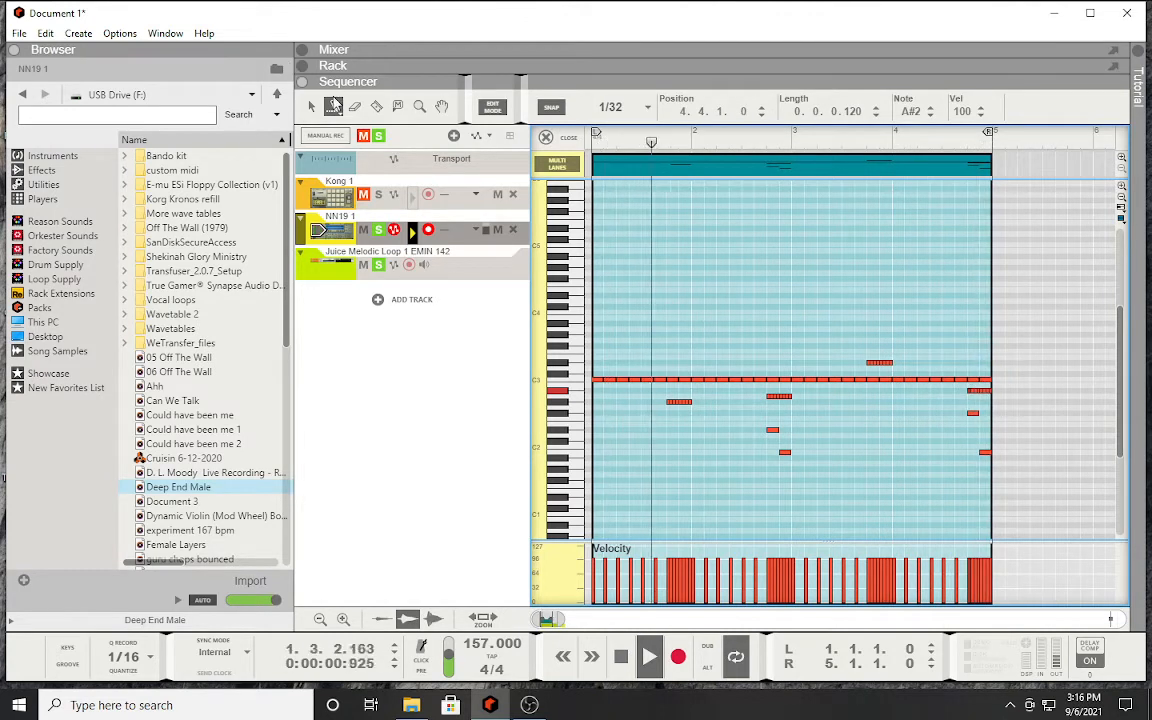
Step: Leave note editing and duplicate the four-bar NN19 clip so that copies start at bars 5 and 9
left_click(312, 107)
left_click(491, 107)
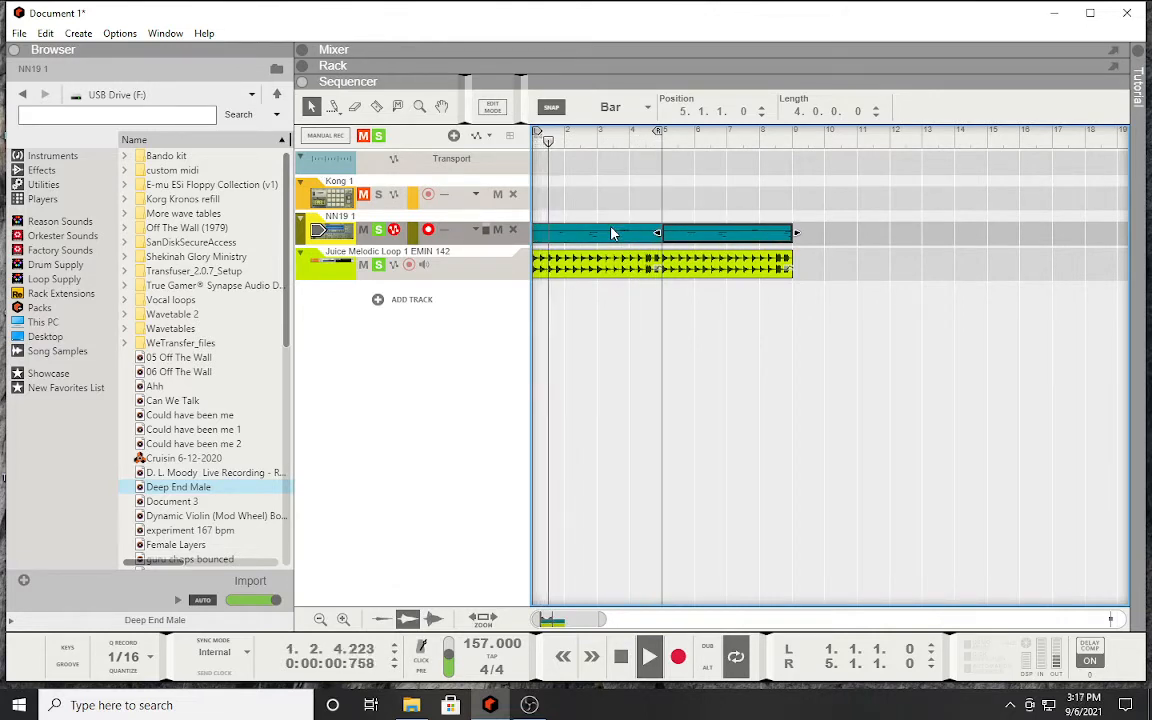
key("ctrl+d")
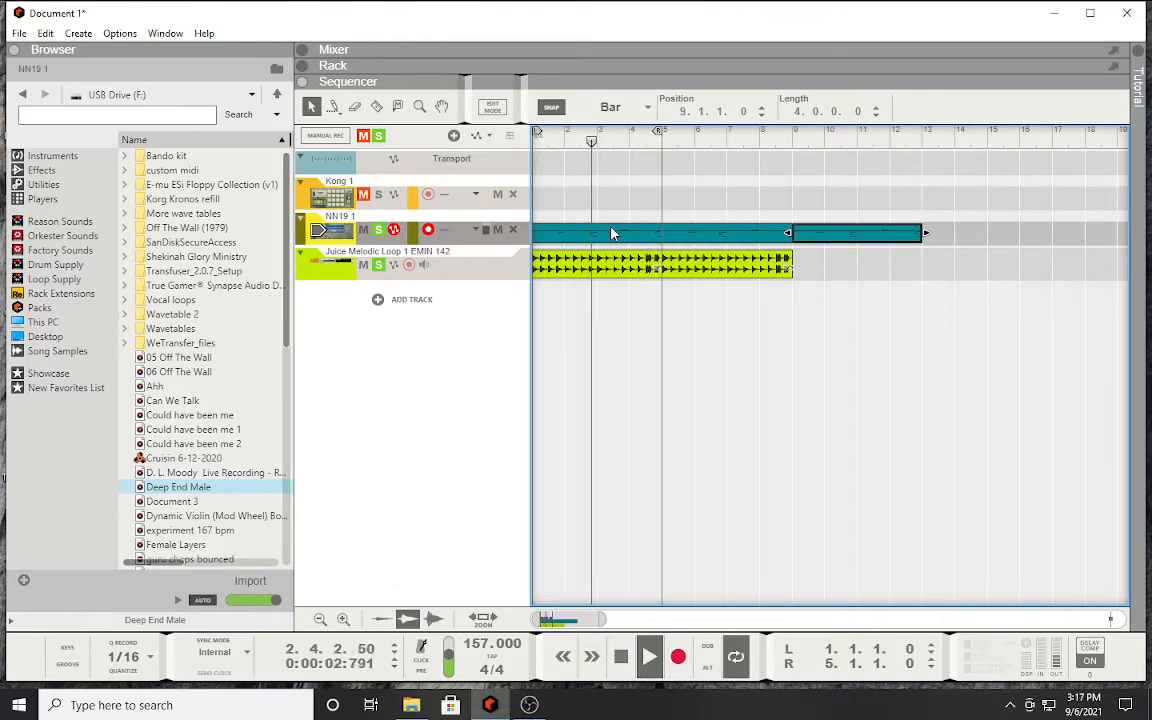
Step: Duplicate the four-bar melodic loop and NN19 clips until both tracks reach bar 17, and extend the loop's end to bar 17
left_click_drag(660, 137, 910, 175)
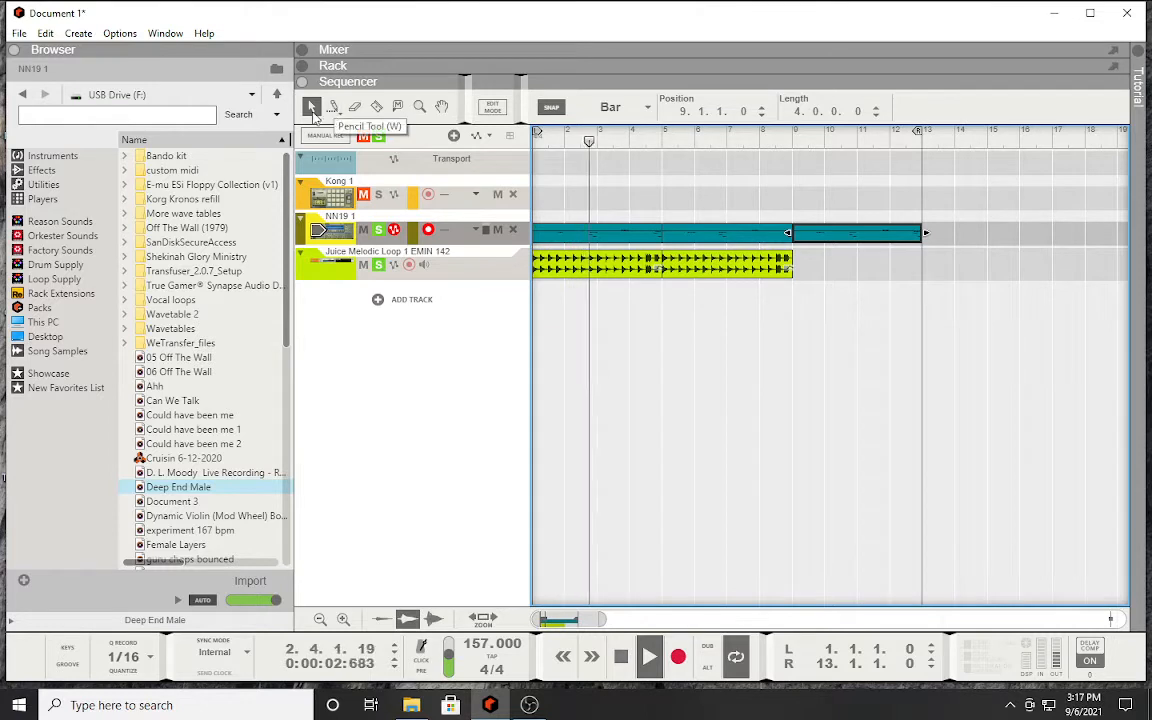
left_click(727, 259)
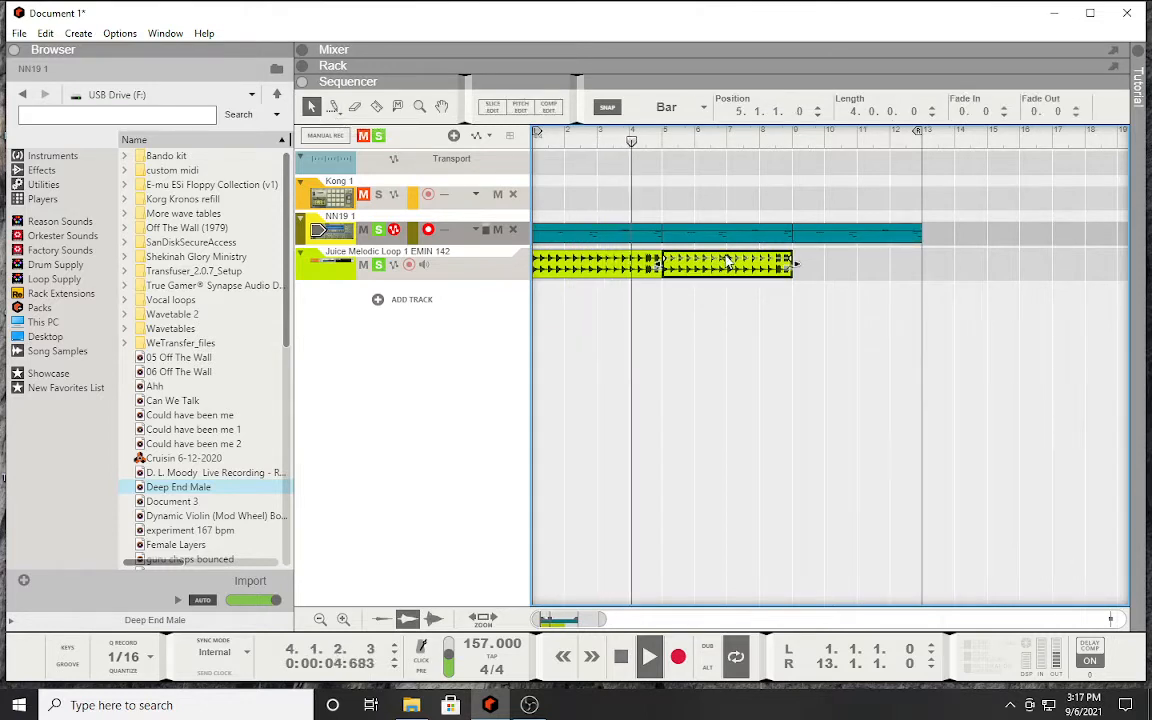
key("ctrl+d")
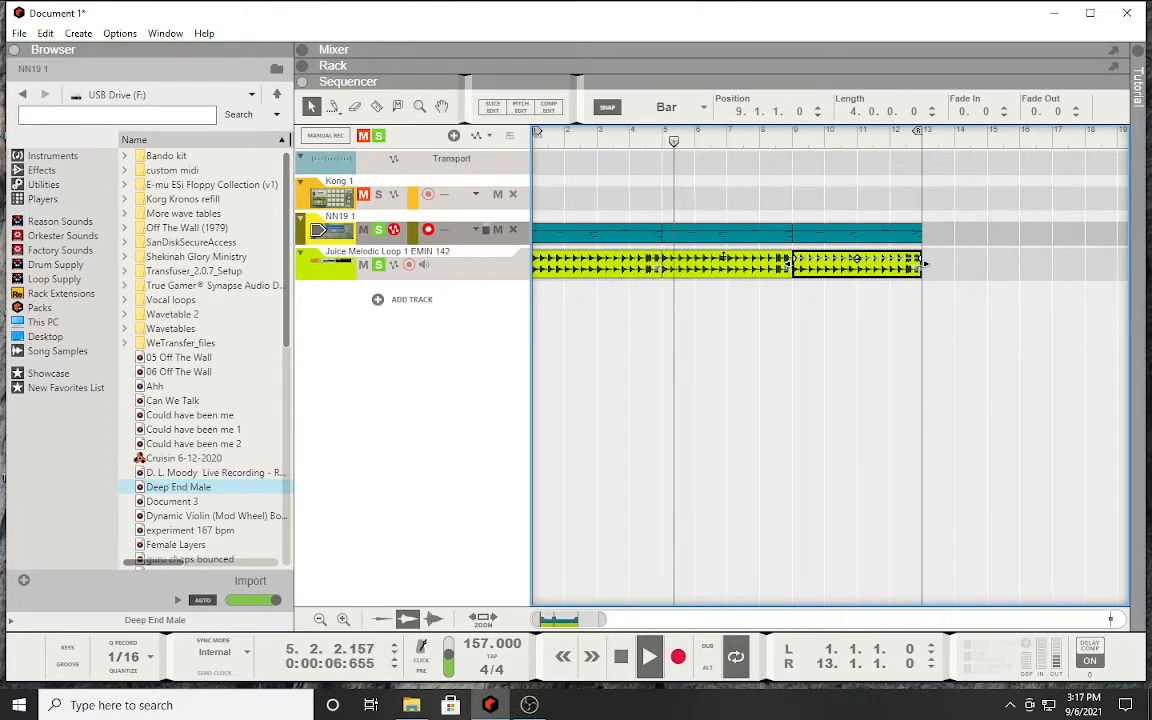
key("ctrl+d")
left_click(880, 238)
key("ctrl+d")
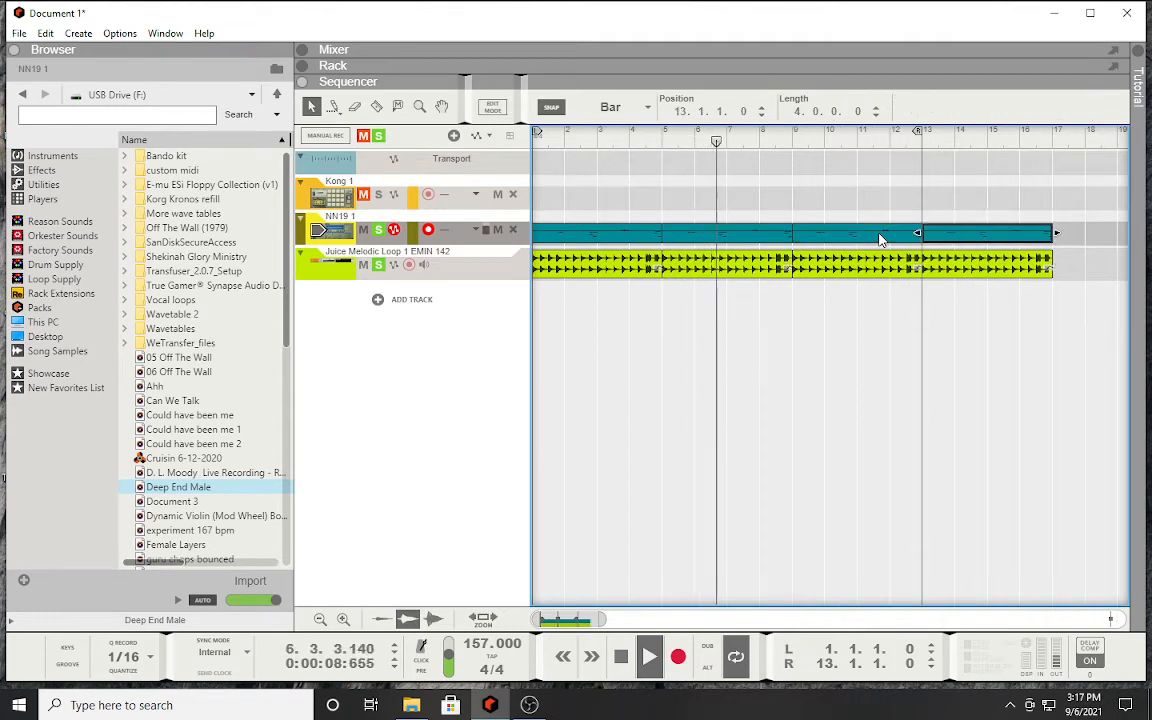
left_click_drag(921, 132, 1052, 162)
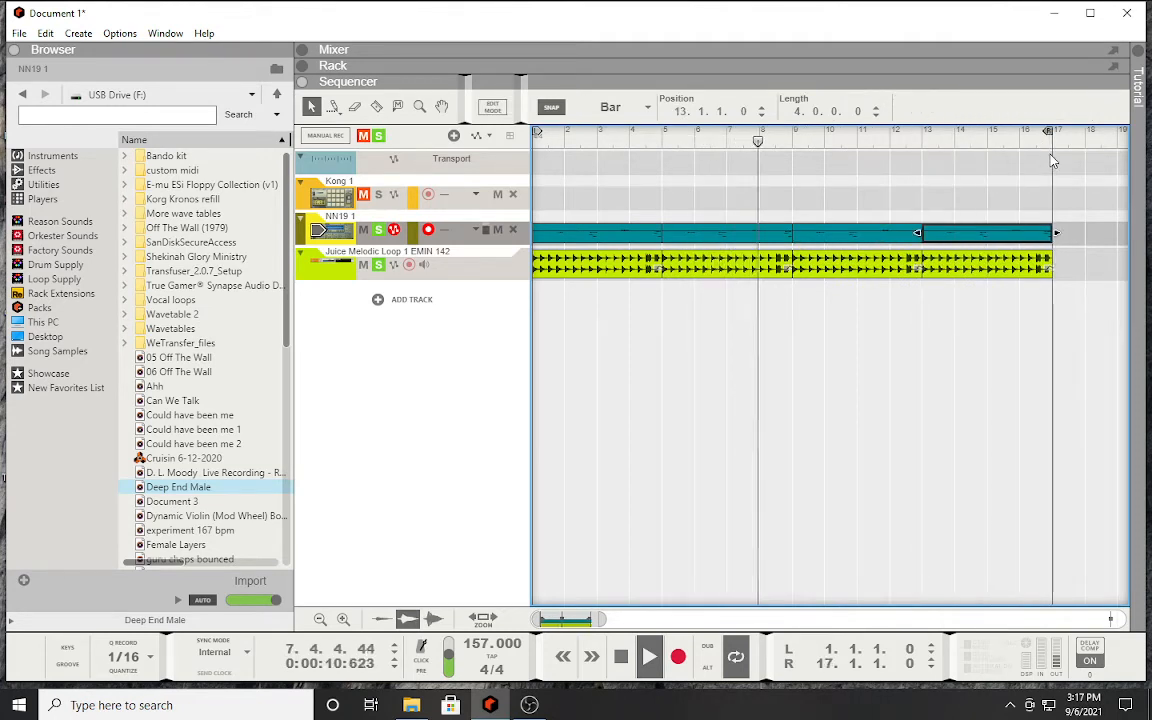
Step: Select the Kong track, shorten the loop to end at bar 5, stop playback and unmute Kong
left_click(322, 198)
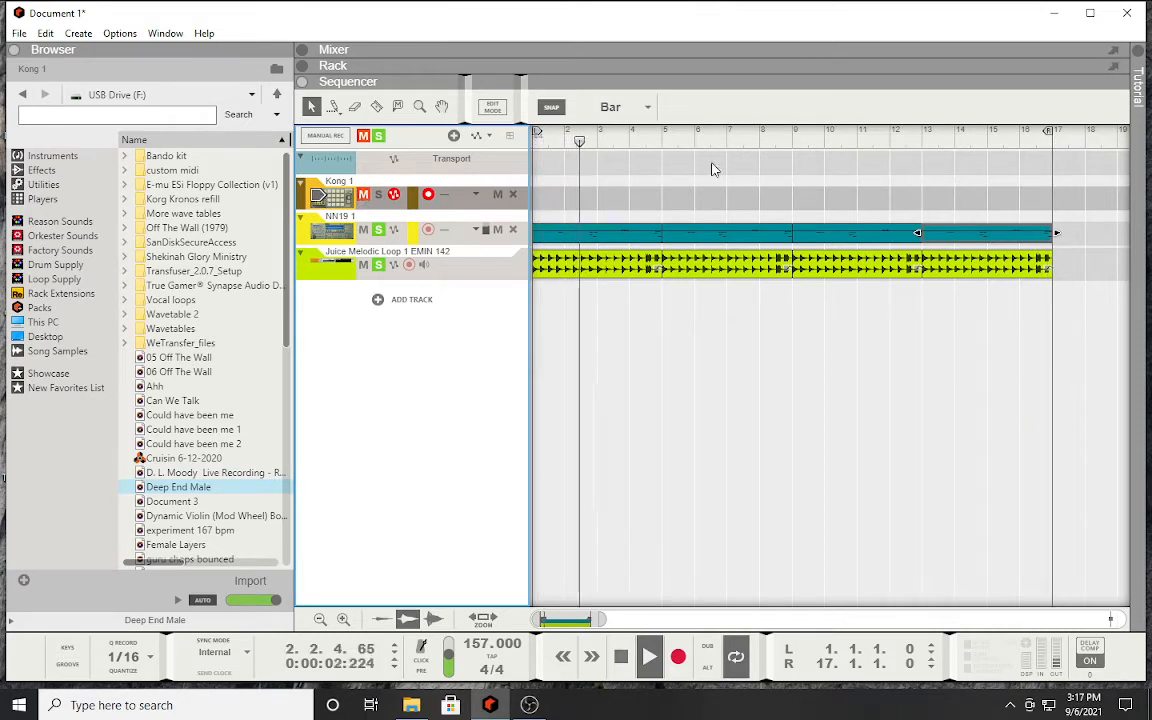
left_click_drag(1048, 132, 663, 159)
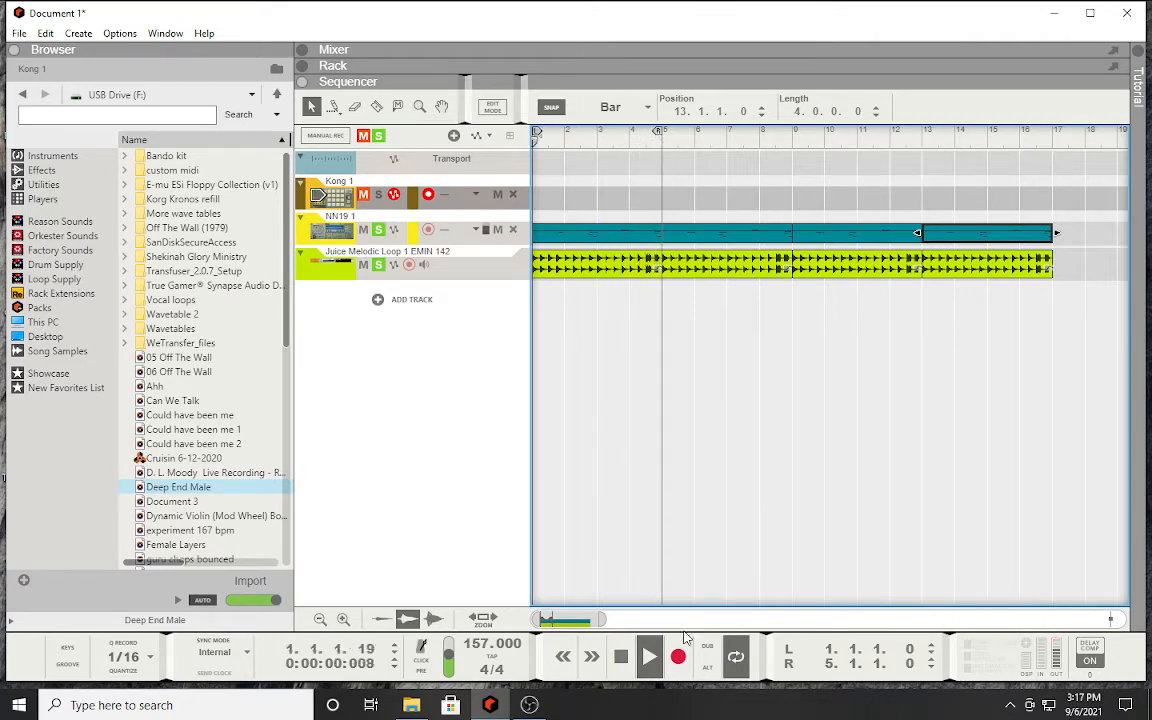
left_click(627, 666)
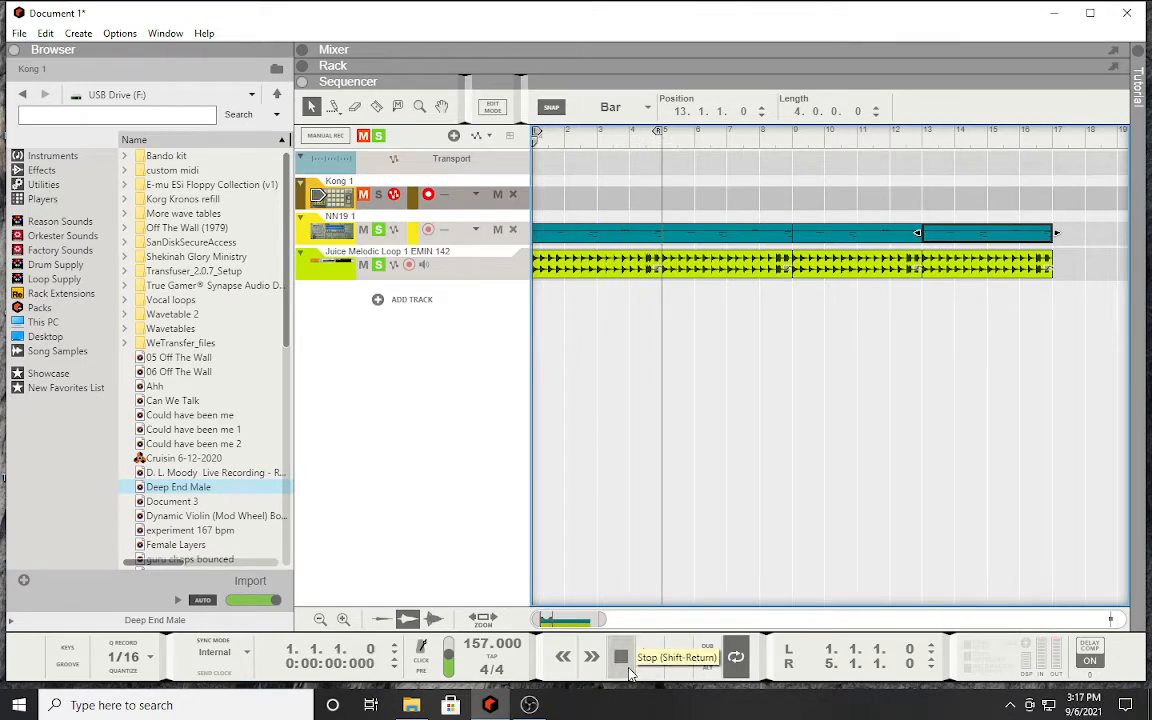
left_click(365, 196)
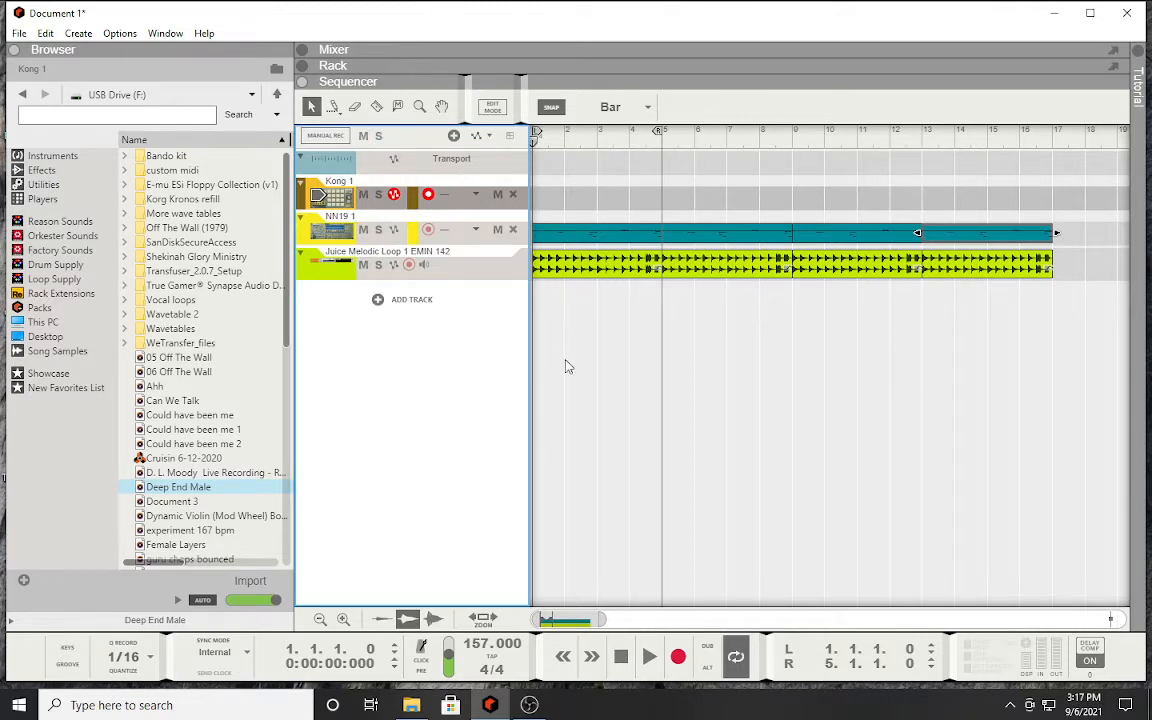
Step: Record a four-bar Kong drum pattern with click and pre-count on, and quantize the recorded clip
left_click(422, 661)
left_click(422, 671)
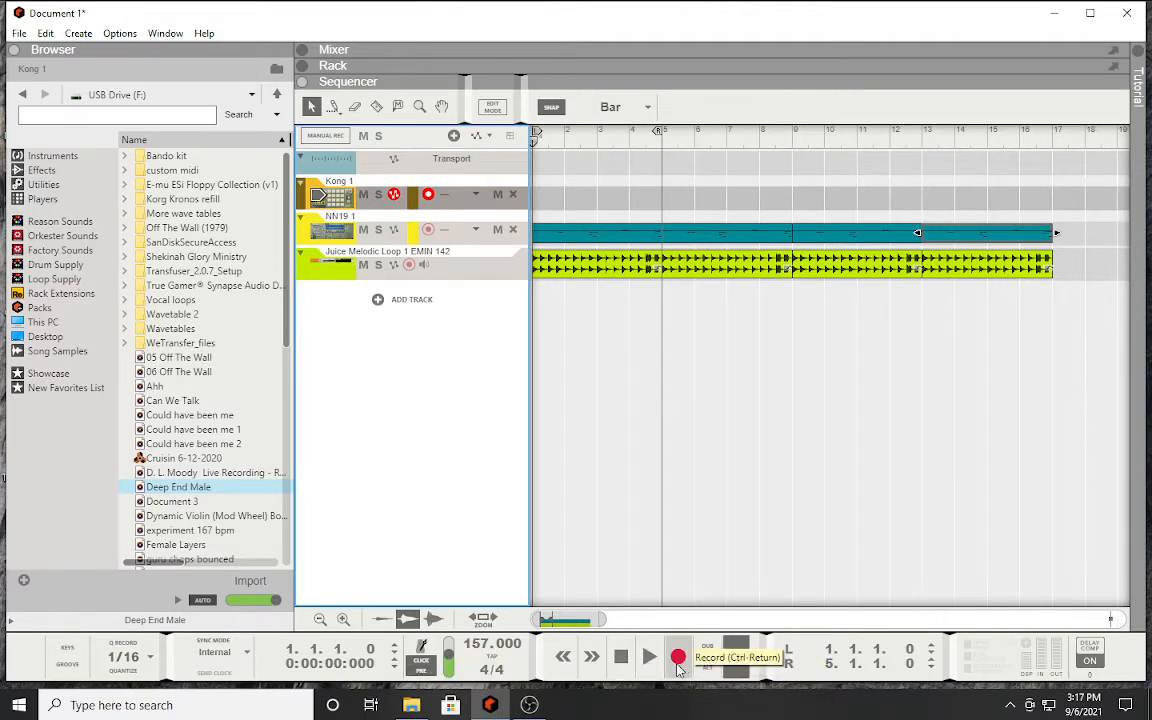
left_click(678, 660)
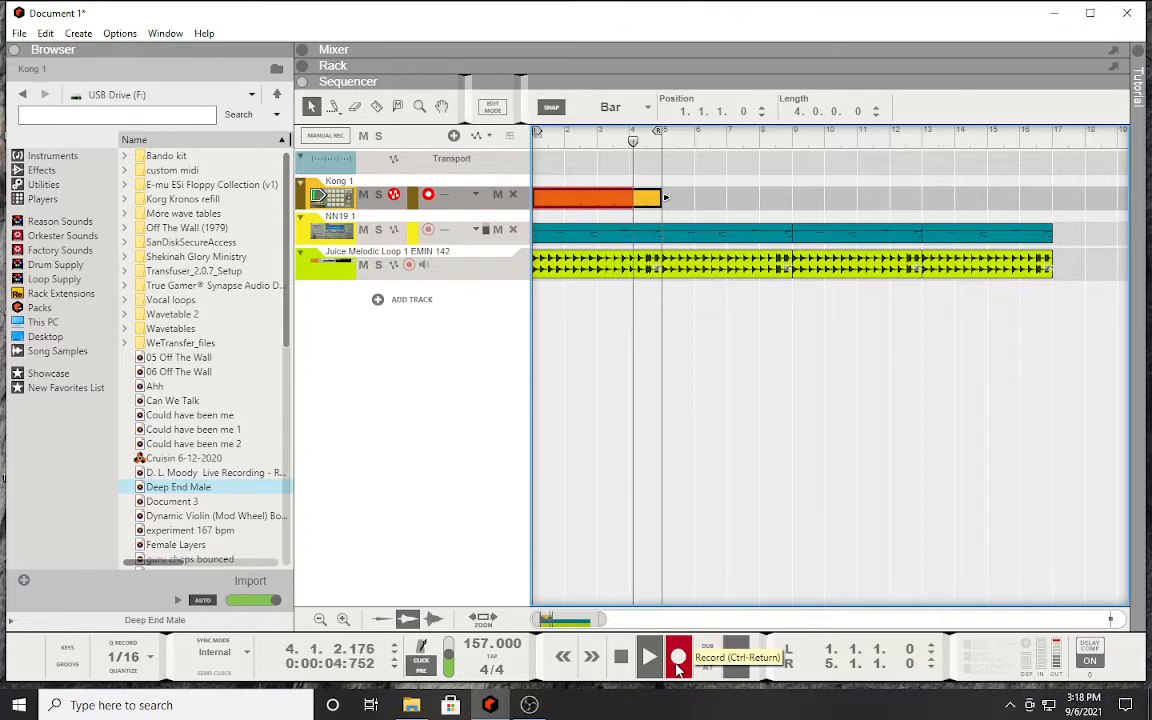
left_click(678, 660)
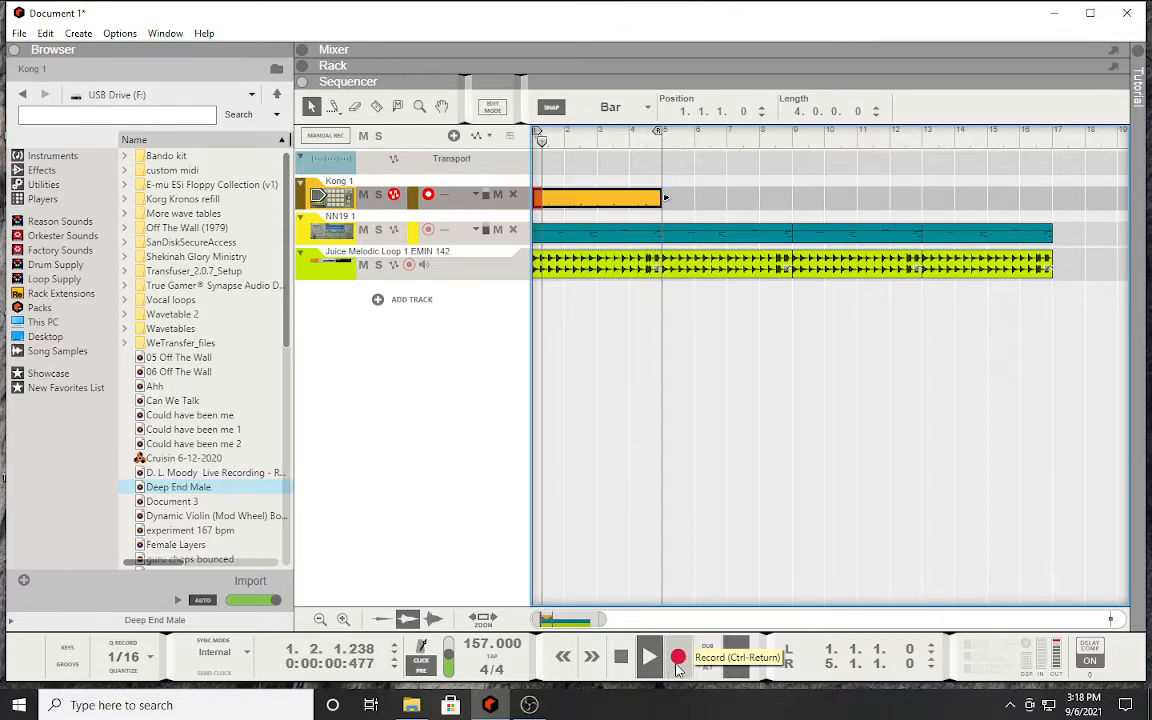
right_click(540, 194)
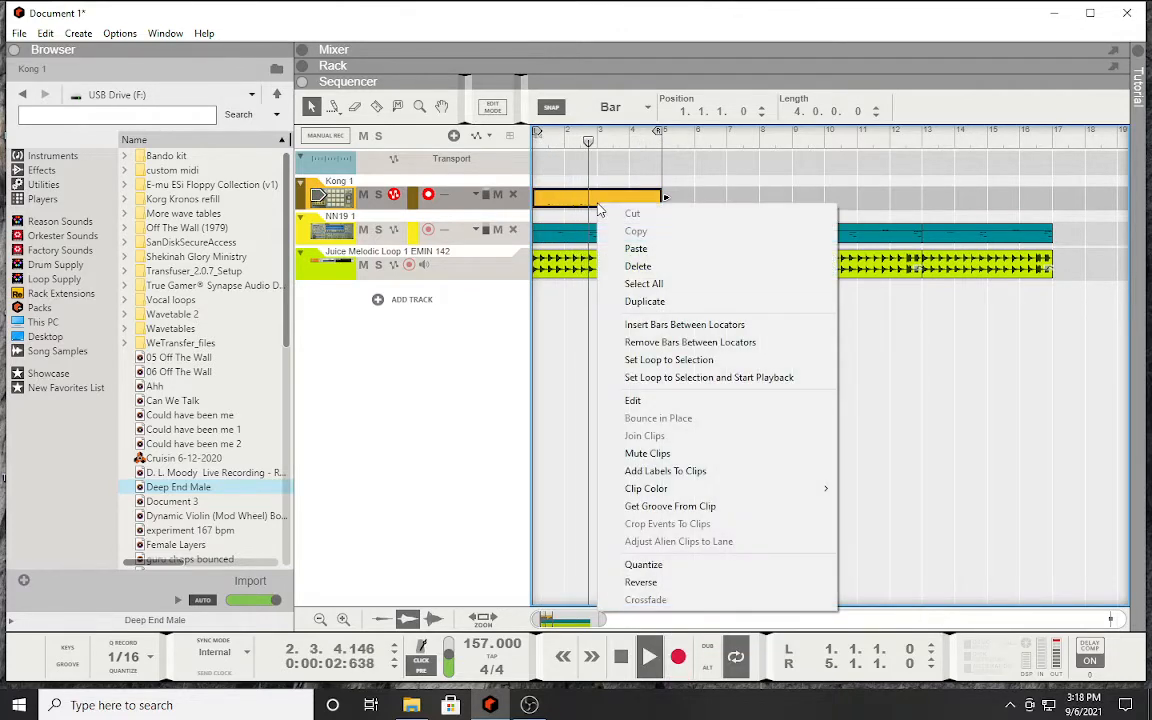
left_click(632, 567)
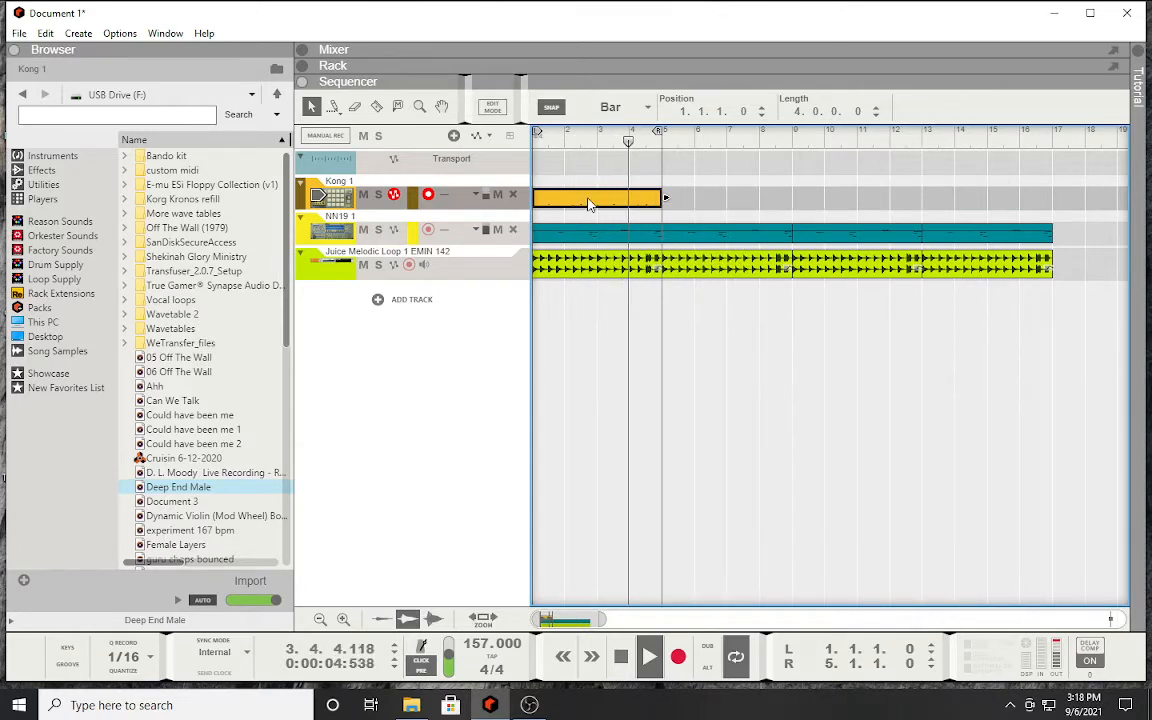
Step: Open the Kong clip and device, and add a Compressor as FX1 on drum 1 with amount about 37 and make-up gain about 47
double_click(590, 197)
double_click(331, 198)
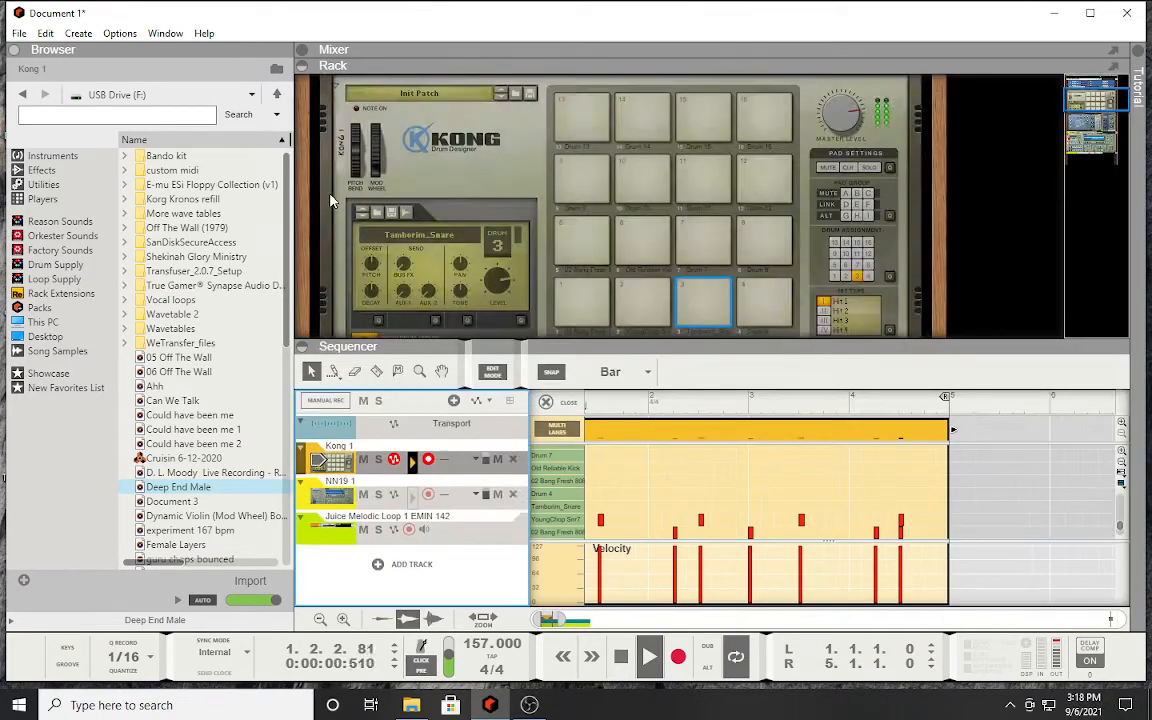
scroll(567, 220, "down", 2)
scroll(548, 257, "down", 2)
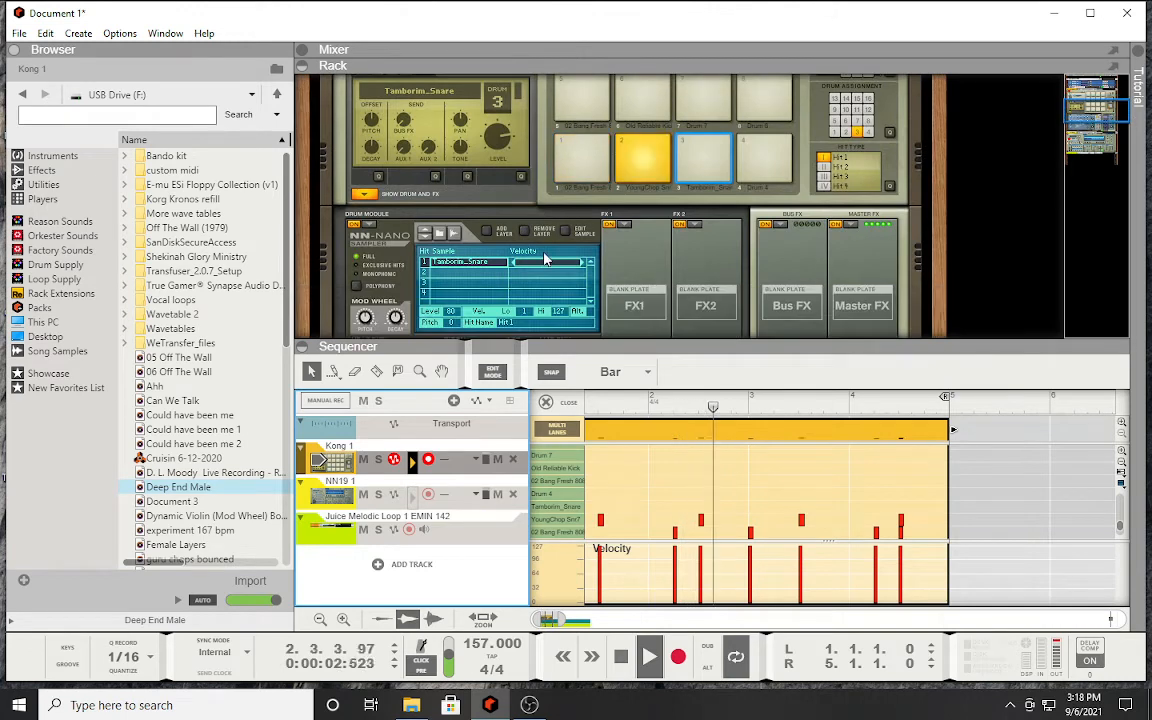
left_click(582, 166)
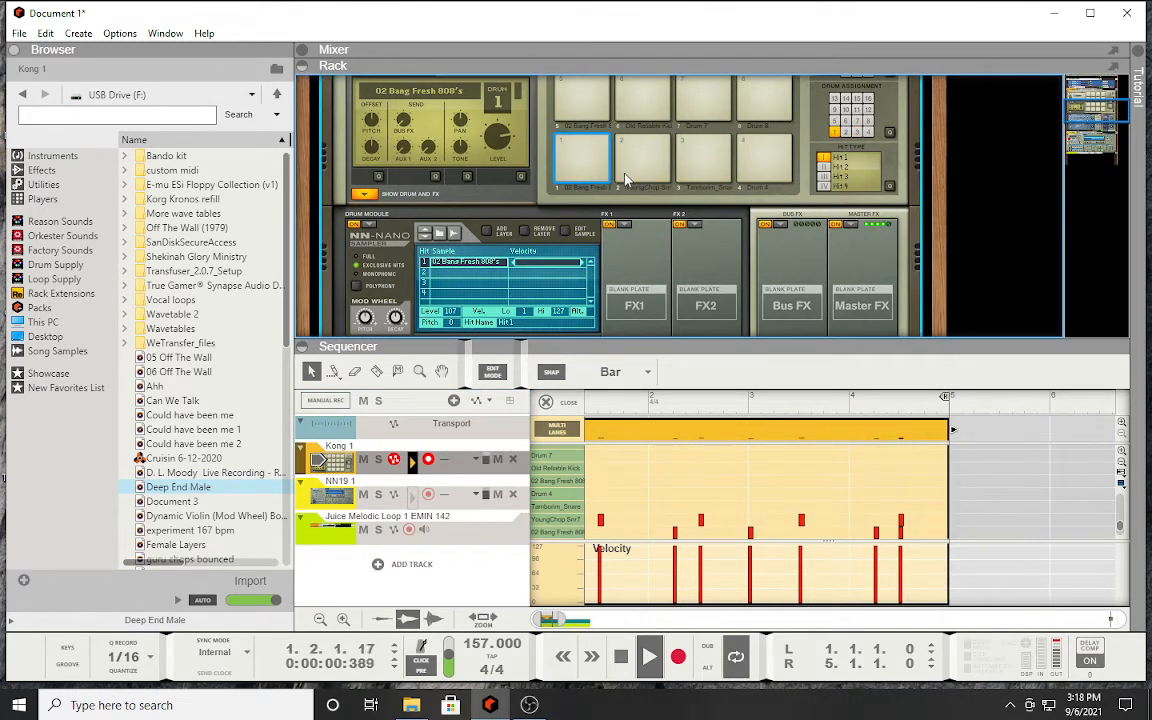
left_click(623, 231)
left_click(668, 303)
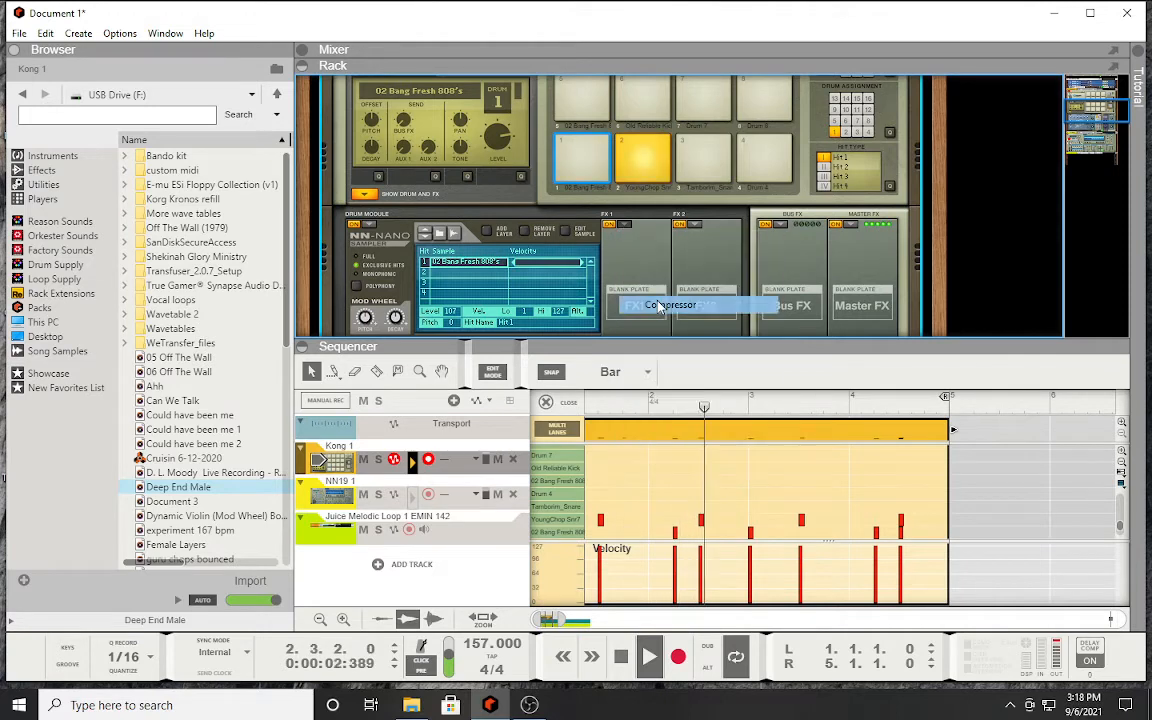
left_click_drag(635, 267, 632, 259)
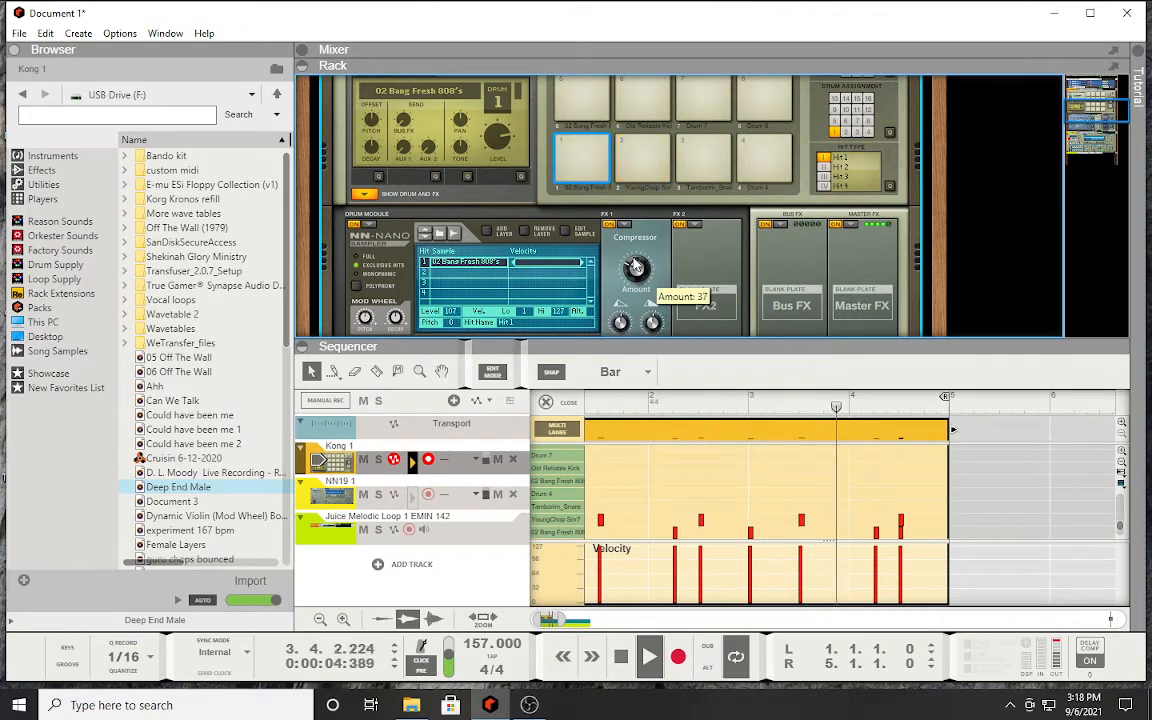
scroll(635, 262, "down", 3)
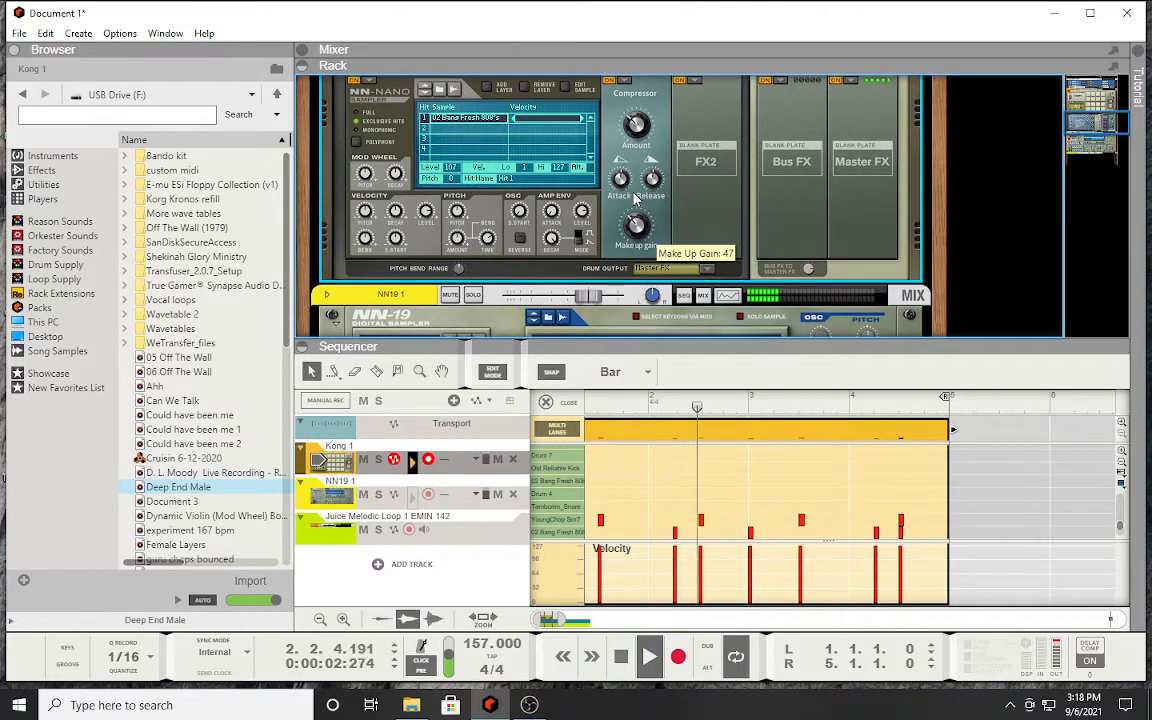
Step: Adjust drum 1's decay and pitch offsets and set its NN-Nano sampler to Monophonic
scroll(381, 181, "up", 3)
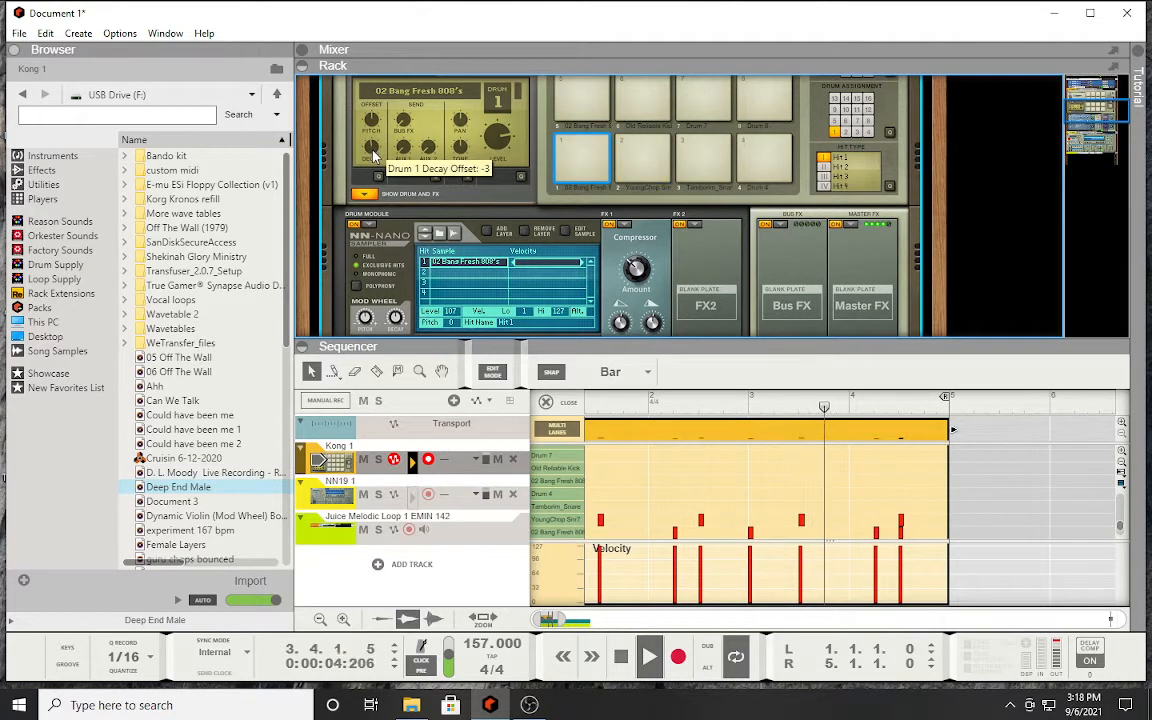
left_click_drag(373, 158, 373, 165)
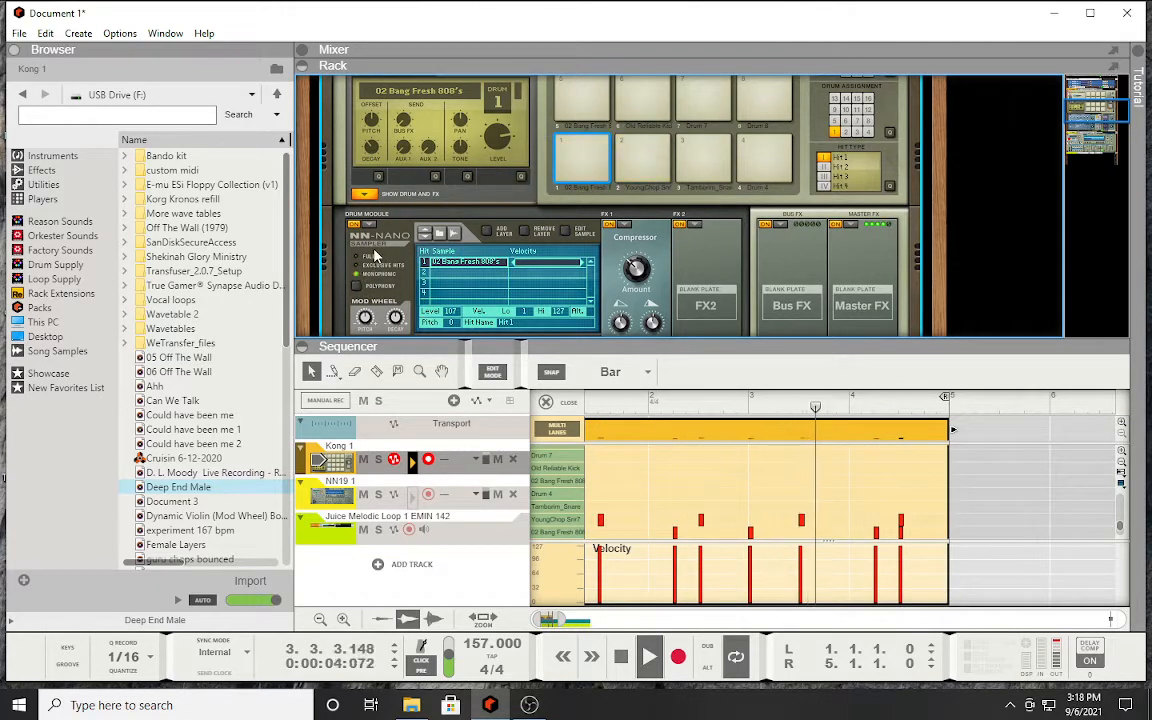
left_click_drag(371, 118, 380, 72)
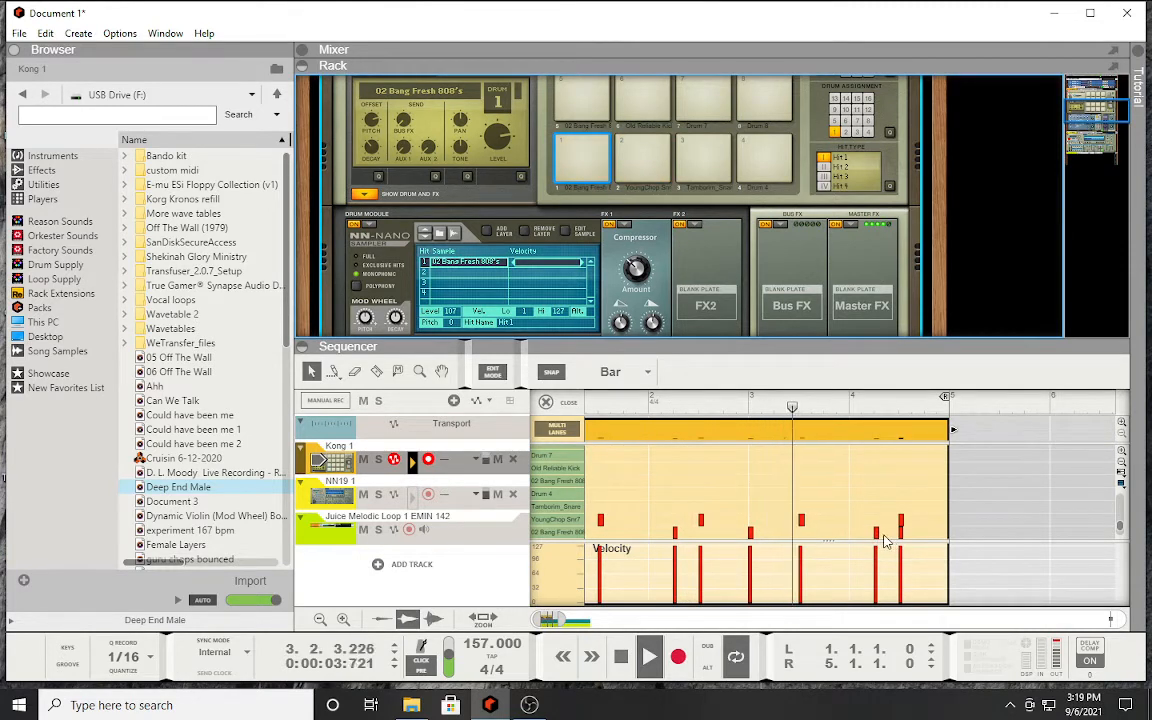
Step: Move the two drum 1 notes in bar 4 to drum 5's lane (E1), at positions 4.2.1.0 and 4.3.1.0
left_click_drag(876, 532, 880, 488)
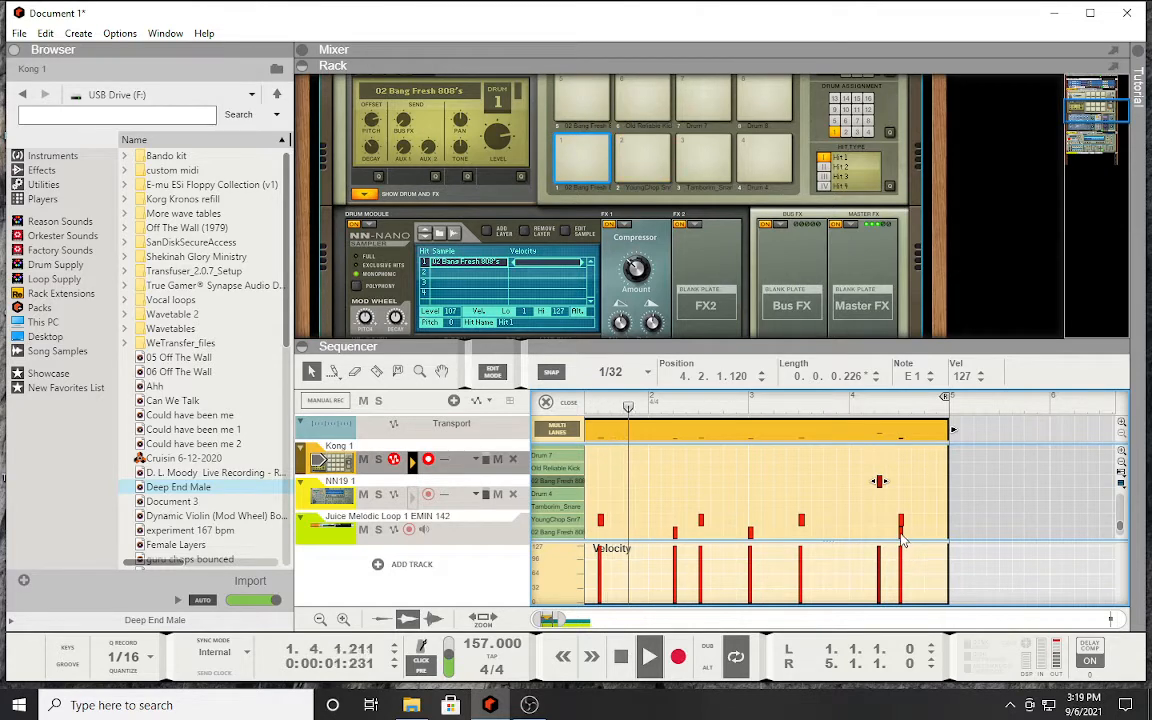
left_click_drag(901, 534, 900, 485)
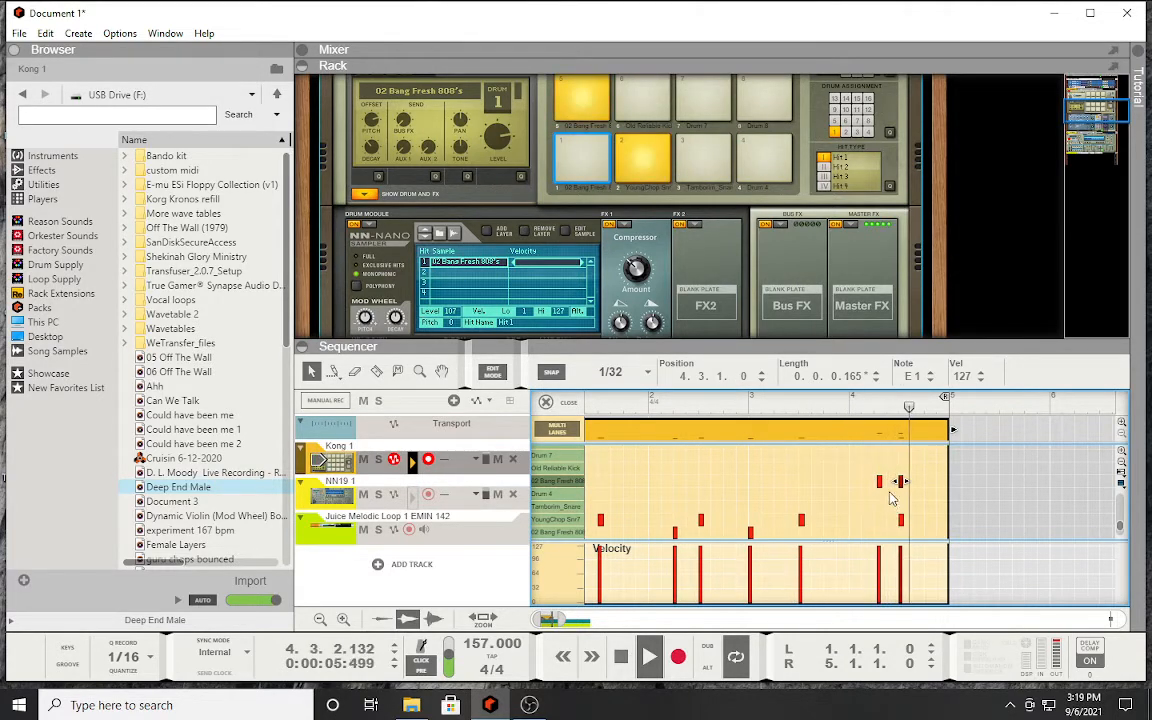
left_click_drag(880, 489, 883, 493)
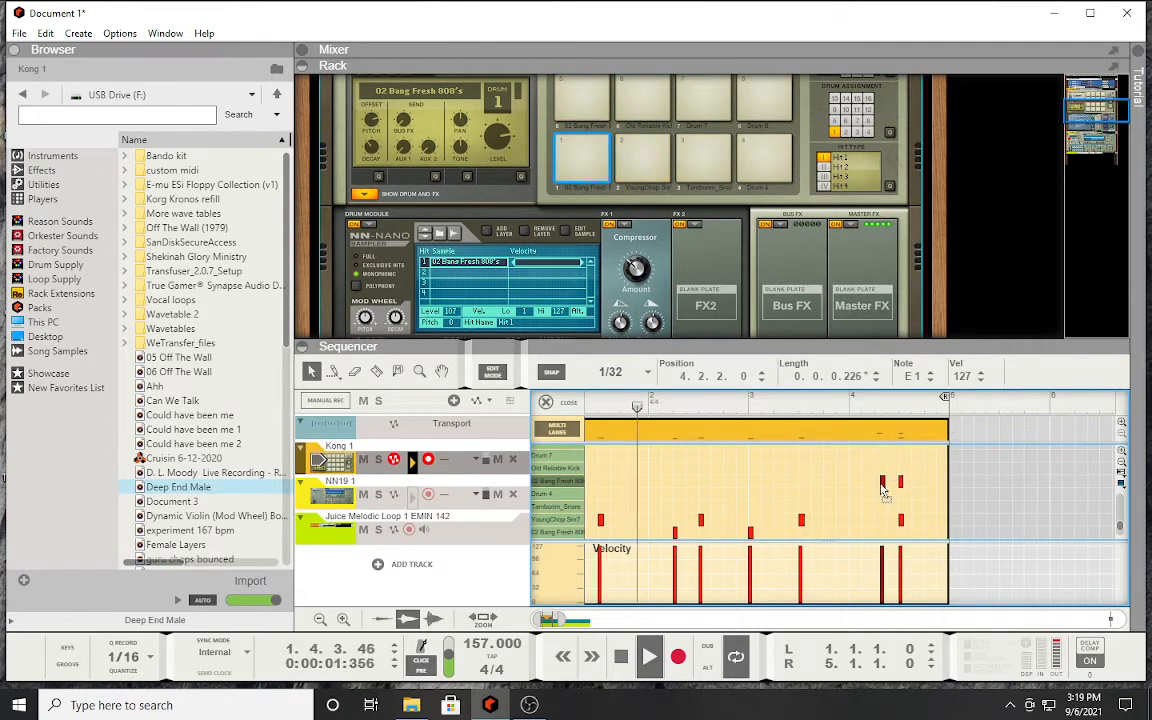
left_click(870, 501)
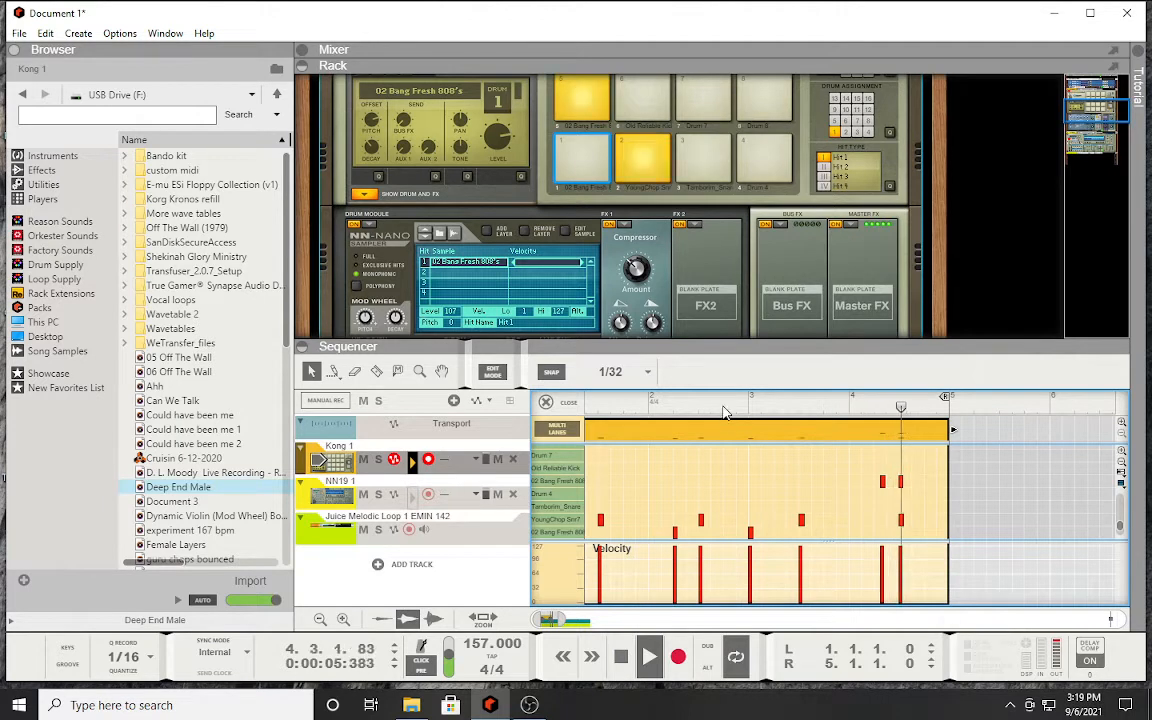
left_click_drag(884, 487, 881, 491)
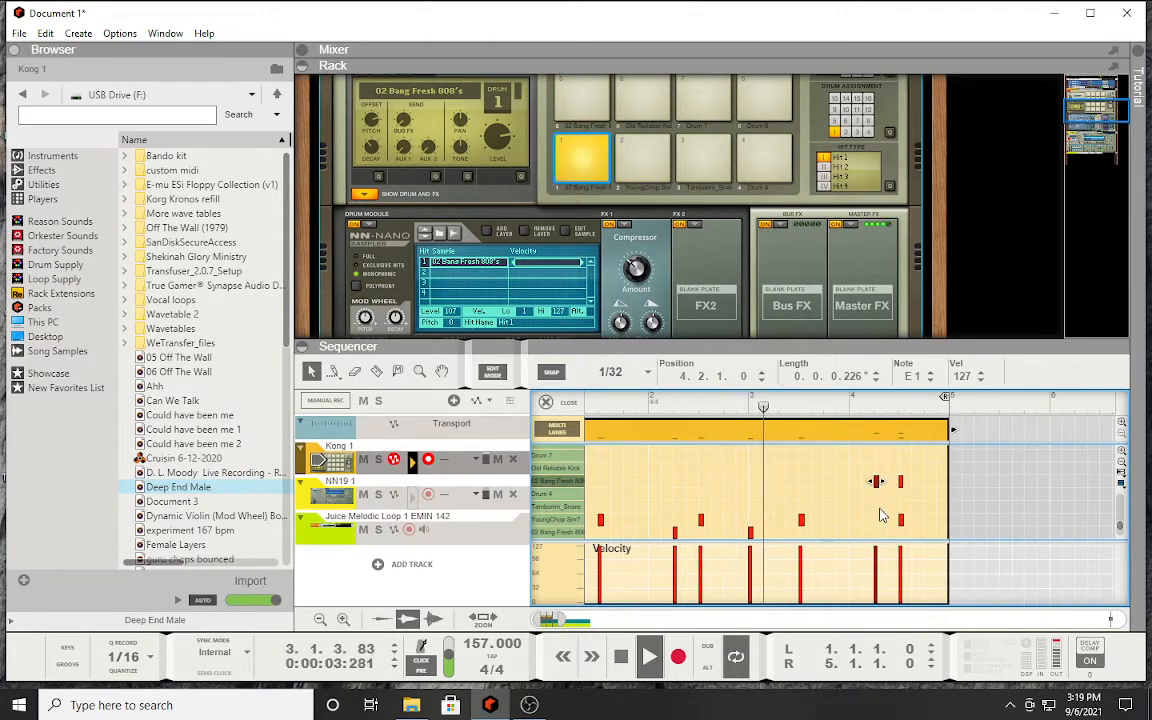
left_click(881, 515)
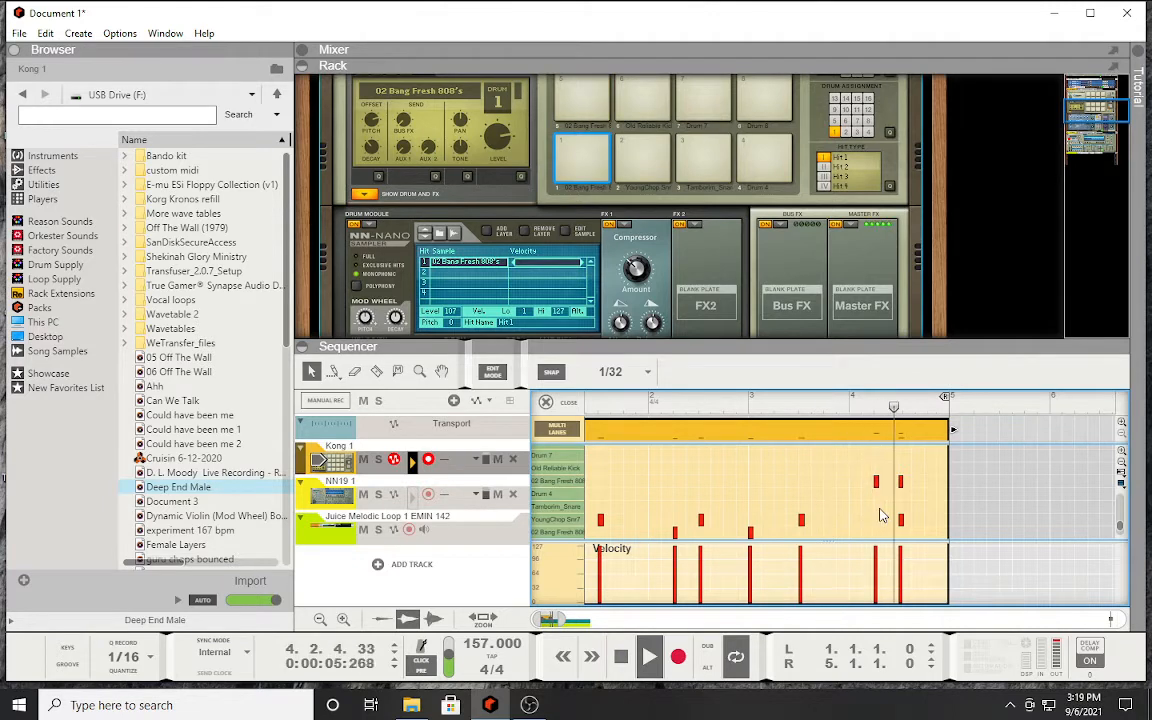
Step: Add a Compressor as FX1 on drum 5, adjust its amount and make-up gain, and stop playback
left_click(575, 110)
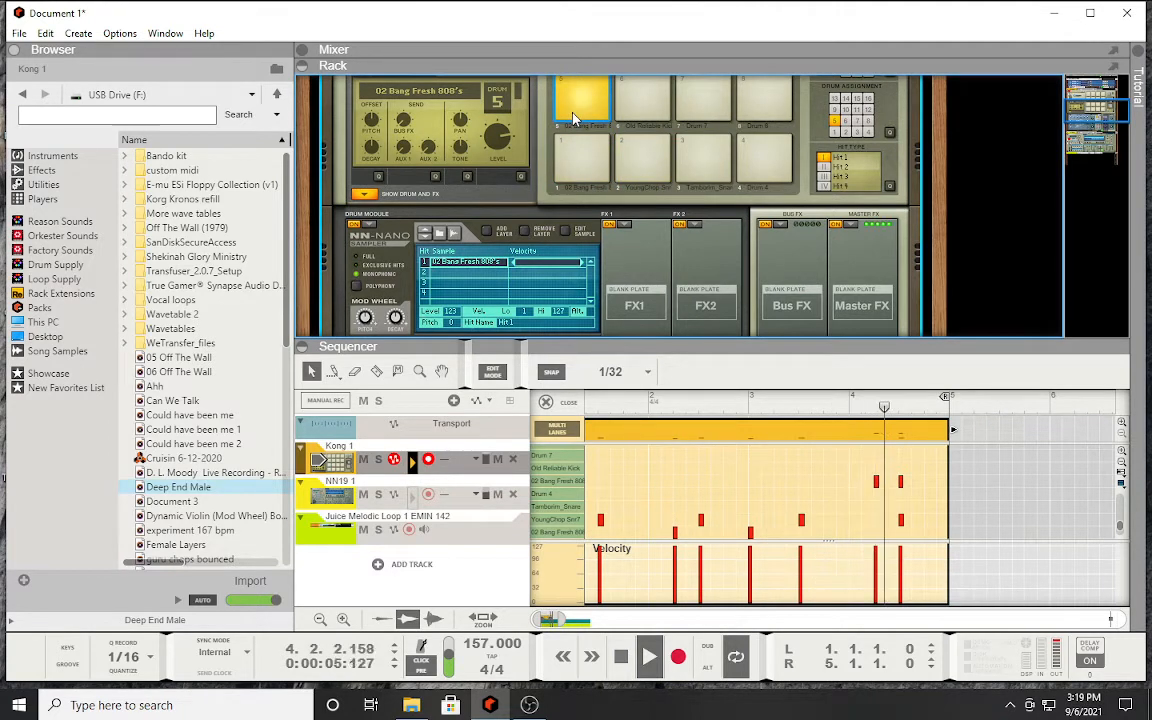
left_click(624, 224)
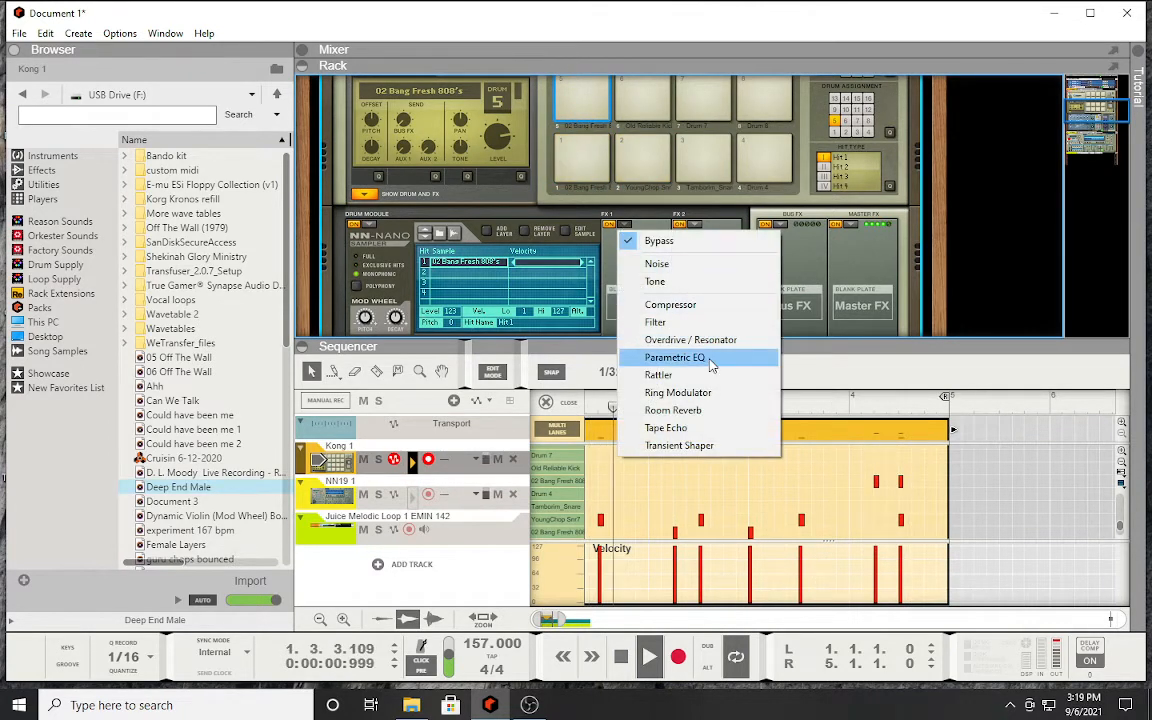
left_click(688, 306)
scroll(660, 270, "down", 2)
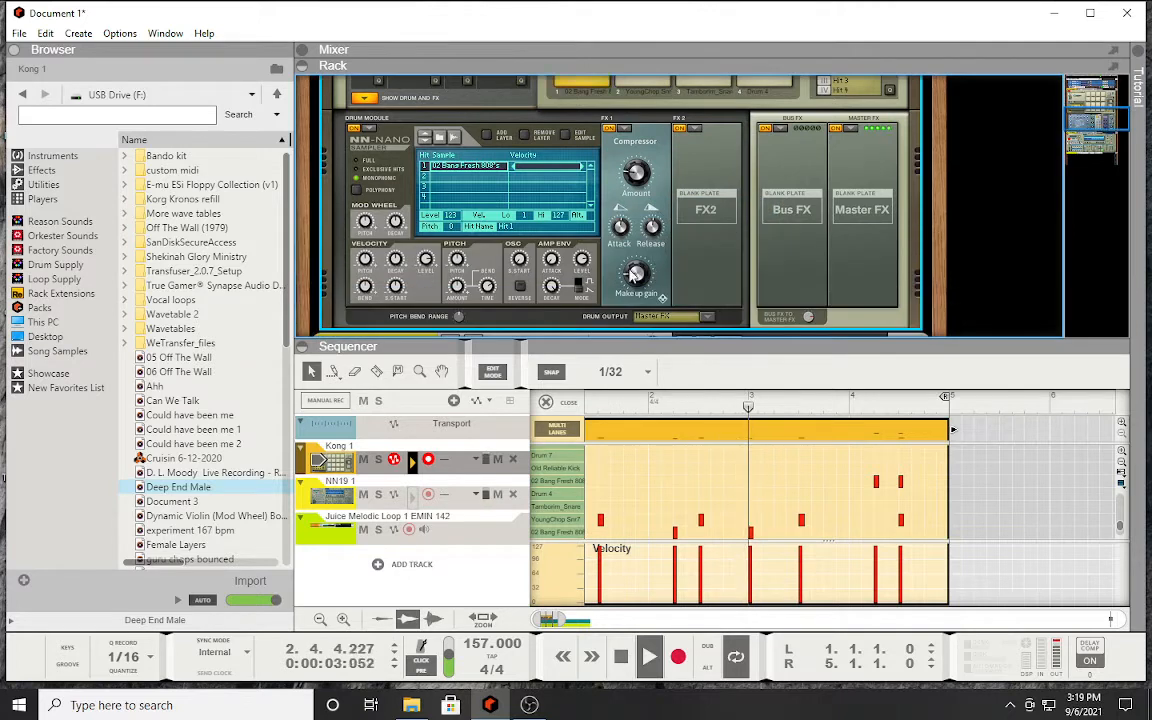
left_click_drag(634, 169, 635, 154)
left_click_drag(637, 276, 645, 254)
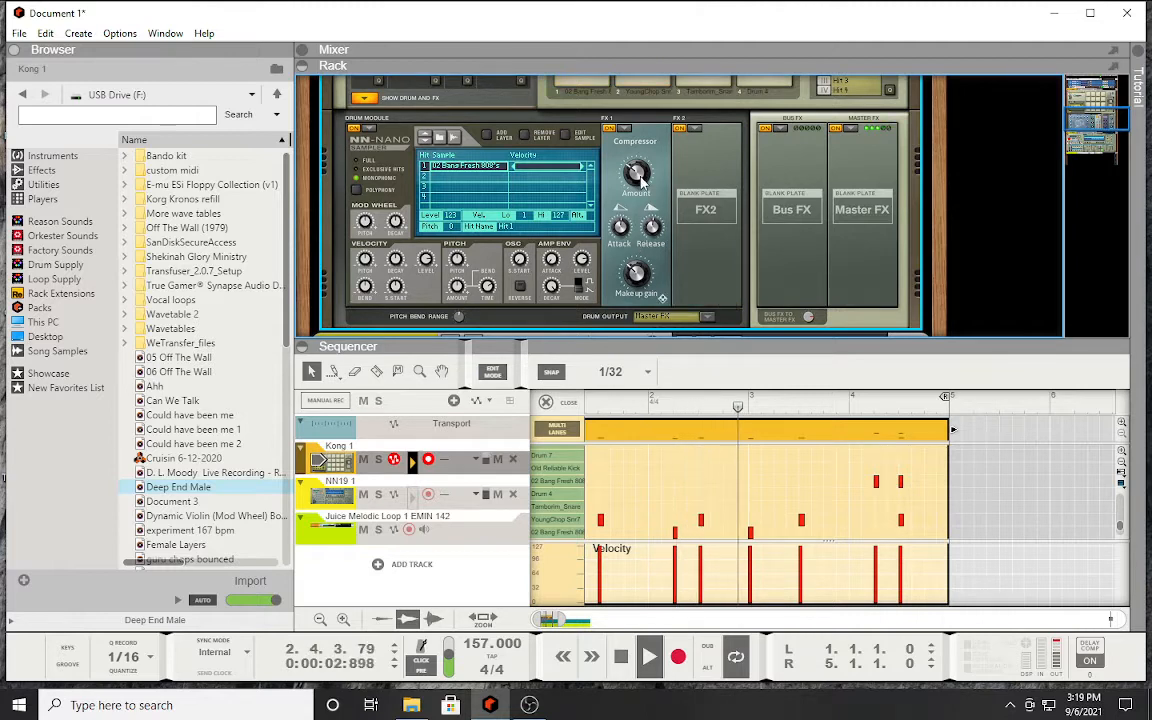
scroll(600, 165, "up", 3)
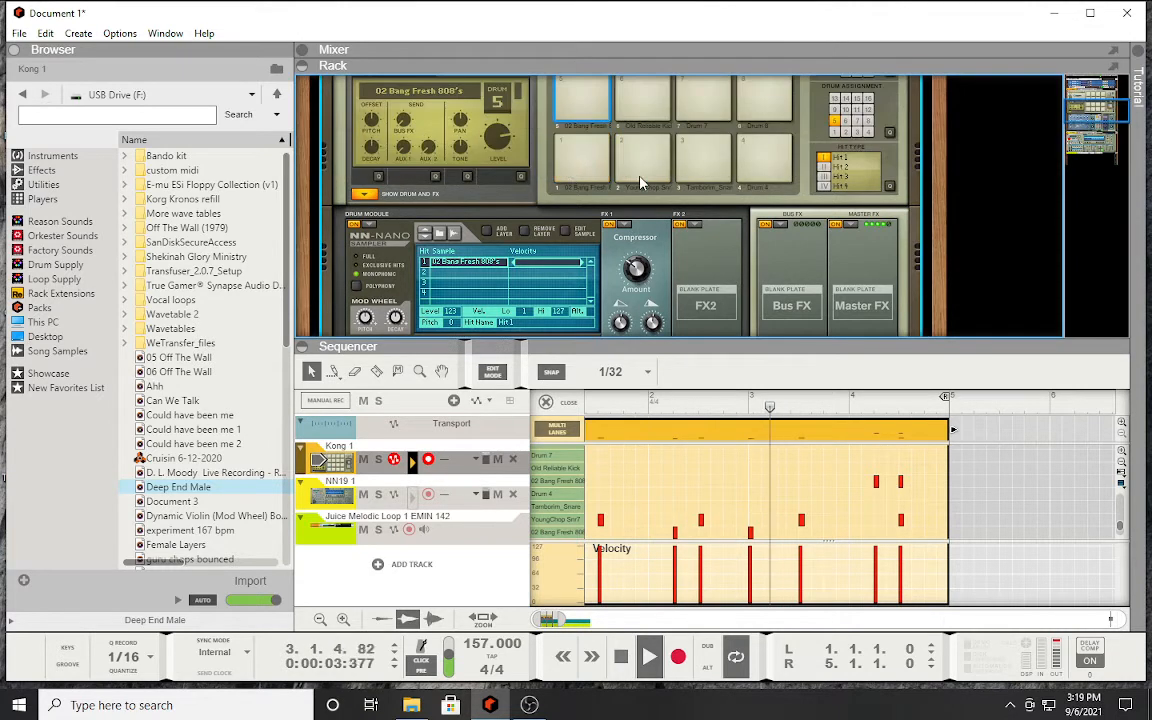
left_click(619, 654)
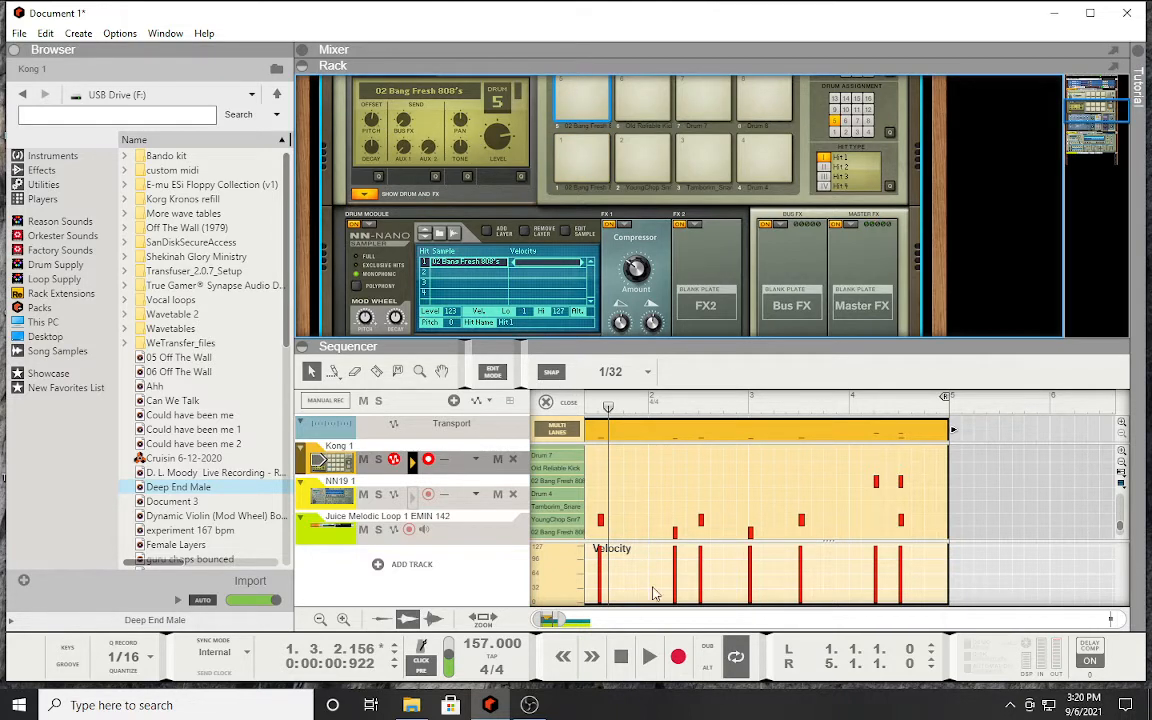
Step: Start playback, leave the Kong clip's edit view, and move the NN19 clips so they start at bar 9
left_click(650, 657)
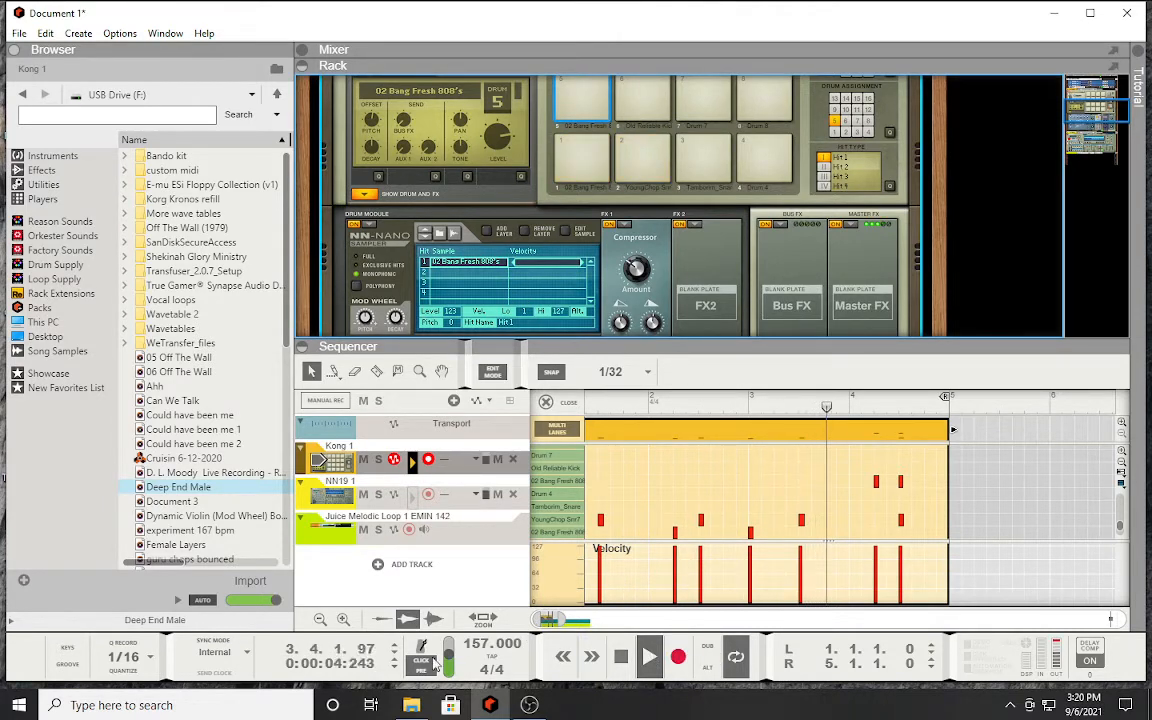
left_click(564, 402)
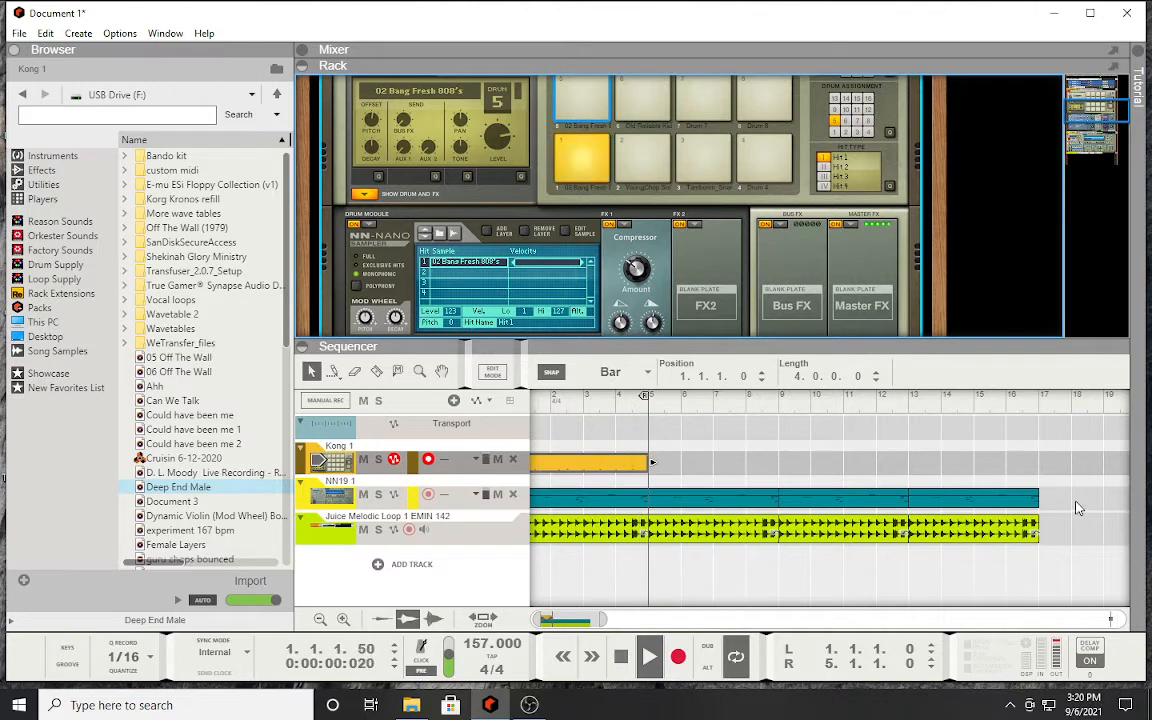
left_click_drag(1078, 508, 854, 494)
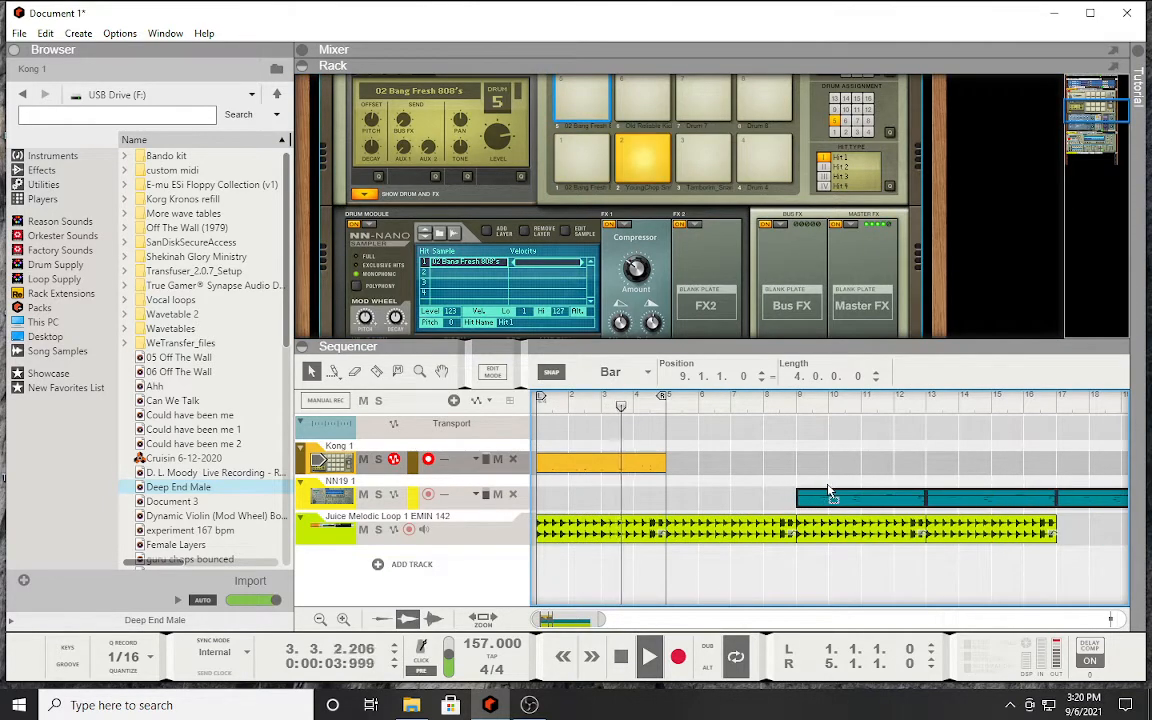
Step: Duplicate the four-bar Kong clip three times, delete the original at bar 1, and move the copies to start at bar 9
left_click(630, 468)
key("ctrl+d")
key("ctrl+d")
key("ctrl+d")
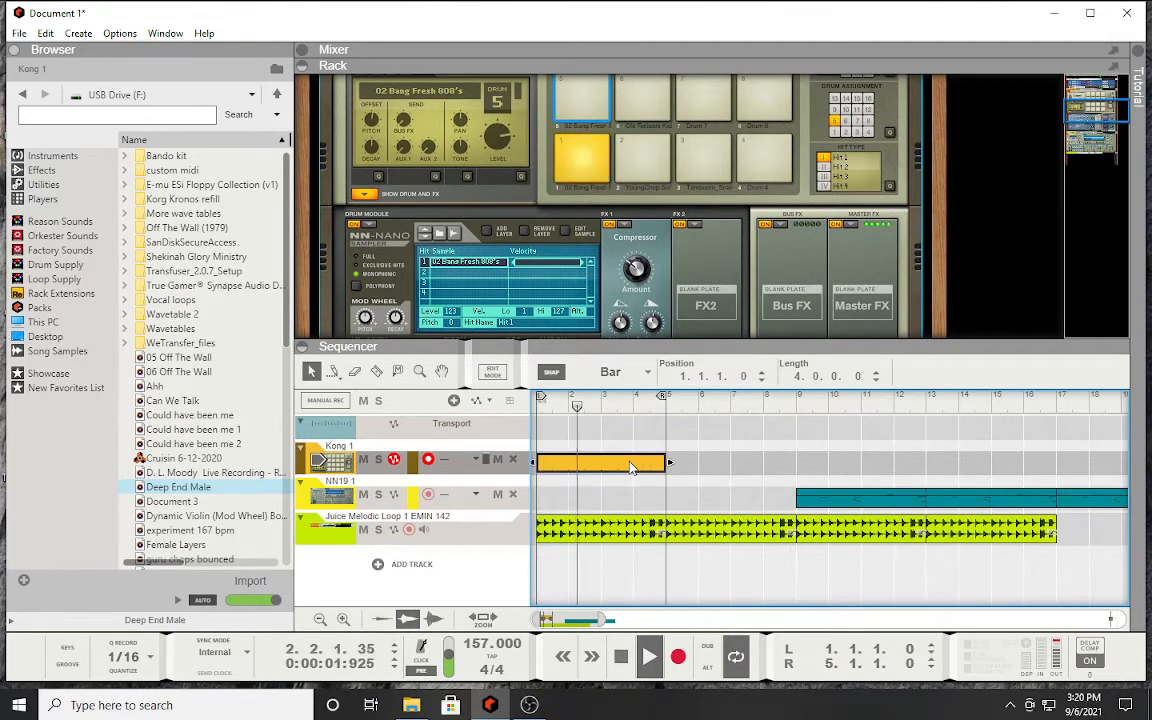
left_click(630, 468)
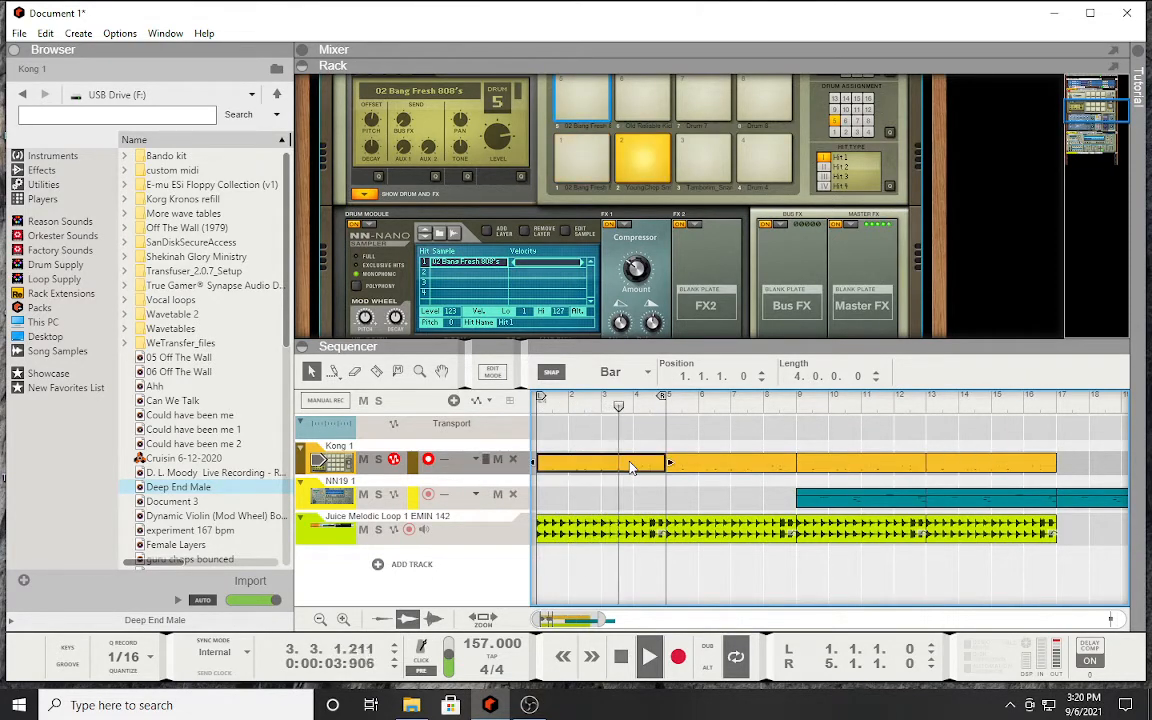
key("Delete")
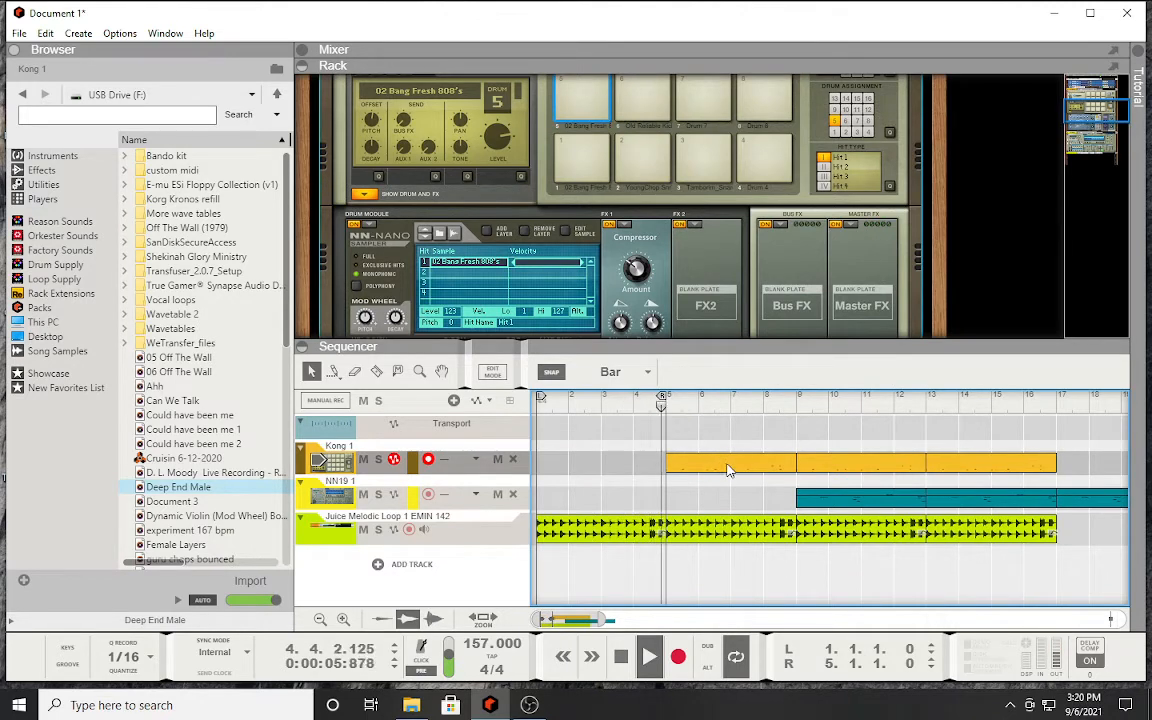
left_click_drag(662, 398, 1042, 456)
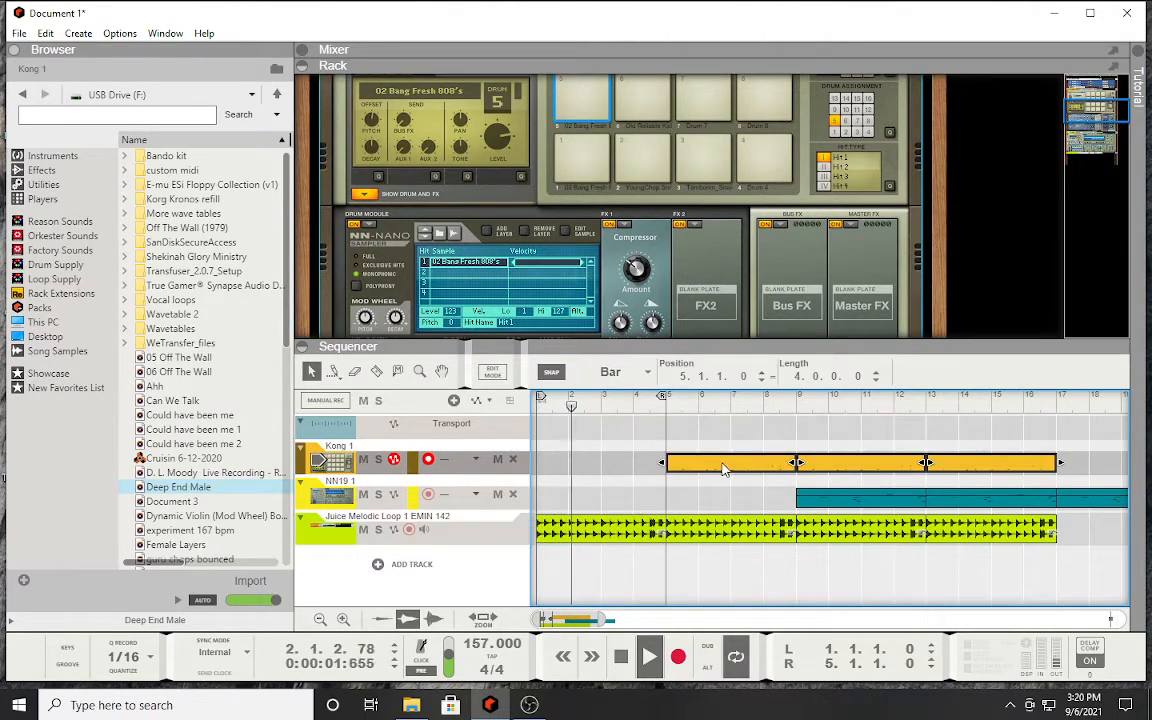
left_click_drag(724, 469, 855, 470)
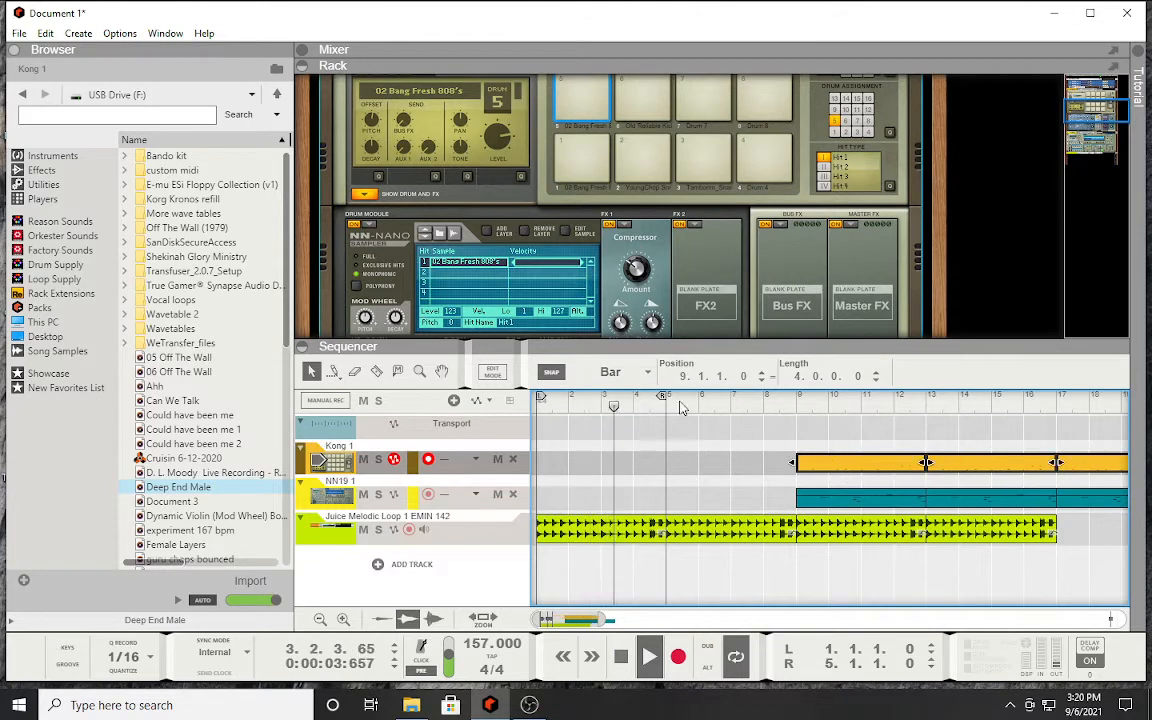
Step: Set the loop from bar 5 to bar 9, stop playback, and place the song position at bar 5
left_click_drag(663, 399, 793, 397)
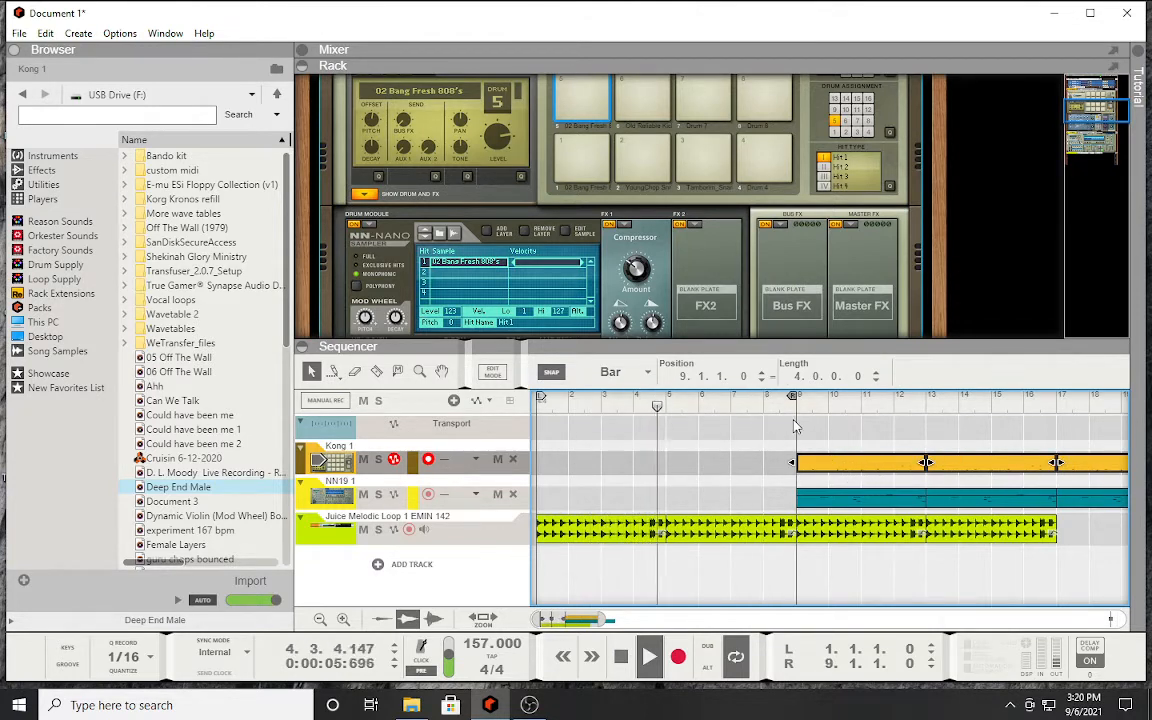
left_click_drag(540, 398, 670, 399)
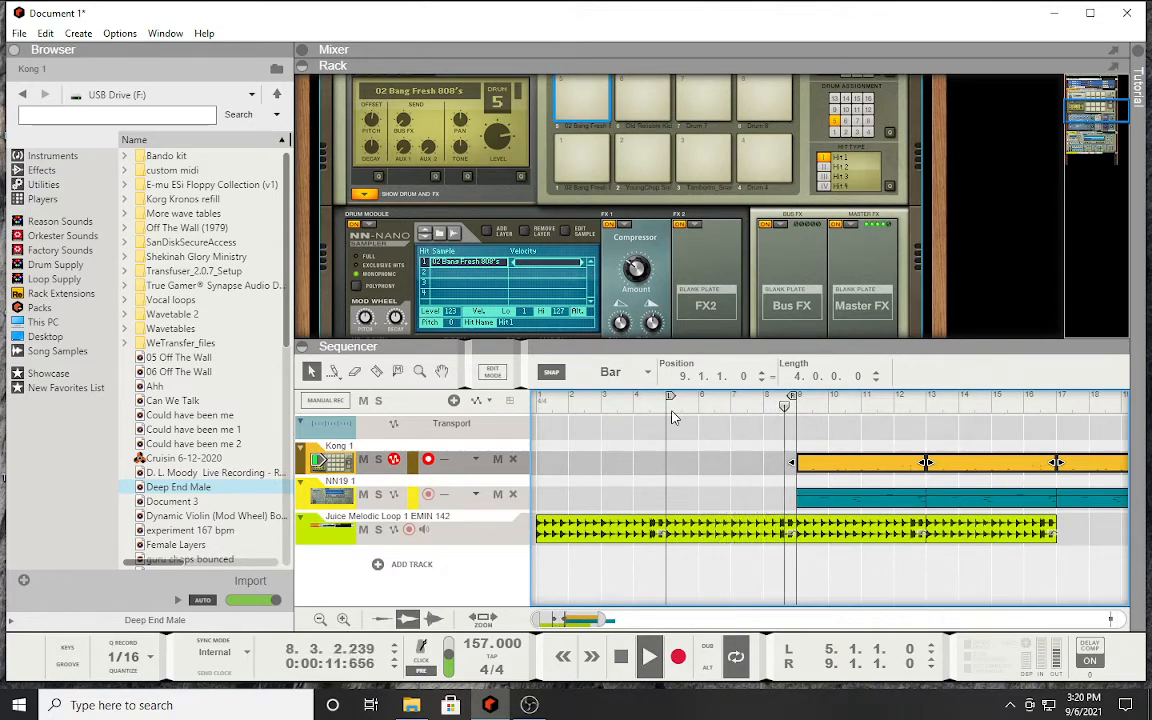
left_click(620, 656)
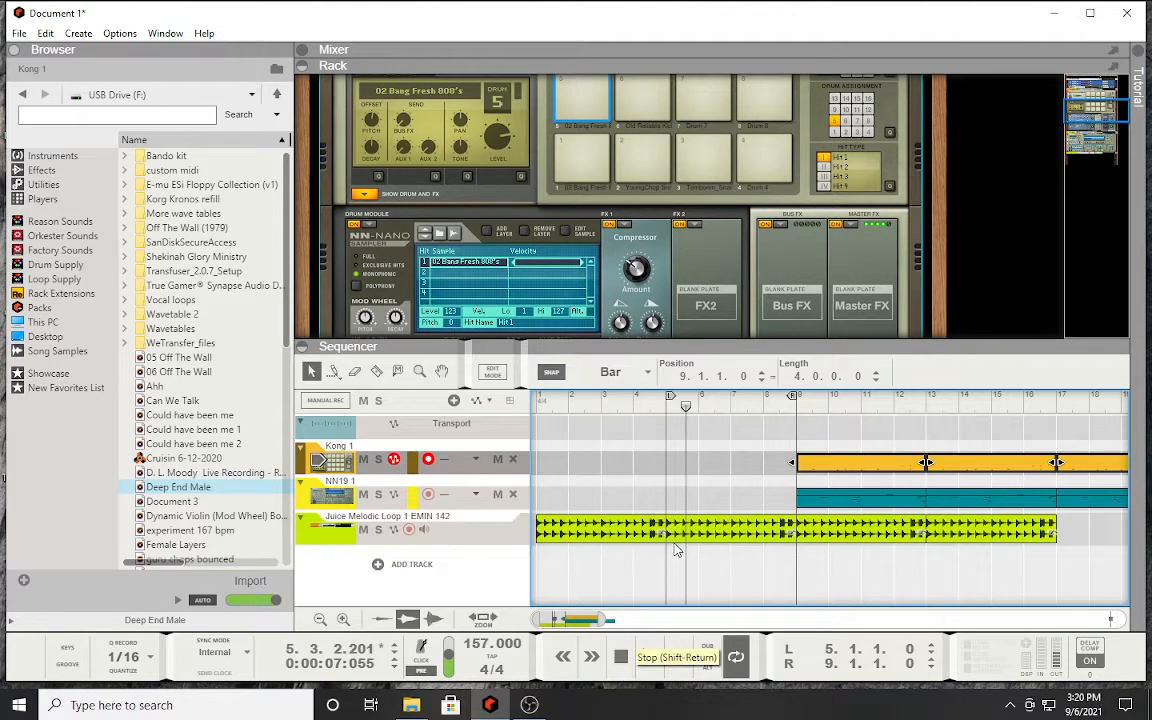
left_click(686, 405)
left_click(669, 407)
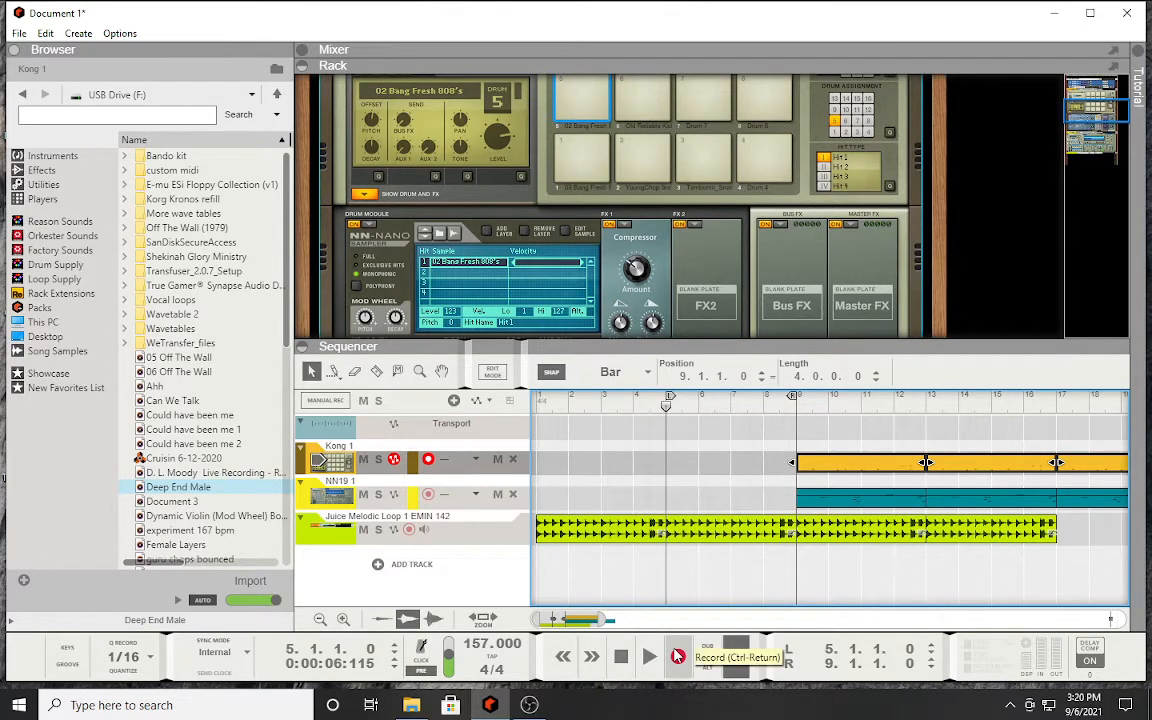
Step: Record a new four-bar Kong pattern from bar 5 to bar 9 and quantize the recorded clip
left_click(678, 656)
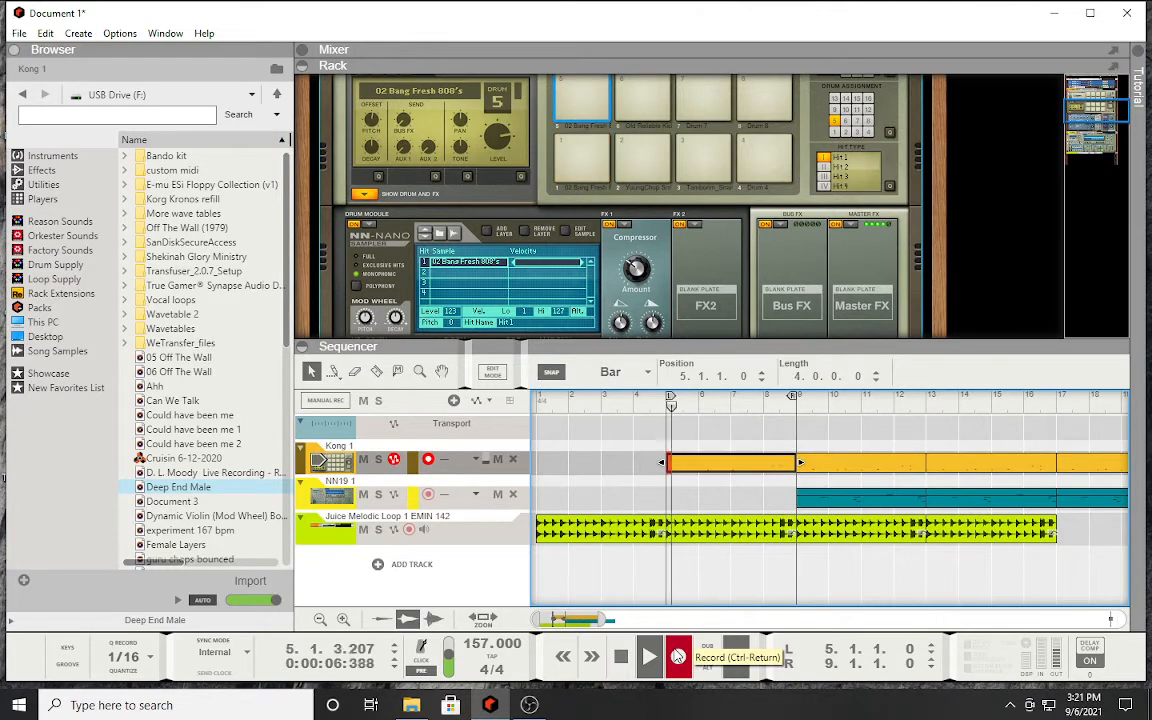
left_click(678, 657)
right_click(726, 468)
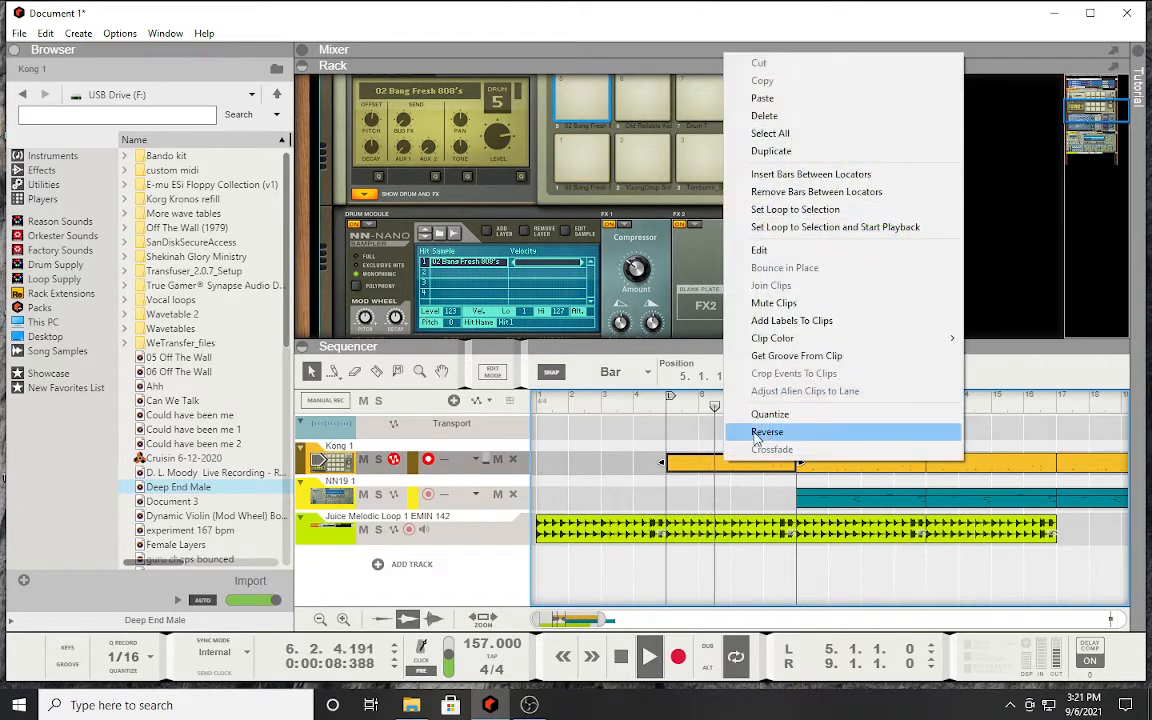
left_click(772, 418)
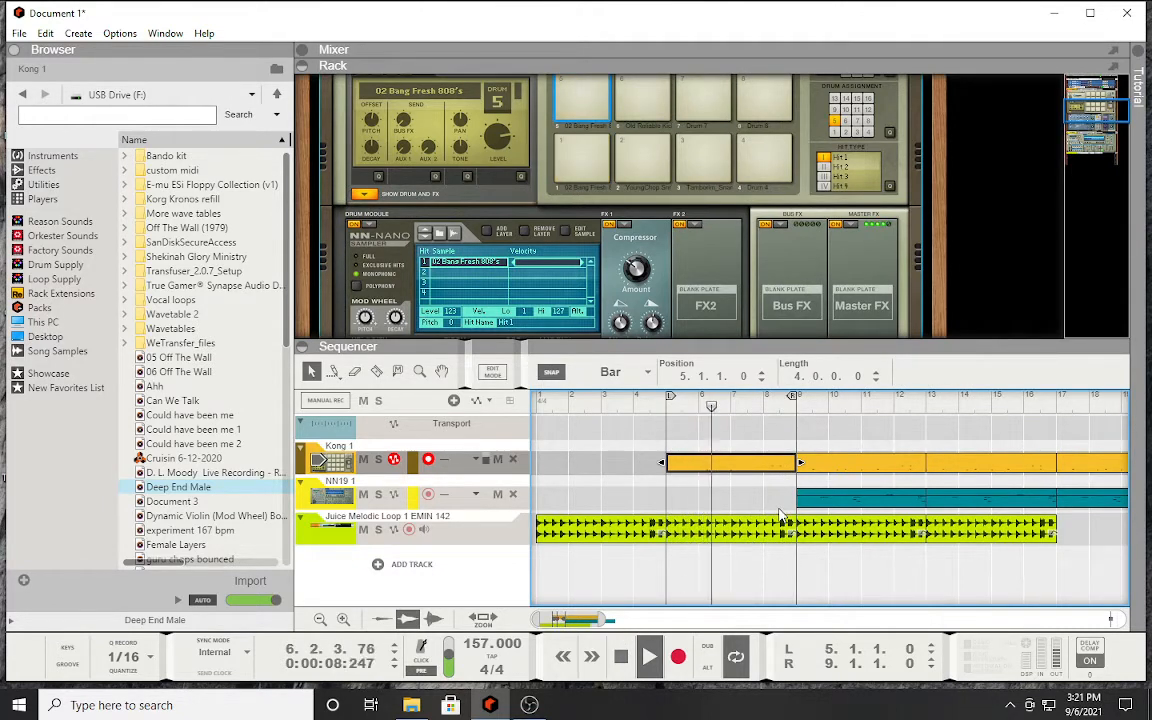
Step: Transpose the Juice Melodic Loop audio clip at bar 5 by 12 semitones
left_click(715, 535)
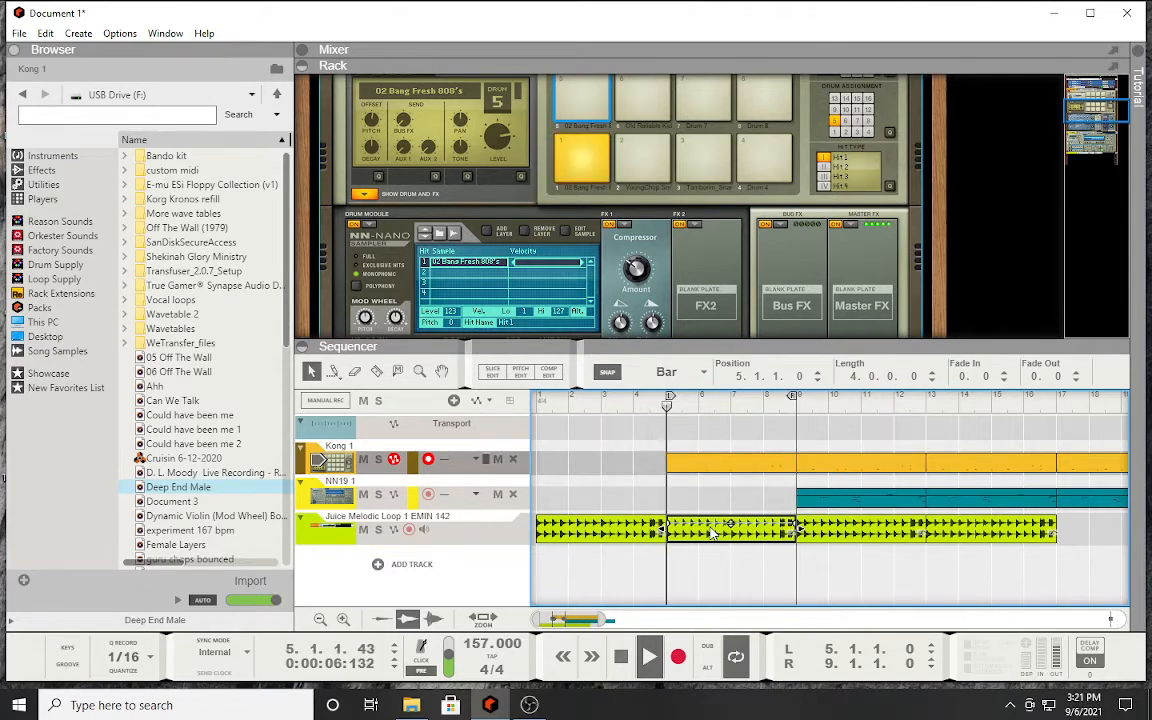
key("F8")
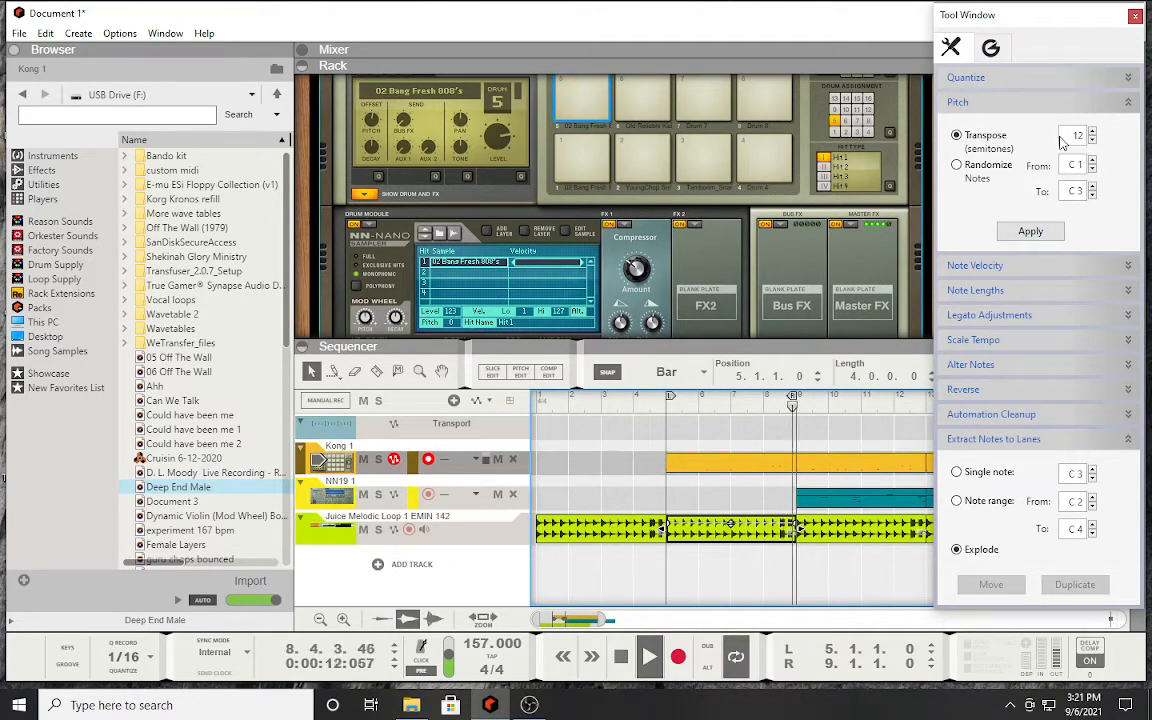
left_click(1042, 235)
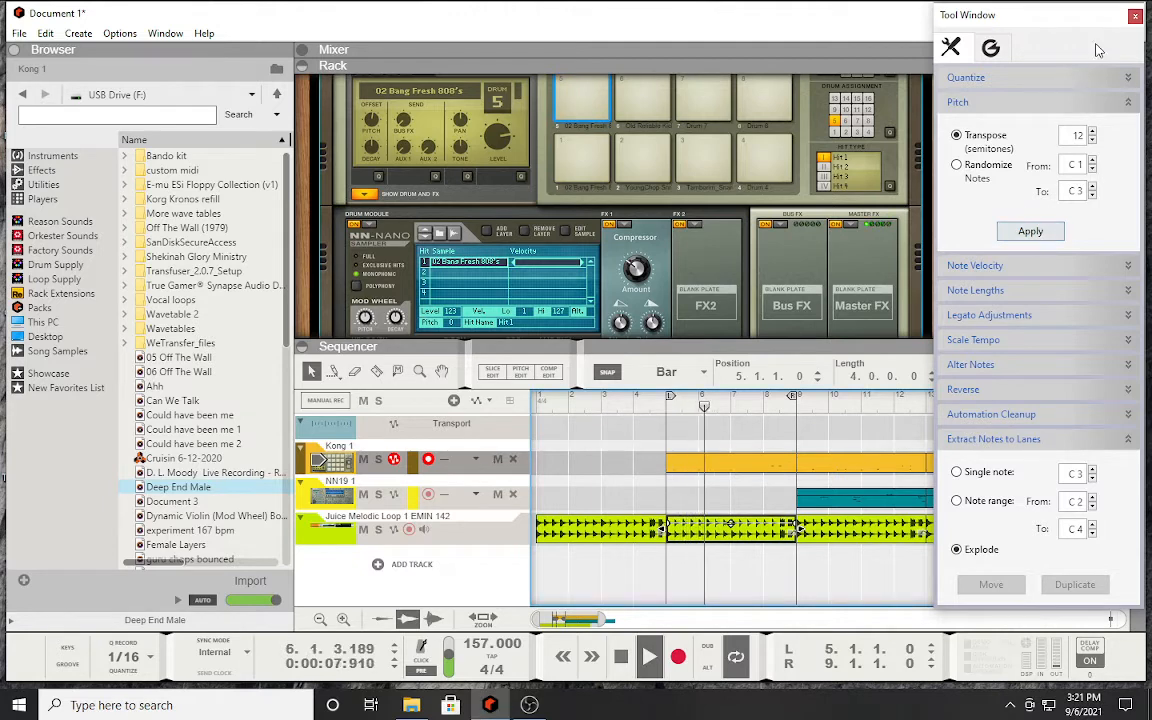
left_click(1135, 16)
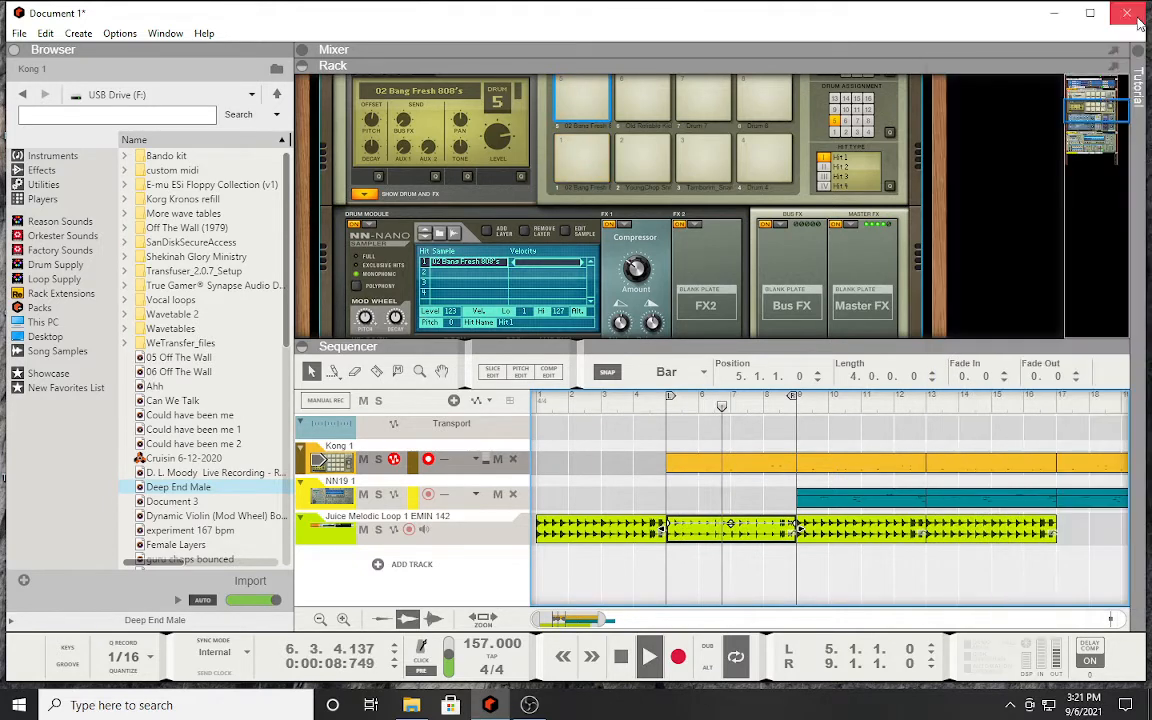
Step: Transpose the Juice Melodic Loop audio clip at bar 13 by 12 semitones
left_click(983, 530)
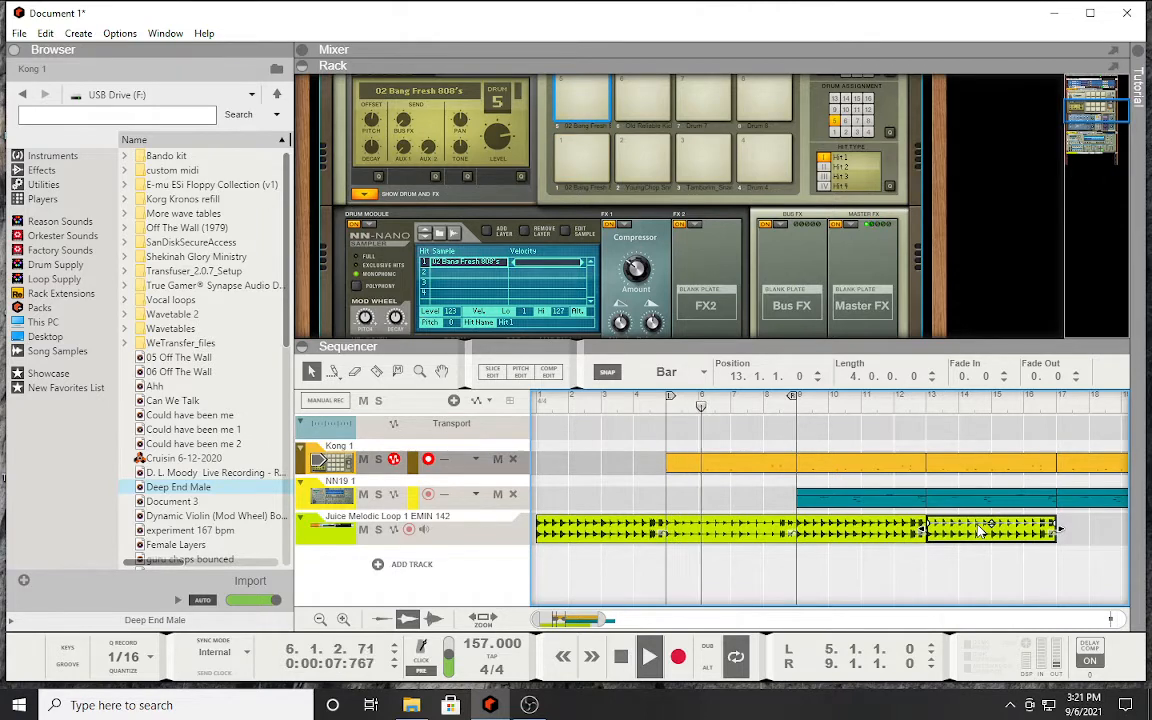
key("F8")
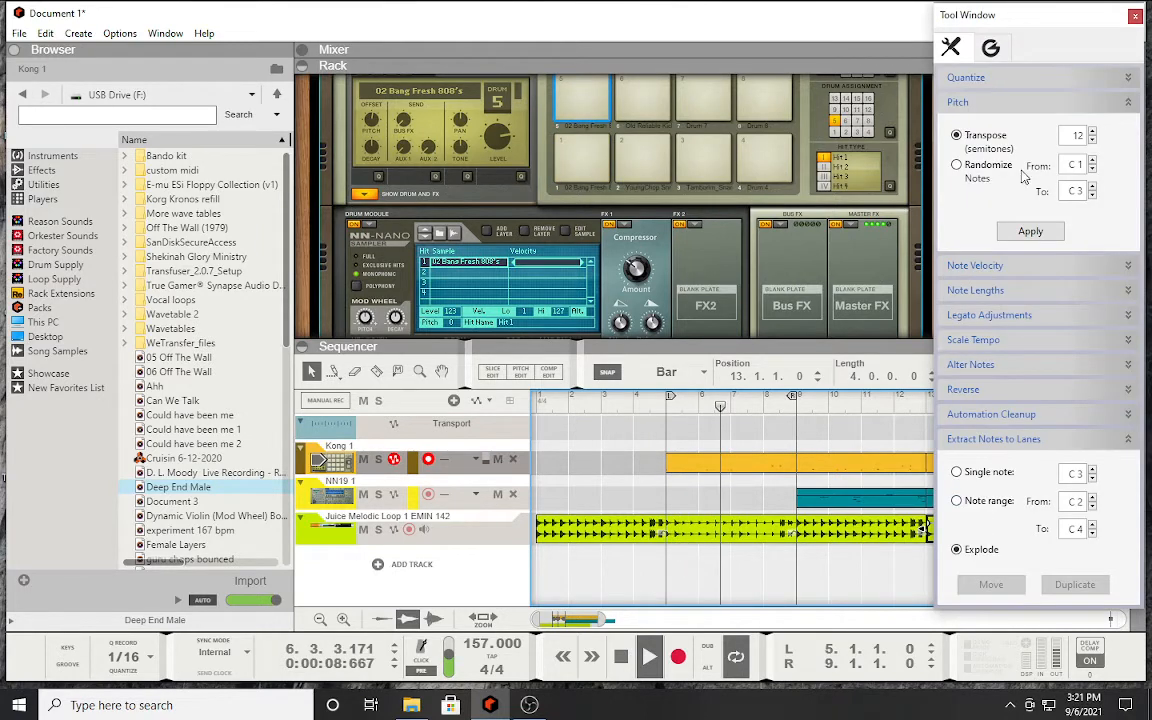
left_click(1031, 232)
key("F8")
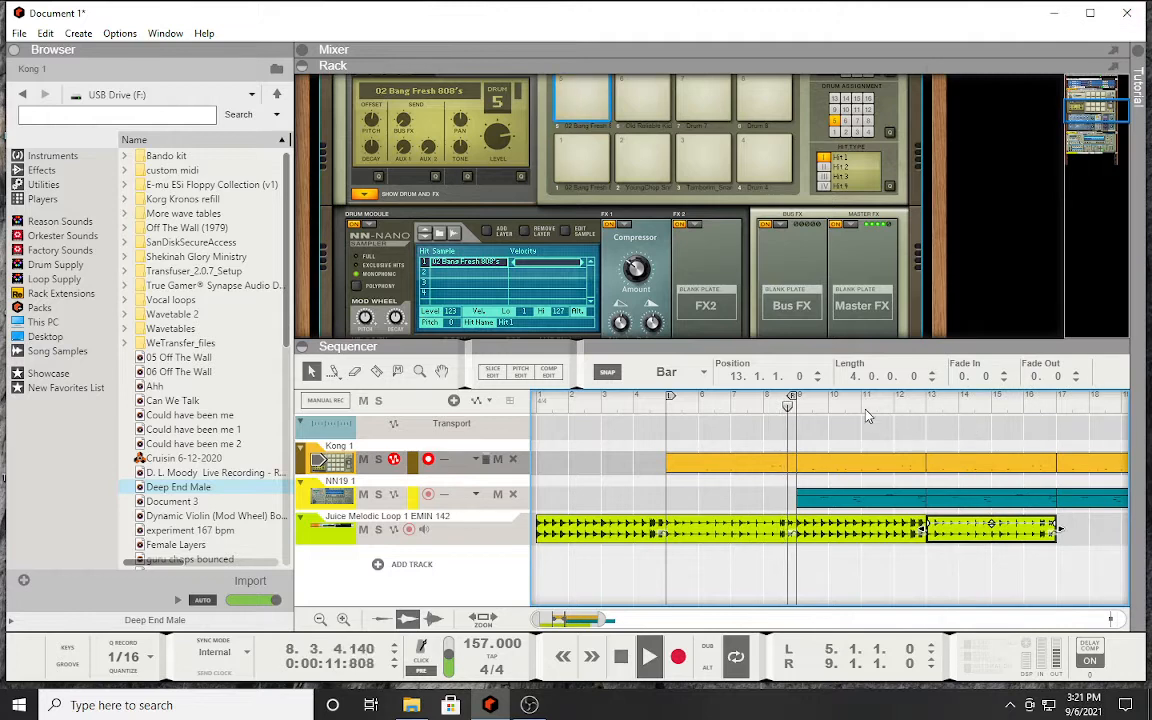
Step: Extend the loop end to bar 17 and color the audio clips at bars 5 and 13 Powder Blue
left_click_drag(796, 399, 1049, 444)
left_click(703, 531)
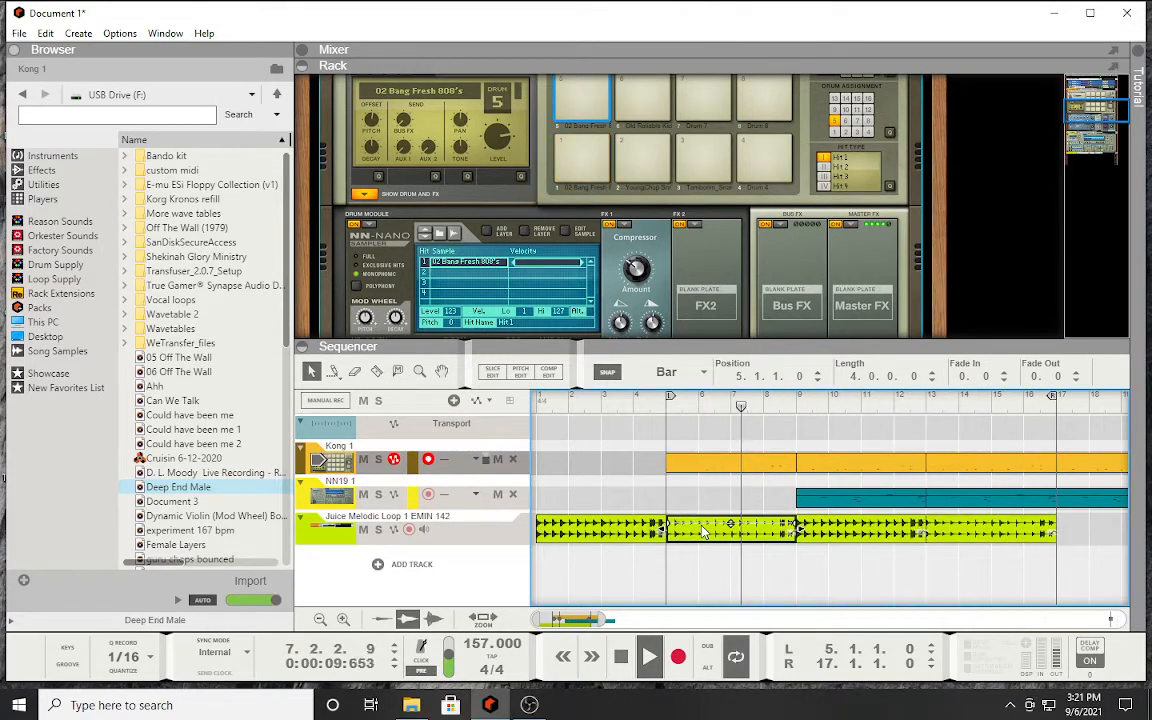
left_click(980, 538, "shift")
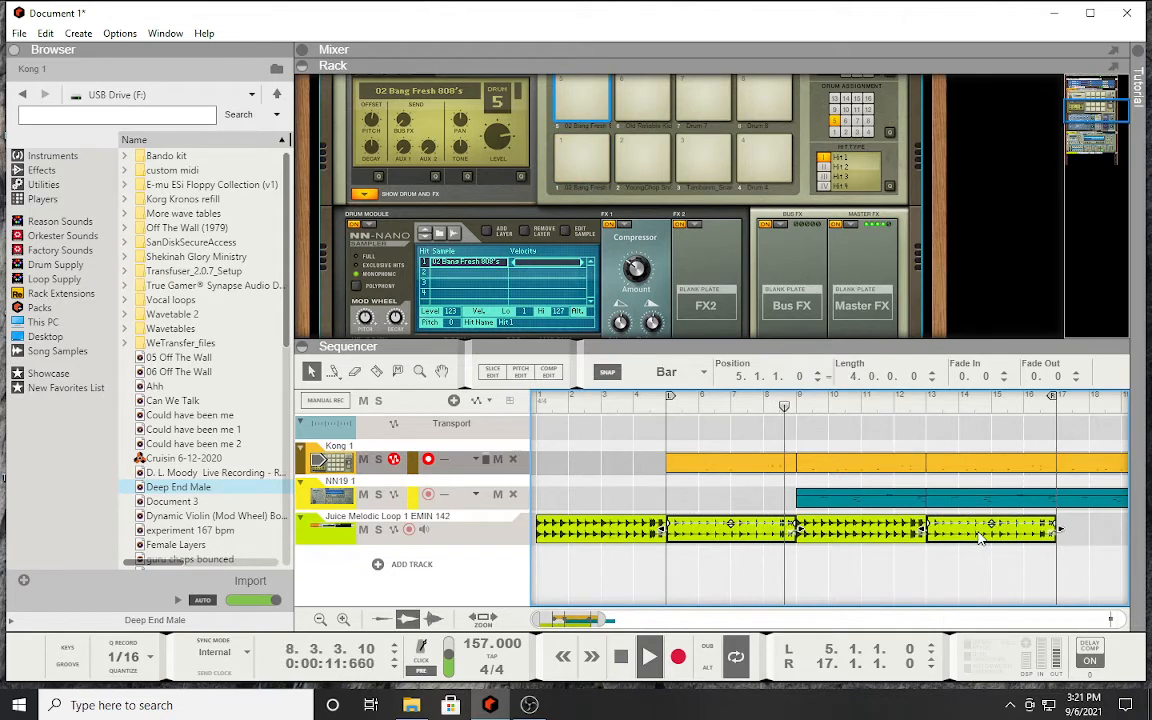
right_click(980, 538)
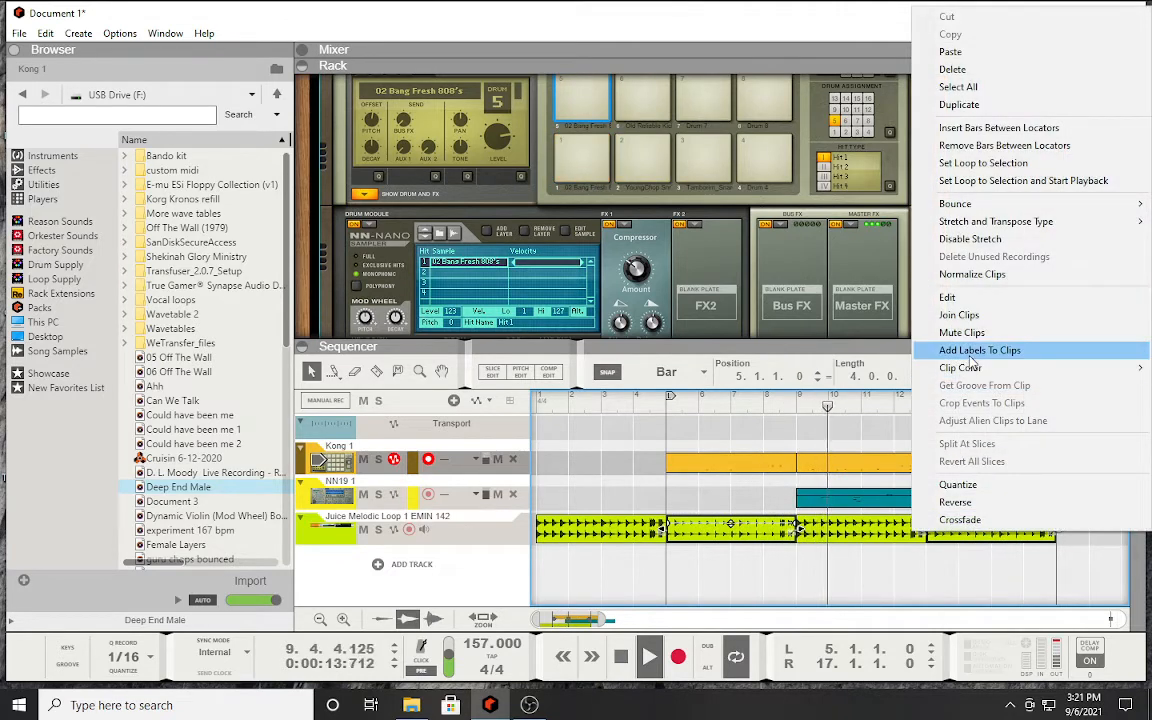
mouse_move(972, 373)
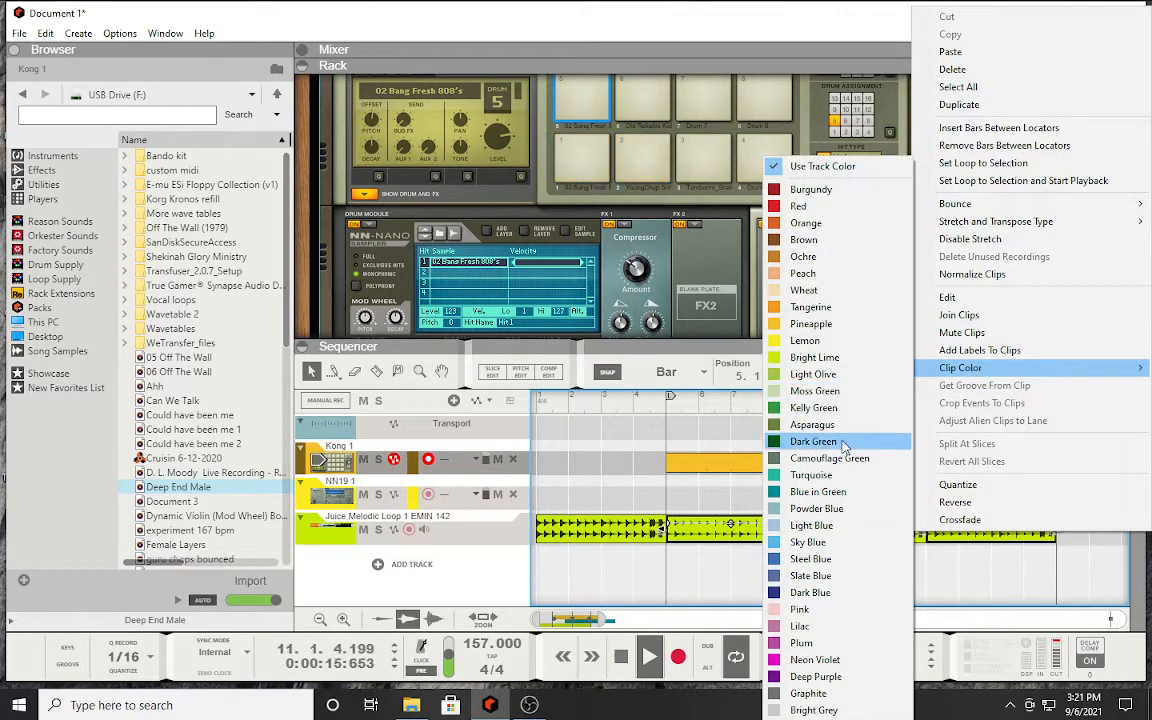
left_click(818, 508)
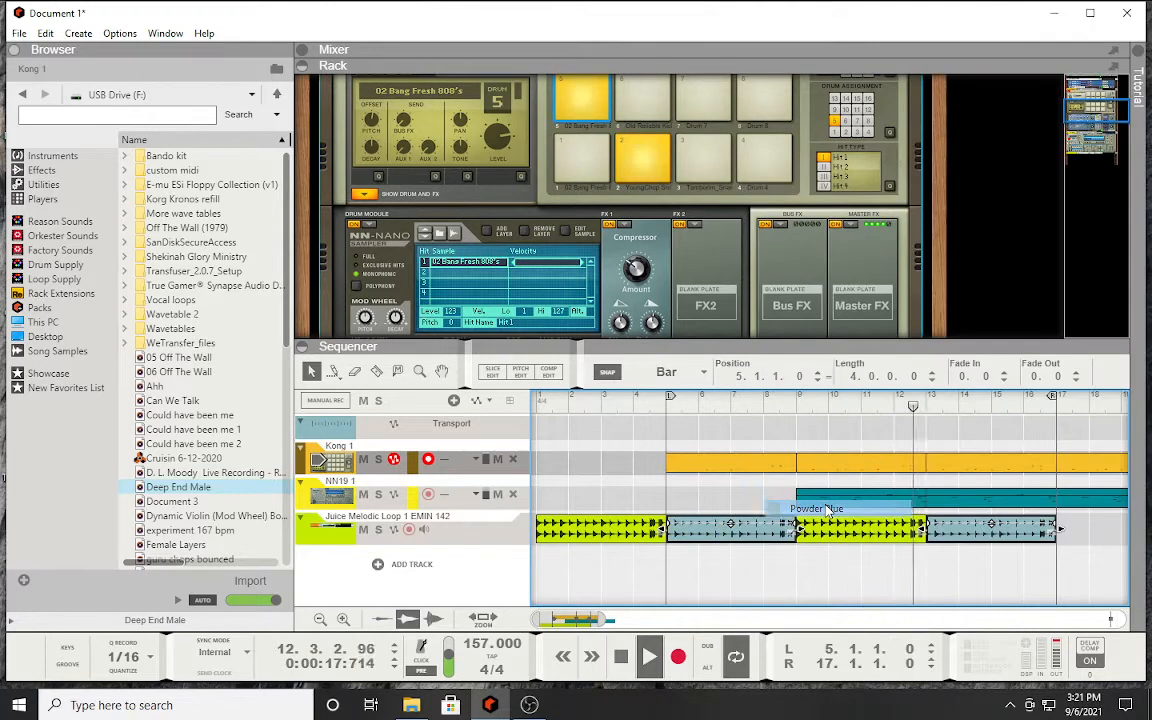
left_click(828, 572)
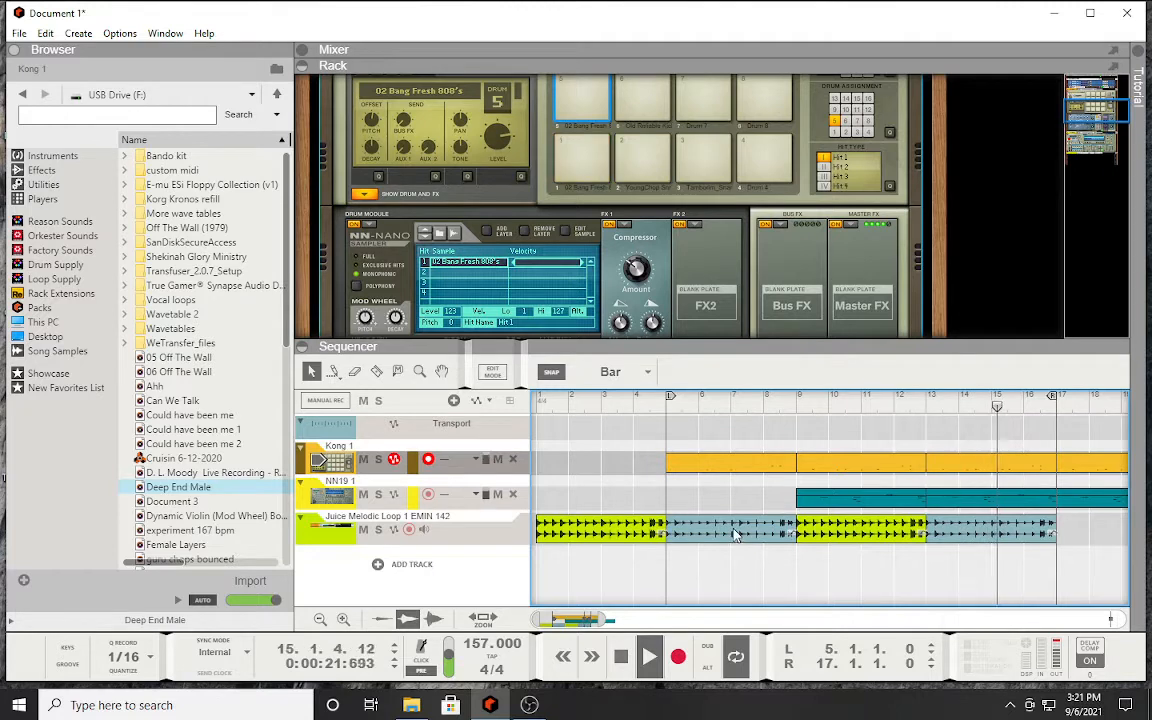
Step: Move the loop start to bar 9 and create a Europa Shapeshifting Synthesizer instrument track
left_click_drag(670, 397, 800, 397)
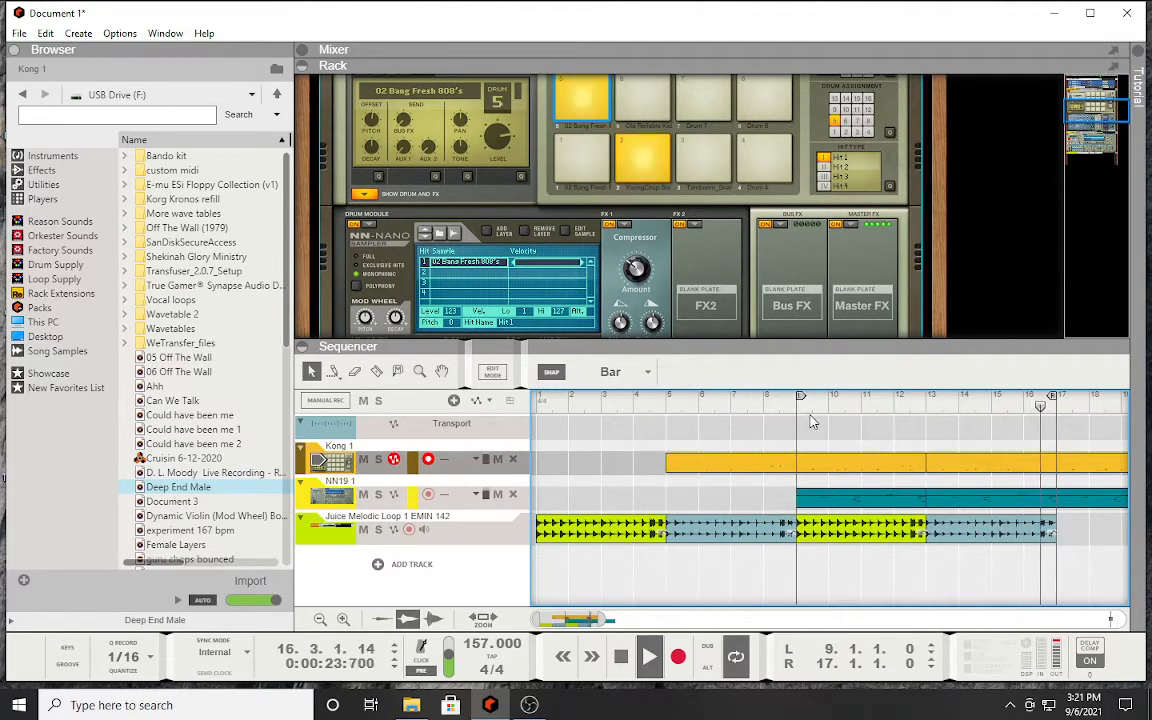
right_click(395, 561)
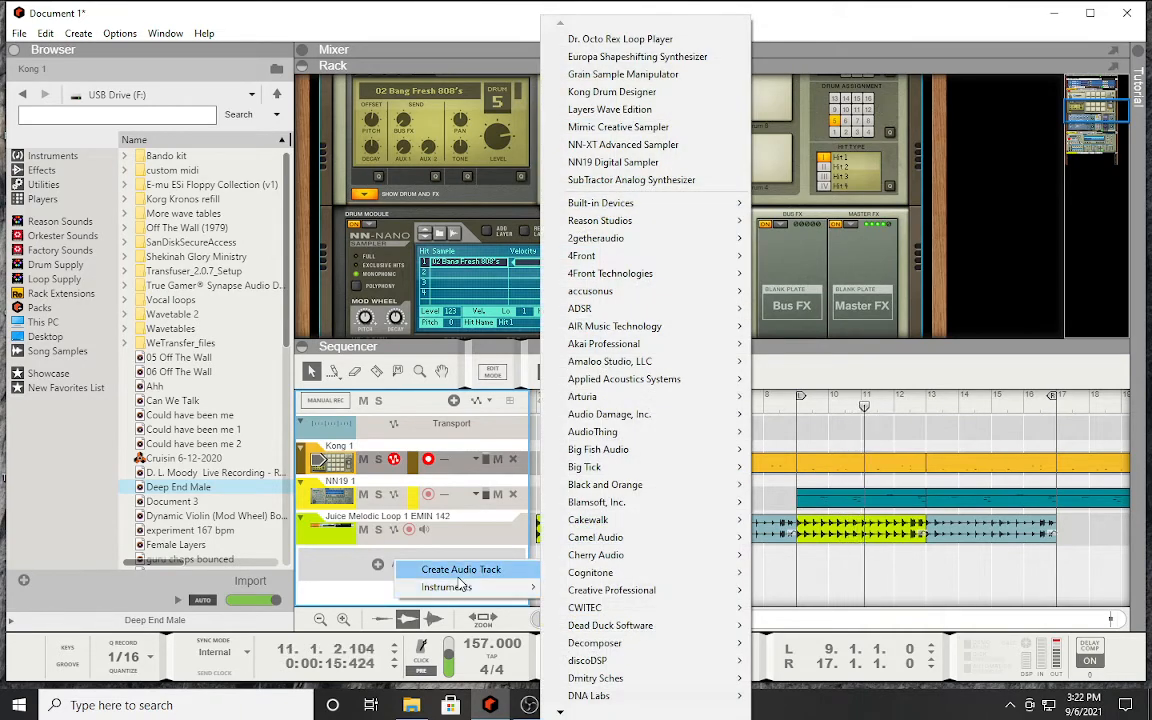
mouse_move(463, 600)
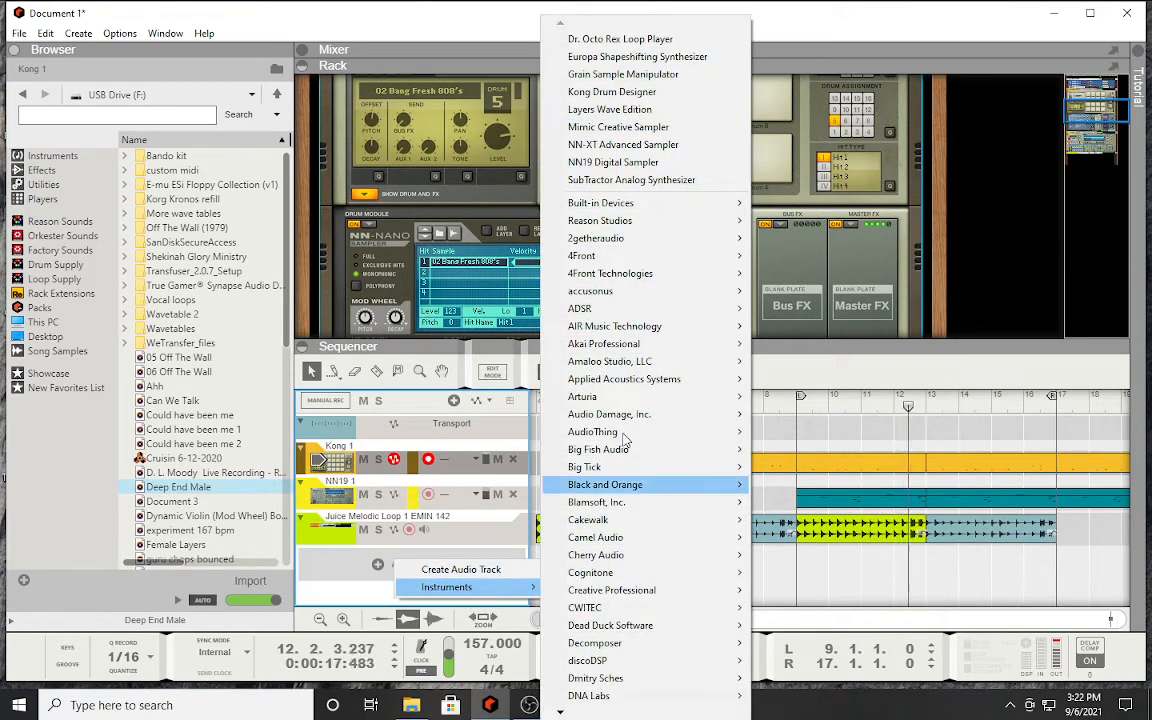
left_click(689, 57)
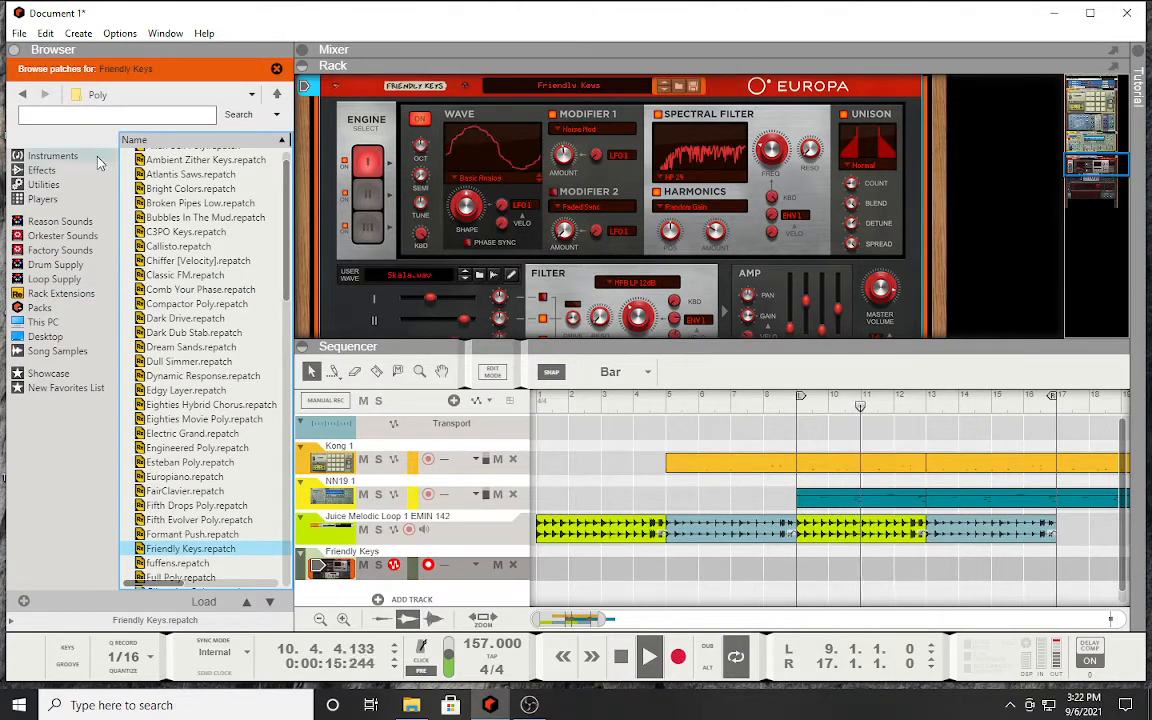
Step: Load the FACT Lead patch from the Melody folder of the Europa Shapeshifting Synthesizer sounds into the Europa device
left_click(60, 293)
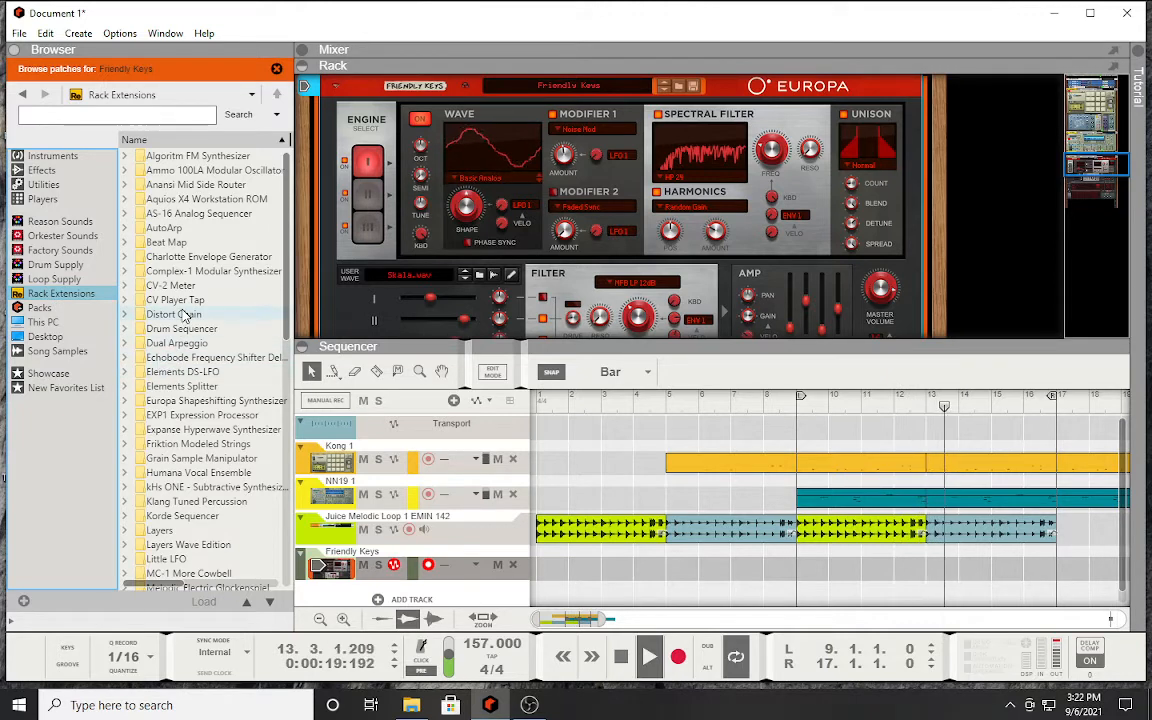
left_click(182, 401)
double_click(182, 401)
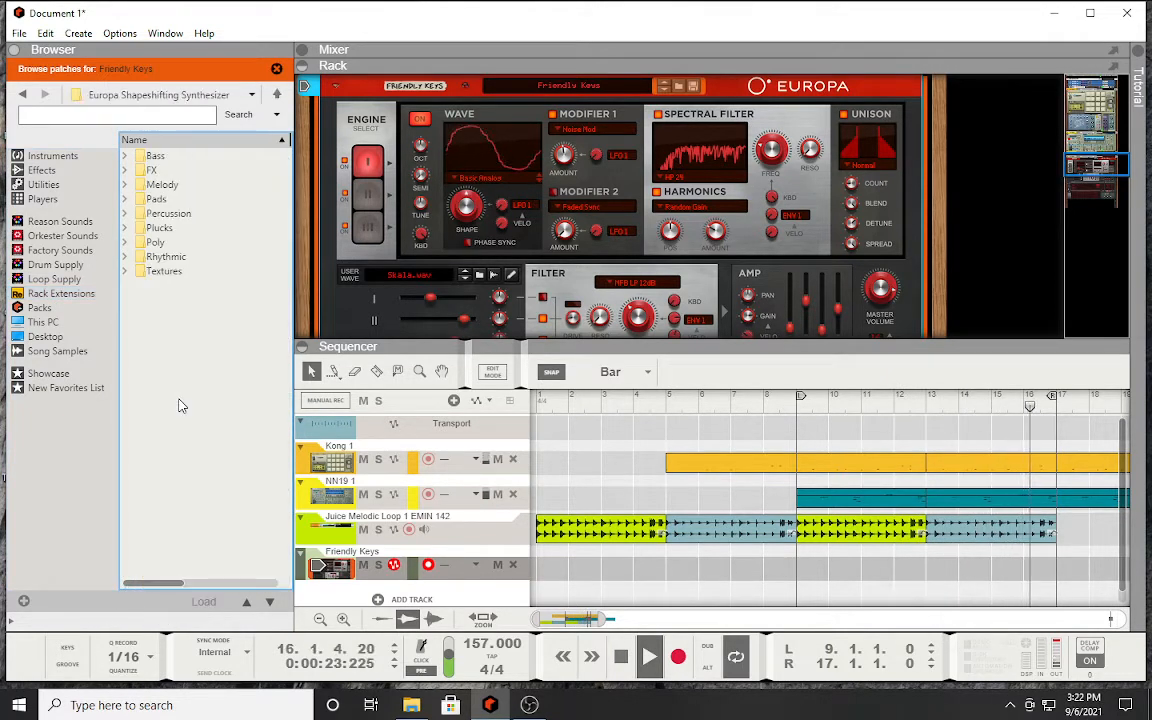
double_click(165, 185)
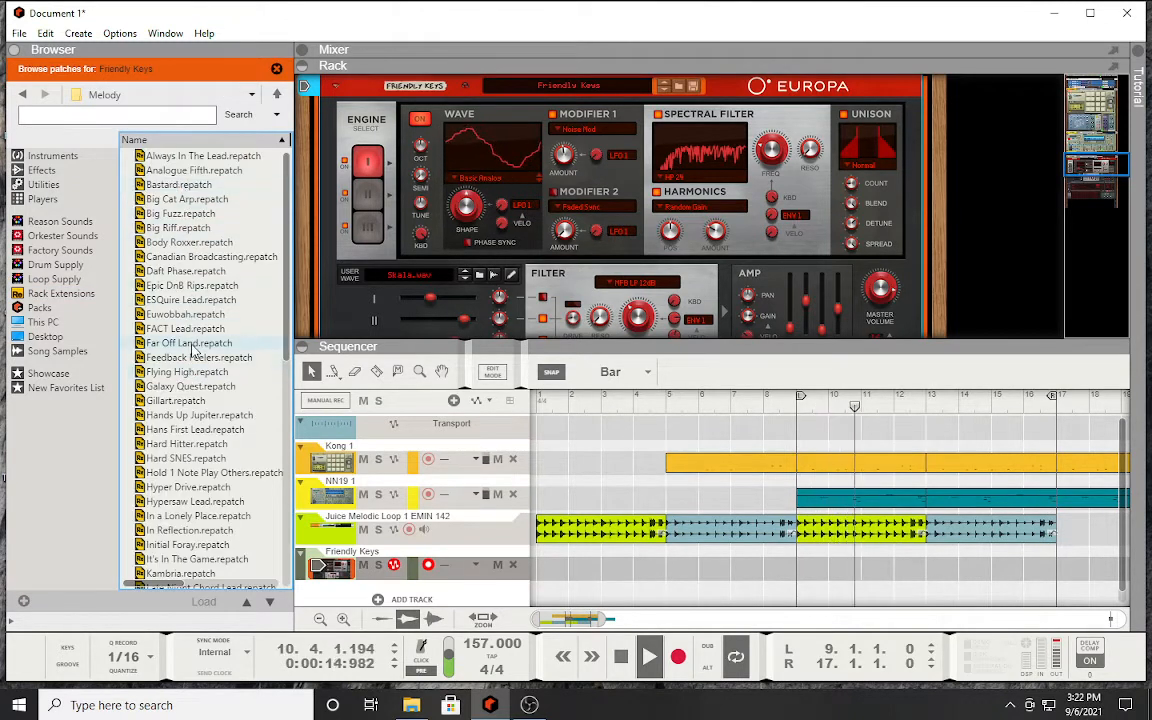
left_click_drag(185, 328, 385, 285)
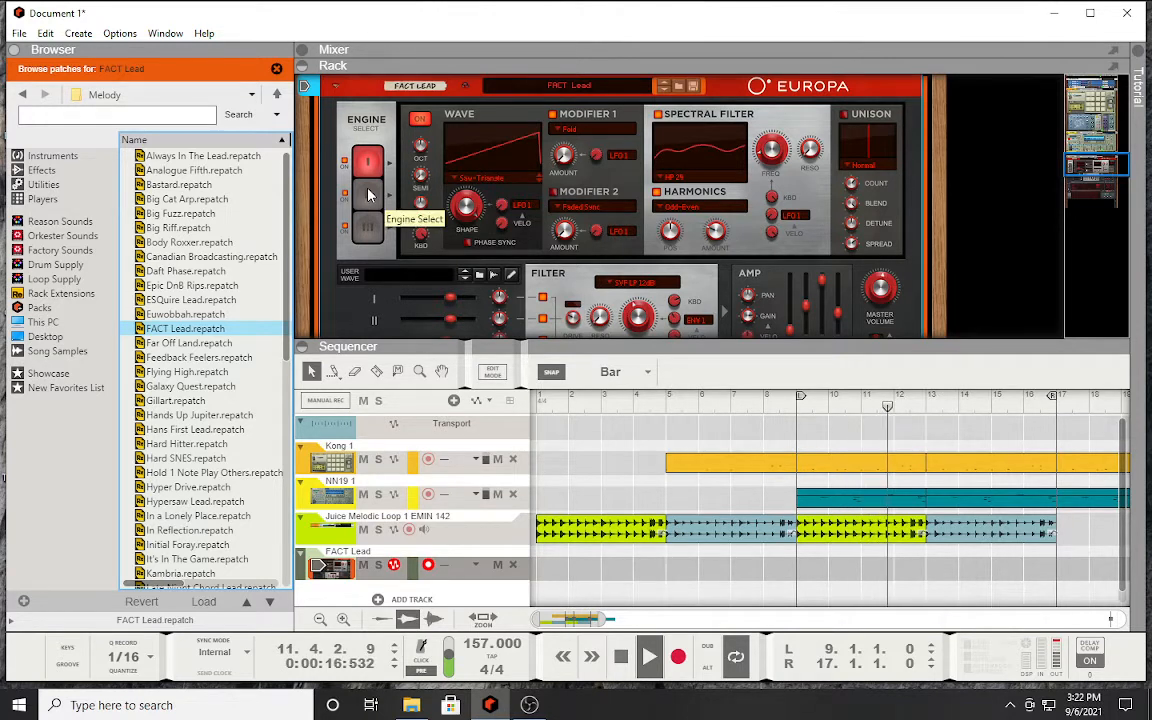
Step: Enlarge the rack view and set the waveform of Europa's engine II to Saw-Triangle
key("F6")
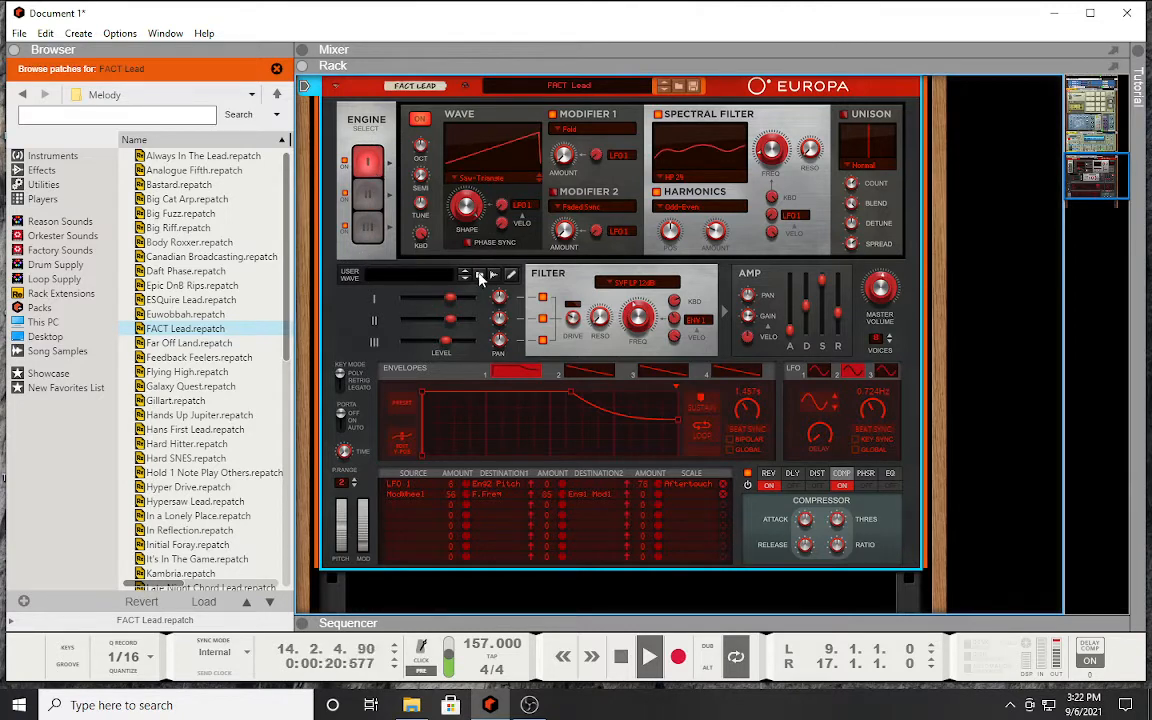
left_click(367, 195)
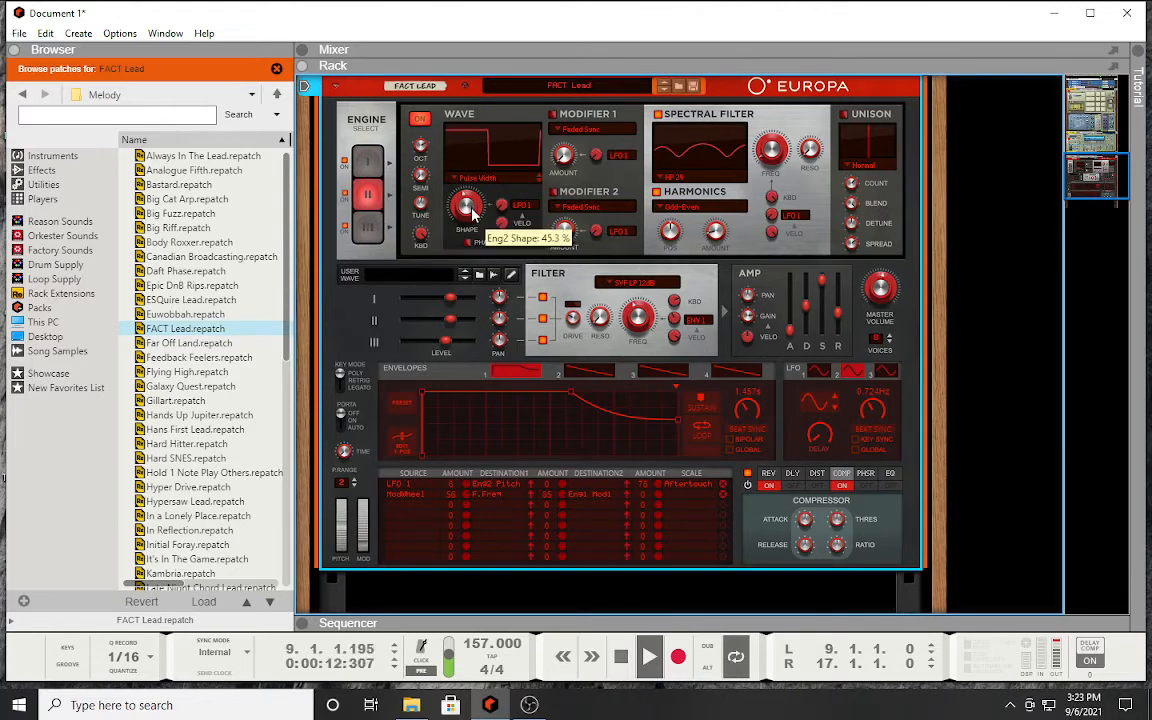
left_click(522, 180)
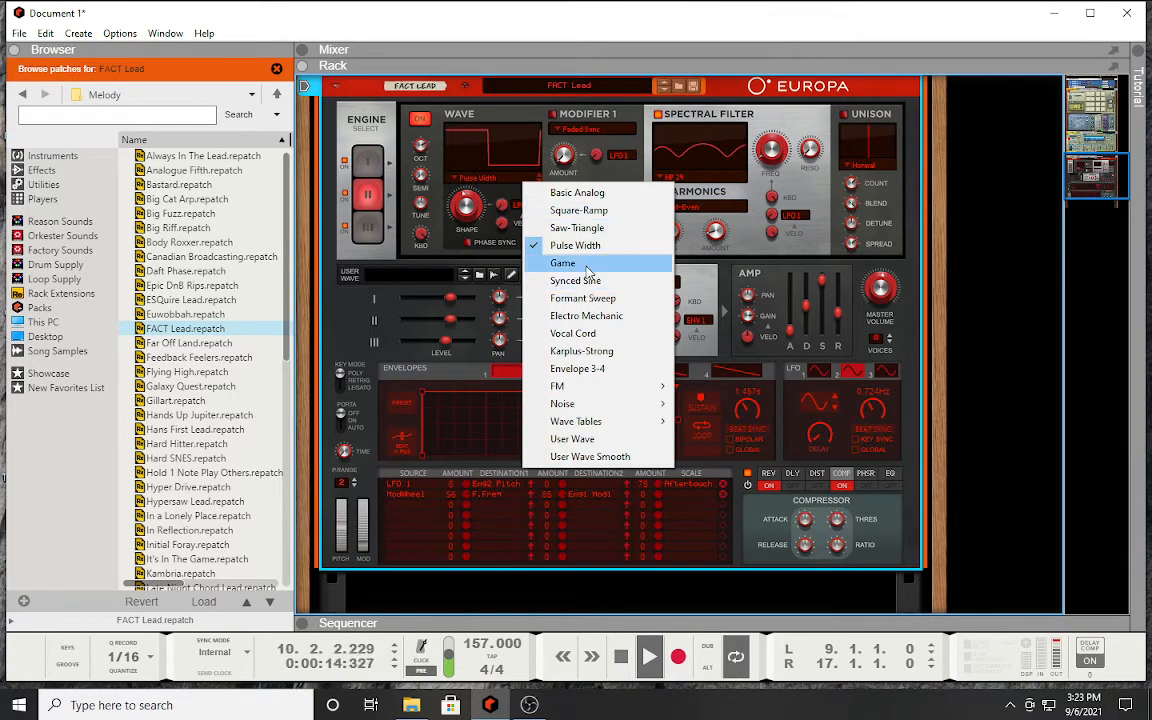
left_click(589, 228)
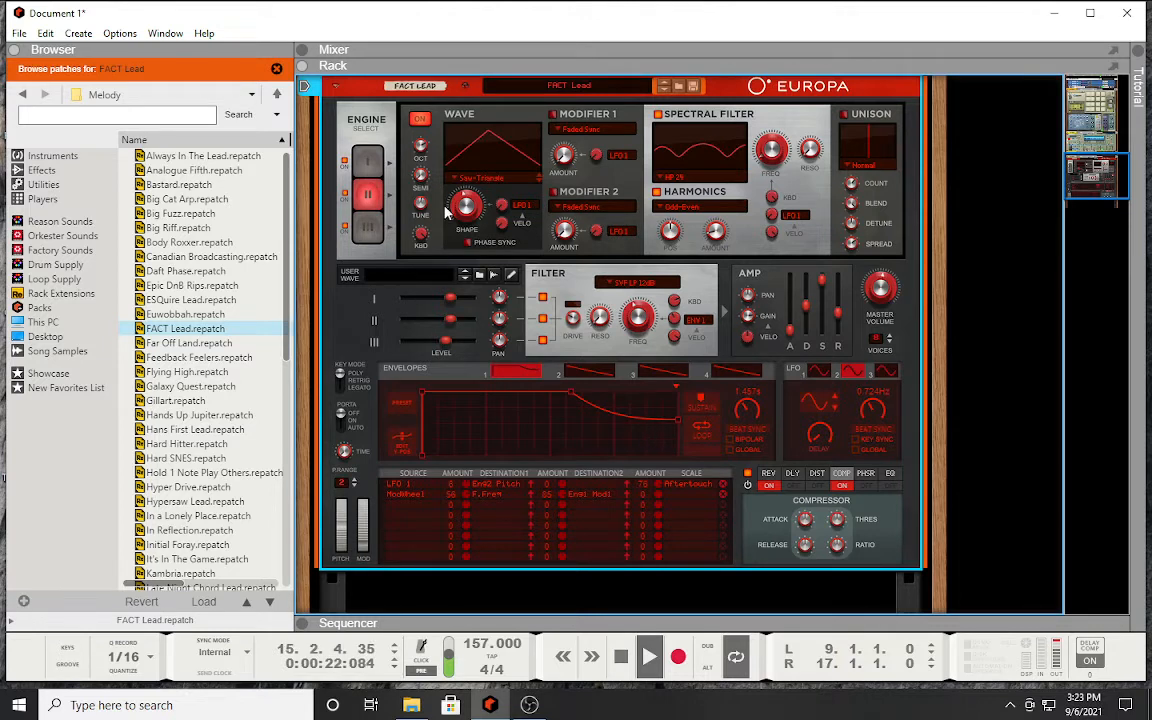
left_click(481, 177)
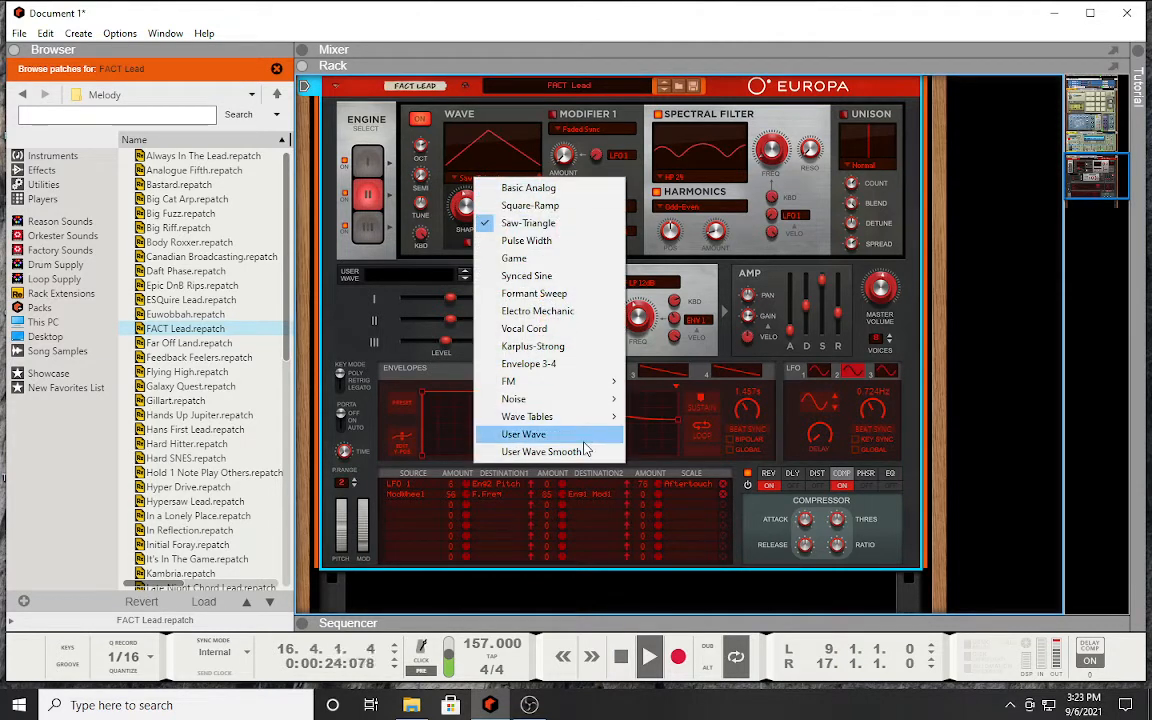
mouse_move(589, 421)
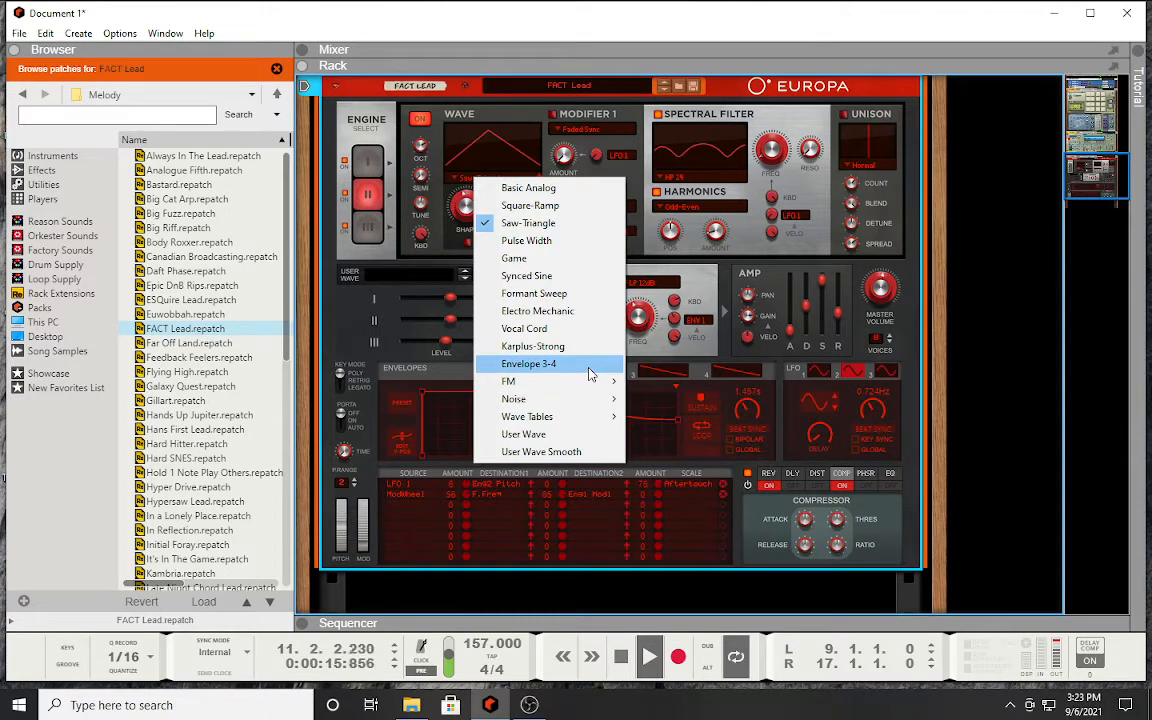
left_click(379, 369)
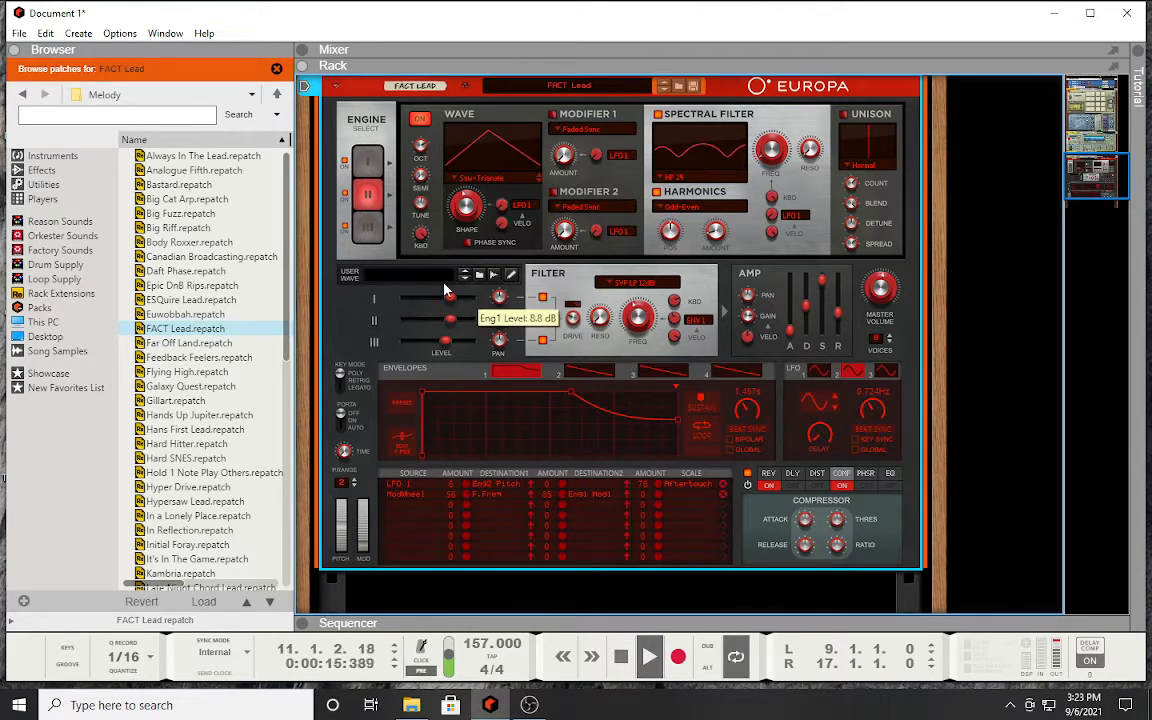
mouse_move(467, 216)
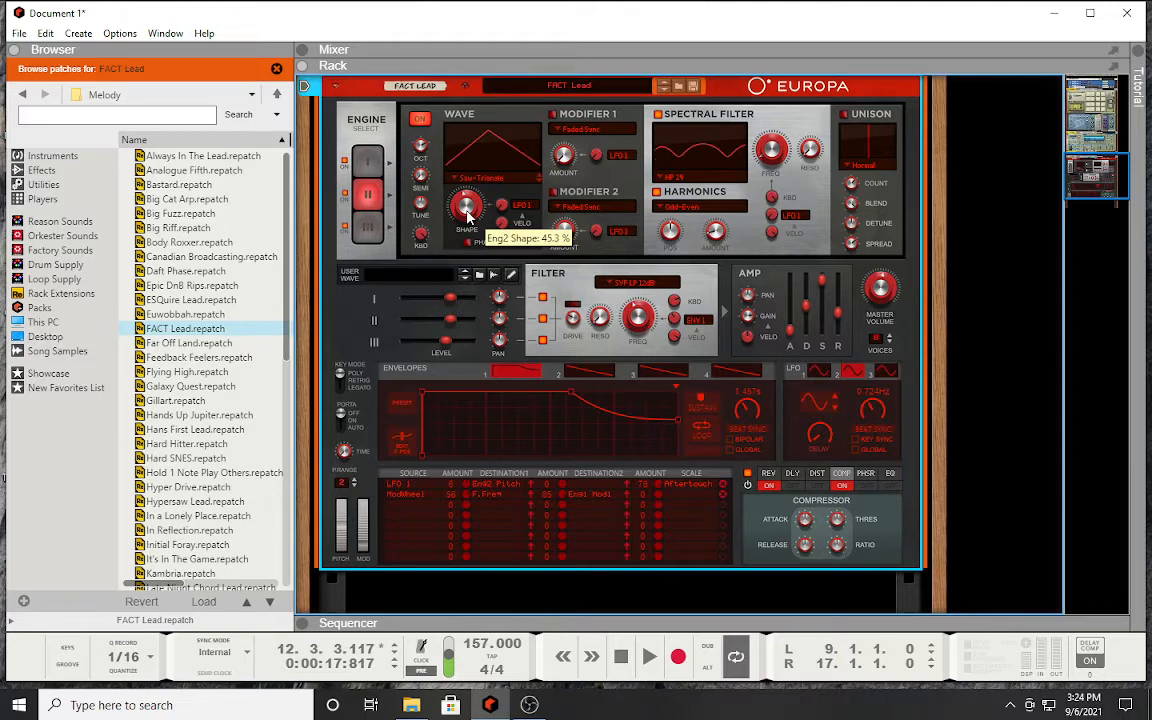
Step: Set the loop end to bar 13 and record a four-bar FACT Lead clip starting at bar 9
key("F7")
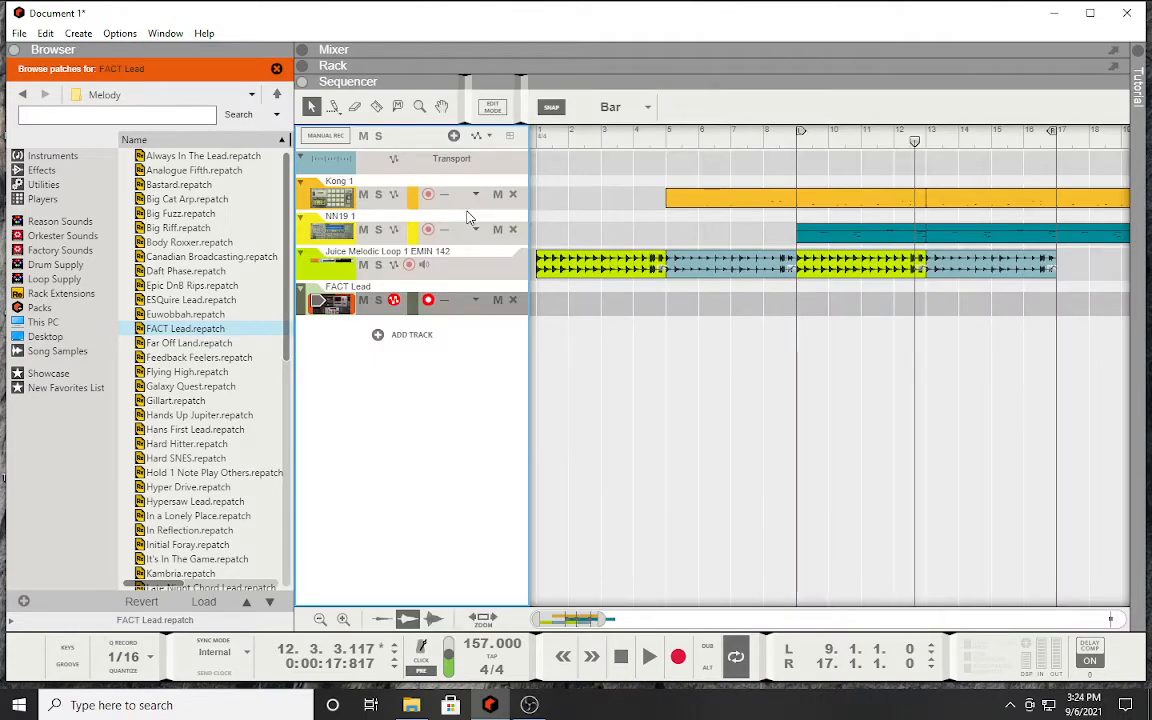
left_click(797, 146)
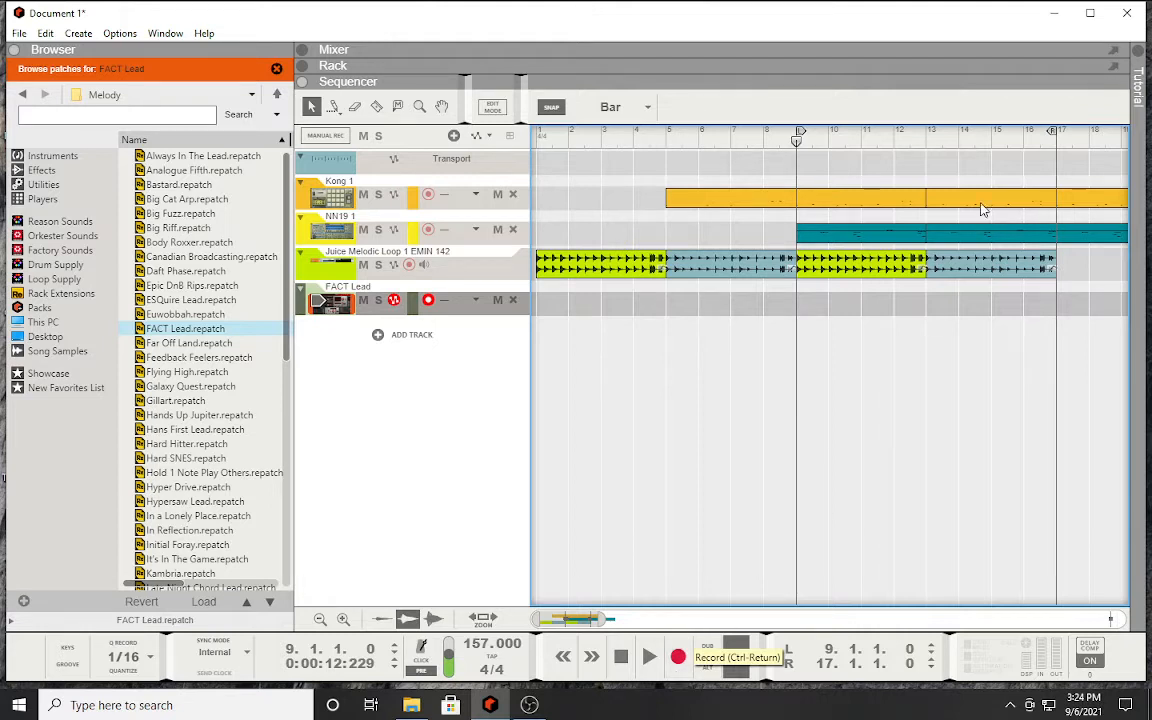
left_click_drag(1051, 132, 934, 141)
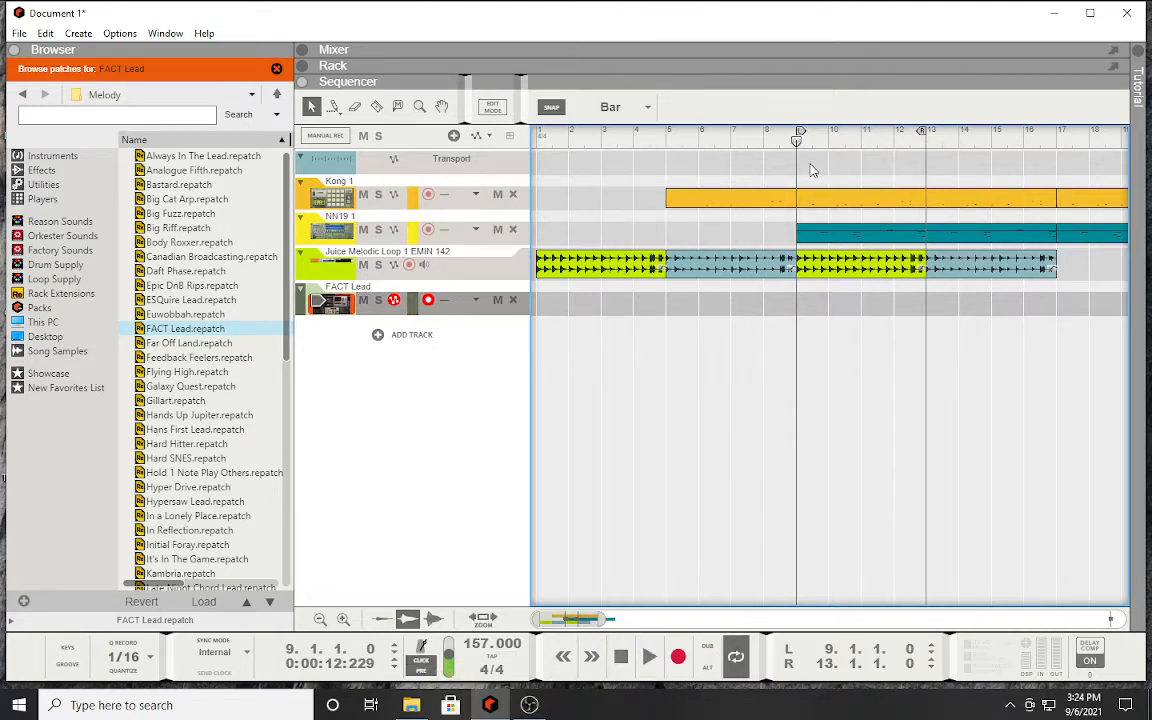
left_click(699, 651)
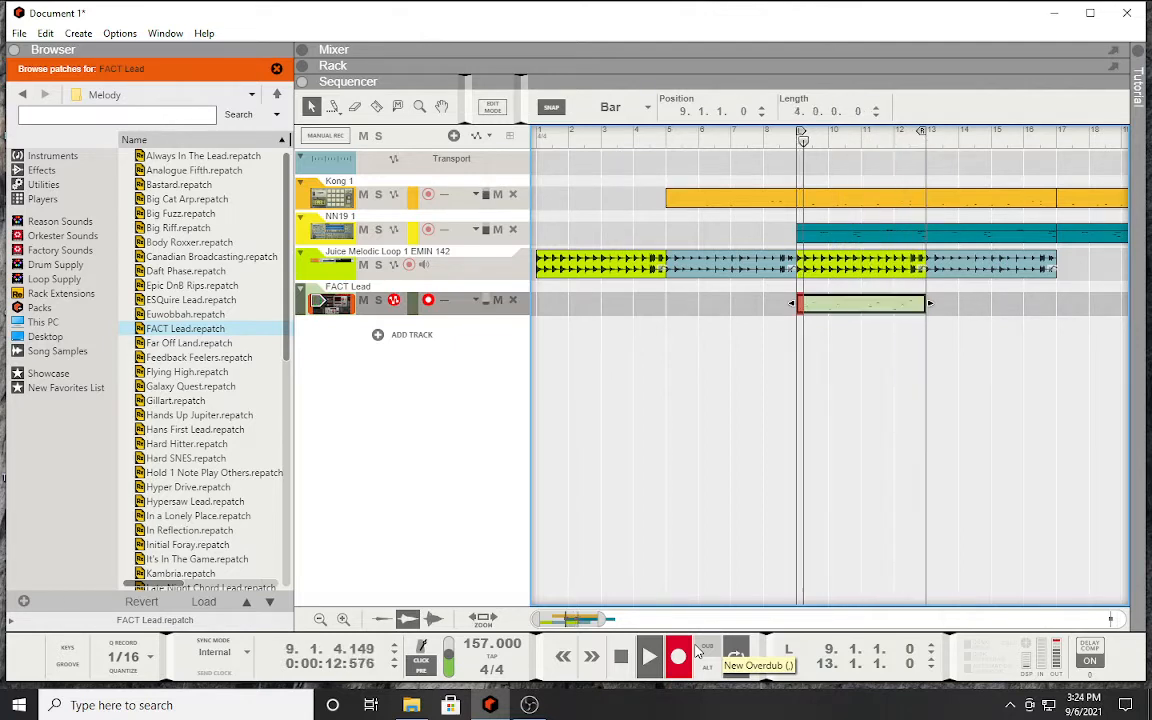
left_click(678, 659)
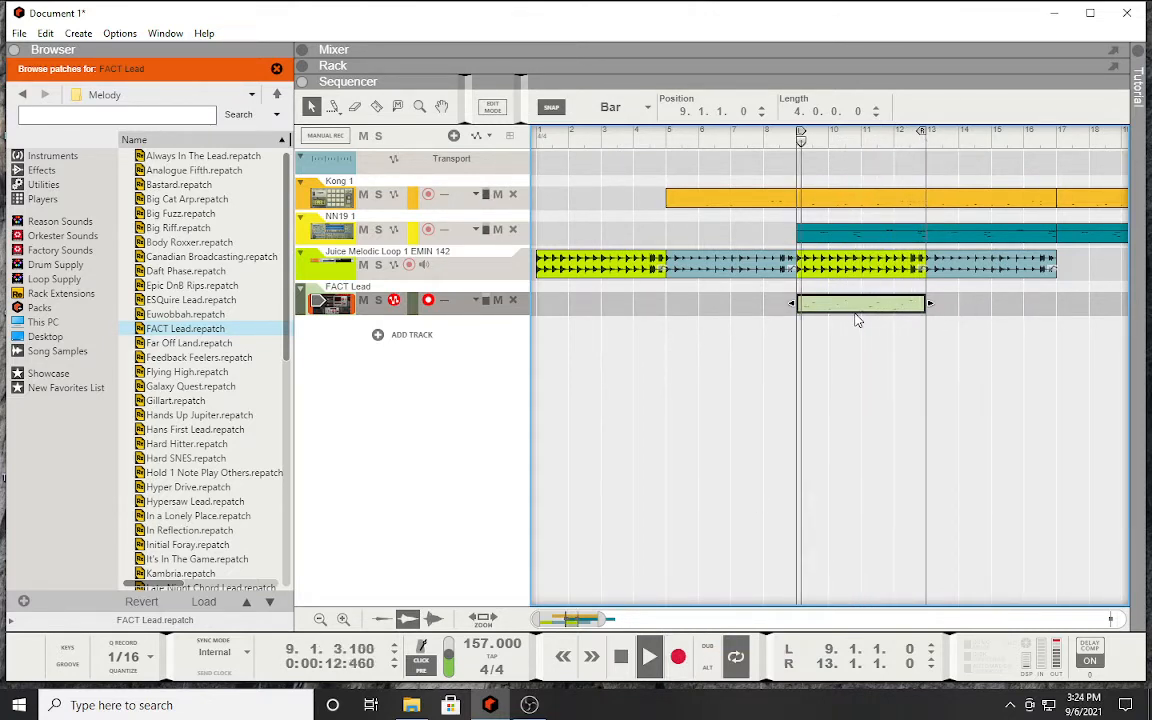
Step: Duplicate the FACT Lead clip to bar 13 and transpose the copy by 12 semitones
key("ctrl+d")
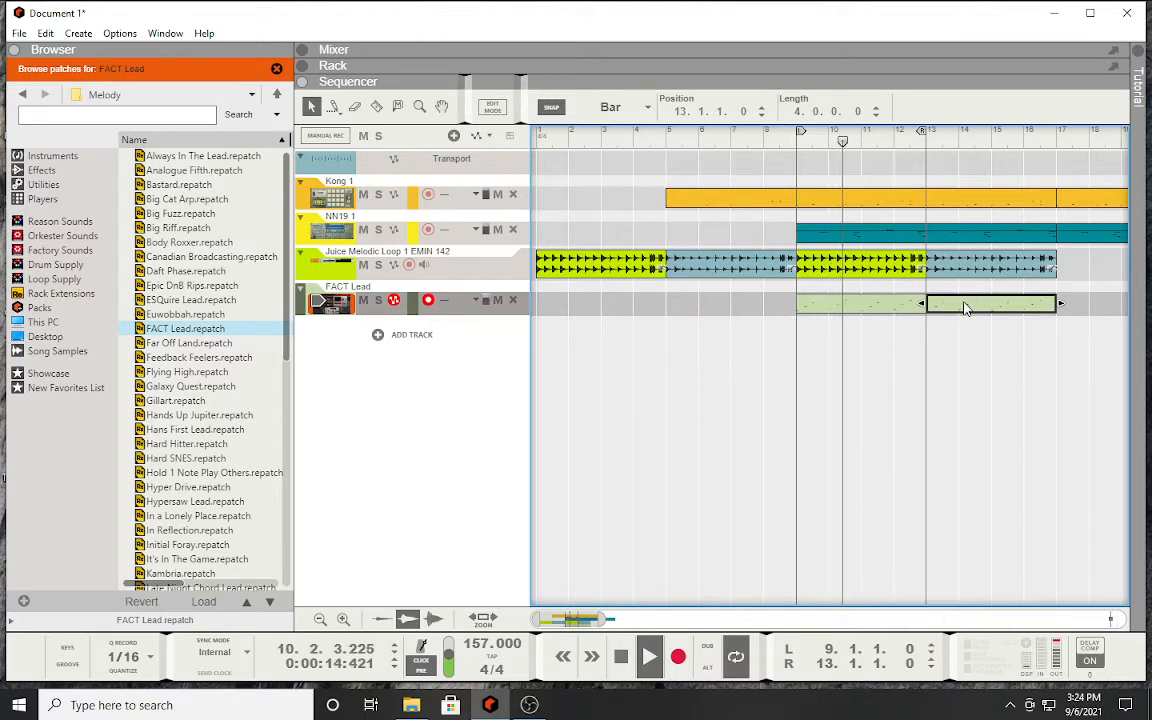
key("F8")
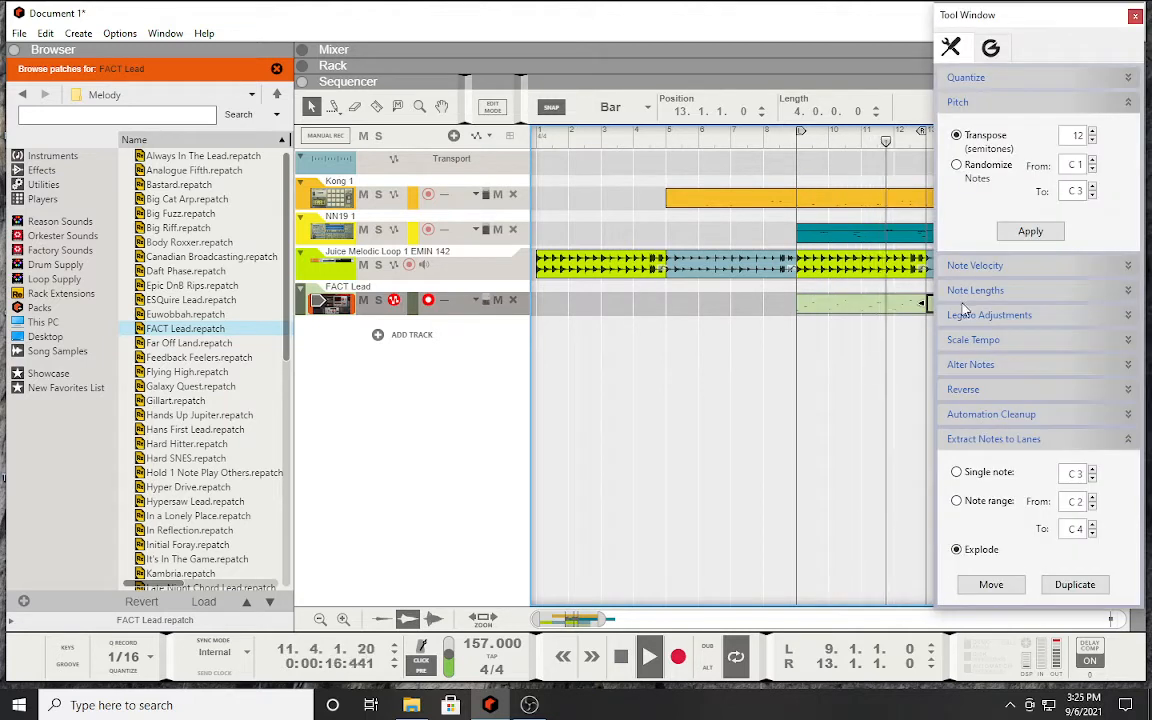
left_click(1036, 238)
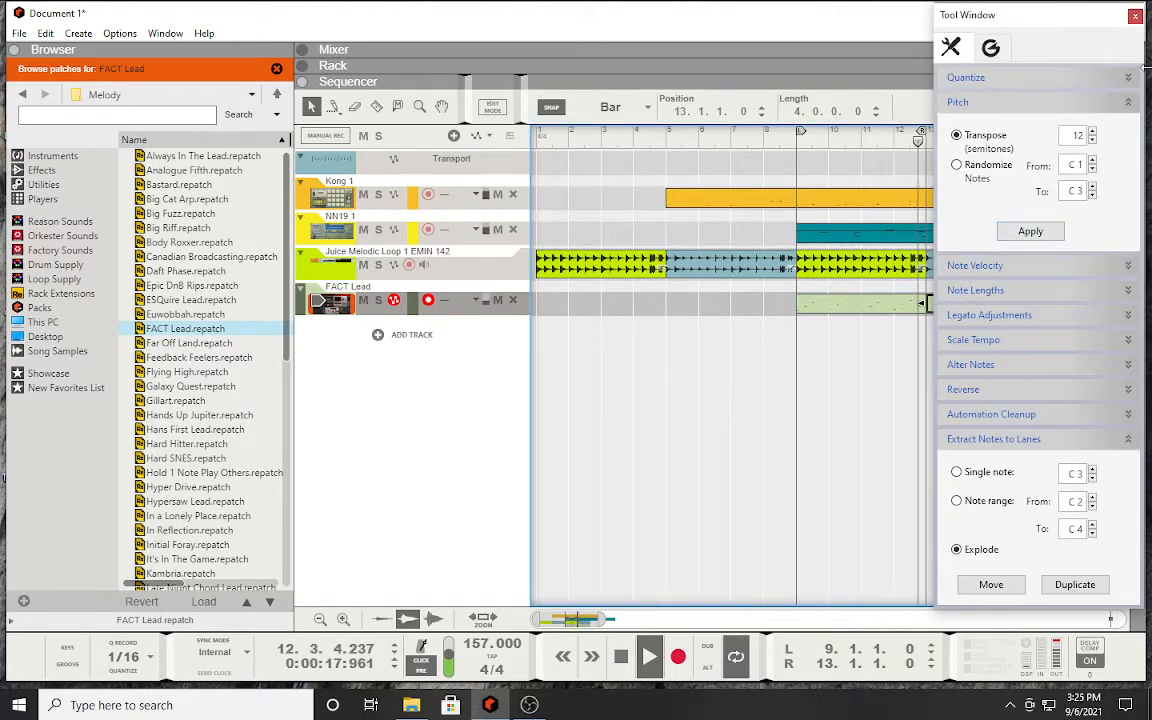
left_click(1135, 16)
Step: Extend the loop end to bar 17 and mute the Juice Melodic Loop track
left_click_drag(922, 133, 1055, 159)
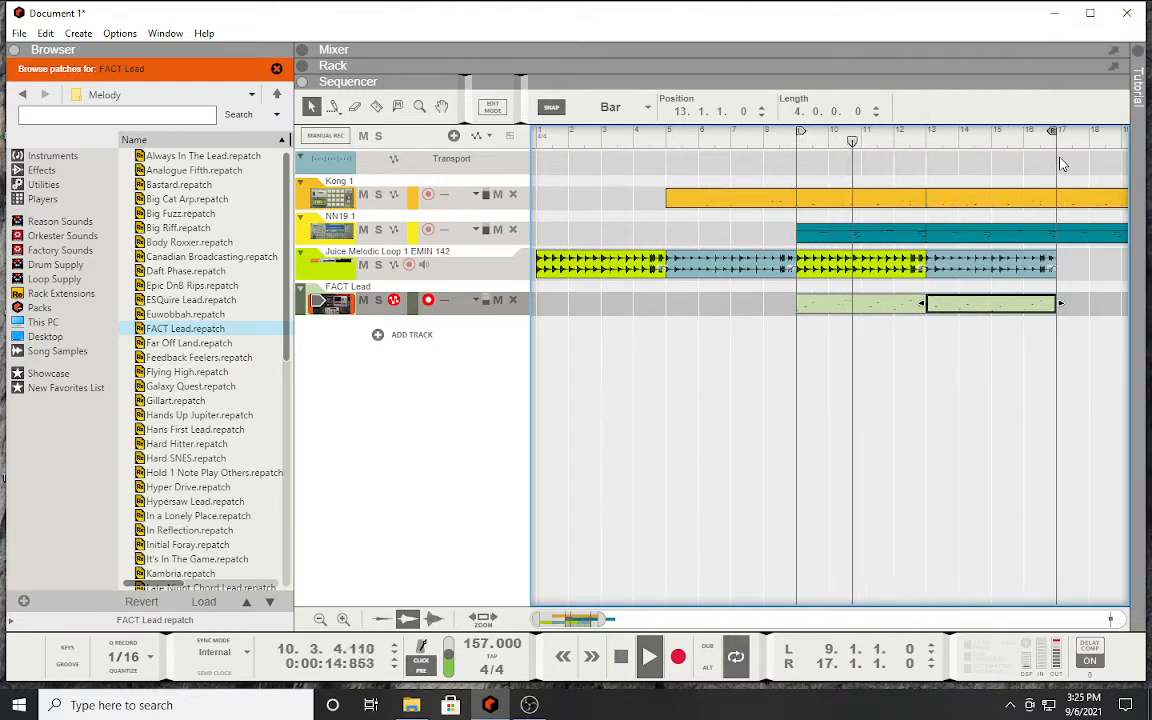
left_click(363, 265)
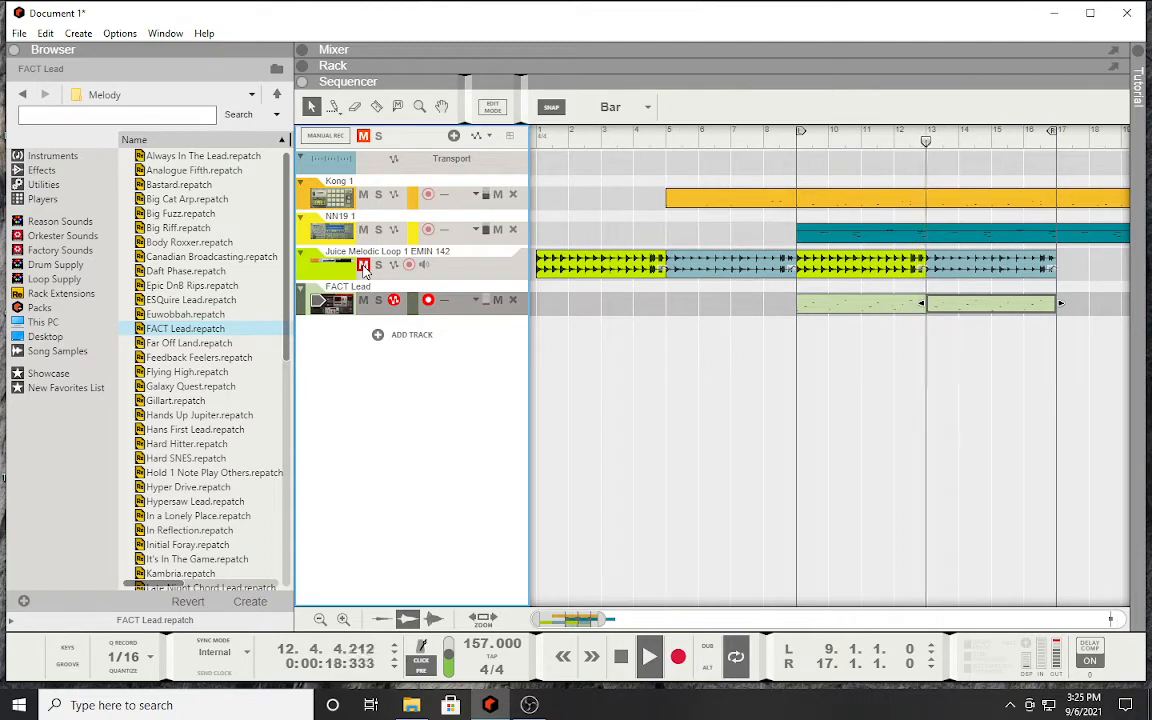
Step: Color the FACT Lead clip at bar 13 purple
right_click(951, 311)
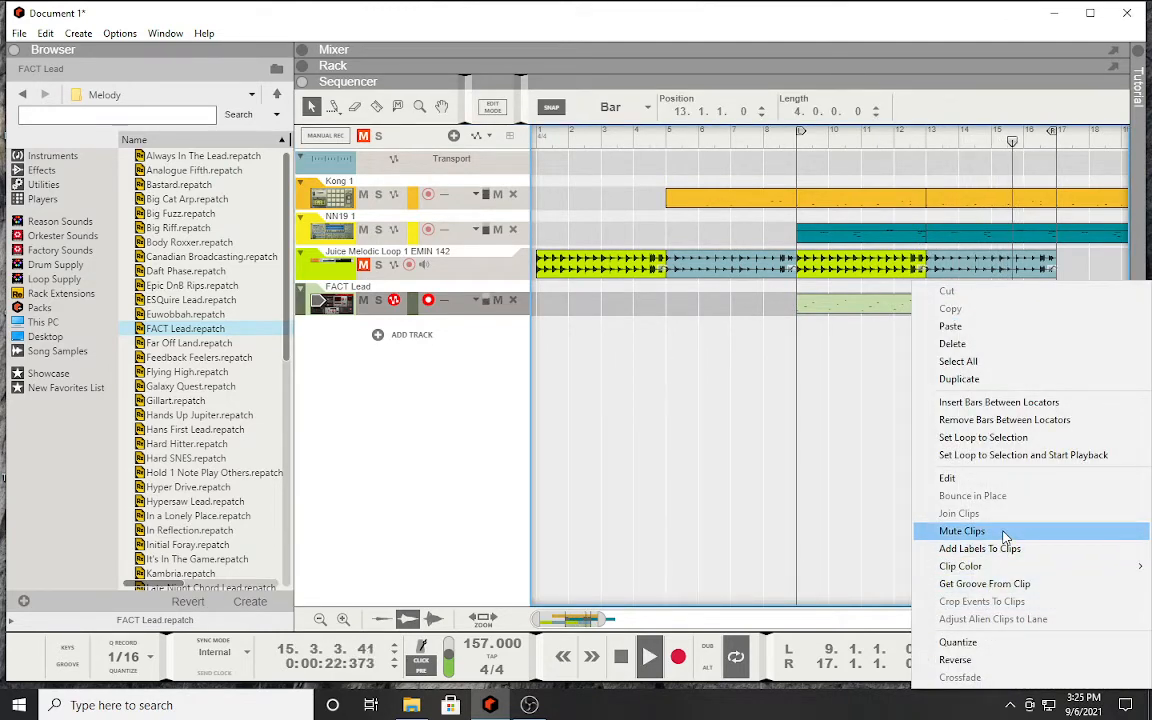
mouse_move(1001, 572)
left_click(805, 533)
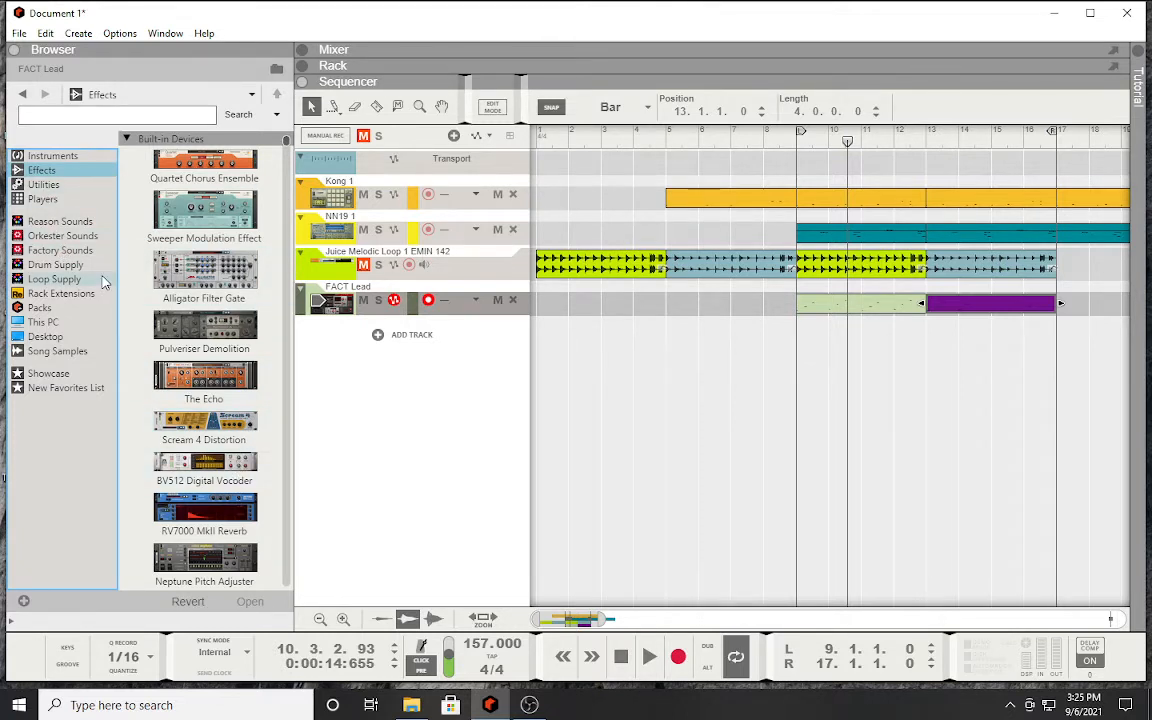
Step: Create a new instrument track with the NN-XT Advanced Sampler below the FACT Lead track
left_click(55, 155)
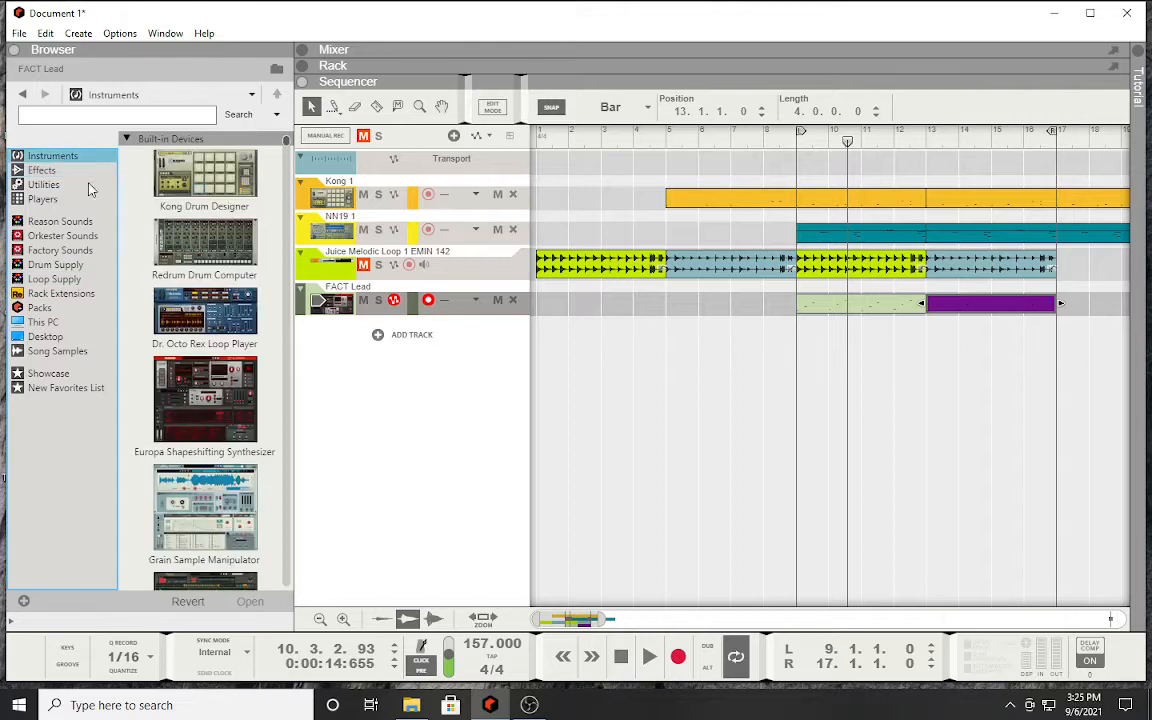
scroll(222, 287, "down", 10)
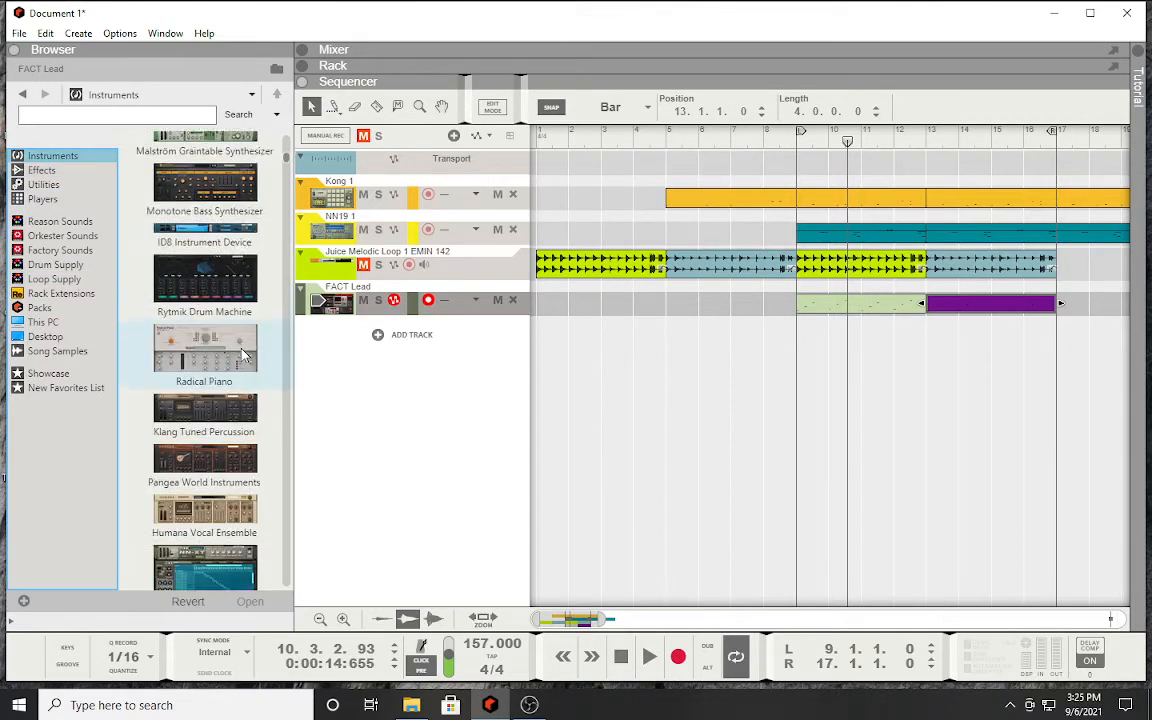
scroll(241, 352, "down", 8)
scroll(240, 351, "up", 10)
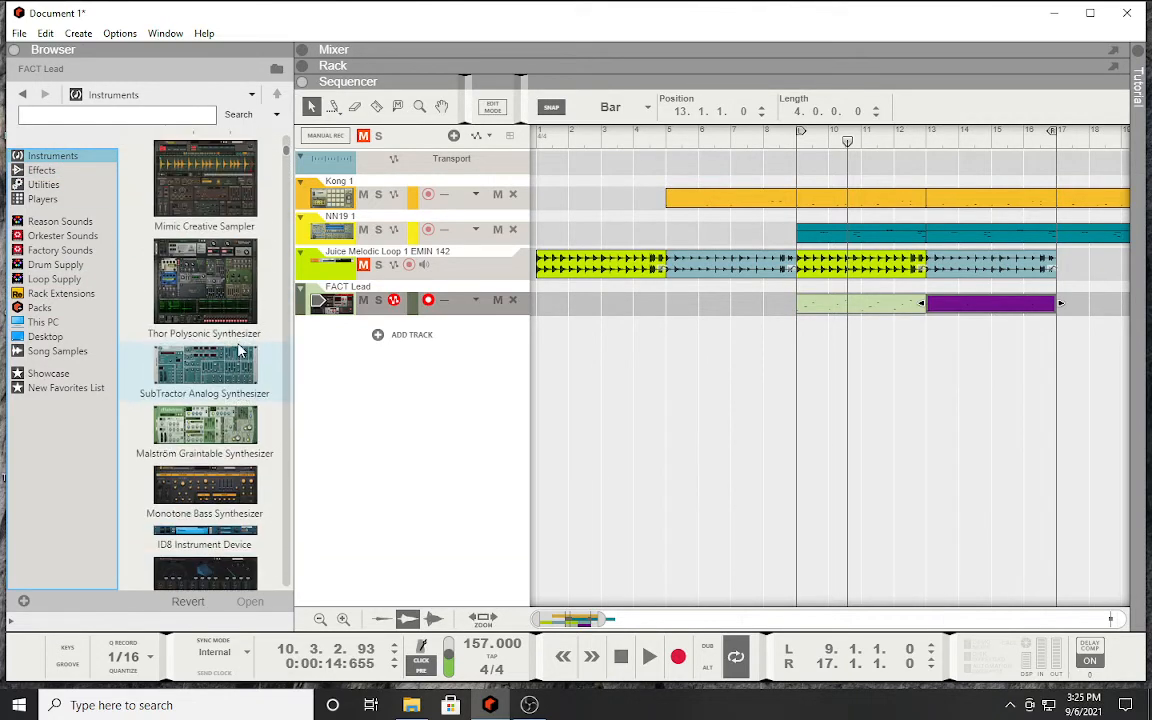
scroll(240, 351, "up", 5)
scroll(240, 351, "down", 10)
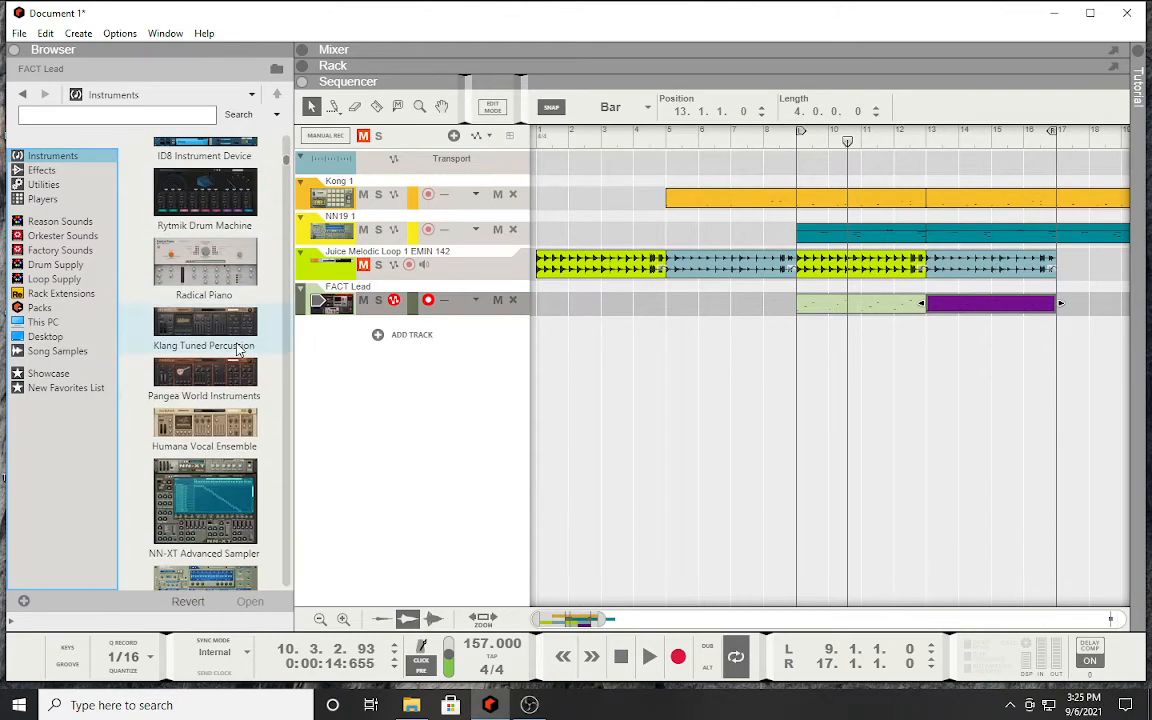
left_click_drag(190, 489, 355, 405)
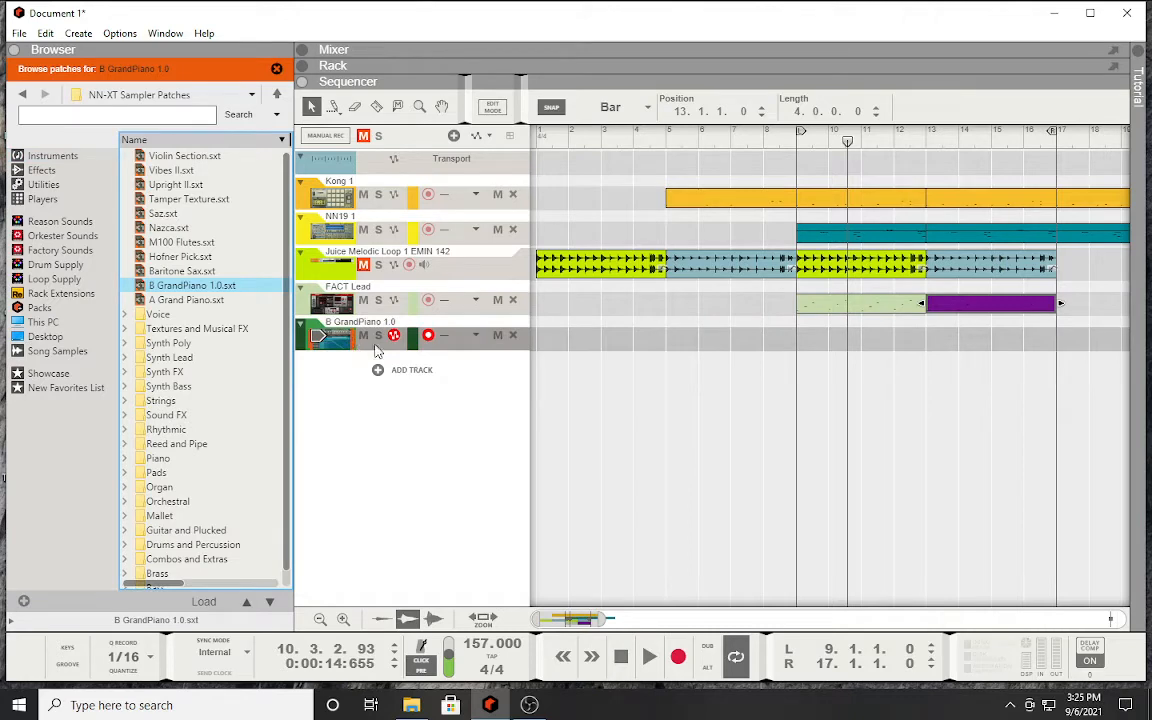
Step: Unfold the NN-XT remote editor in the rack and load the Tape Strings patch from the Strings folder
double_click(337, 341)
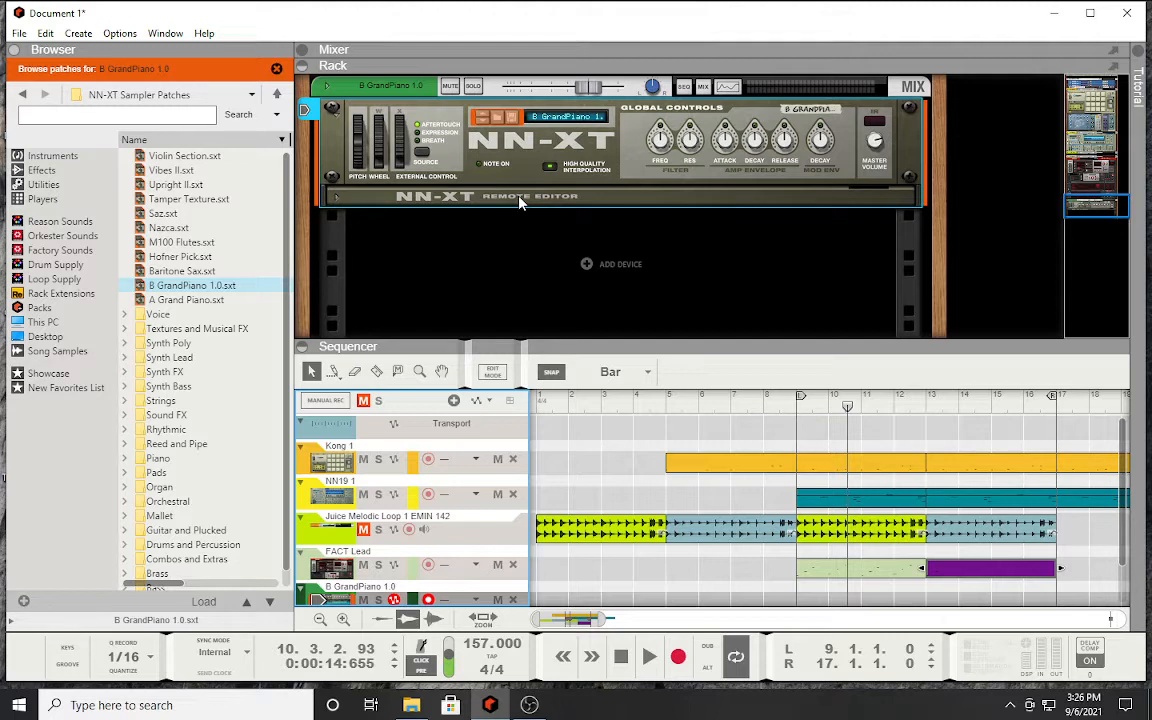
left_click(337, 197)
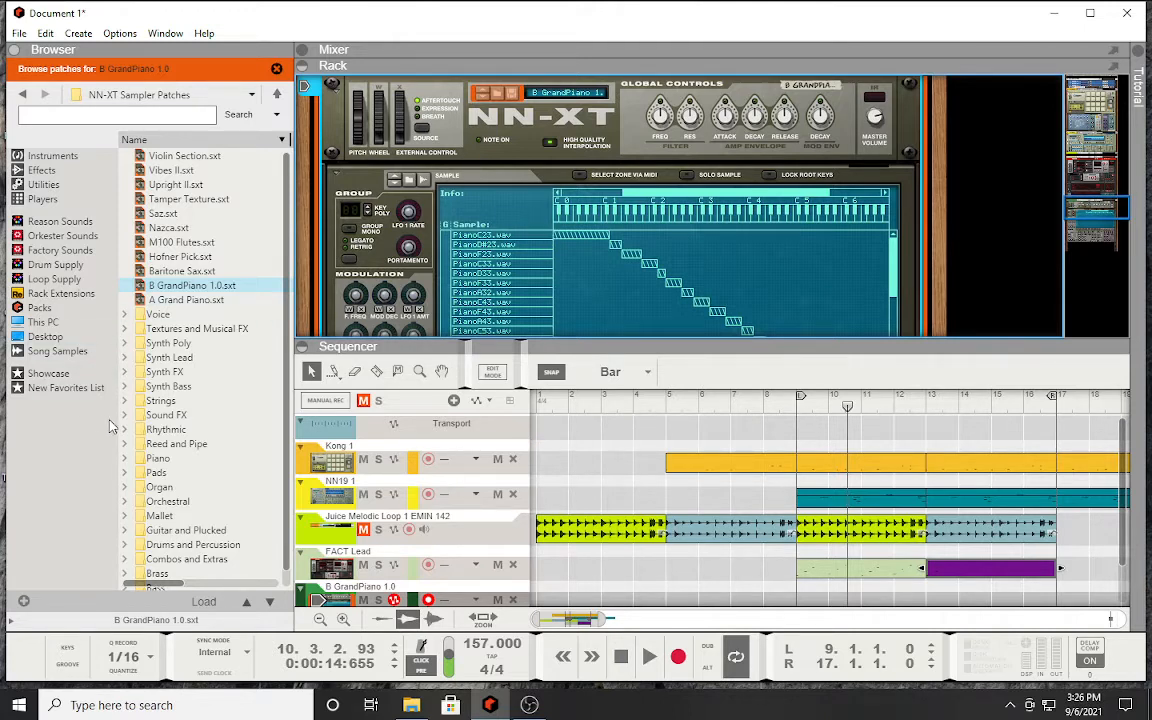
double_click(167, 402)
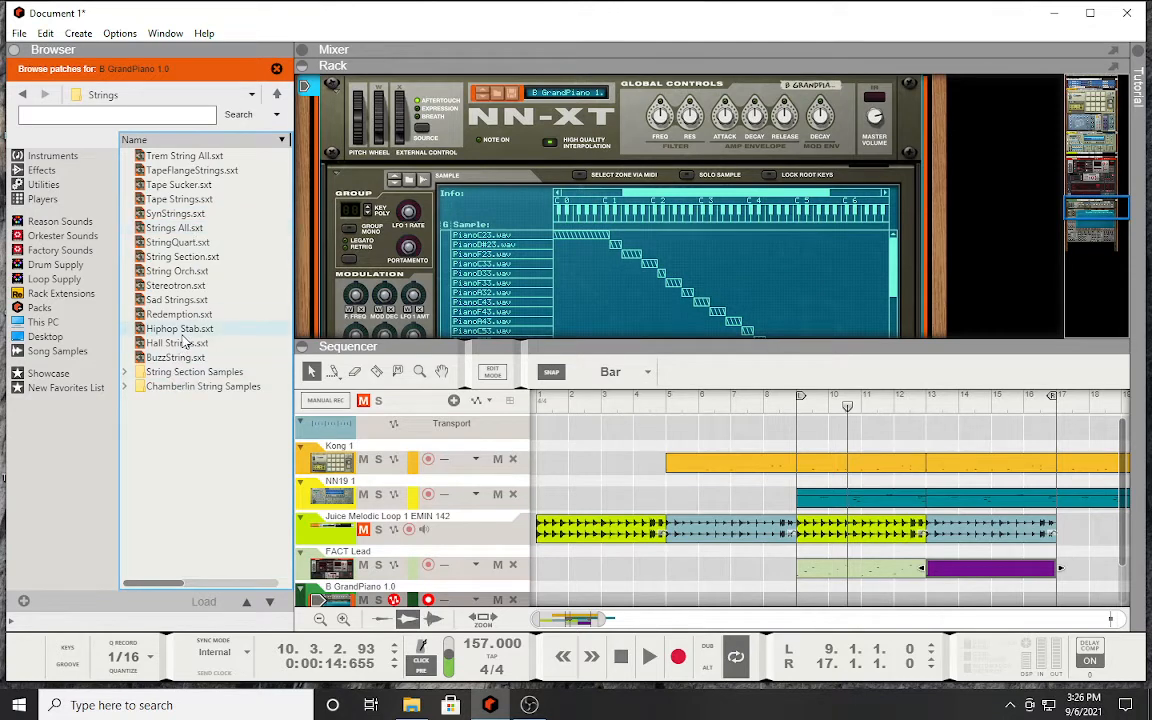
left_click(180, 199)
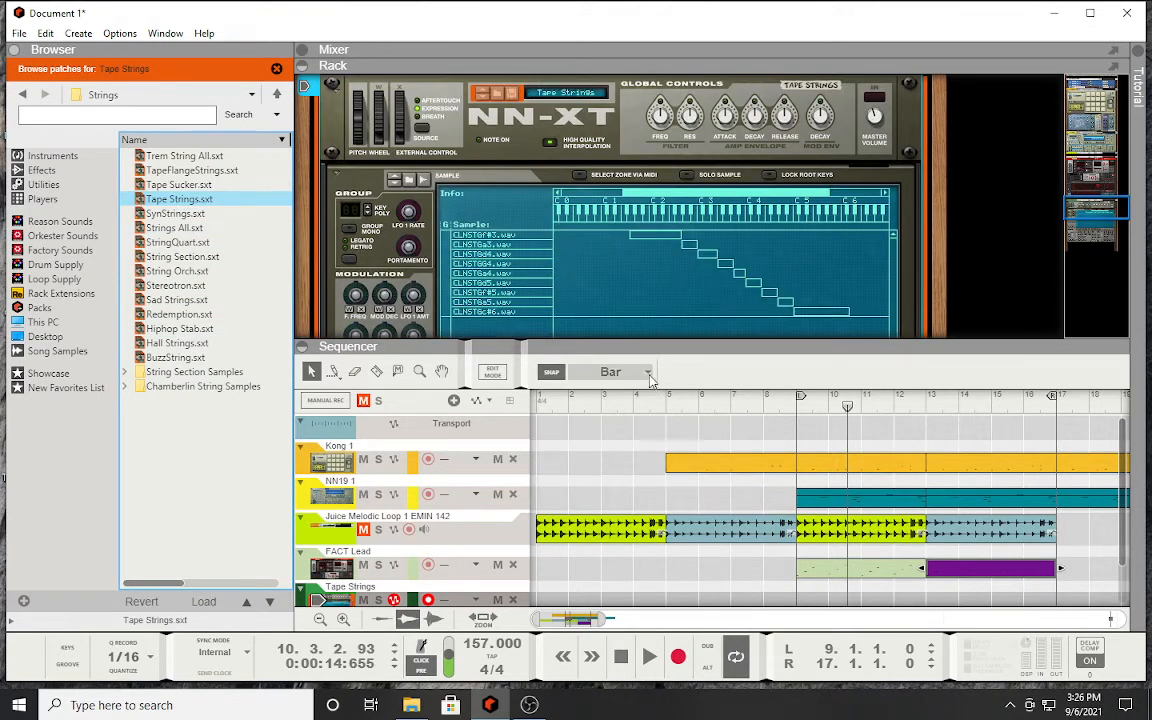
Step: Select all sample zones of the Tape Strings patch in the NN-XT remote editor
scroll(630, 290, "down", 5)
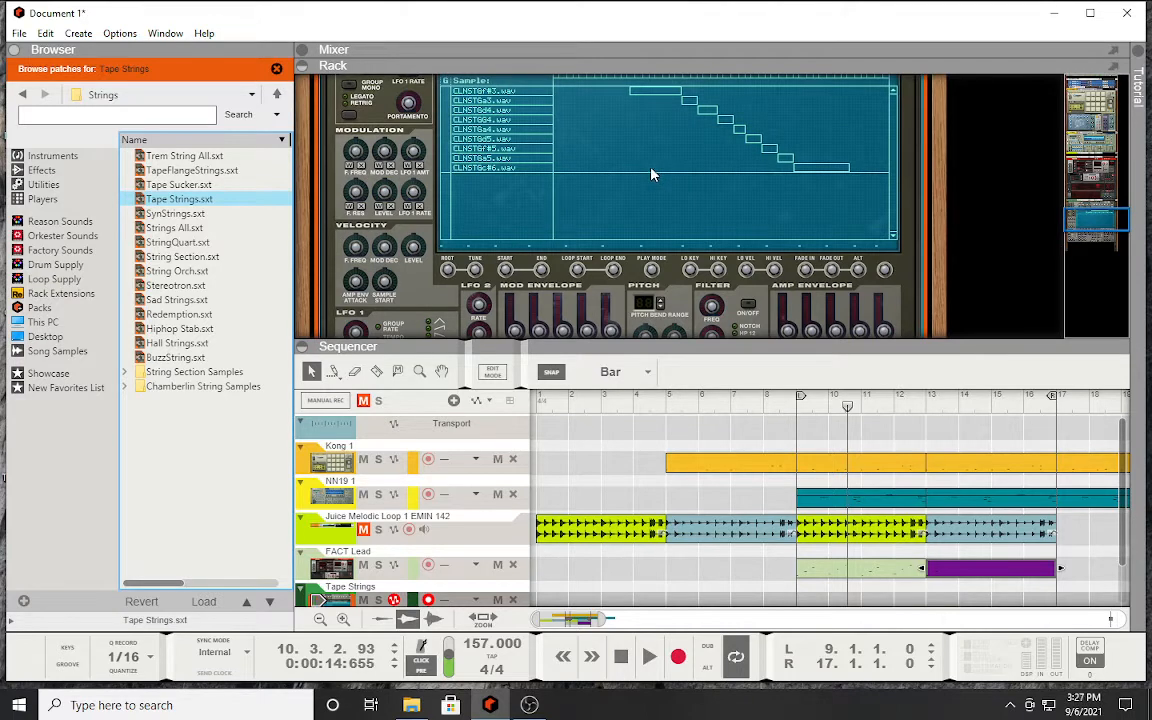
right_click(648, 175)
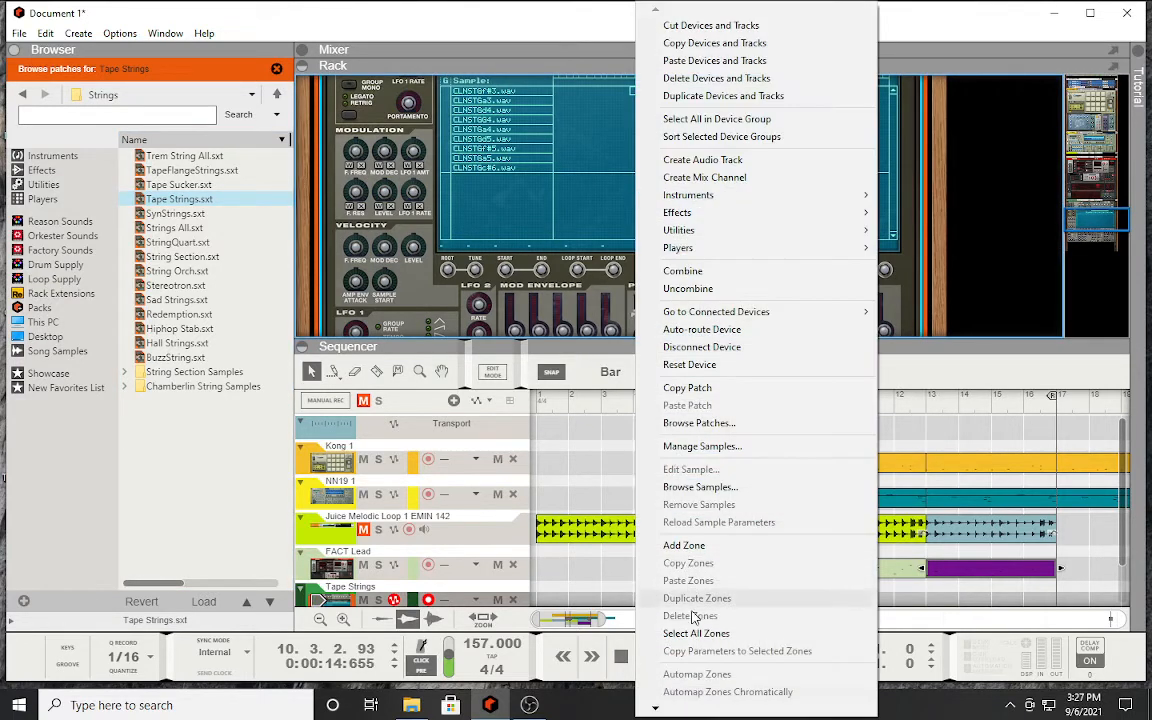
left_click(695, 634)
scroll(480, 205, "down", 3)
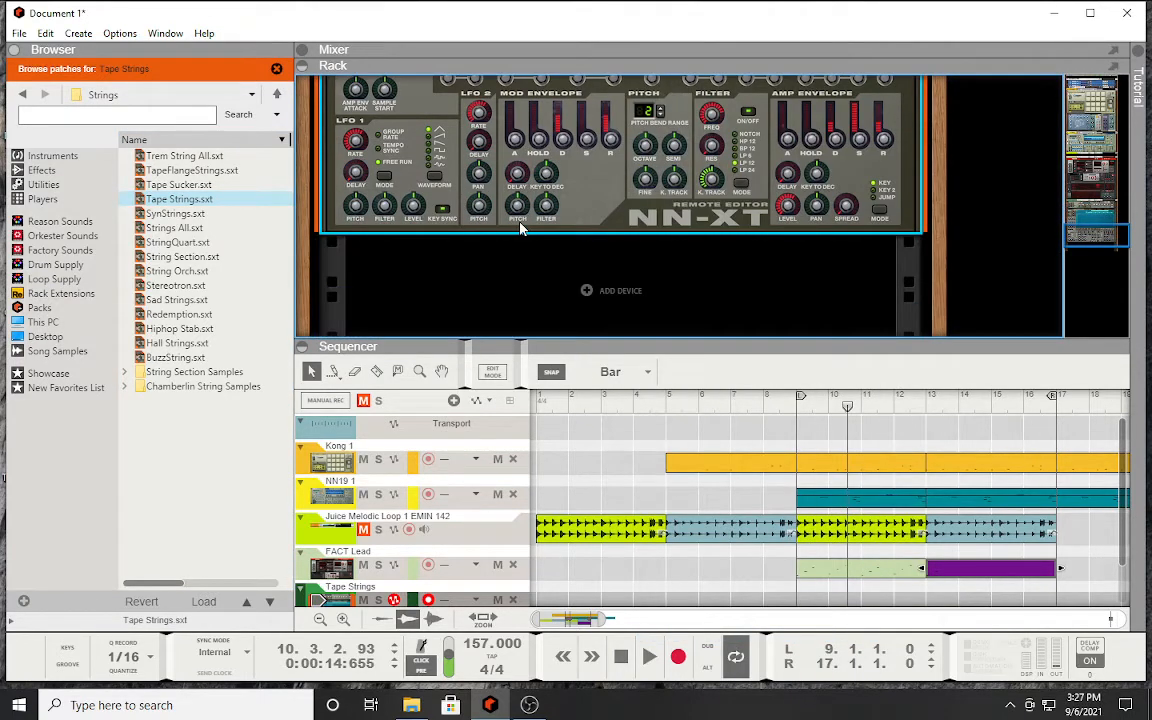
scroll(529, 122, "up", 1)
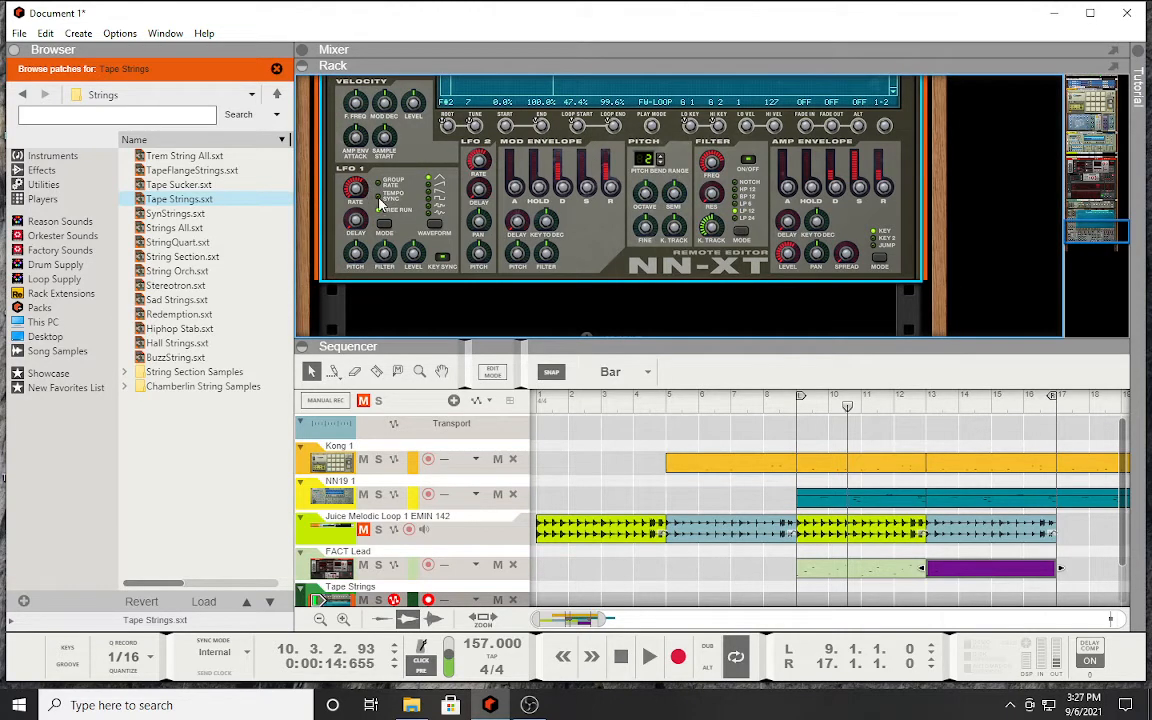
Step: Adjust the rate and pitch modulation of LFO 2 and LFO 1 for the selected NN-XT zones
mouse_move(481, 172)
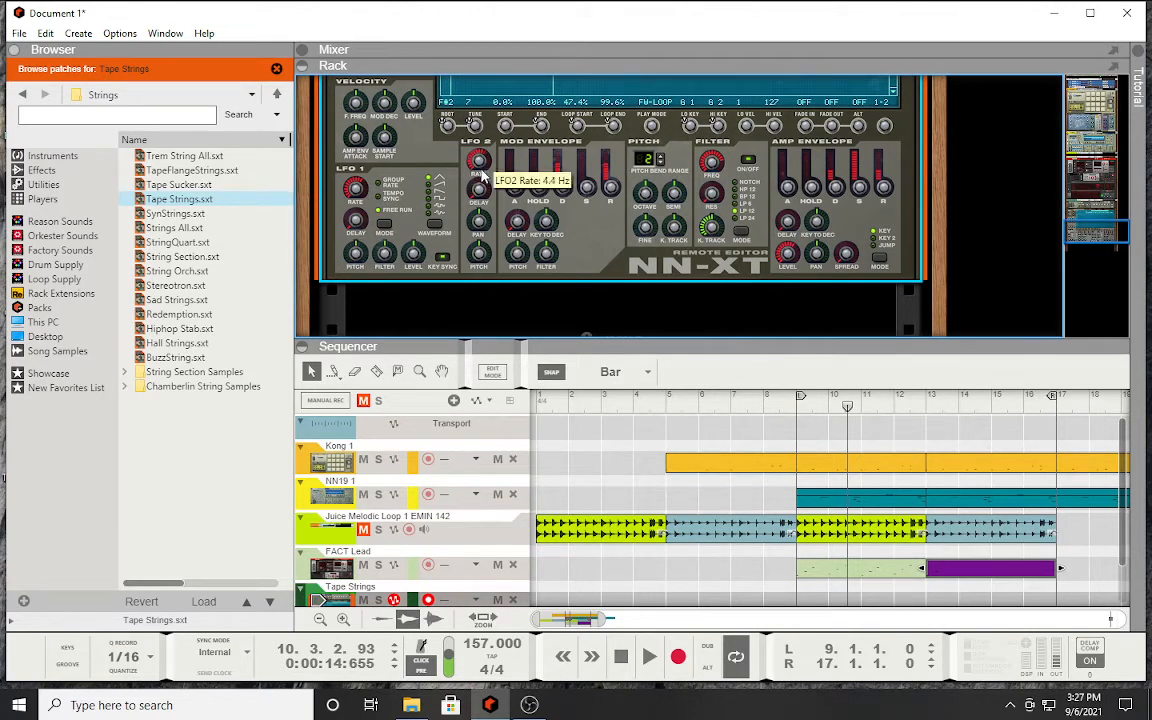
left_click_drag(481, 170, 481, 183)
mouse_move(476, 260)
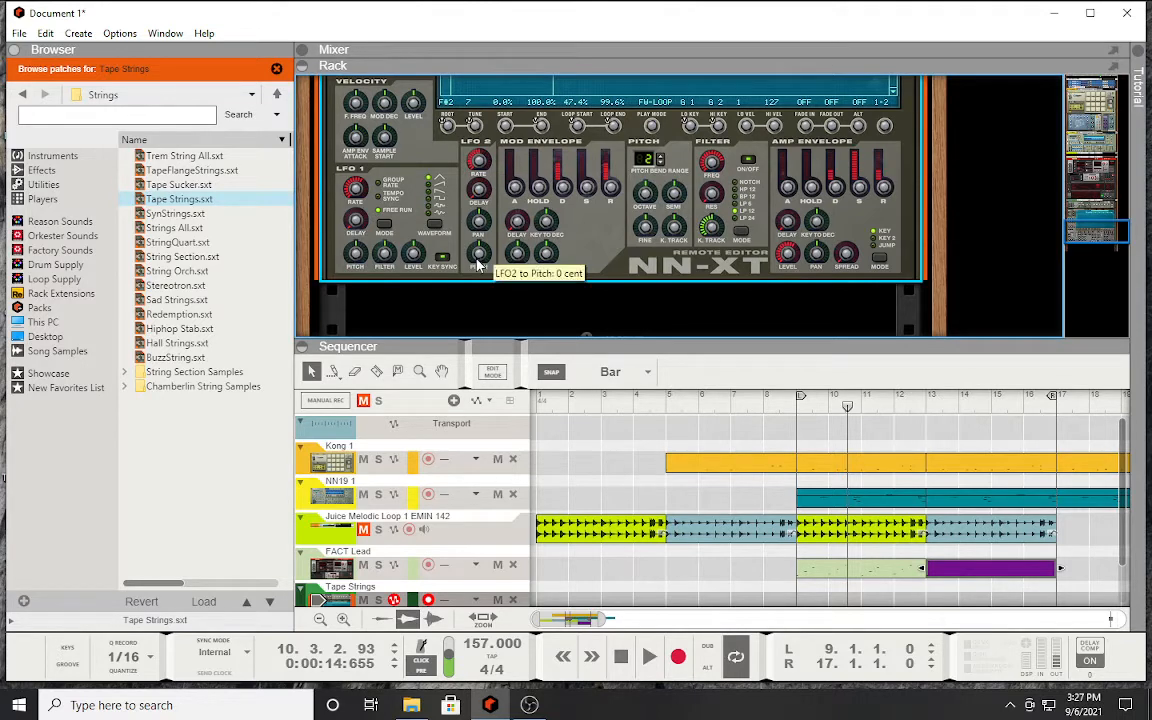
left_click_drag(478, 263, 478, 254)
left_click_drag(479, 162, 479, 212)
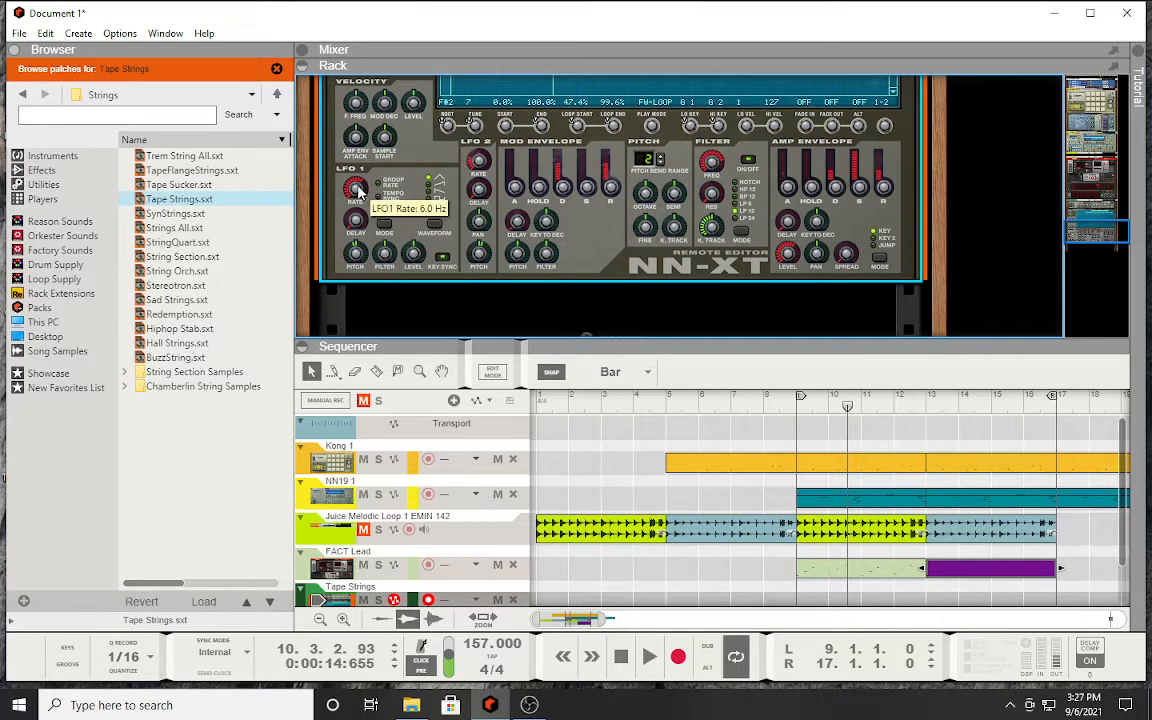
left_click_drag(356, 190, 365, 265)
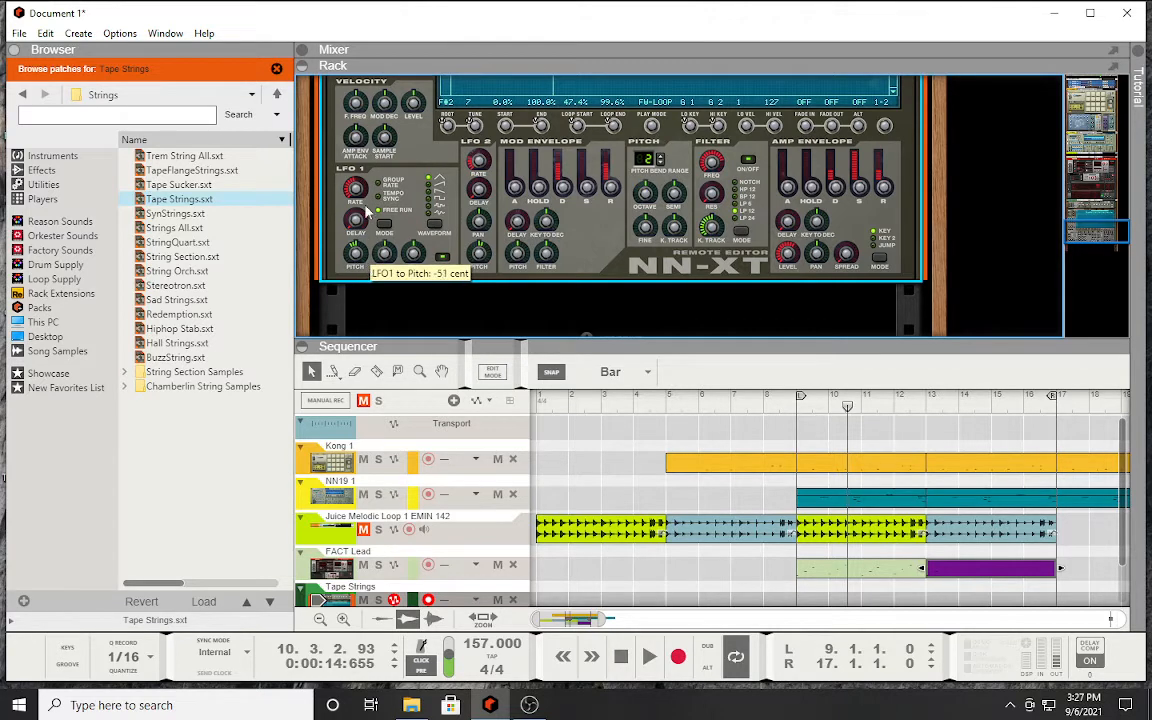
left_click_drag(349, 190, 362, 256)
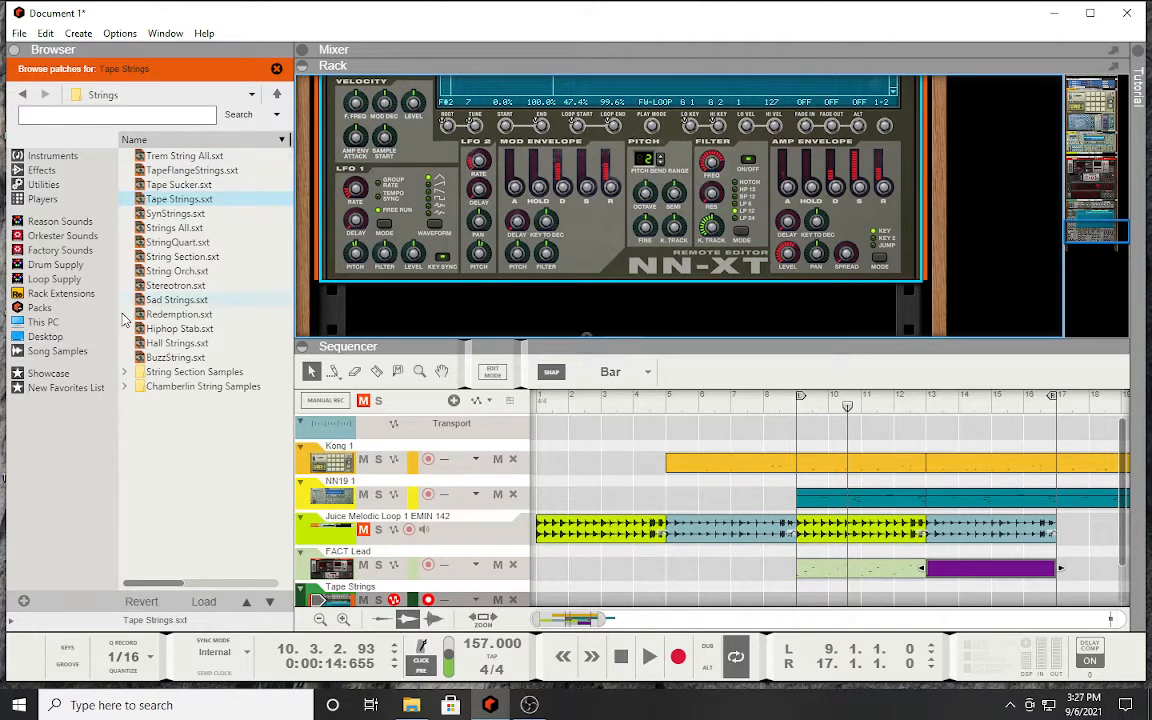
Step: Add The Echo effect below the Tape Strings NN-XT and reset the device to its init patch
left_click(40, 170)
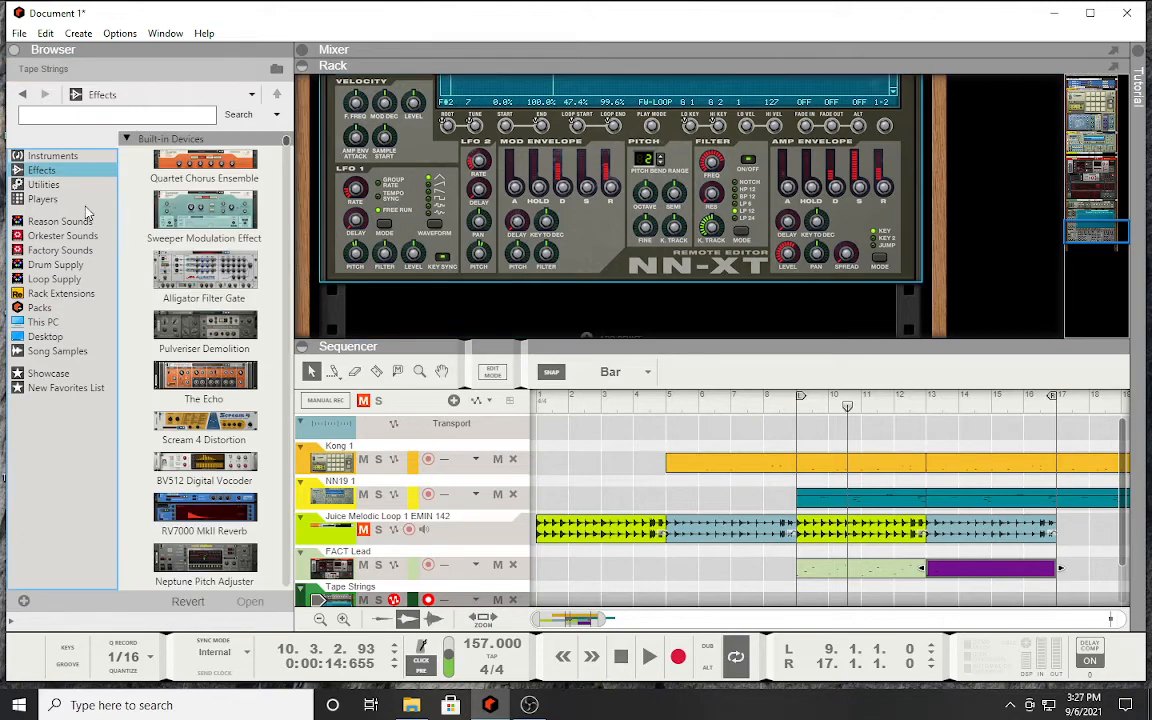
left_click_drag(205, 372, 405, 318)
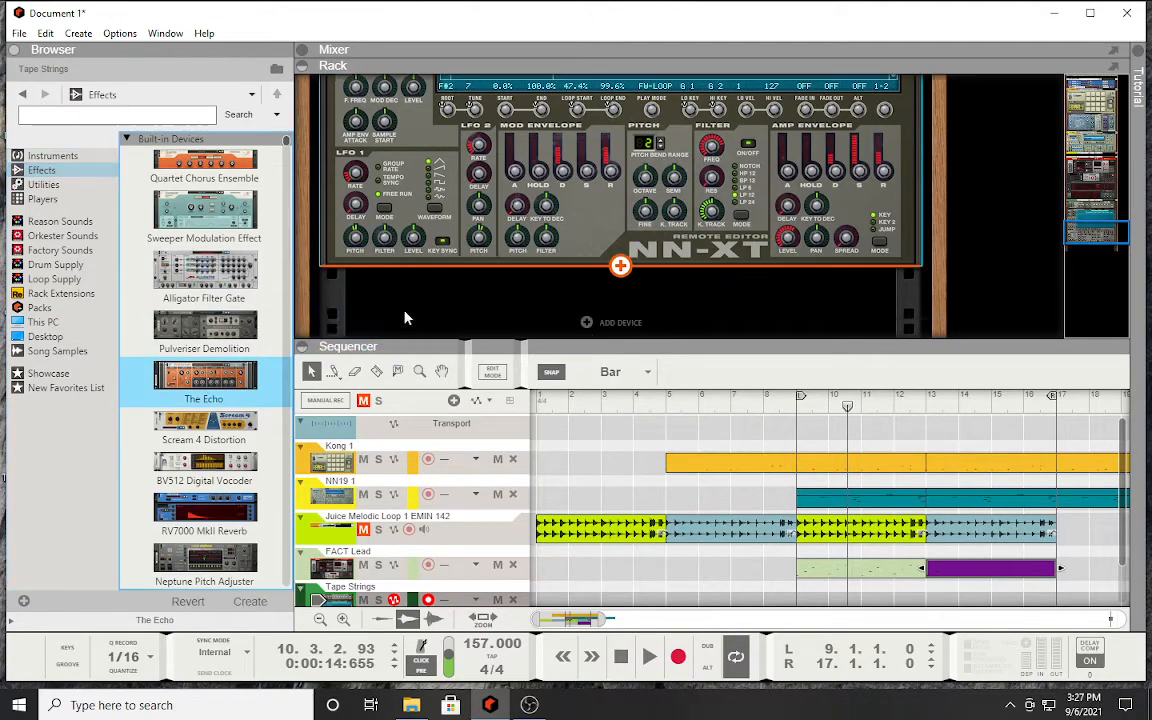
right_click(771, 258)
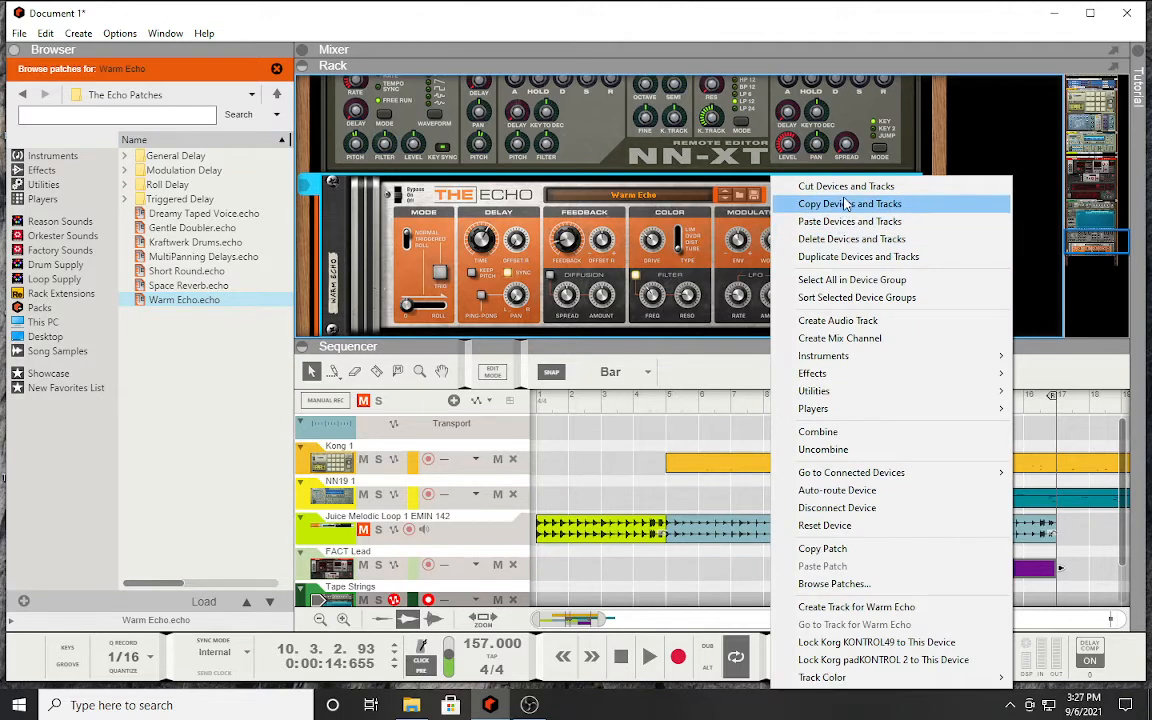
left_click(826, 525)
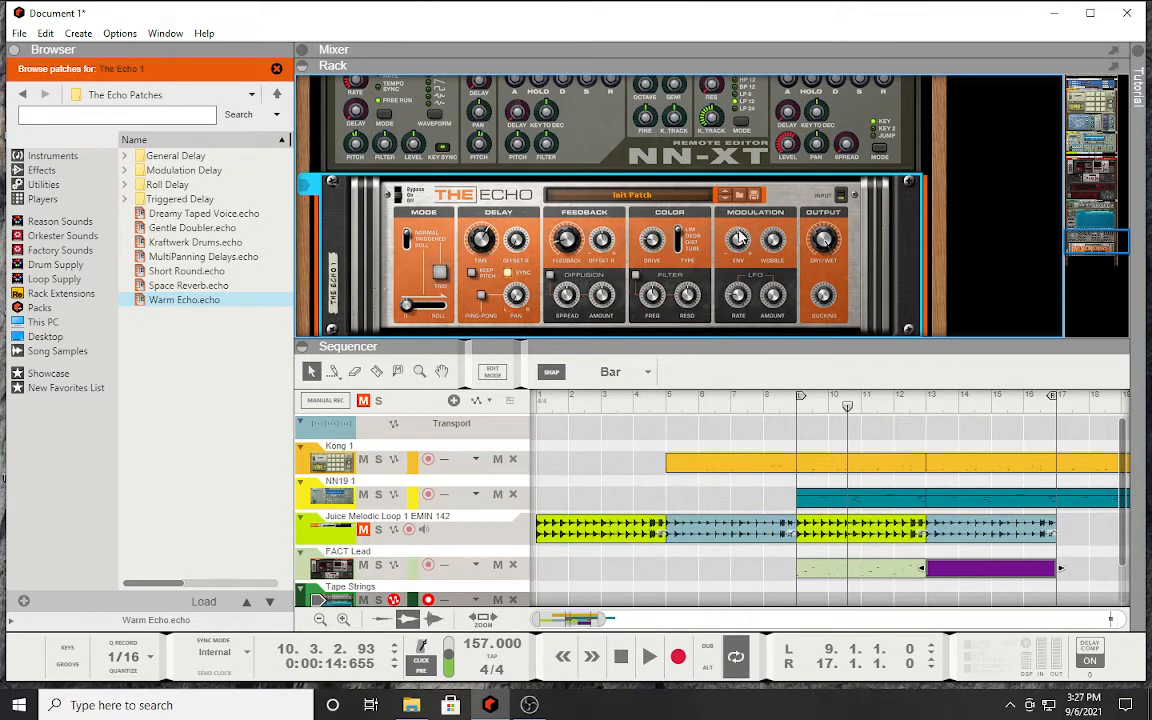
Step: Adjust The Echo's dry/wet balance and delay time
left_click_drag(822, 355, 825, 340)
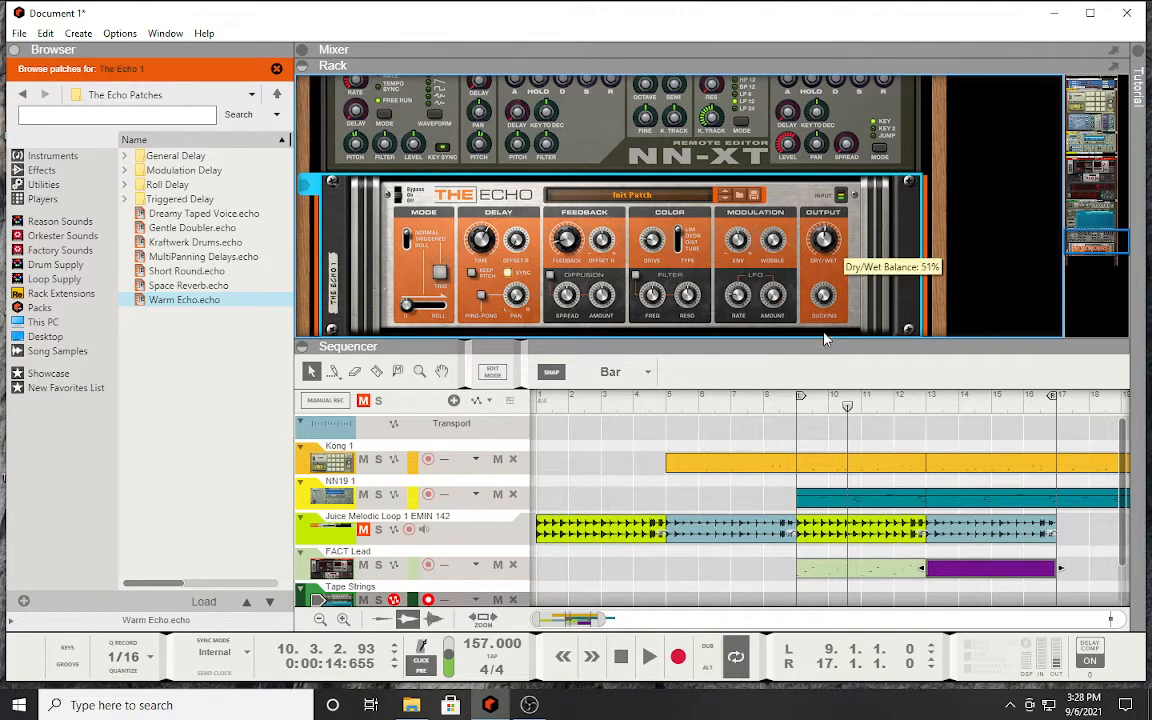
left_click_drag(822, 240, 817, 264)
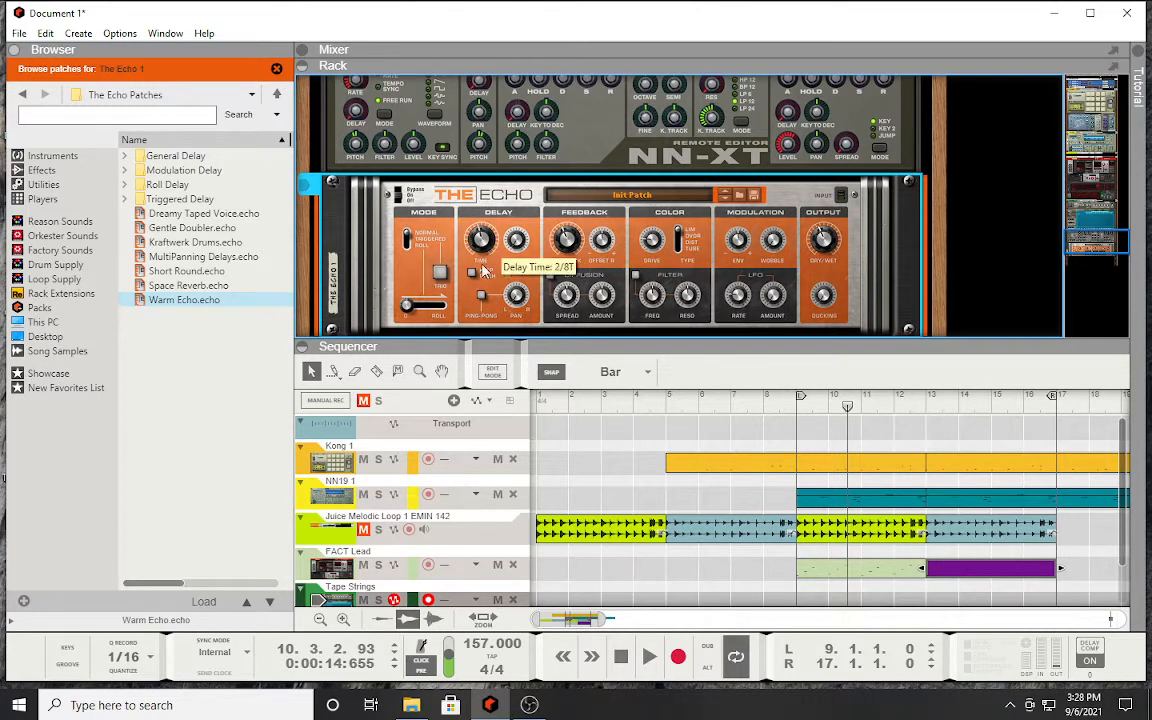
left_click_drag(488, 306, 488, 312)
left_click_drag(484, 242, 490, 212)
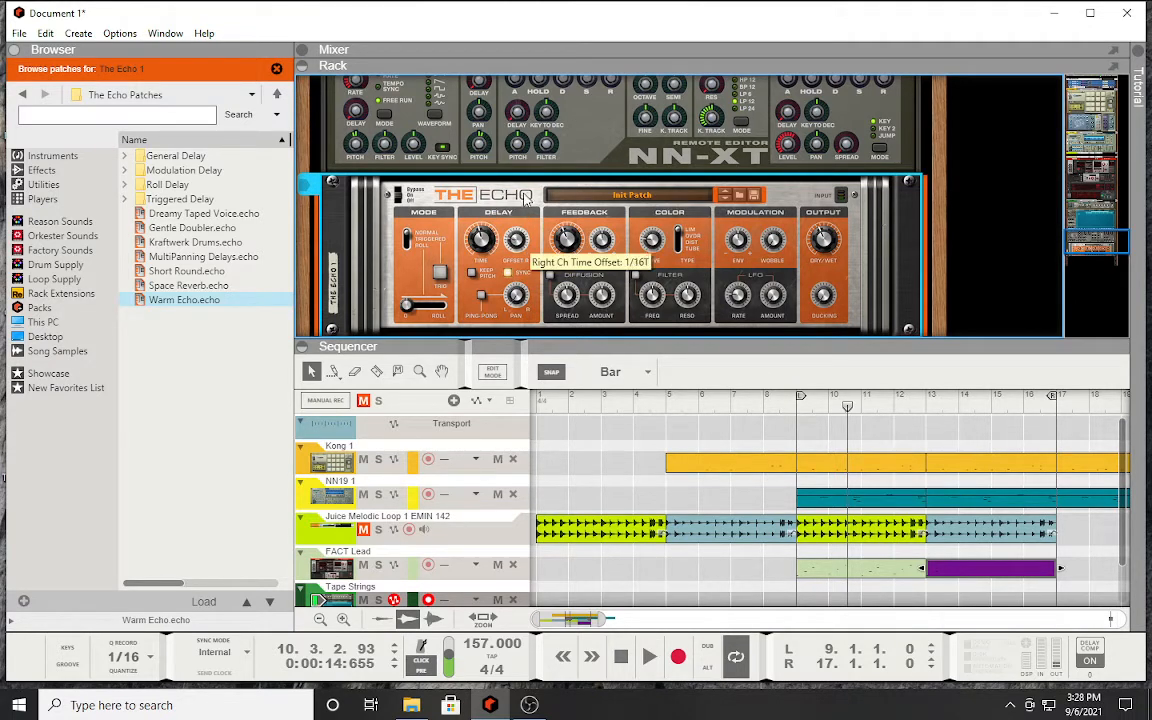
Step: Adjust The Echo's right-channel time offset and modulation, and enable its ping-pong, diffusion and filter sections
left_click_drag(527, 199, 532, 180)
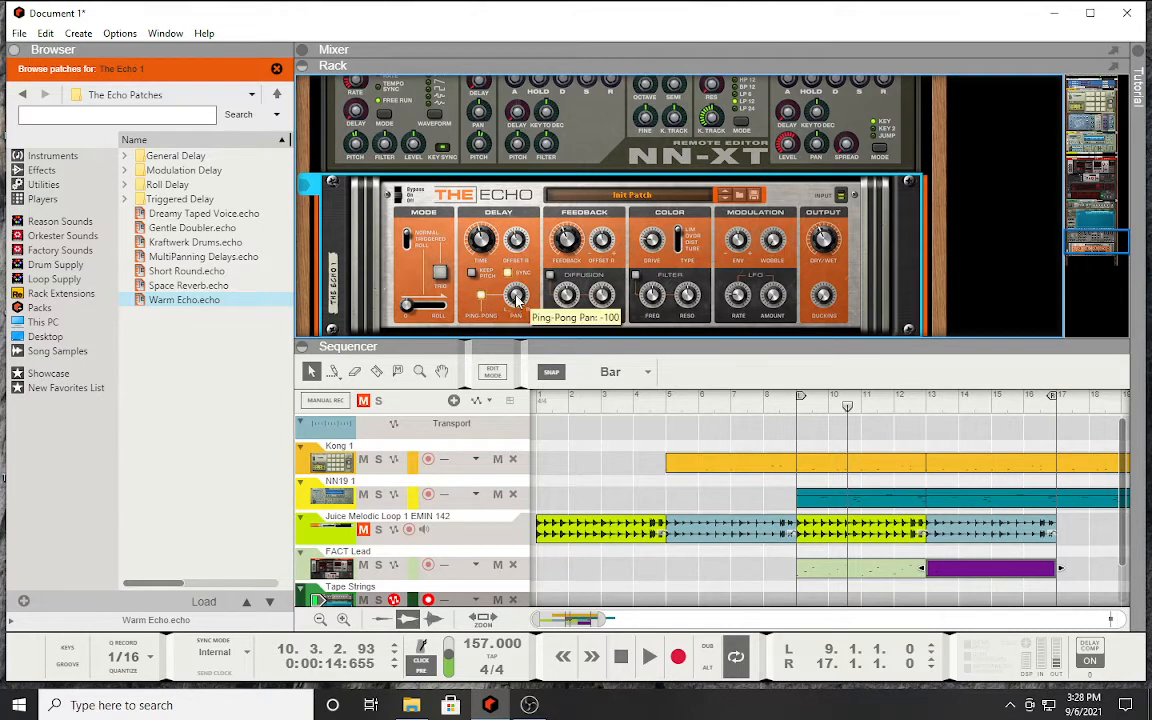
left_click_drag(519, 247, 529, 214)
left_click(552, 278)
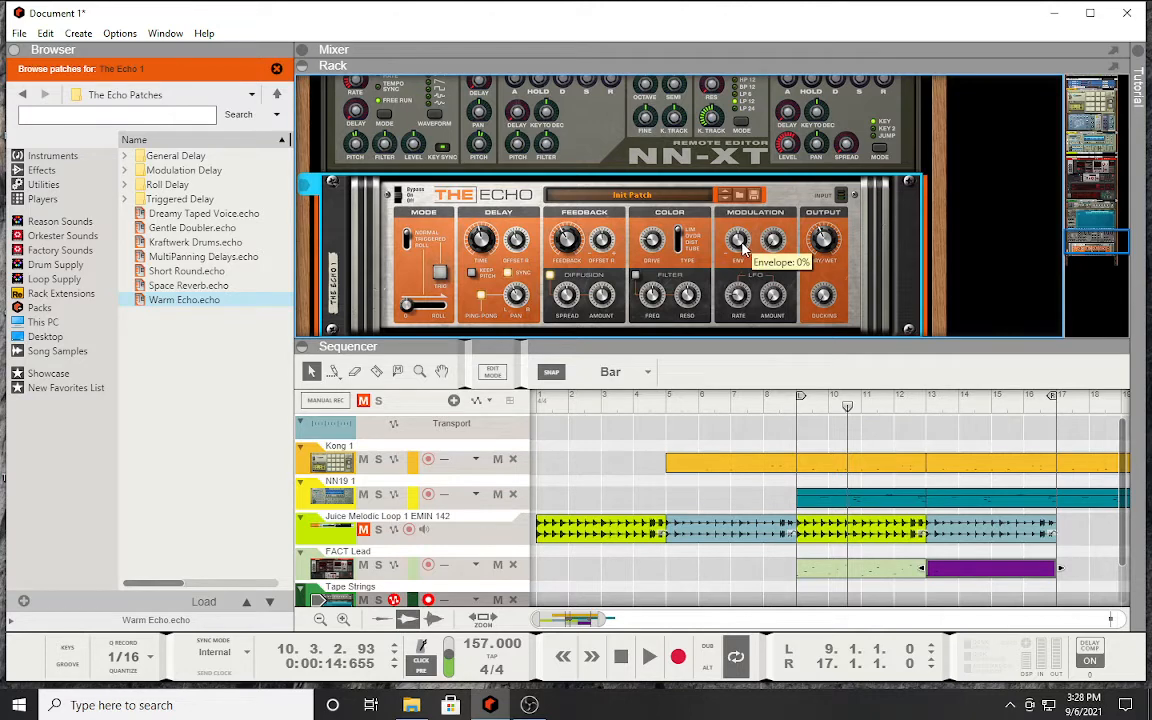
left_click_drag(741, 240, 778, 238)
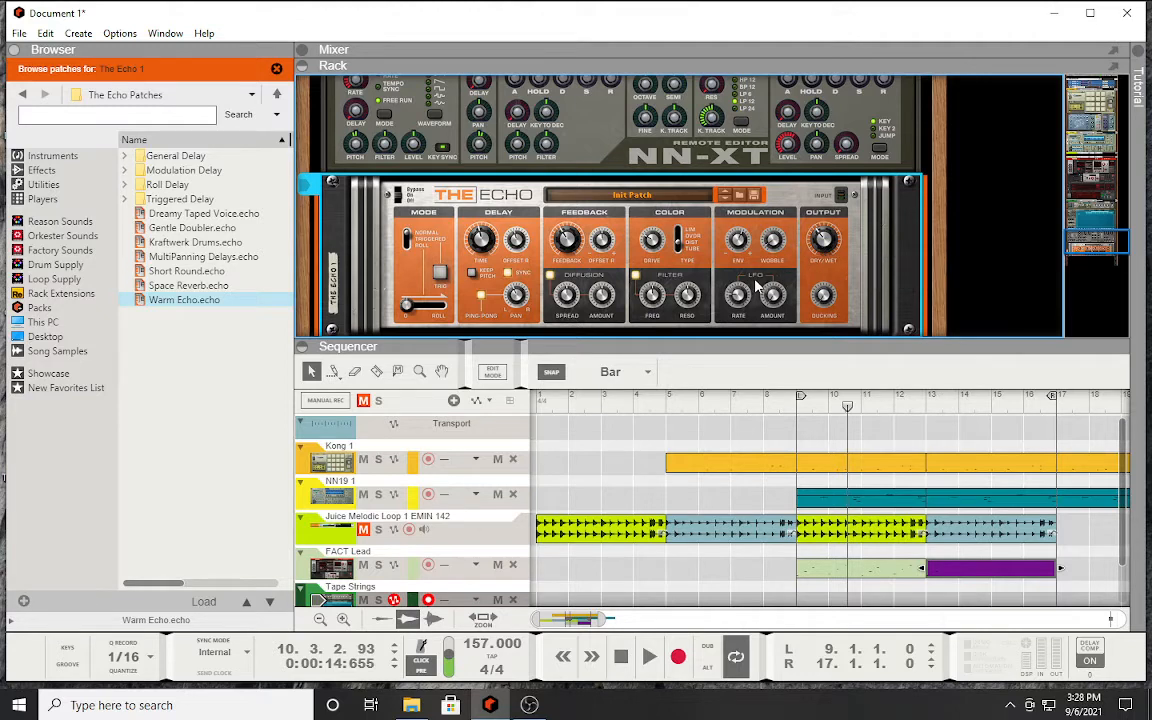
Step: Add the Scales & Chords player to the Tape Strings NN-XT in the rack
scroll(757, 287, "up", 3)
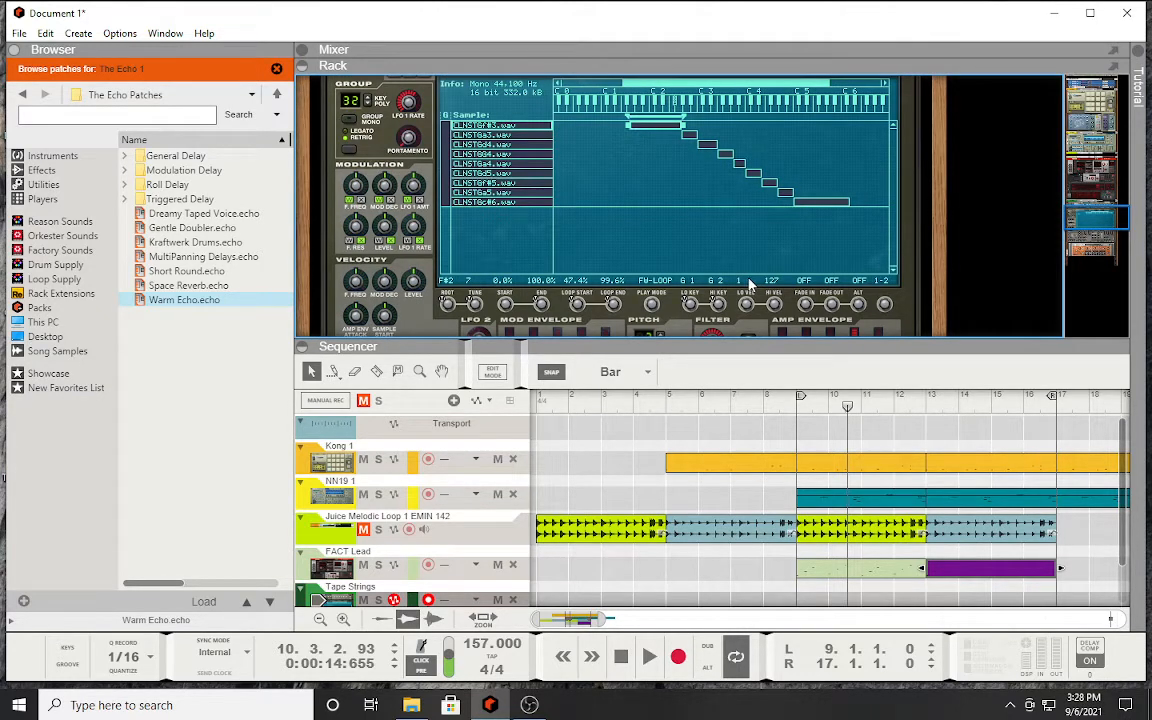
scroll(650, 257, "up", 5)
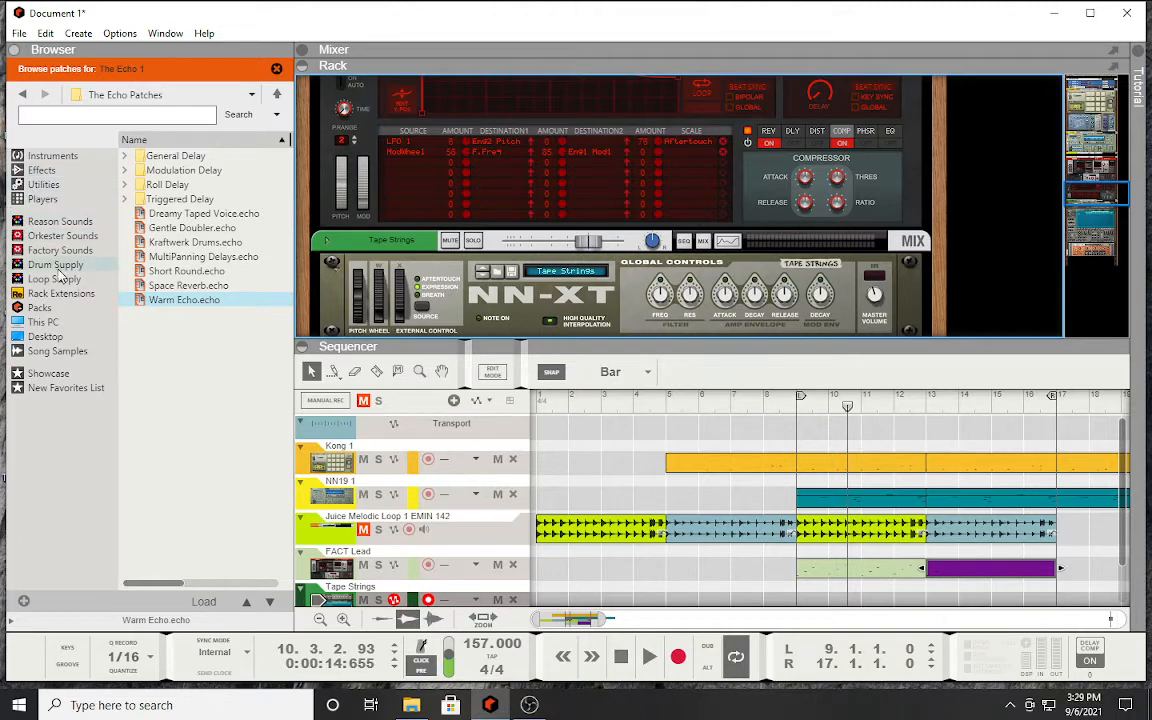
left_click(42, 199)
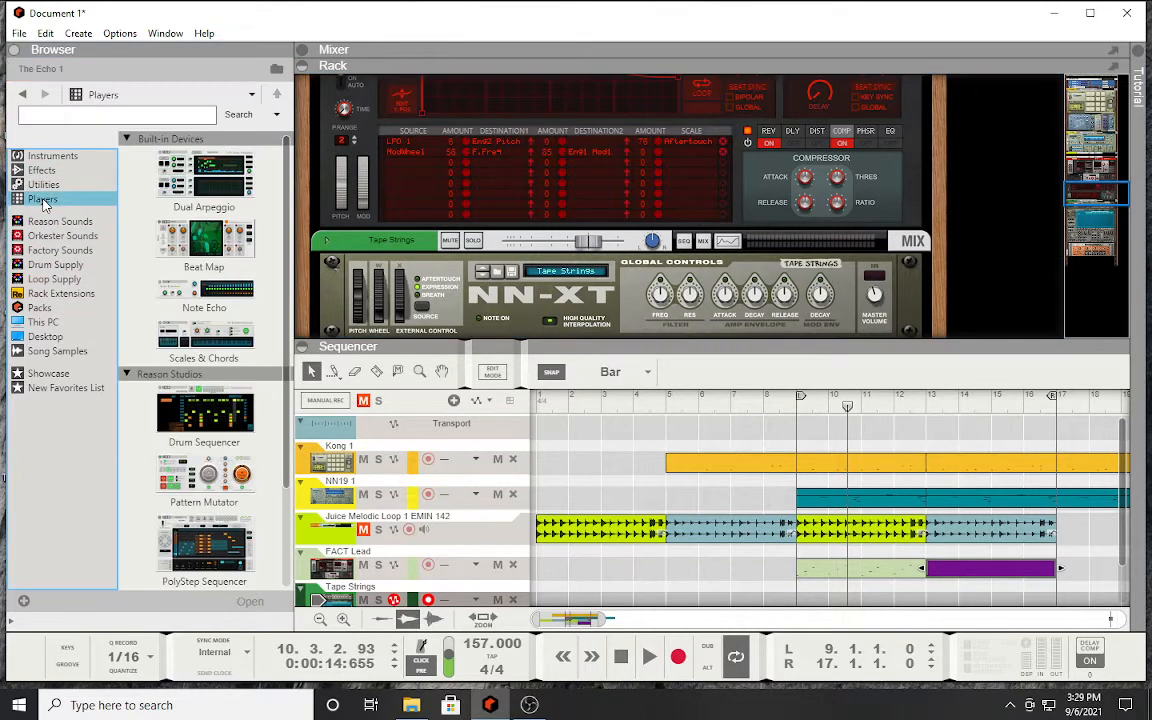
scroll(449, 235, "up", 3)
scroll(449, 235, "down", 6)
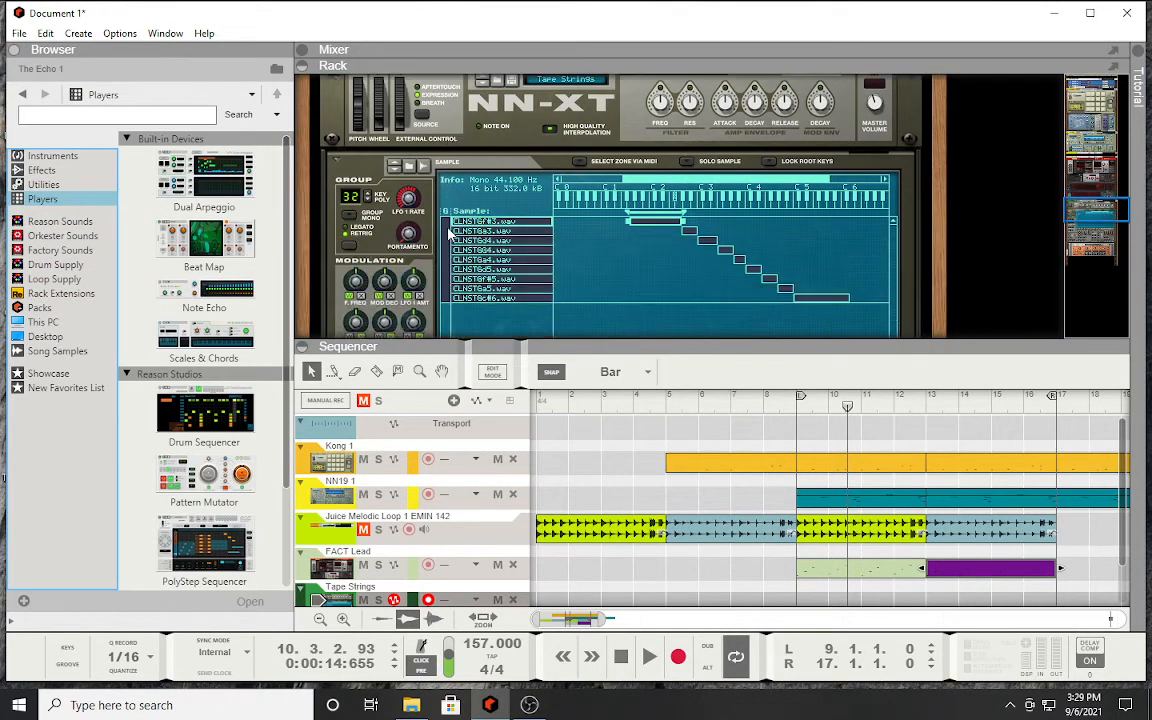
scroll(464, 236, "up", 2)
left_click(684, 222)
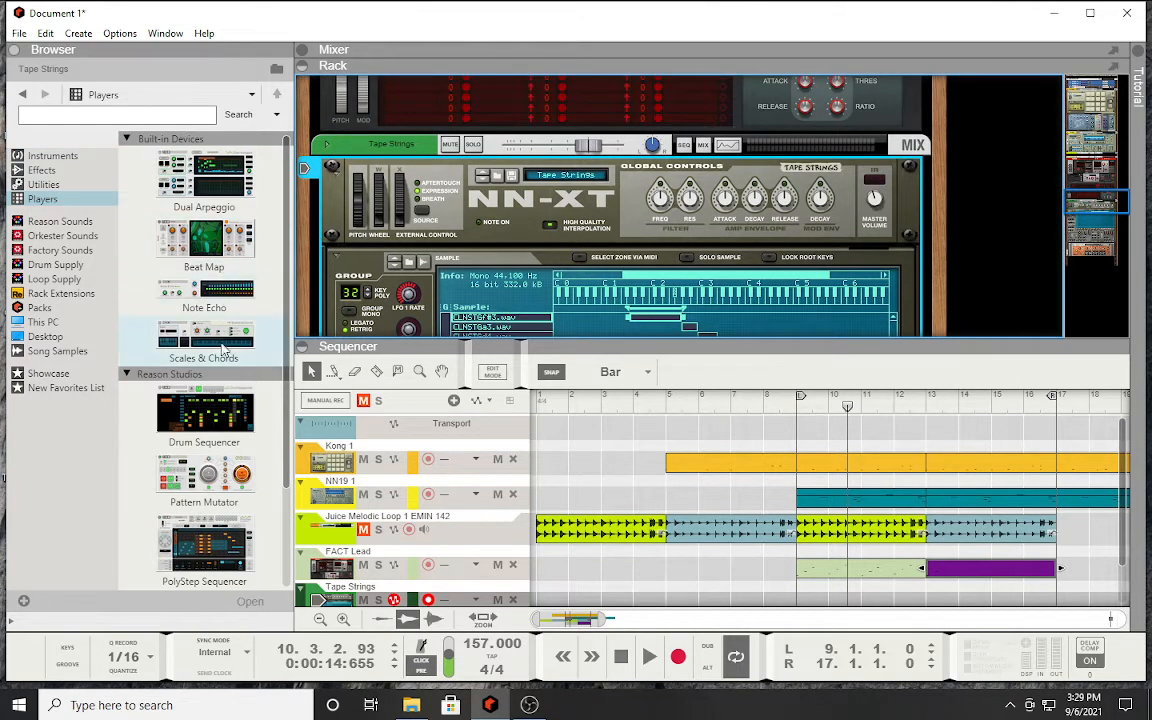
left_click_drag(215, 345, 414, 170)
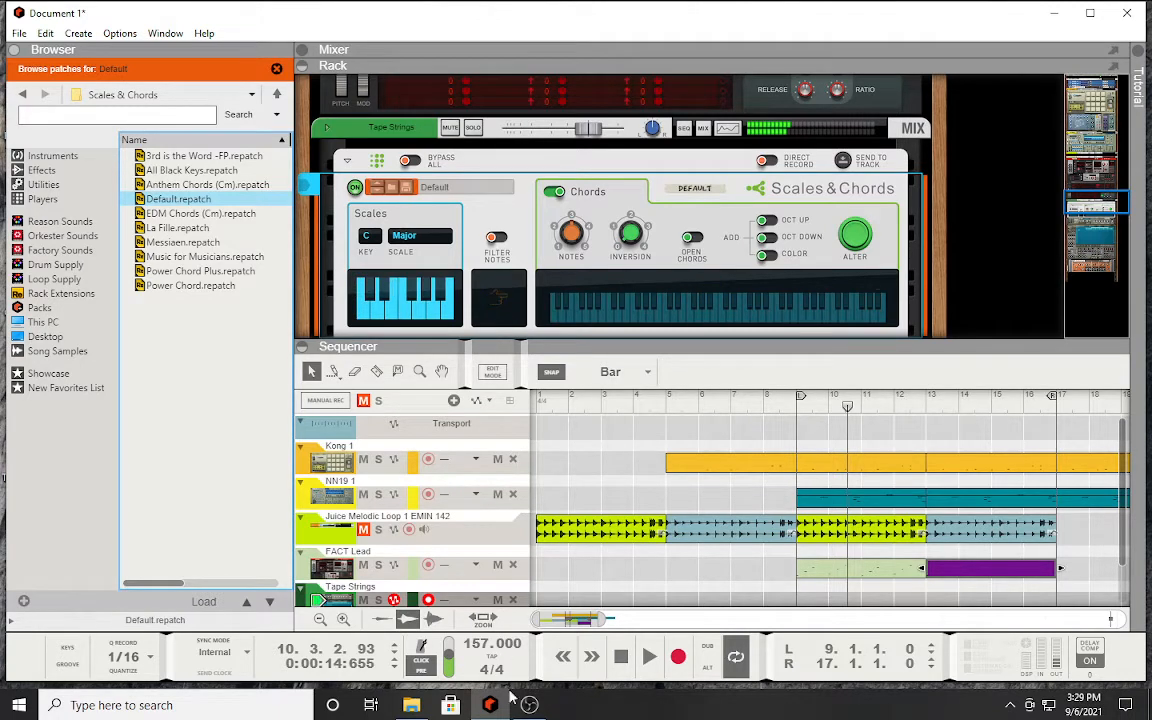
Step: Record a chord part on the Tape Strings track from bar 9 to bar 17 and stop playback
left_click(645, 671)
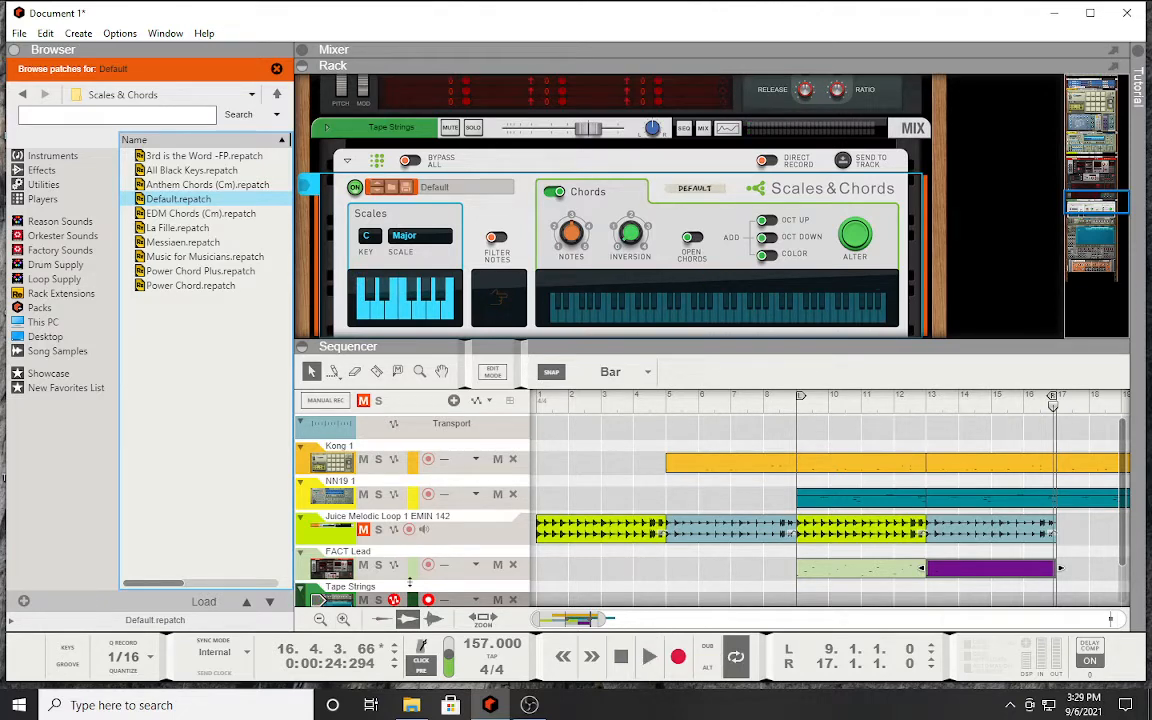
left_click(367, 580)
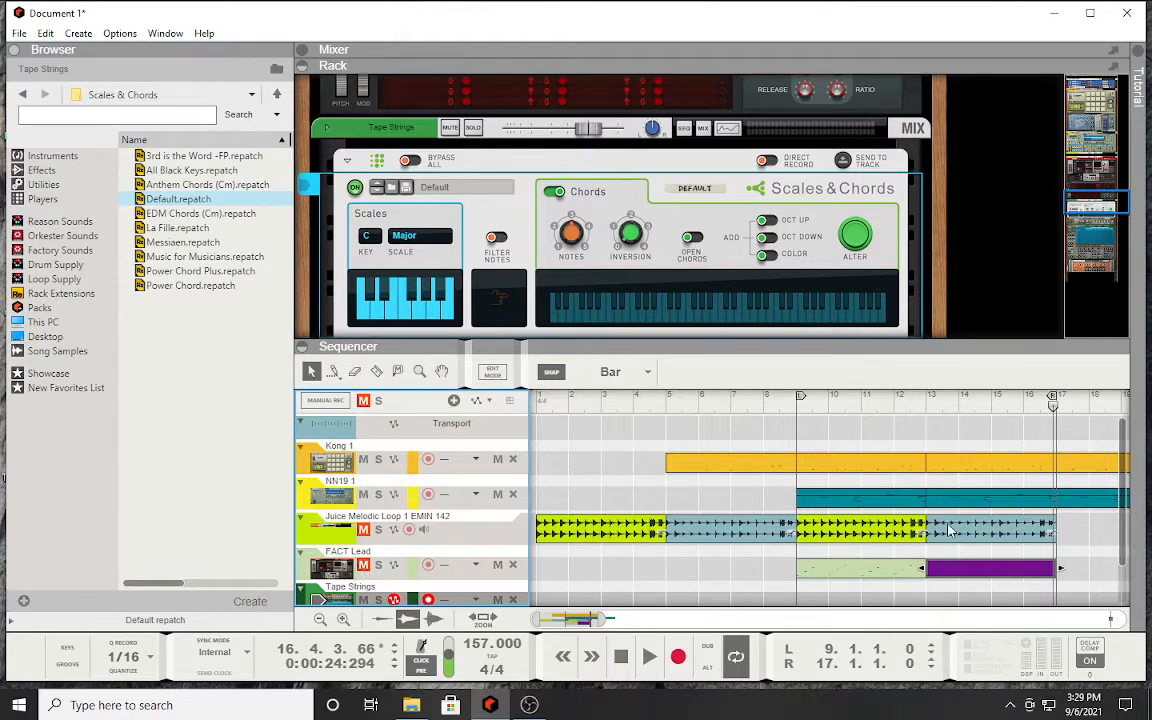
scroll(752, 430, "down", 1)
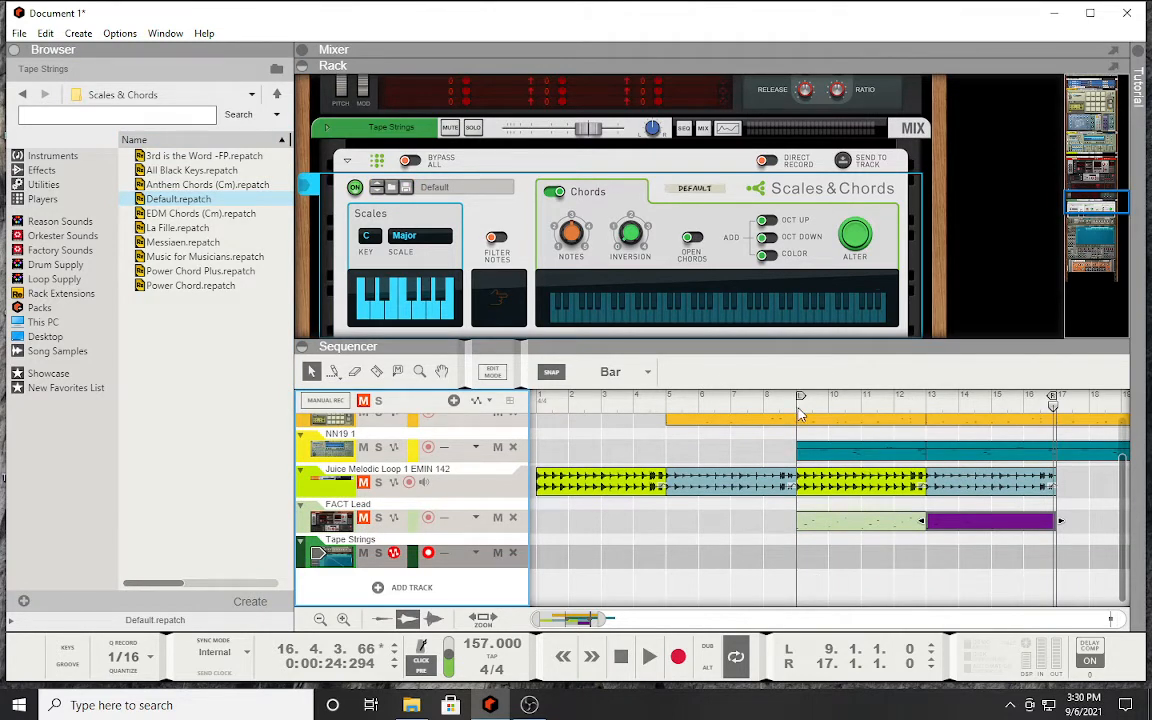
left_click(797, 406)
left_click(679, 658)
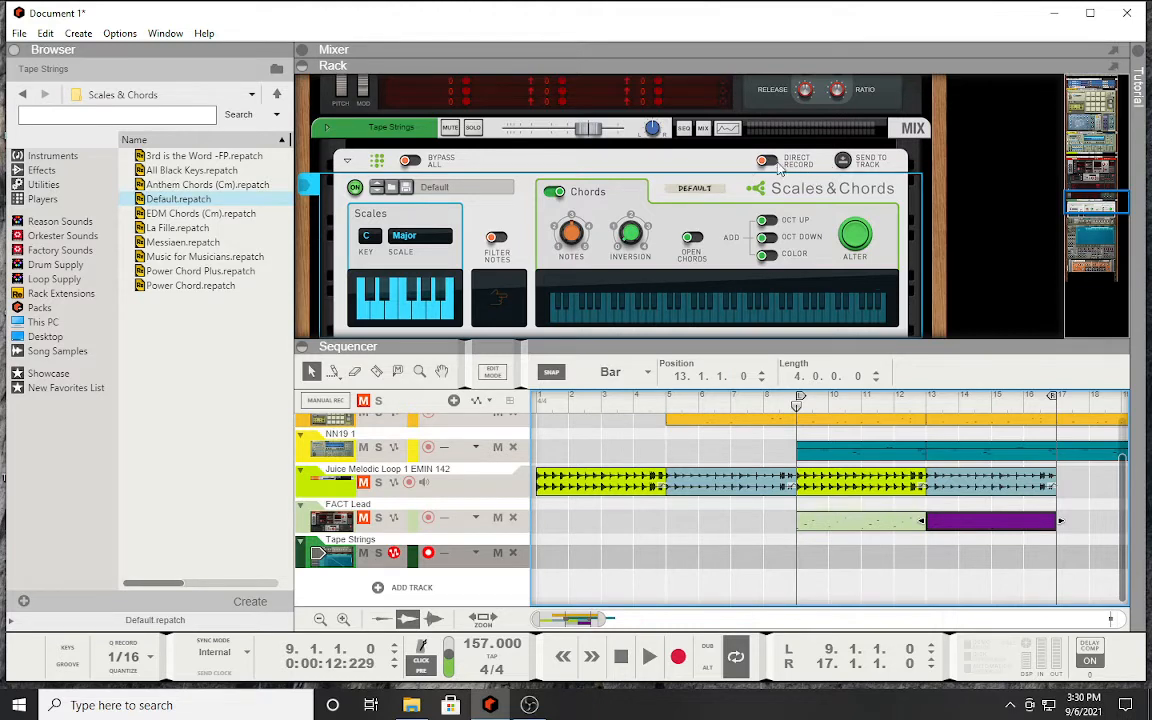
left_click(700, 152)
scroll(780, 220, "down", 3)
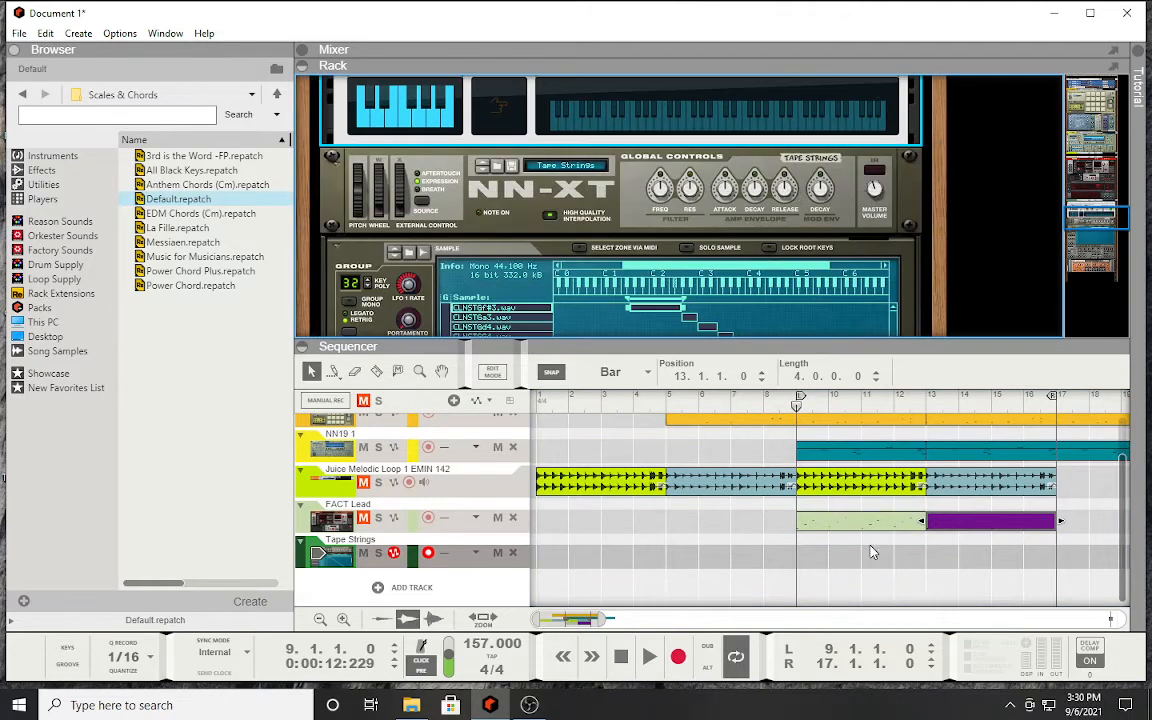
left_click(679, 658)
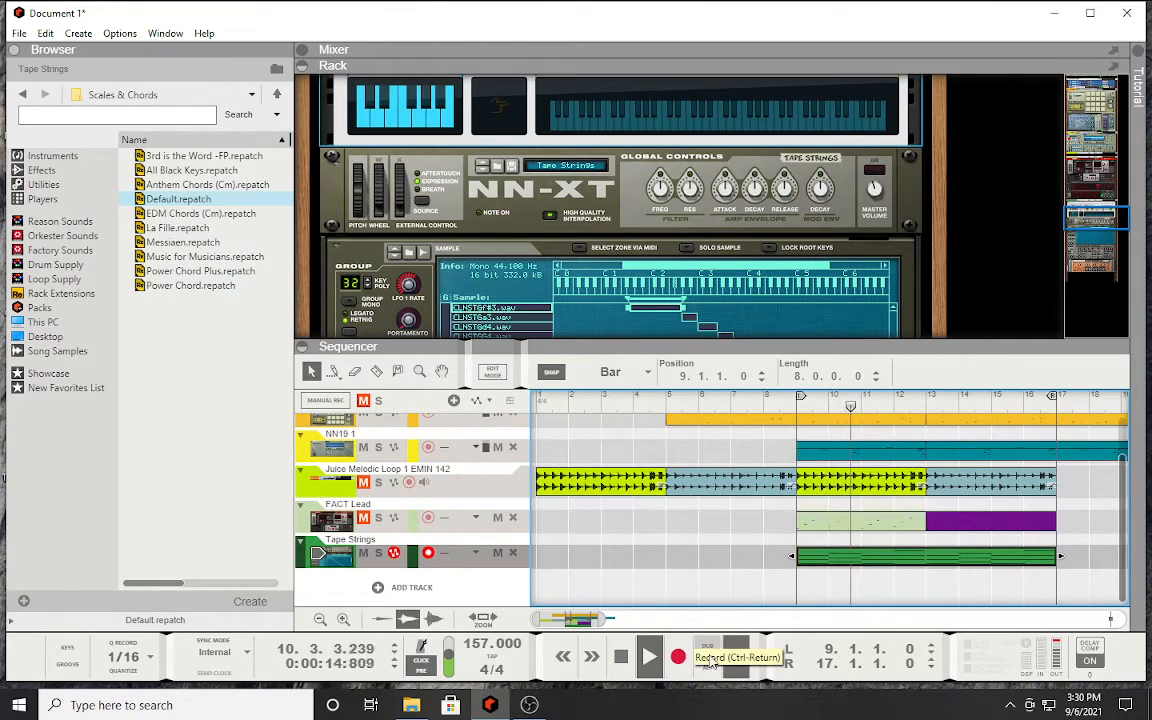
left_click(620, 662)
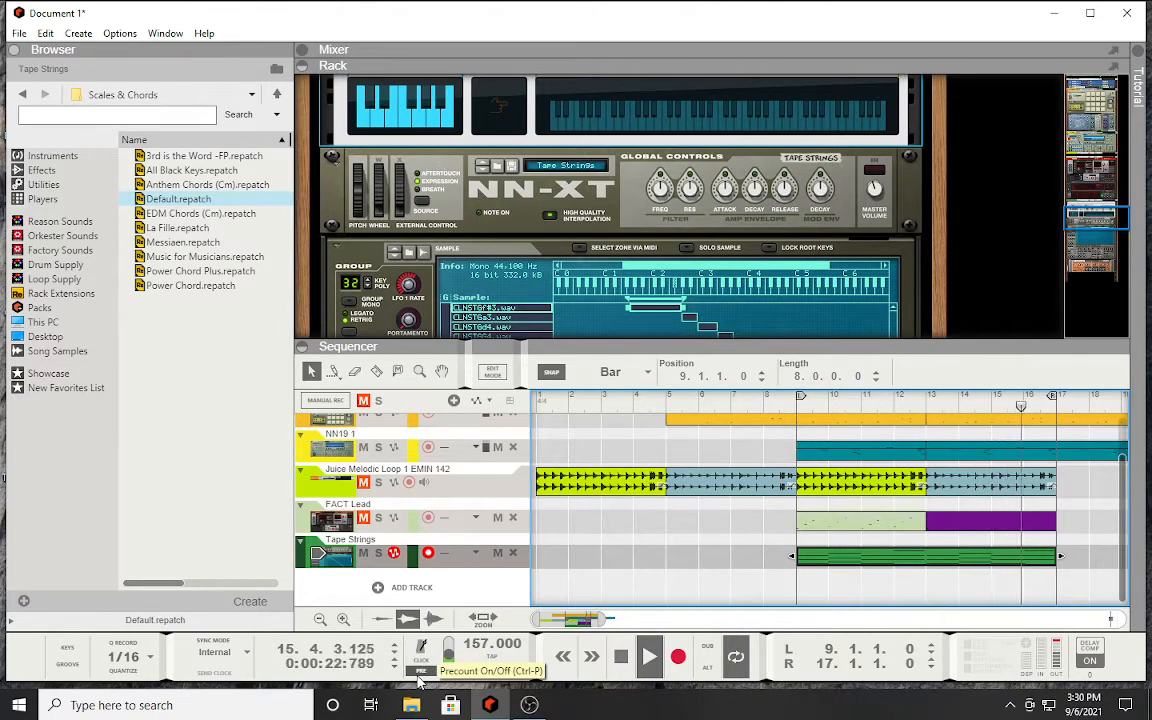
left_click(620, 660)
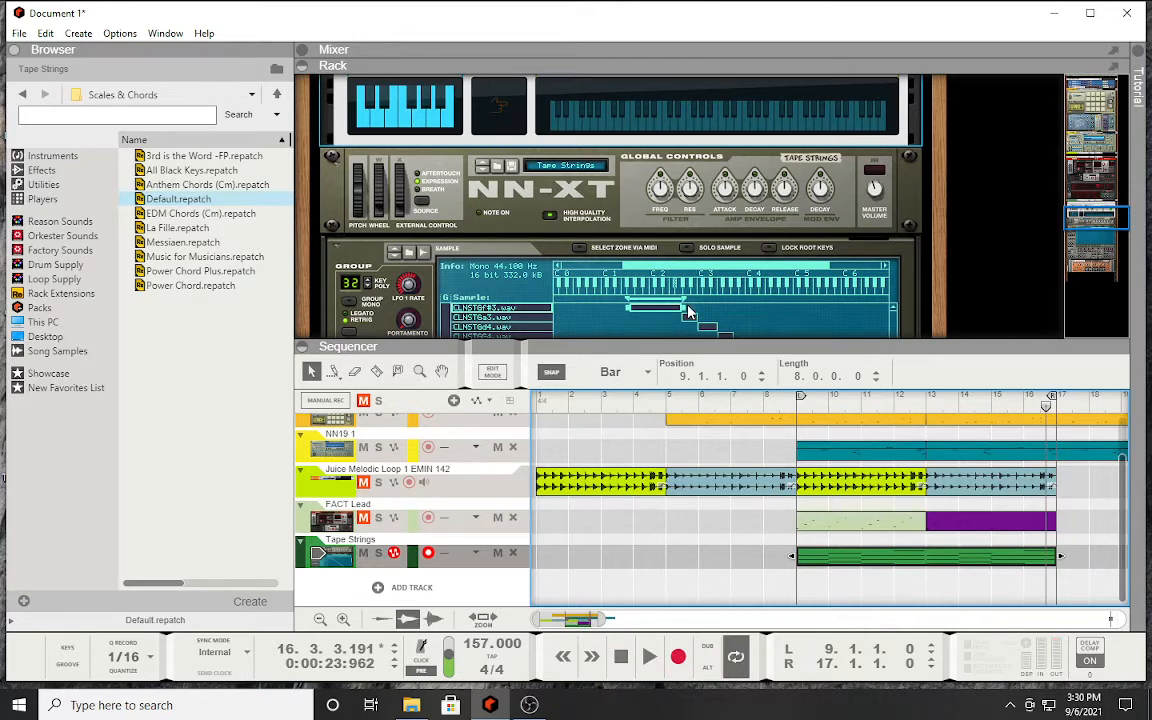
Step: Try the Custom and Phrygian scales in the Tape Strings' Scales & Chords player, and restore the Major scale
left_click(775, 203)
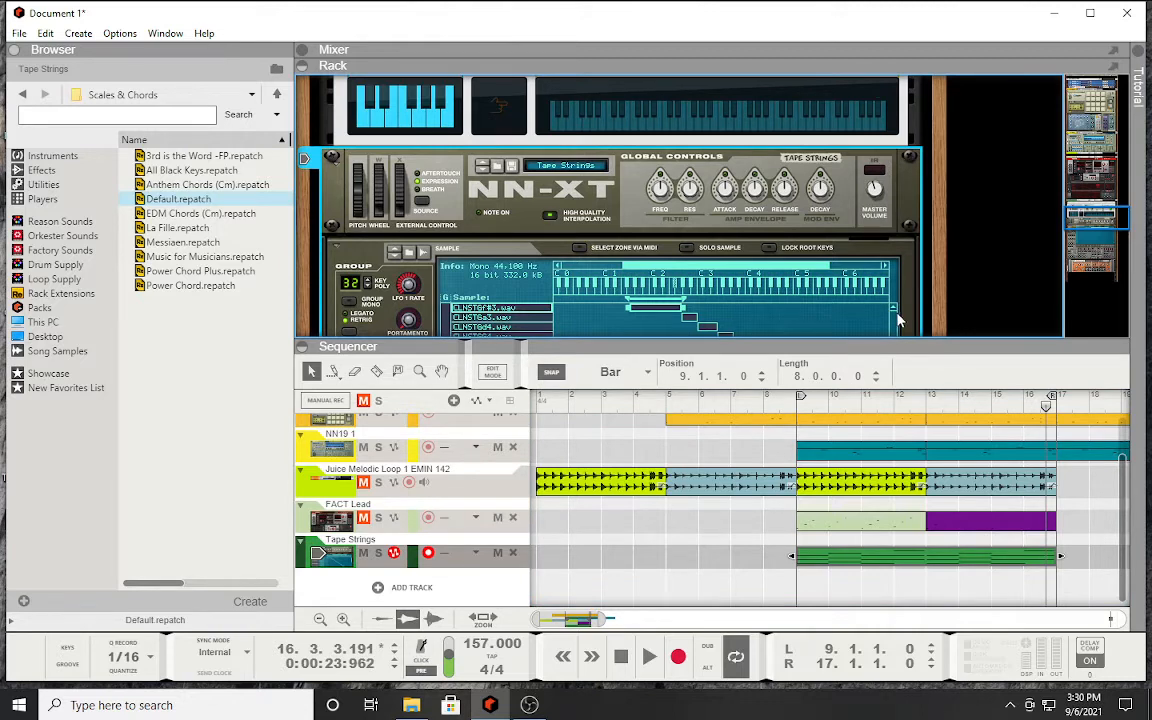
scroll(673, 190, "up", 2)
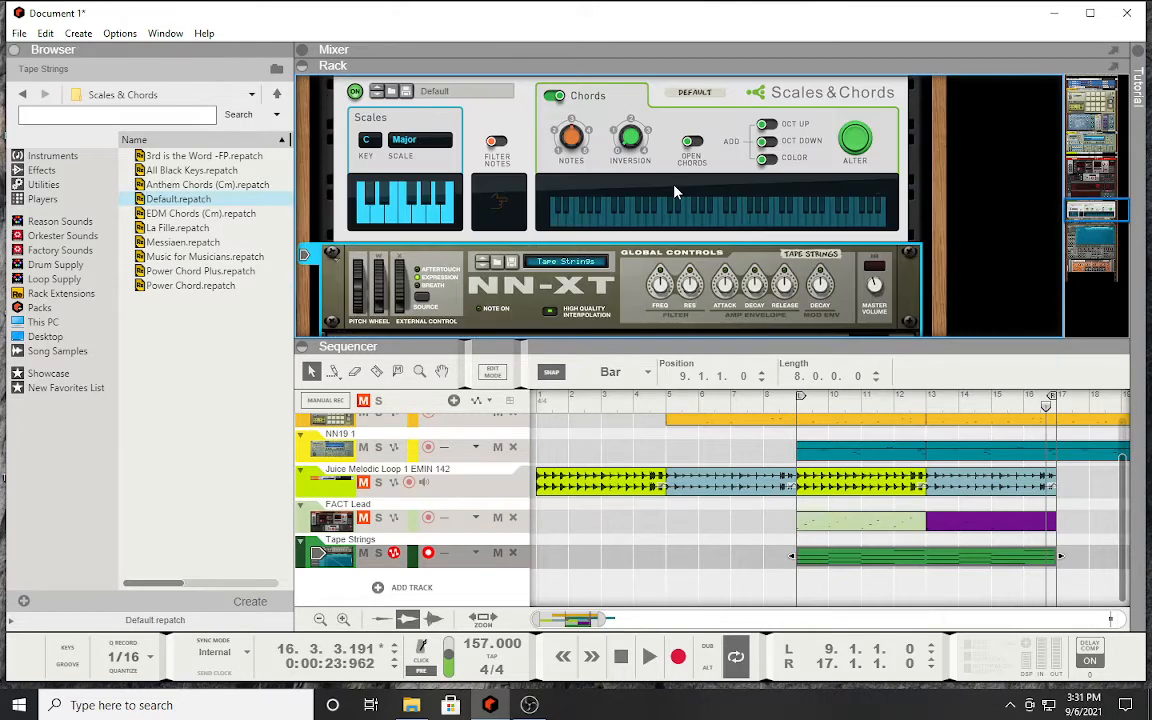
scroll(674, 190, "up", 3)
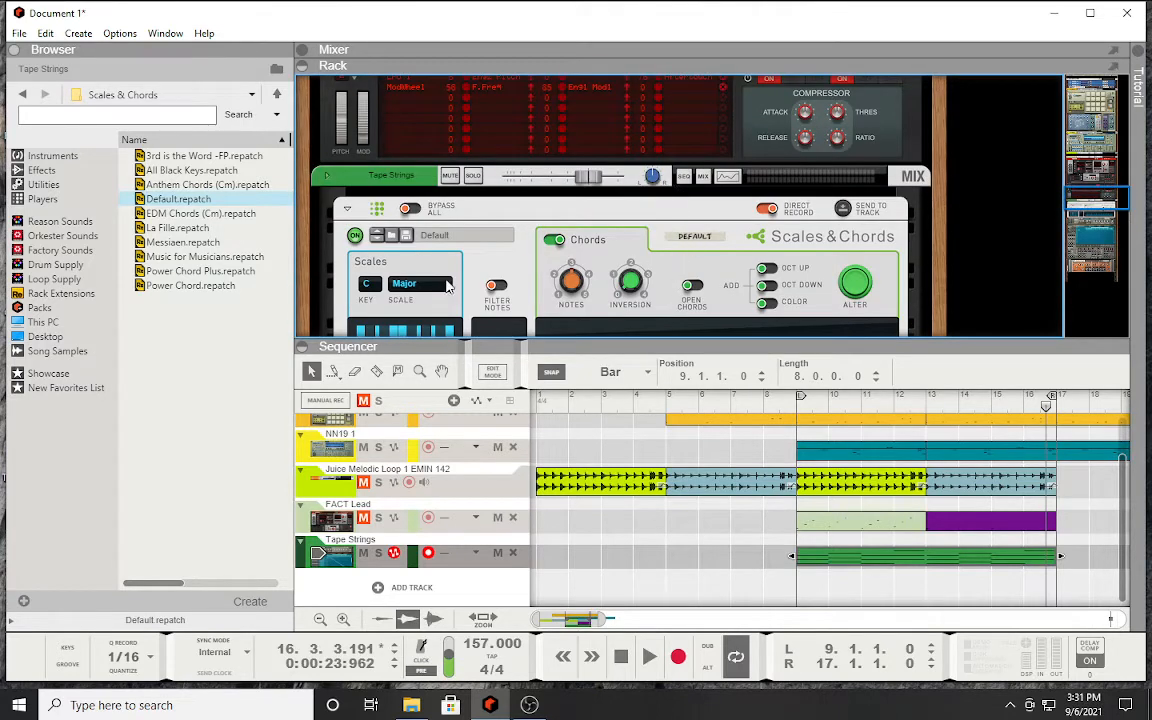
left_click(400, 285)
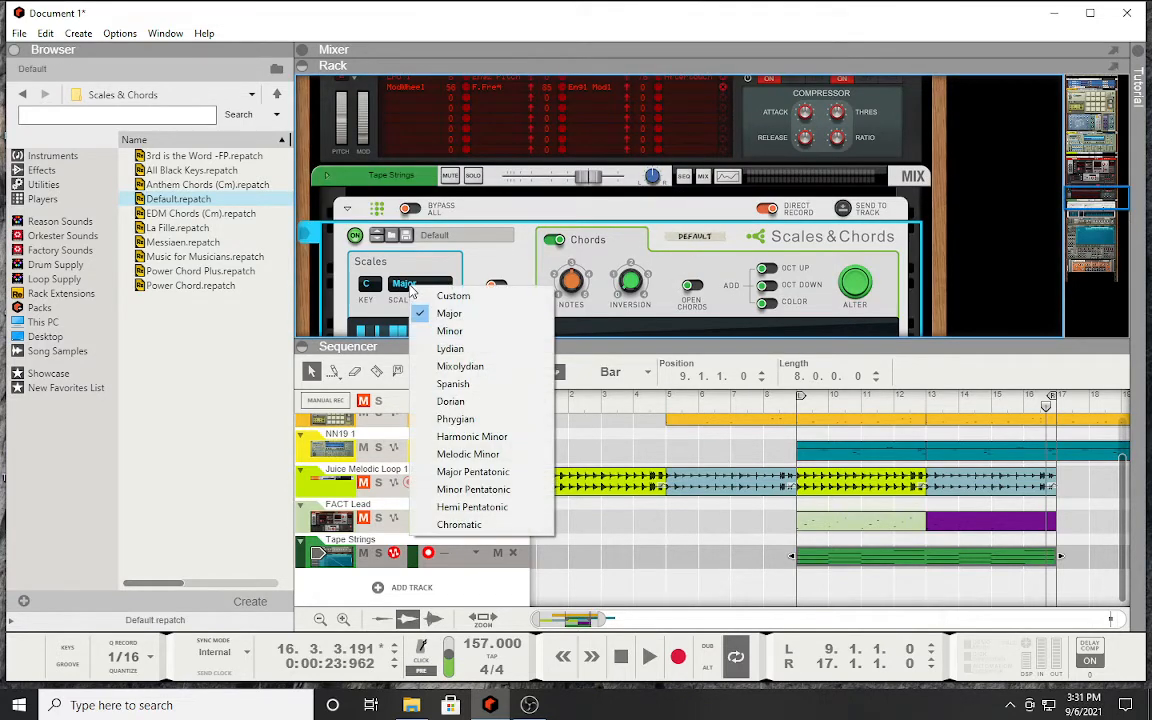
left_click(445, 297)
left_click(440, 286)
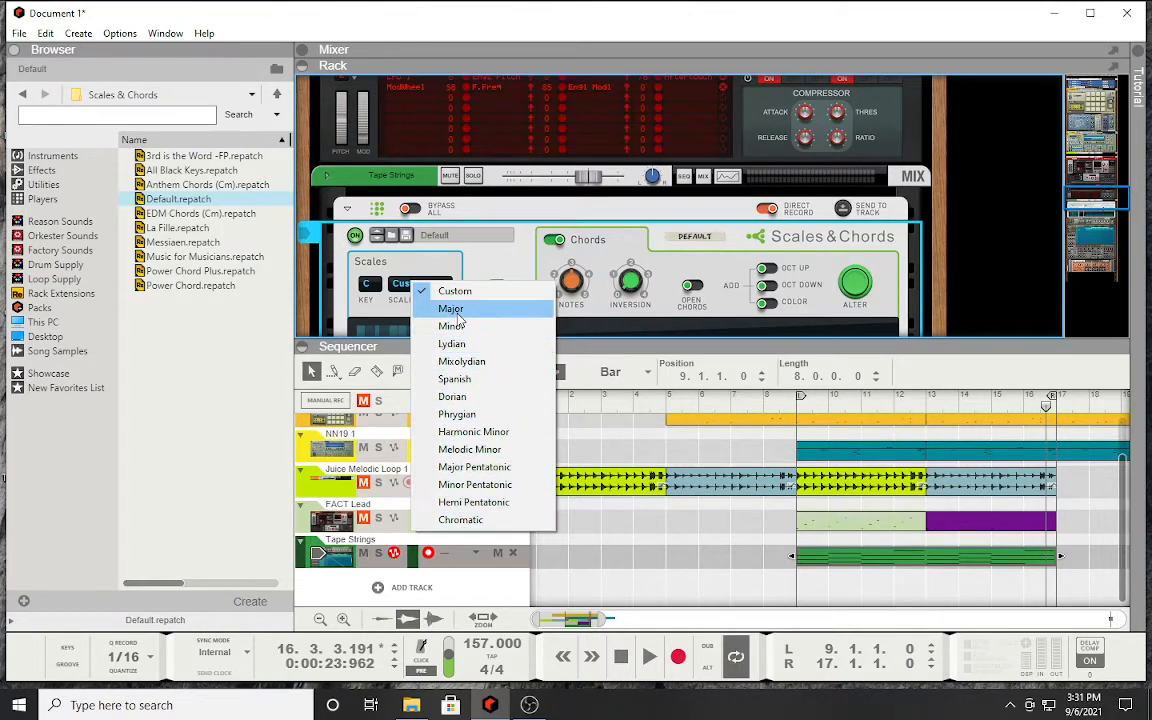
left_click(481, 420)
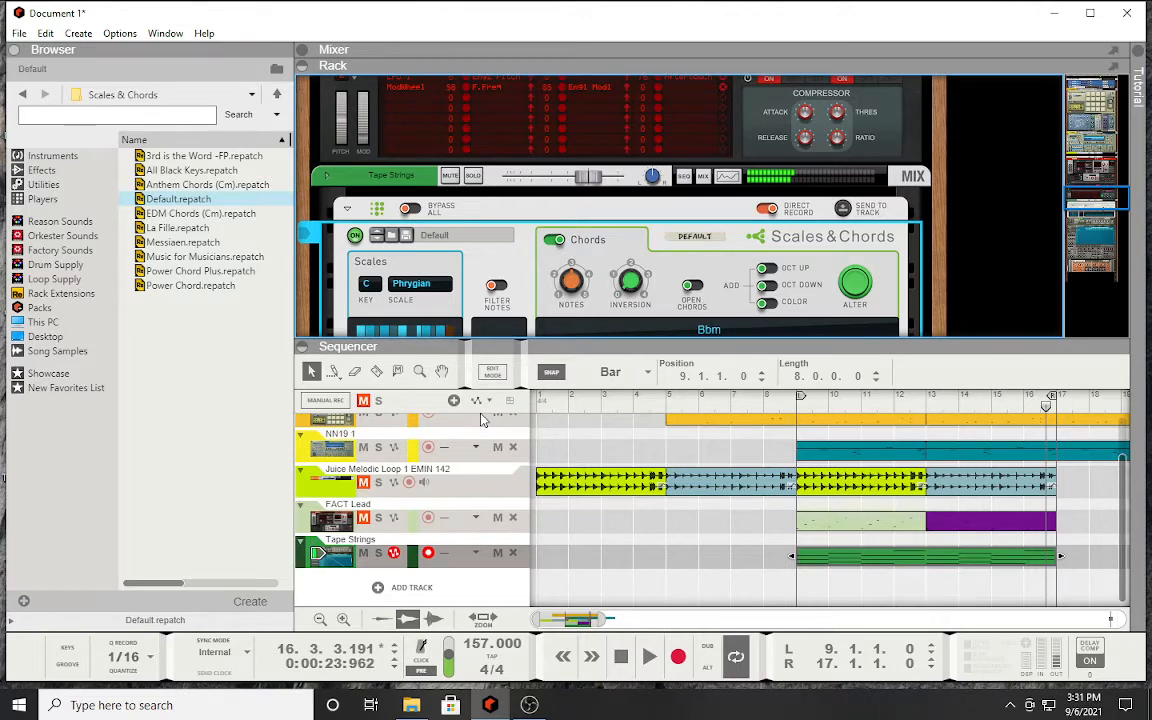
left_click(416, 288)
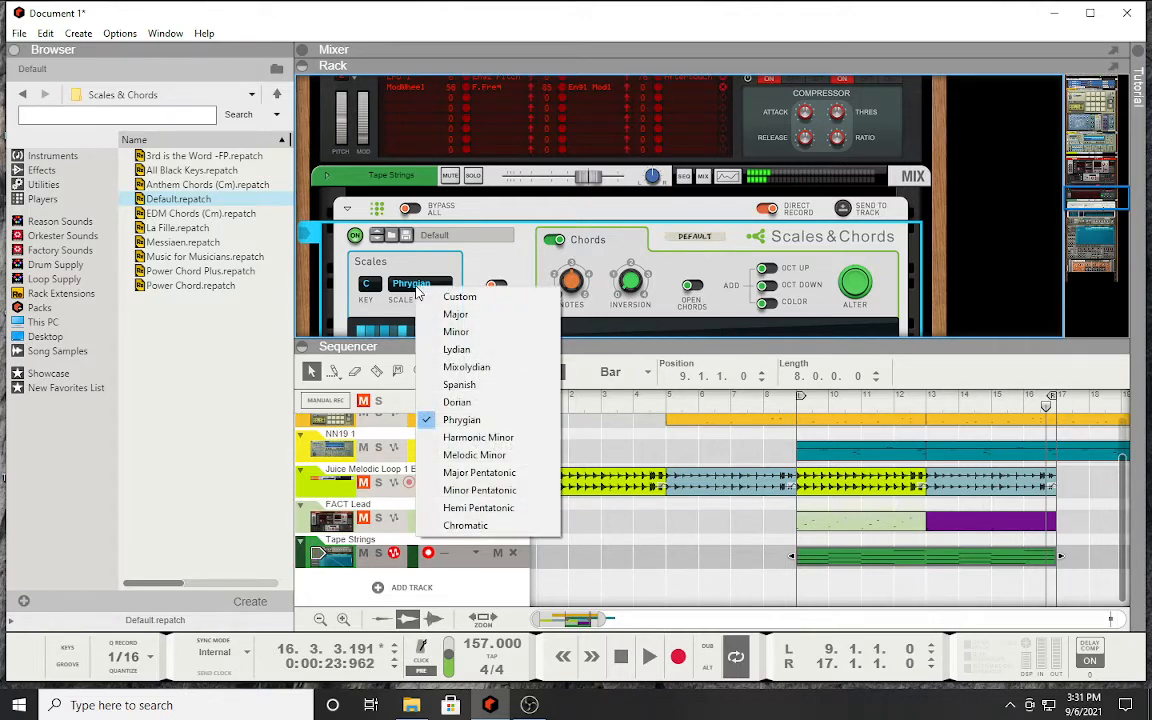
left_click(456, 315)
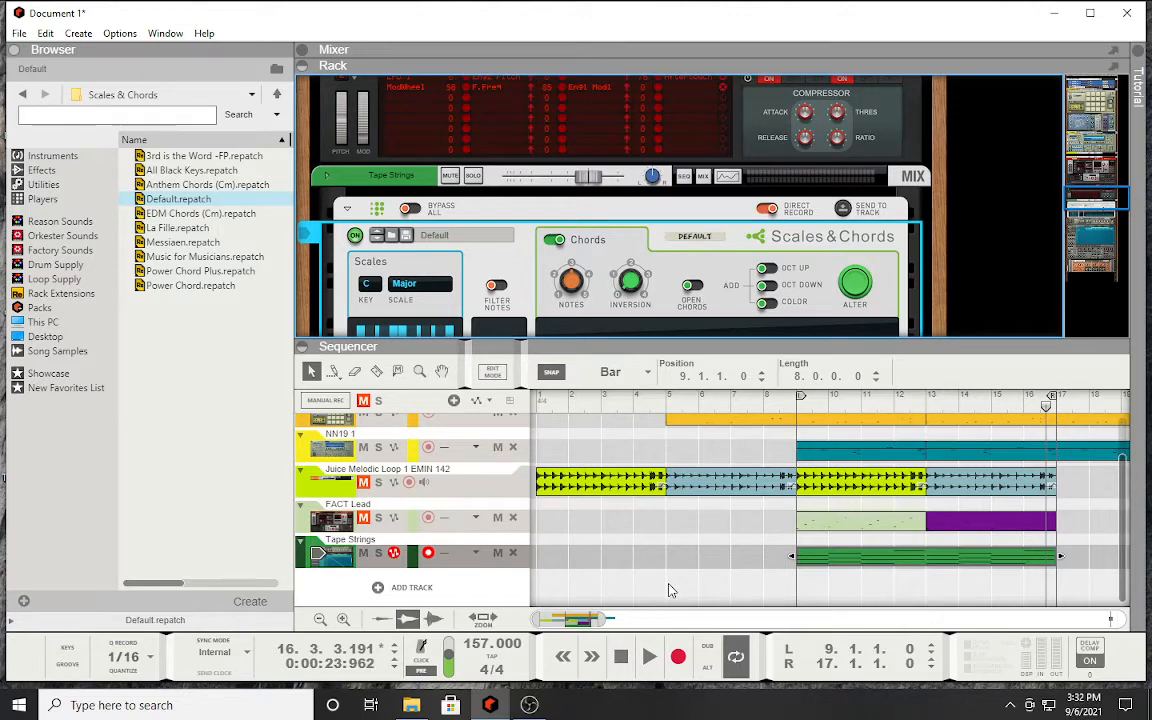
Step: Draw an empty clip on the NN19 track from bar 26 to bar 30 and set the loop locators around it
left_click_drag(575, 620, 629, 620)
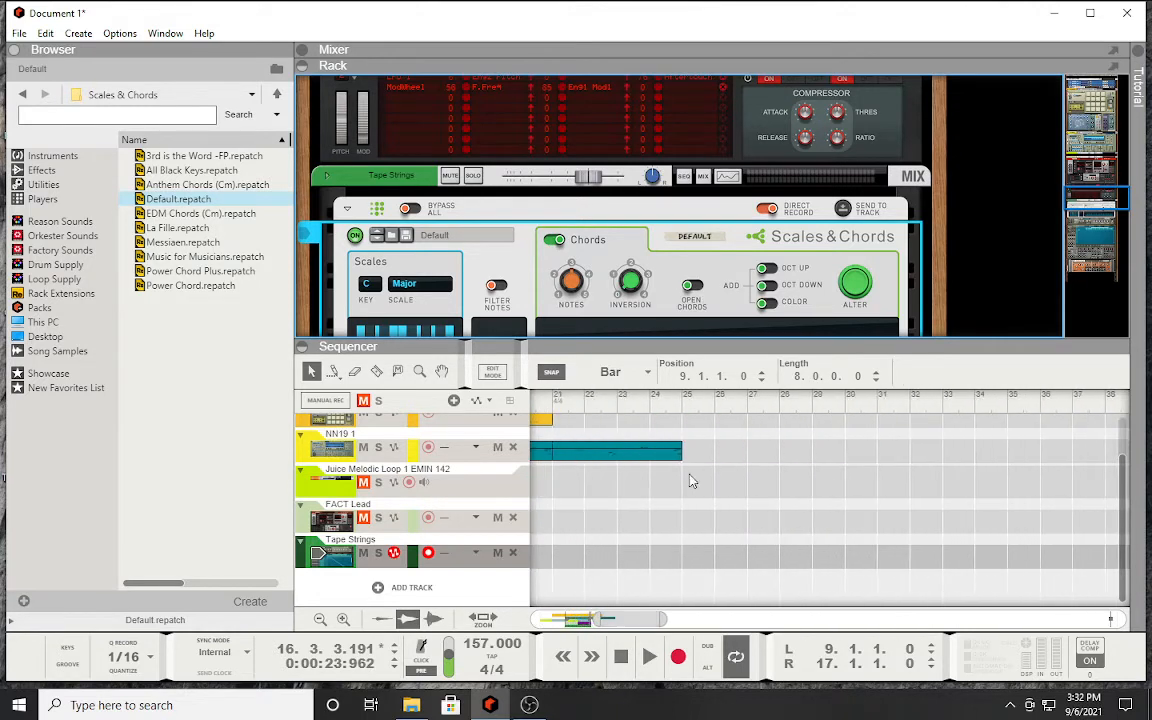
left_click(714, 399)
left_click(333, 371)
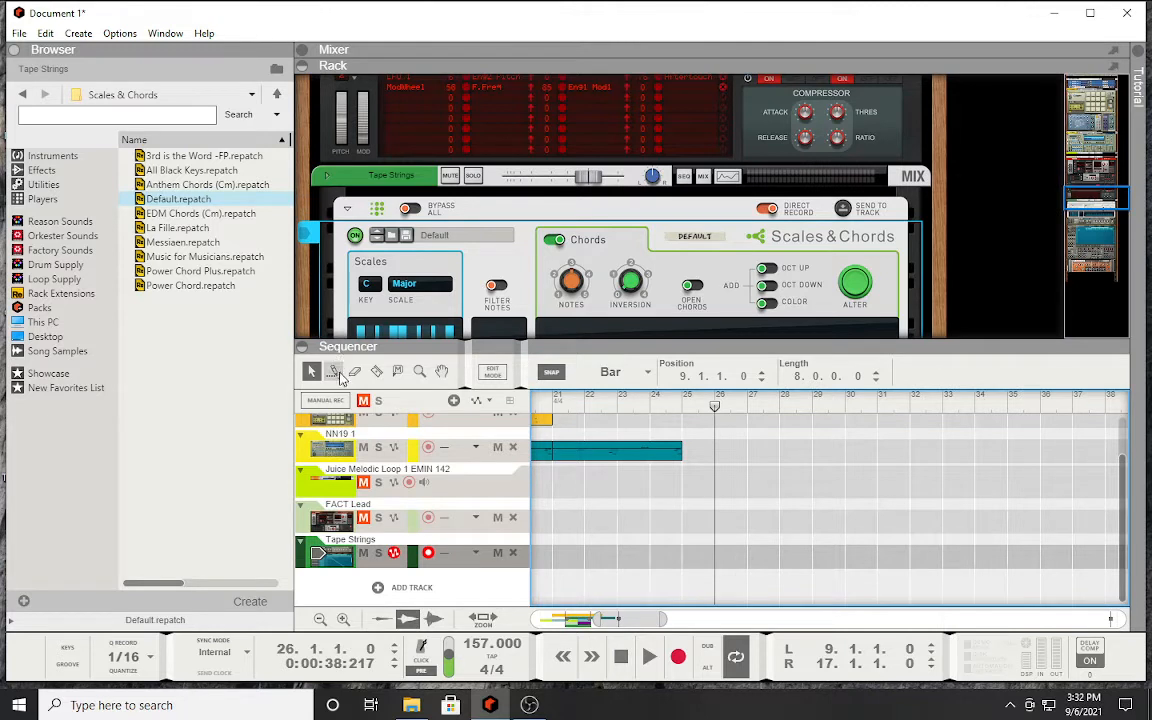
mouse_move(723, 444)
left_mouse_down()
mouse_move(853, 440)
mouse_move(833, 440)
left_mouse_up()
key("p")
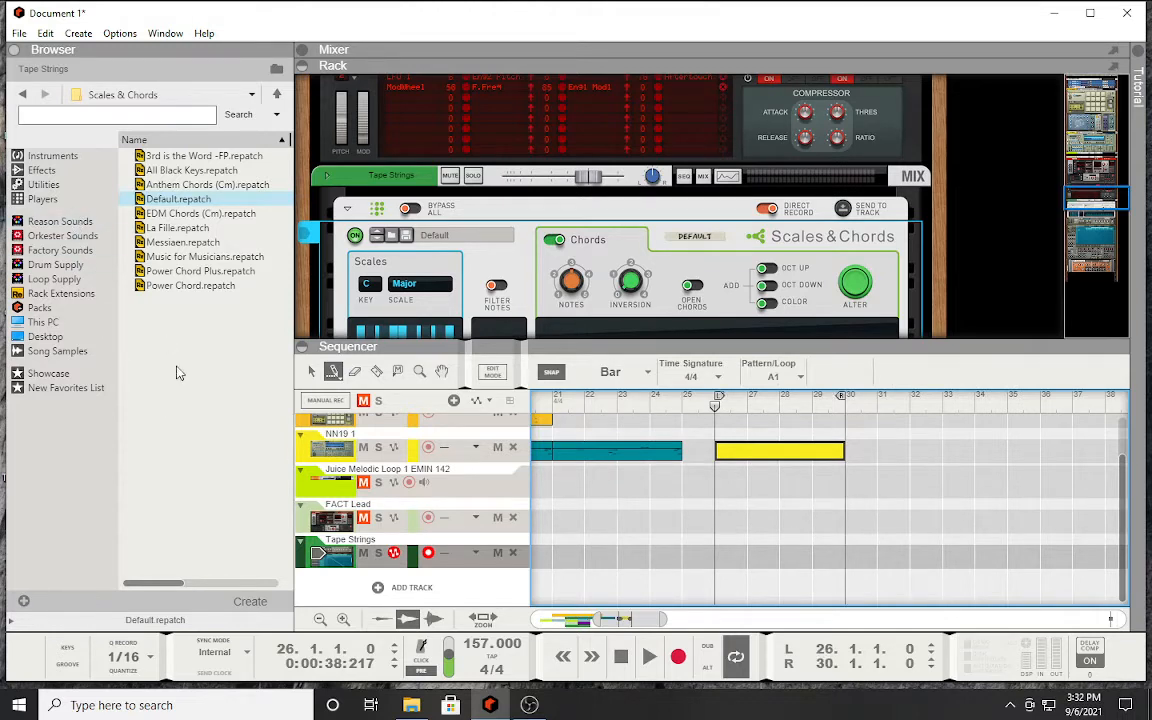
Step: Add a Redrum Drum Computer on a new track below Tape Strings and run its pattern with 32 steps
left_click(55, 156)
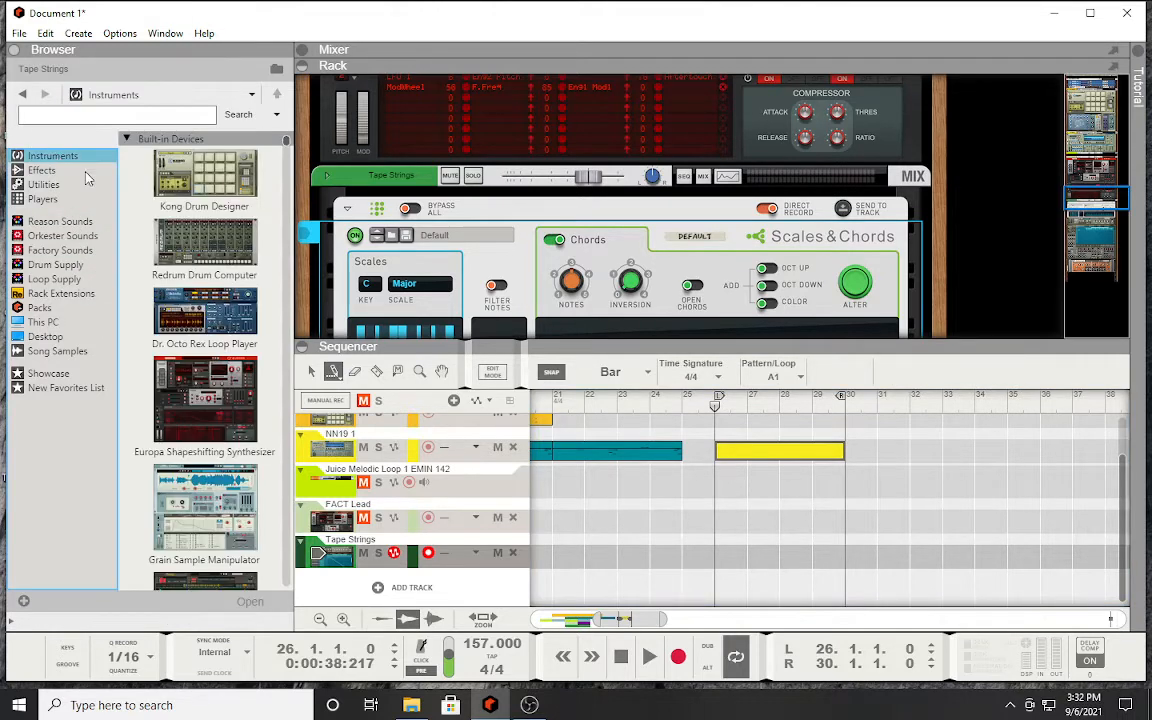
left_click_drag(204, 245, 375, 588)
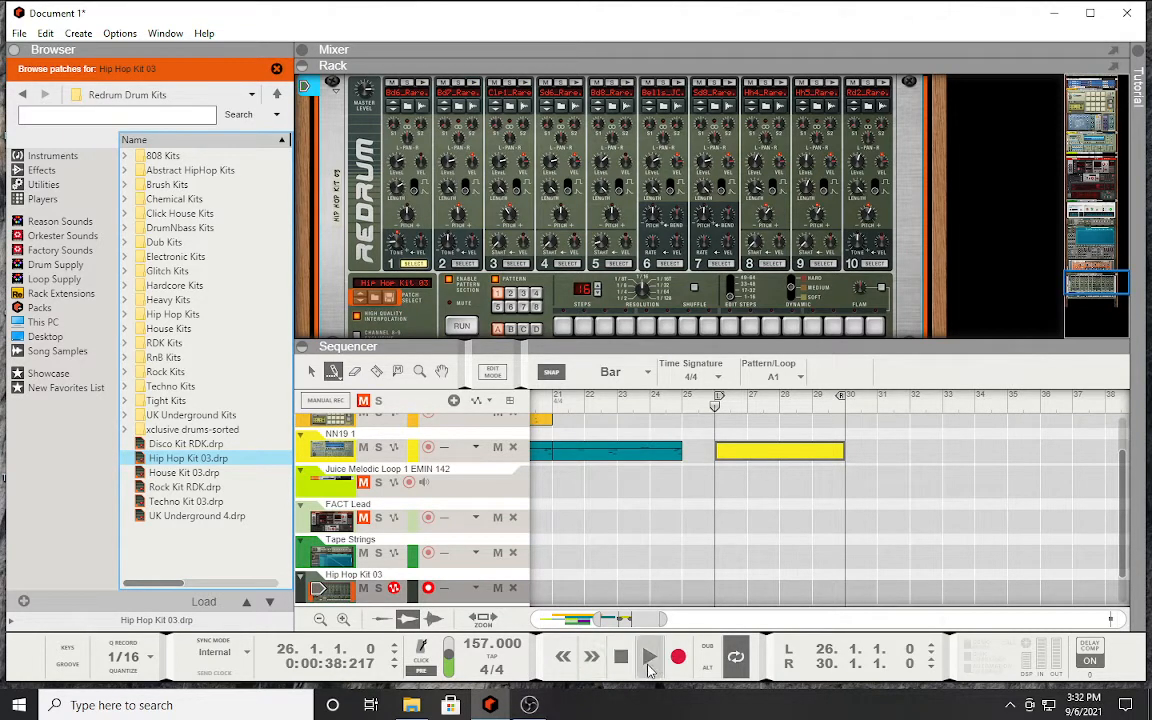
scroll(733, 211, "down", 2)
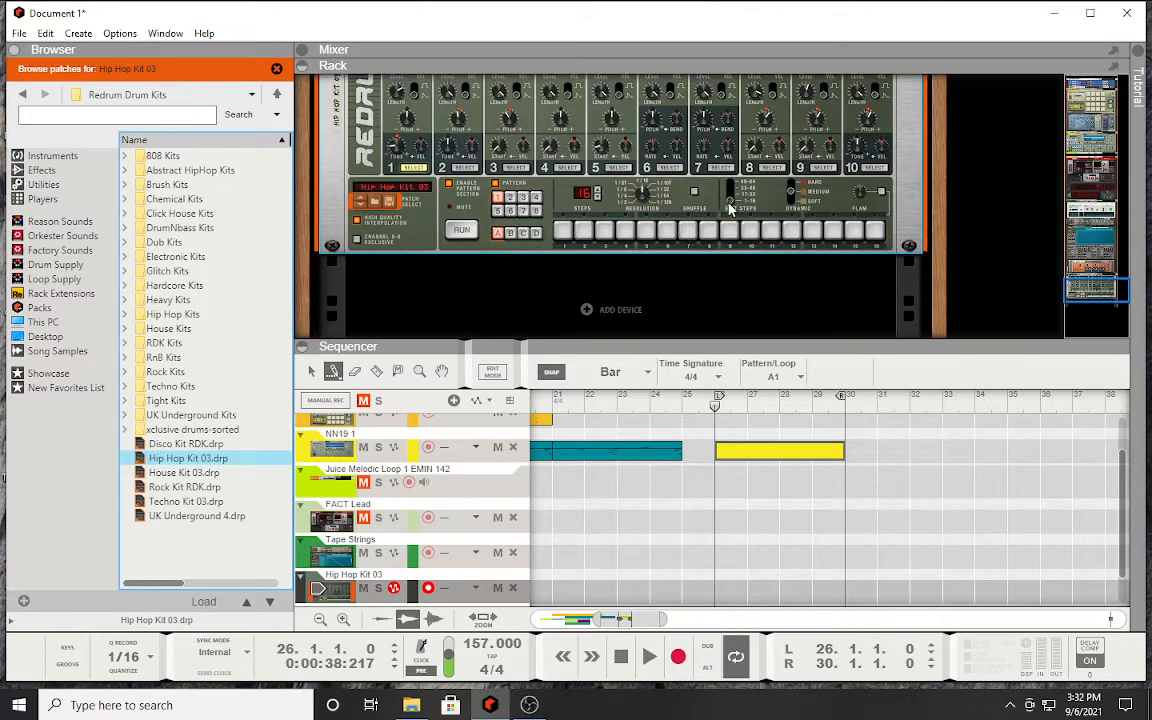
left_click(732, 195)
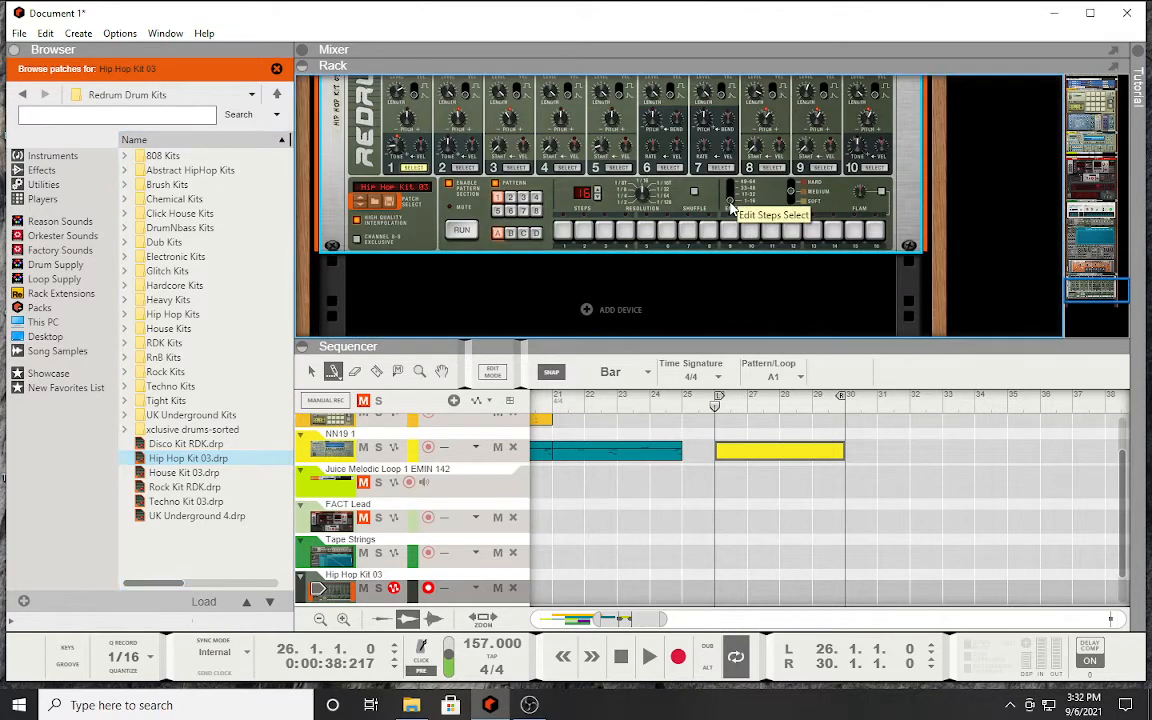
left_click(597, 192)
left_click(461, 234)
Step: Program drum 1 on step 1 and drum 3 on step 9 of the Redrum pattern
scroll(461, 240, "up", 2)
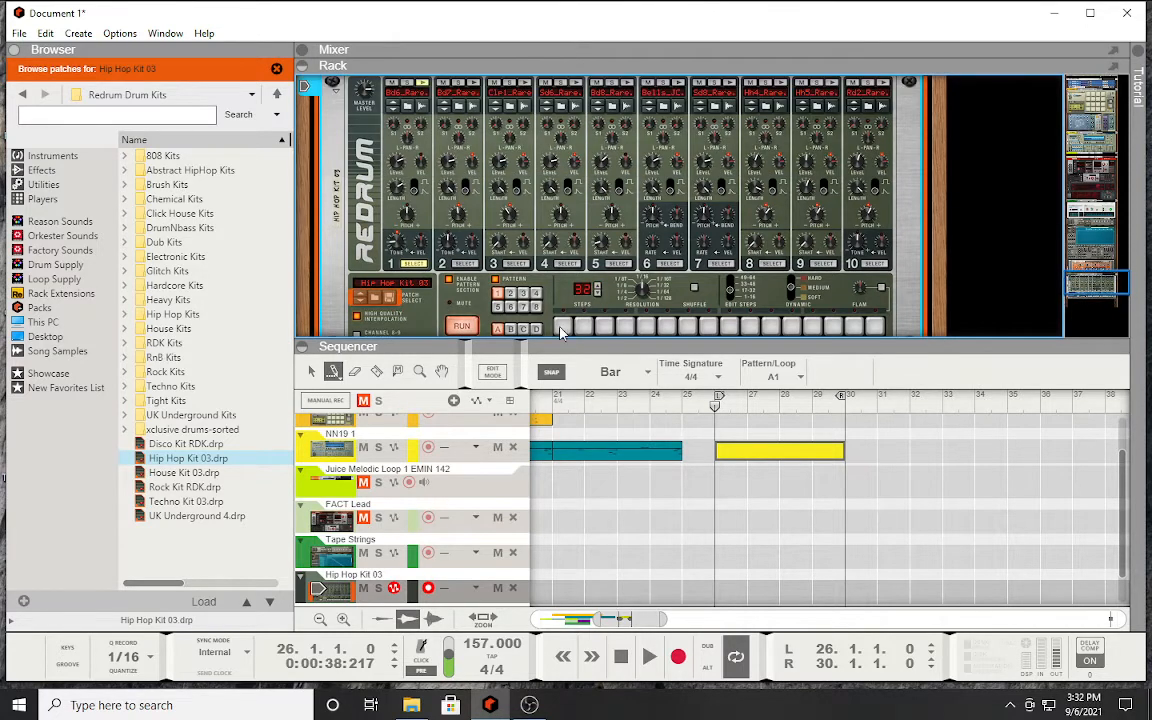
scroll(652, 282, "down", 2)
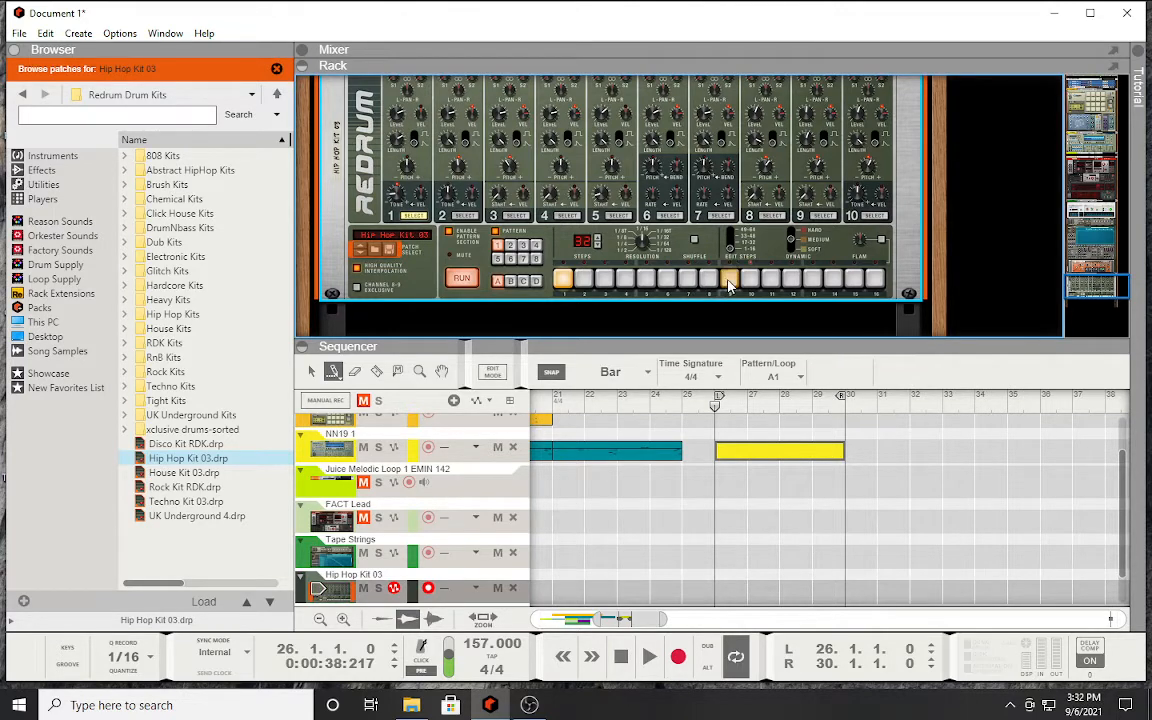
scroll(444, 238, "up", 2)
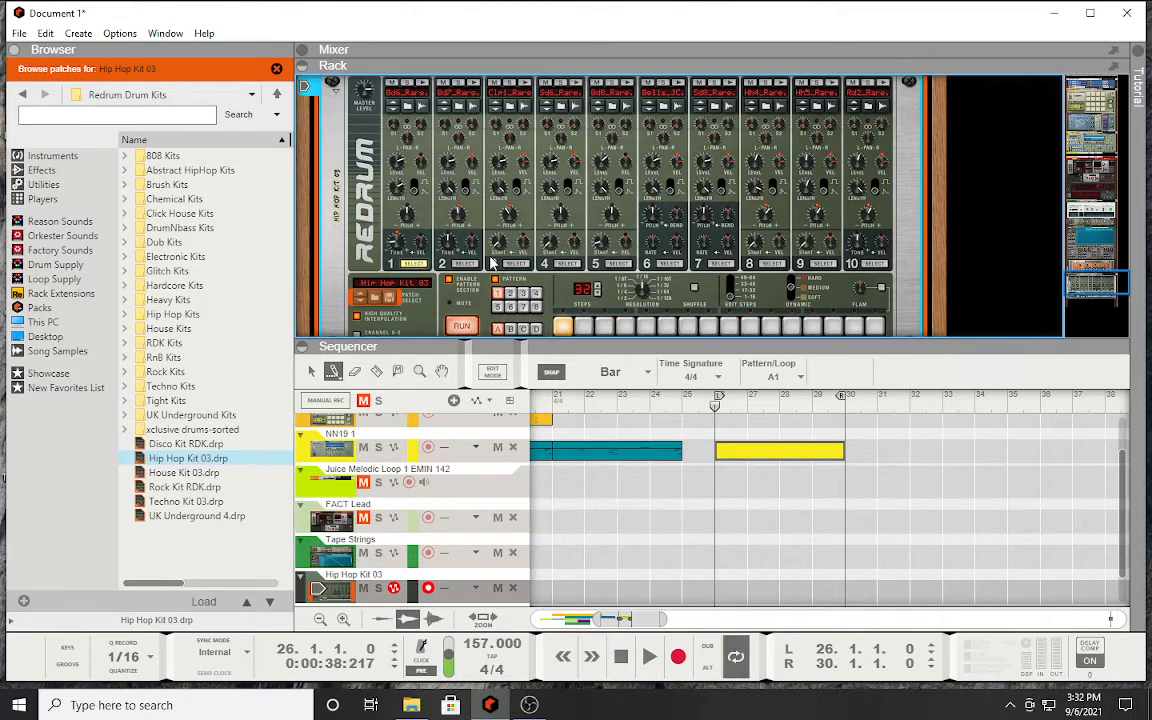
left_click(517, 264)
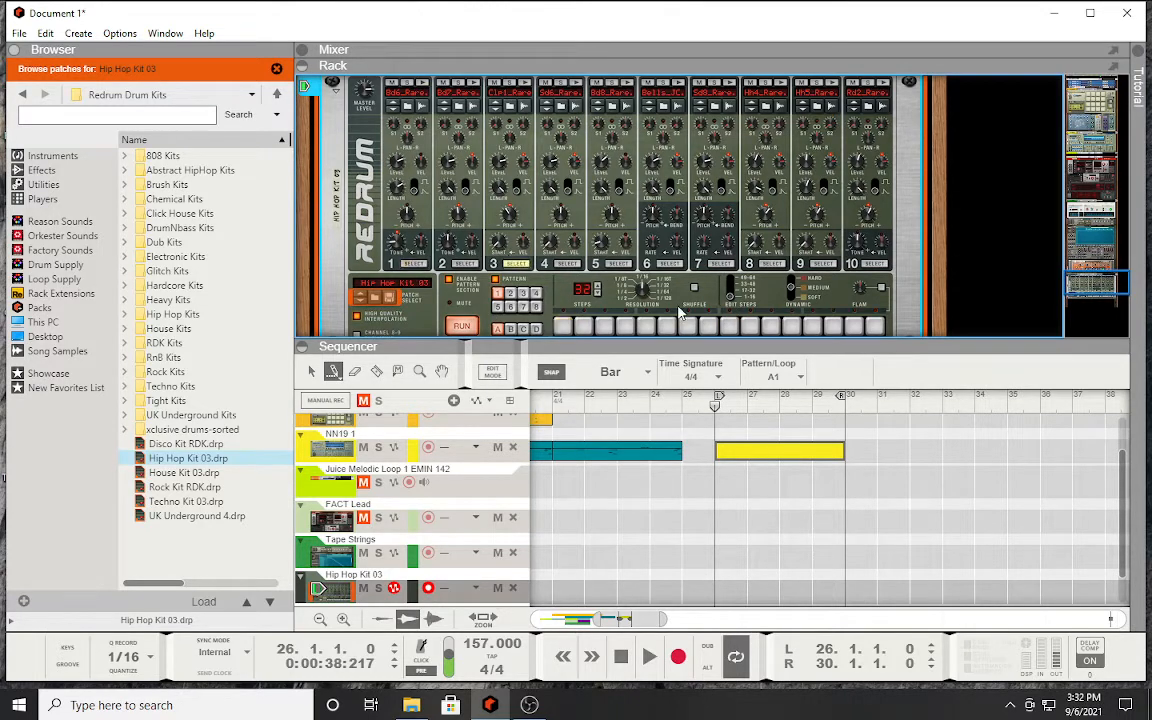
scroll(612, 282, "down", 2)
left_click(730, 281)
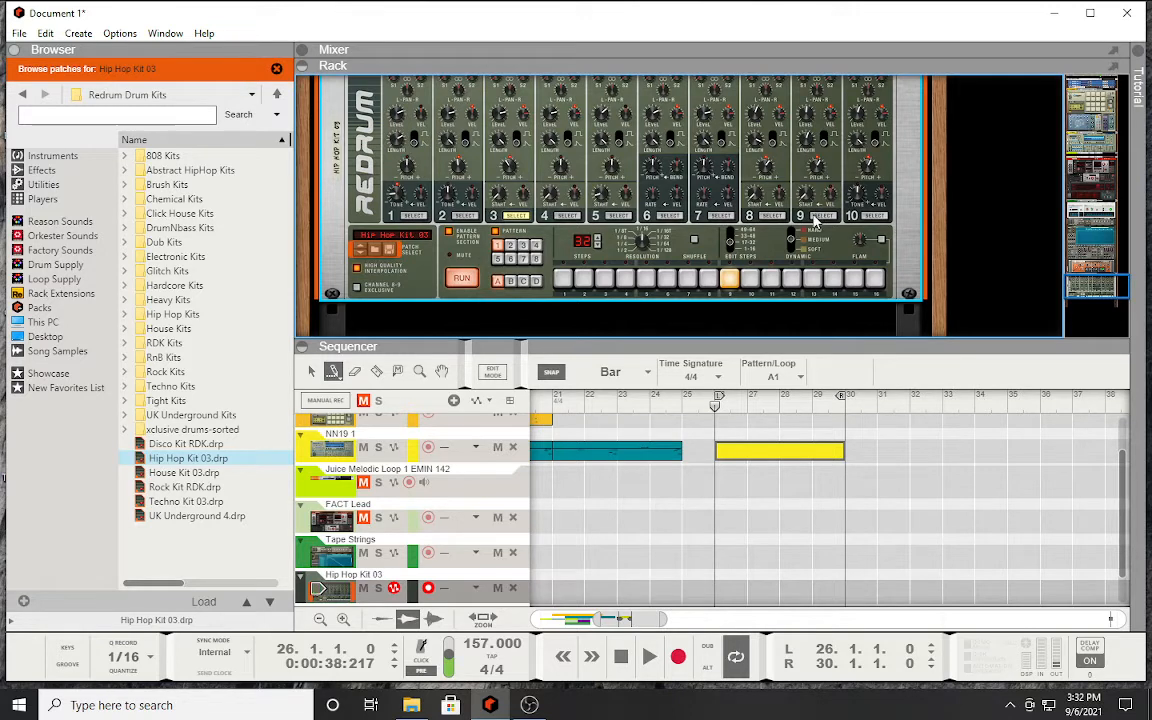
Step: Fill every step of Redrum's drum 9 on both the 1-16 and 17-32 step pages
scroll(808, 228, "up", 3)
scroll(800, 235, "down", 2)
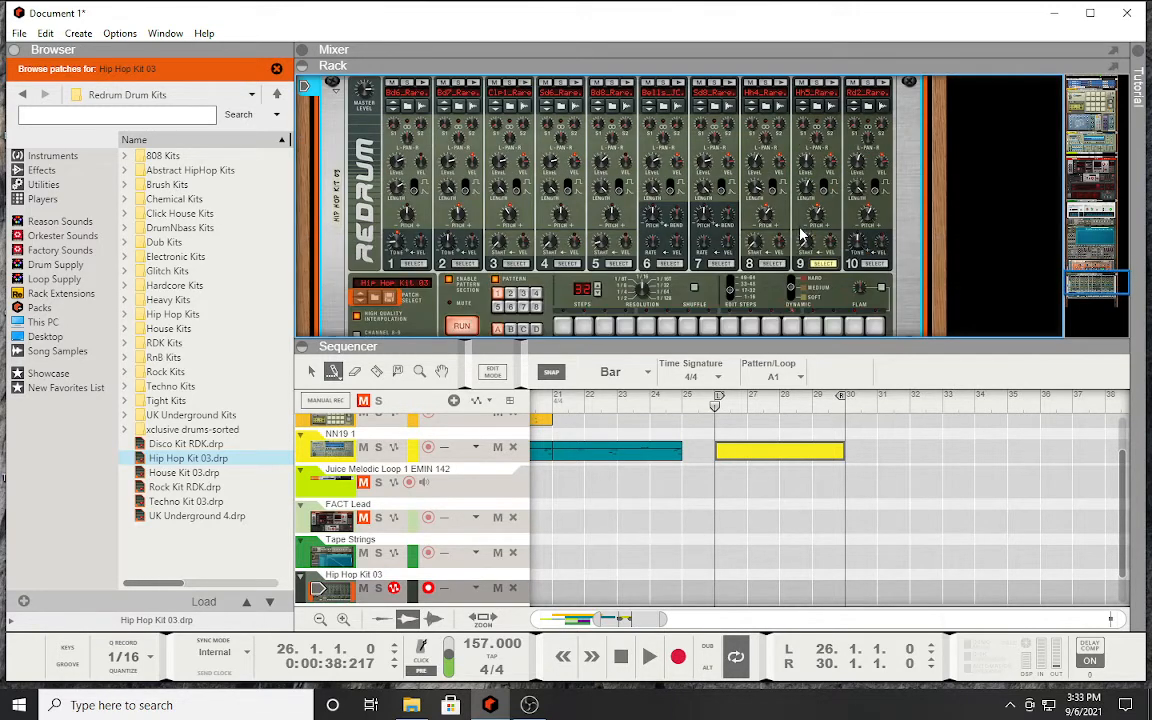
scroll(640, 238, "down", 3)
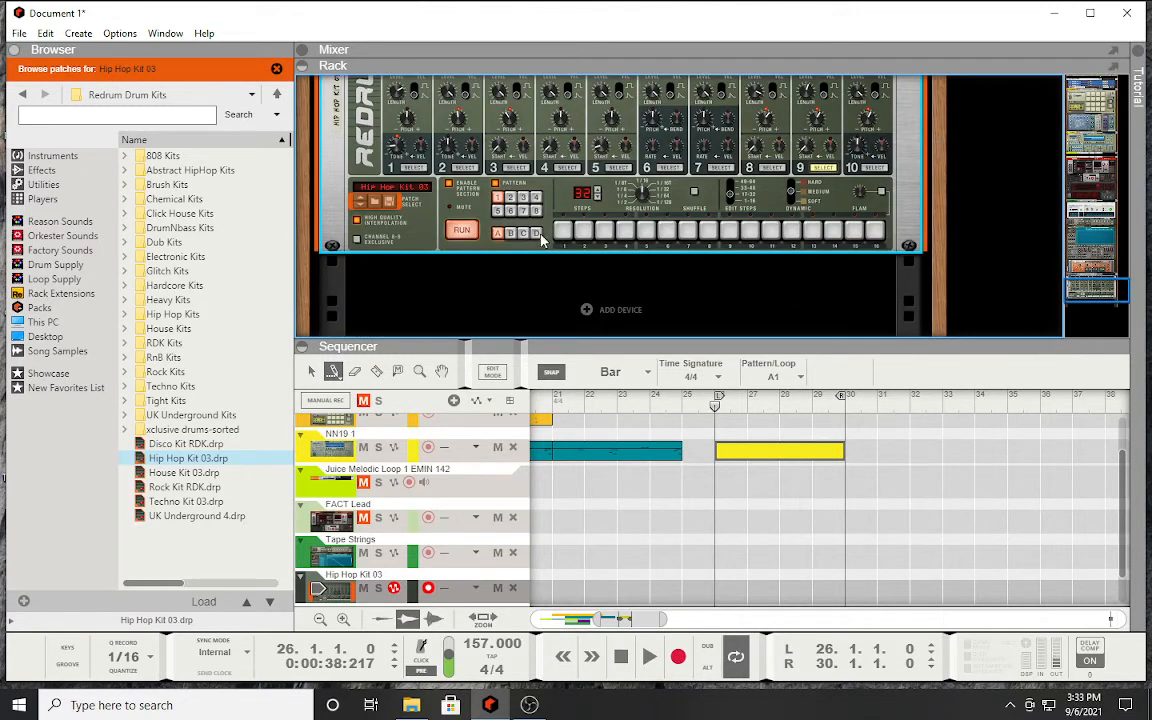
left_click_drag(567, 240, 876, 232)
left_click(730, 196)
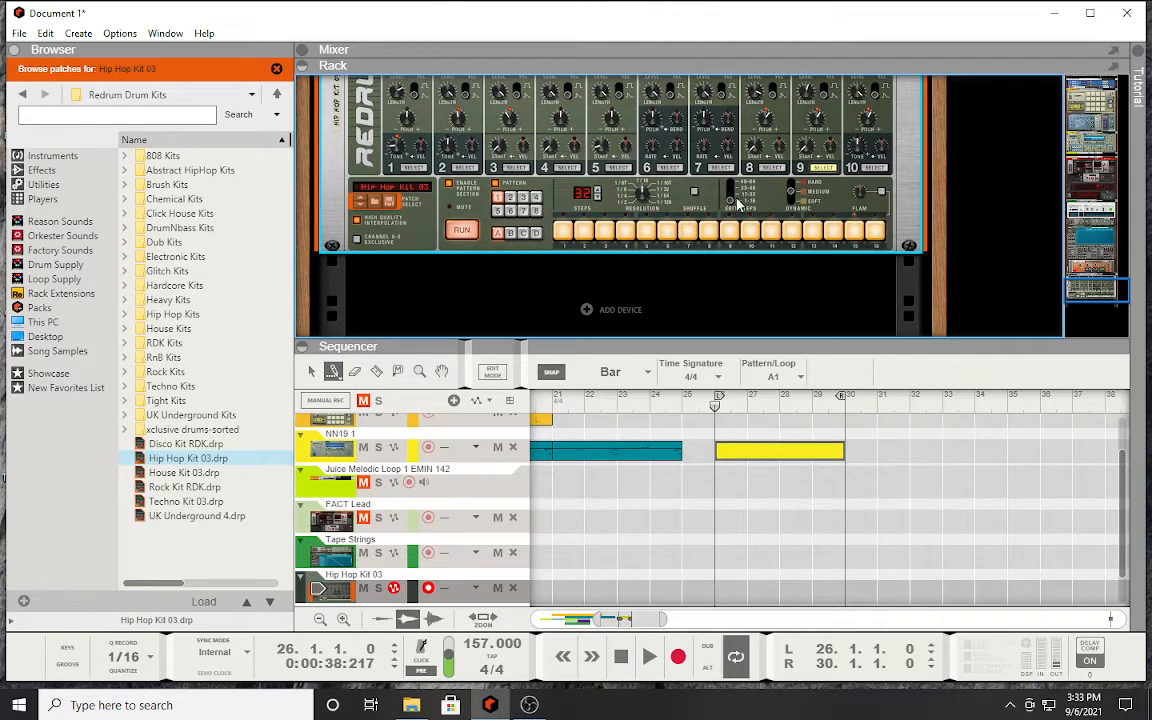
left_click_drag(557, 232, 876, 230)
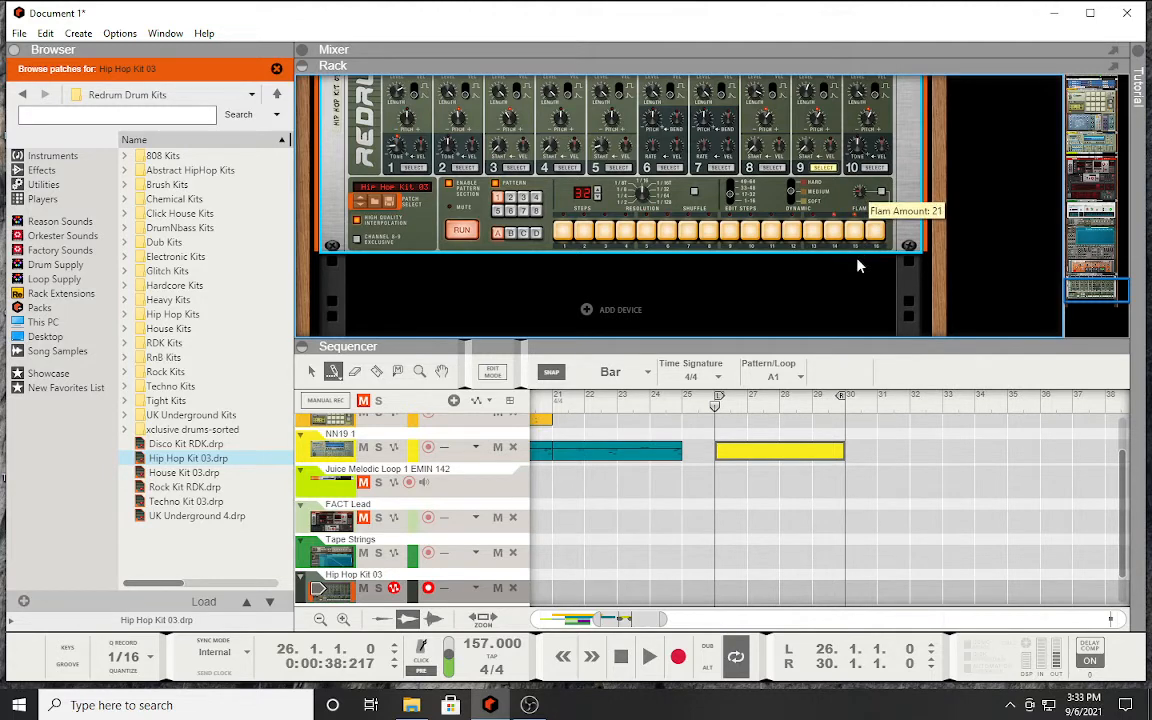
Step: Shorten the length of Redrum's drum 9 sound
scroll(818, 210, "up", 3)
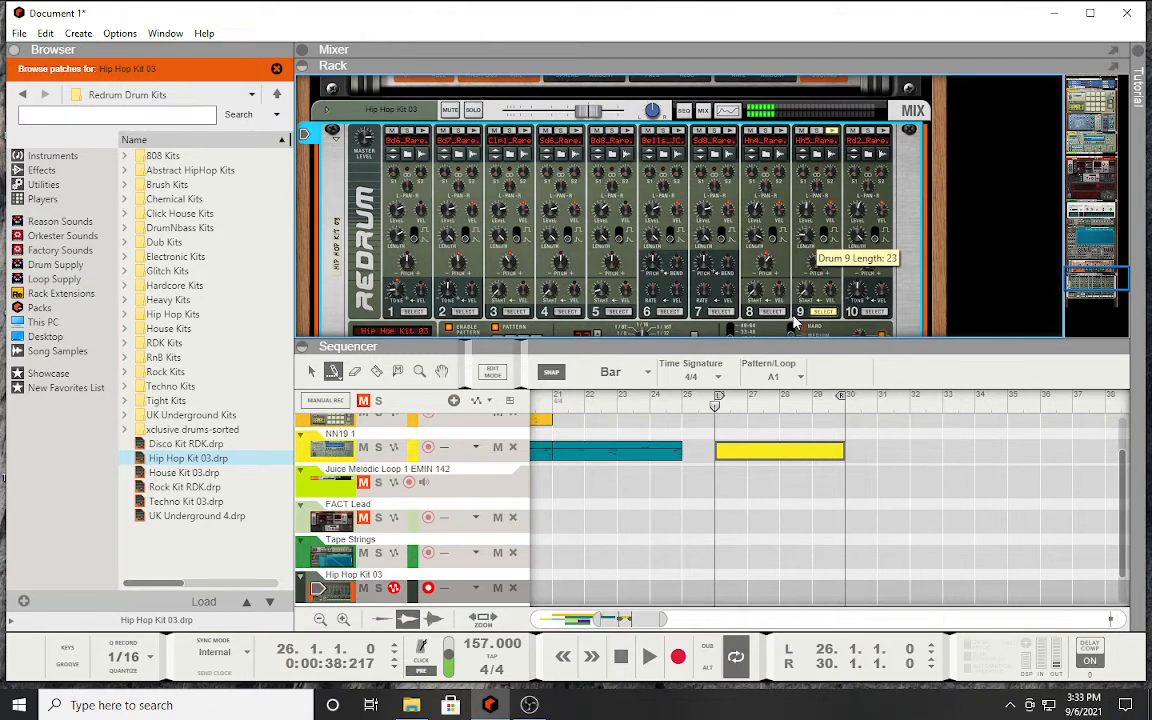
left_click_drag(820, 263, 808, 405)
scroll(806, 240, "down", 2)
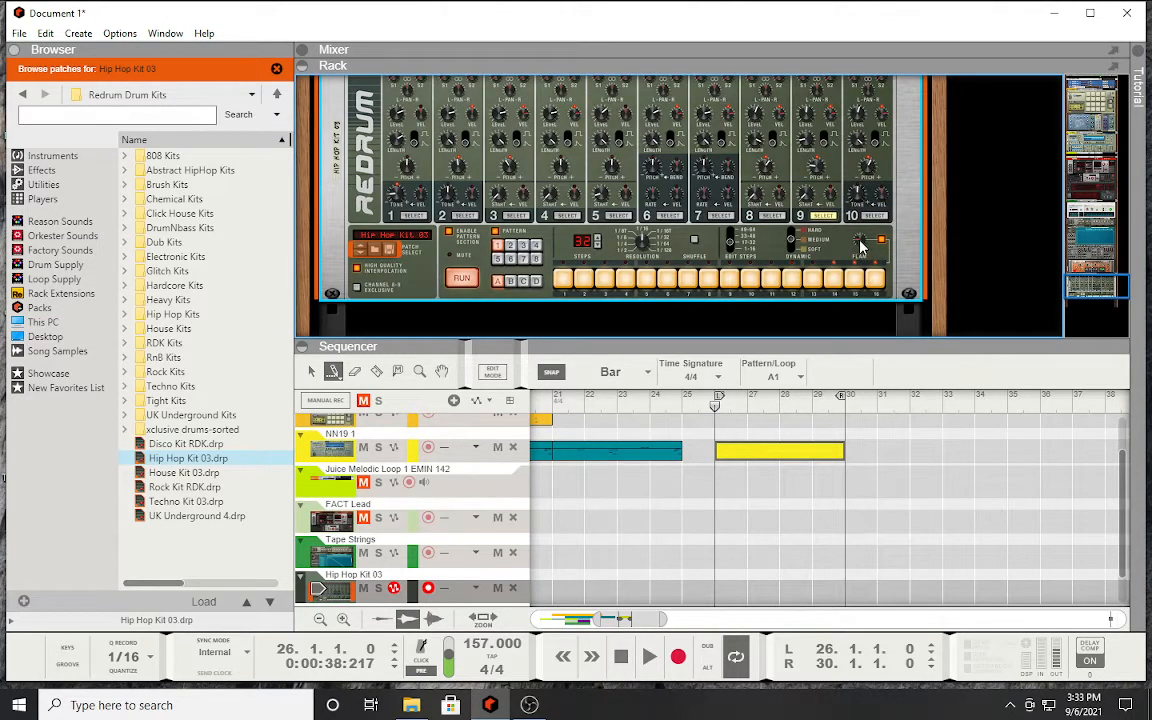
mouse_move(865, 240)
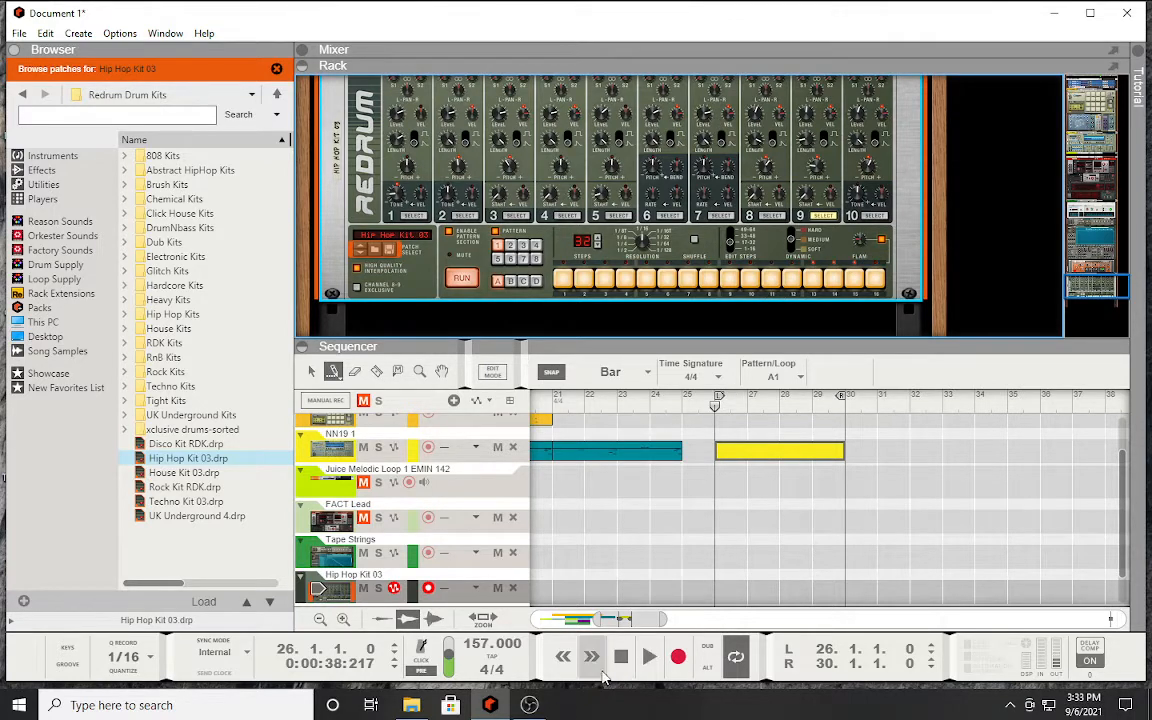
Step: Stop playback and copy the Redrum pattern to its track between bars 26 and 30
left_click(620, 656)
right_click(745, 212)
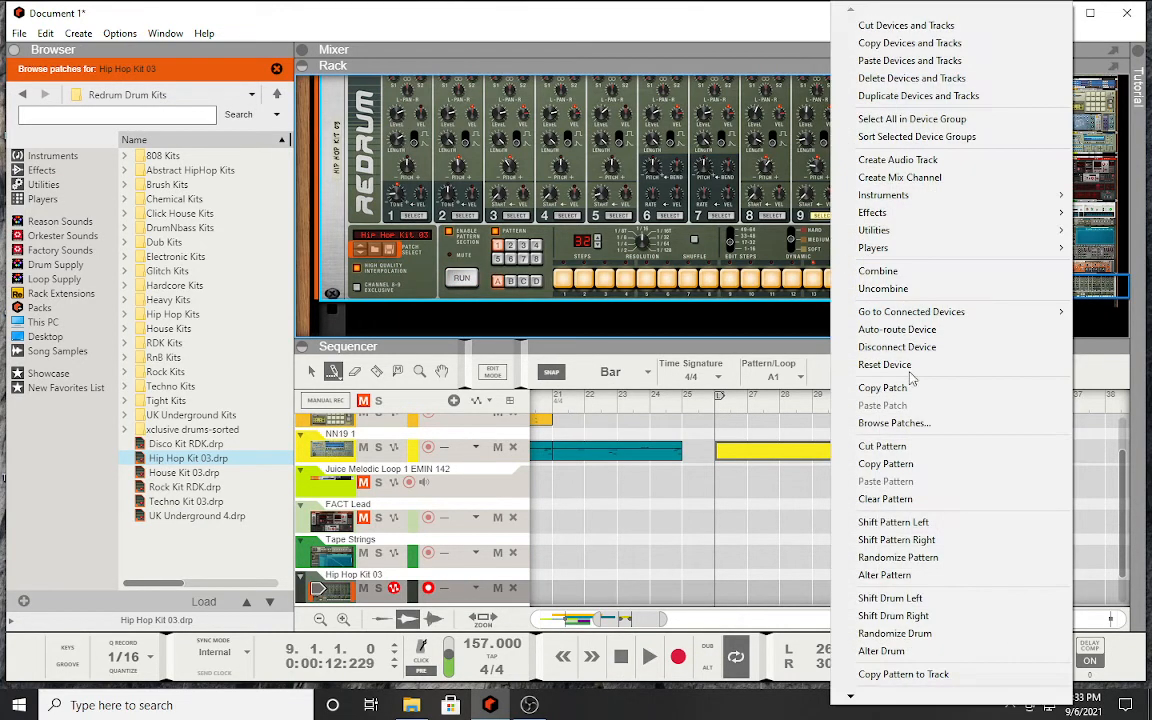
left_click(903, 674)
scroll(820, 550, "down", 1)
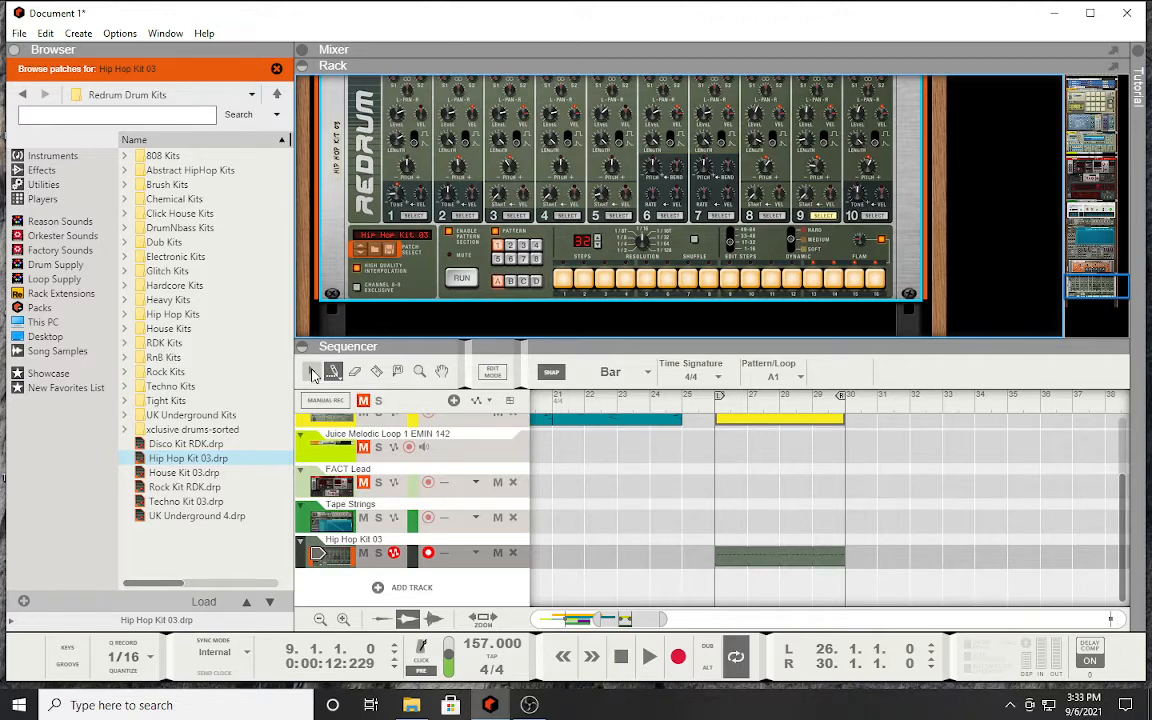
Step: Select the clips on all tracks from bar 9 to bar 17 and set the loop locators around them
left_click_drag(617, 619, 562, 621)
scroll(416, 415, "up", 3)
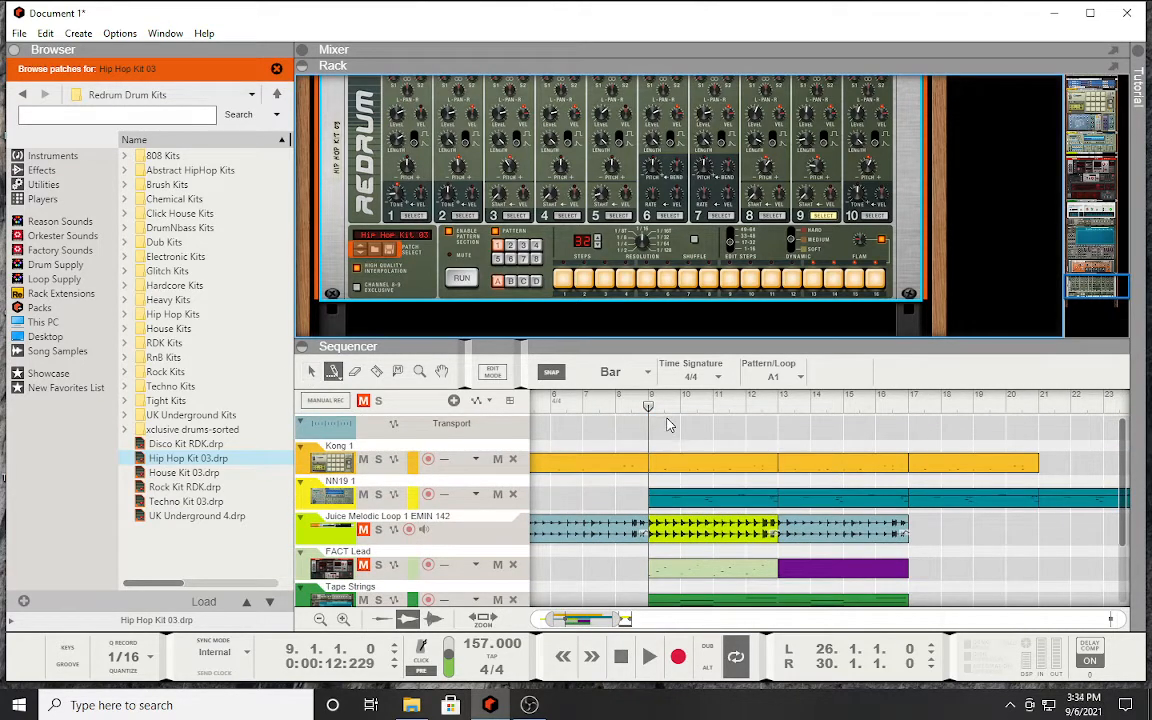
mouse_move(650, 407)
left_mouse_down()
mouse_move(837, 619)
mouse_move(660, 537)
left_mouse_up()
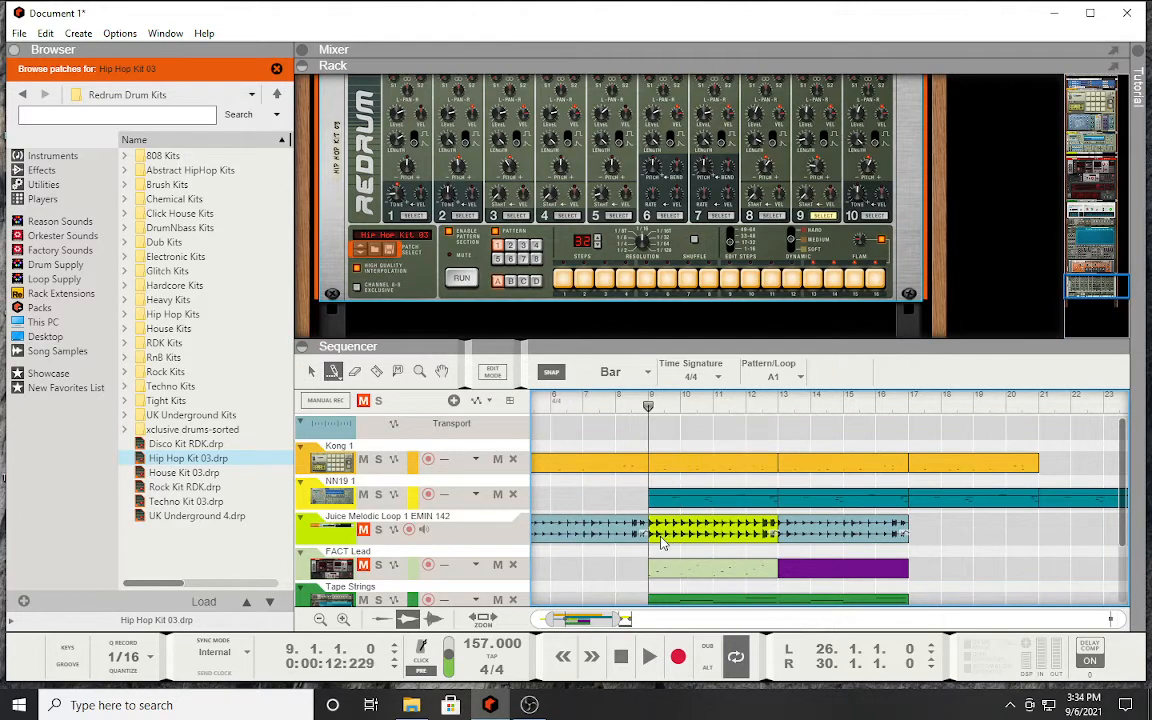
left_click(310, 372)
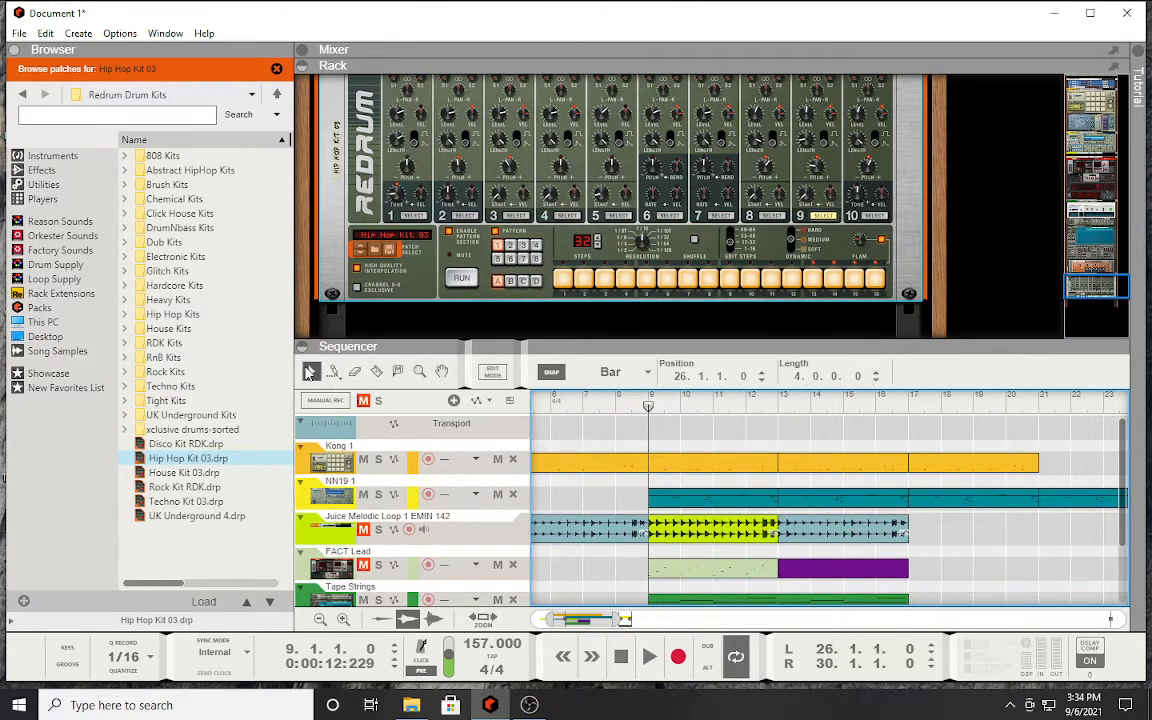
left_click_drag(678, 442, 920, 609)
scroll(800, 495, "up", 3)
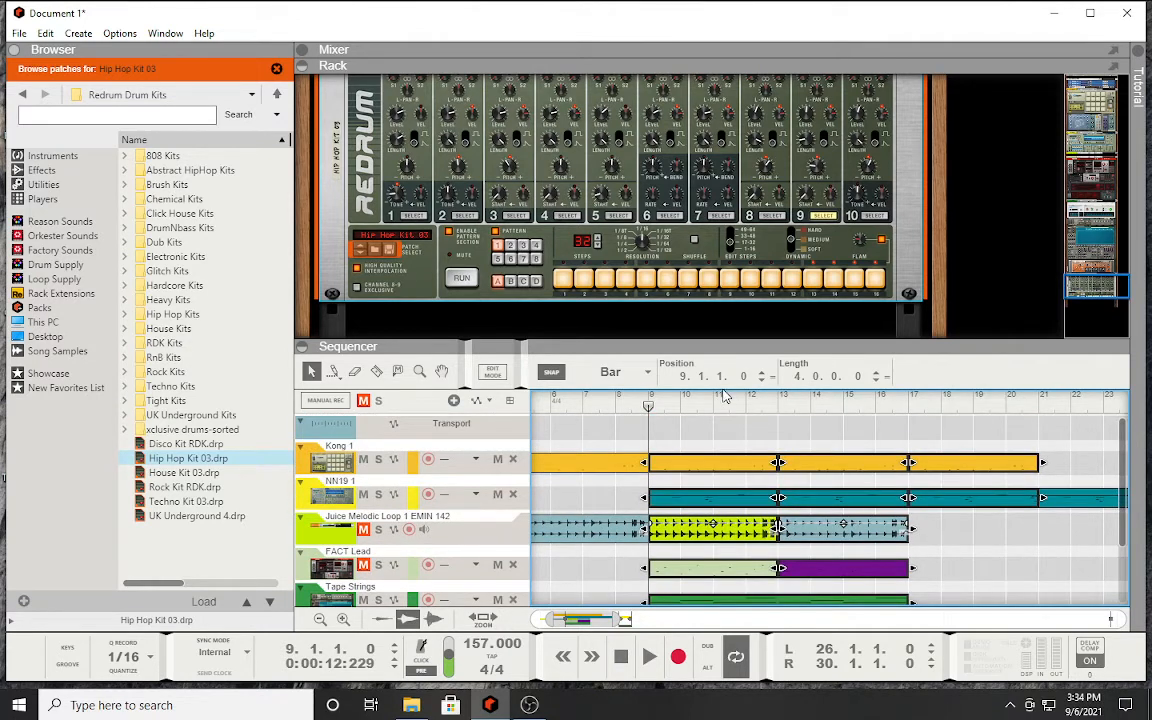
left_click(606, 396)
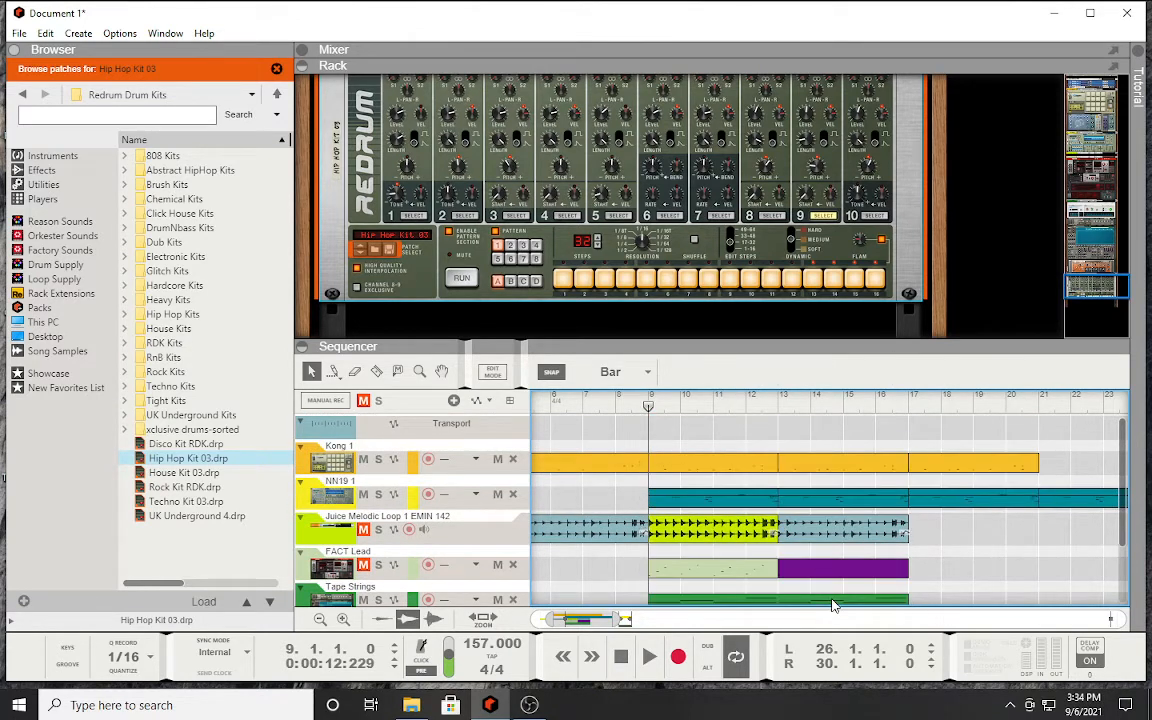
scroll(905, 539, "down", 3)
left_click_drag(916, 567, 772, 545)
left_click(690, 438)
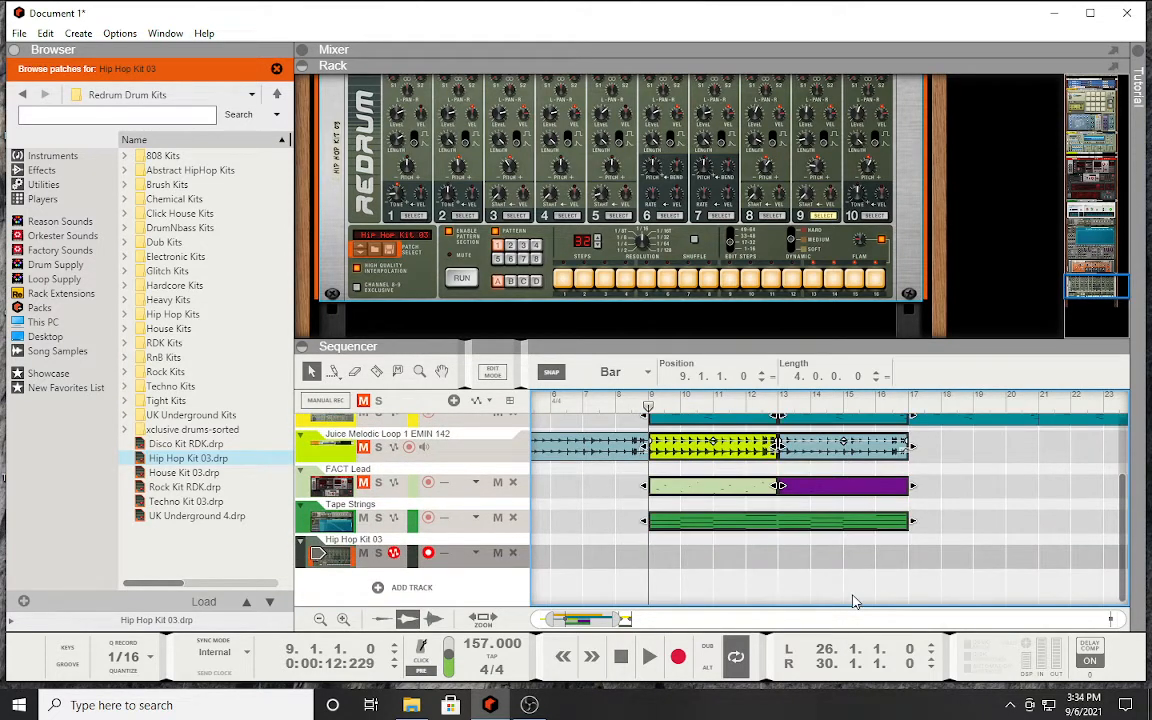
key("ctrl+l")
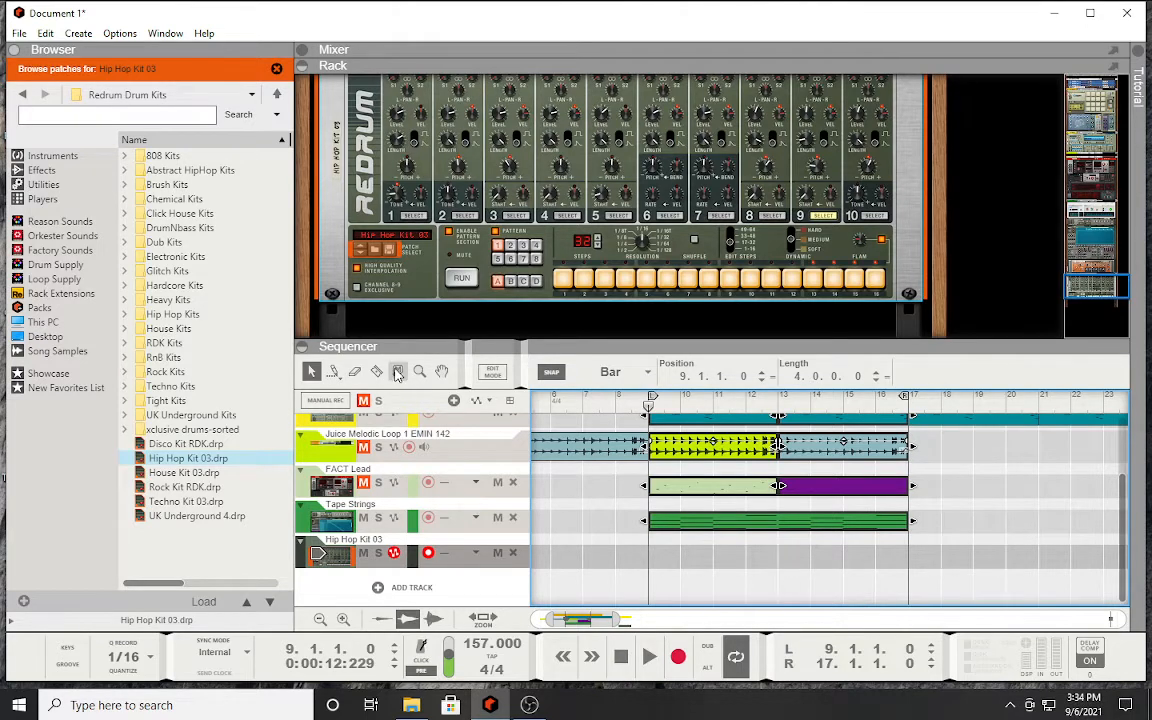
Step: Clear all track mutes, play the loop and mute the Tape Strings track
left_click(365, 402)
key("space")
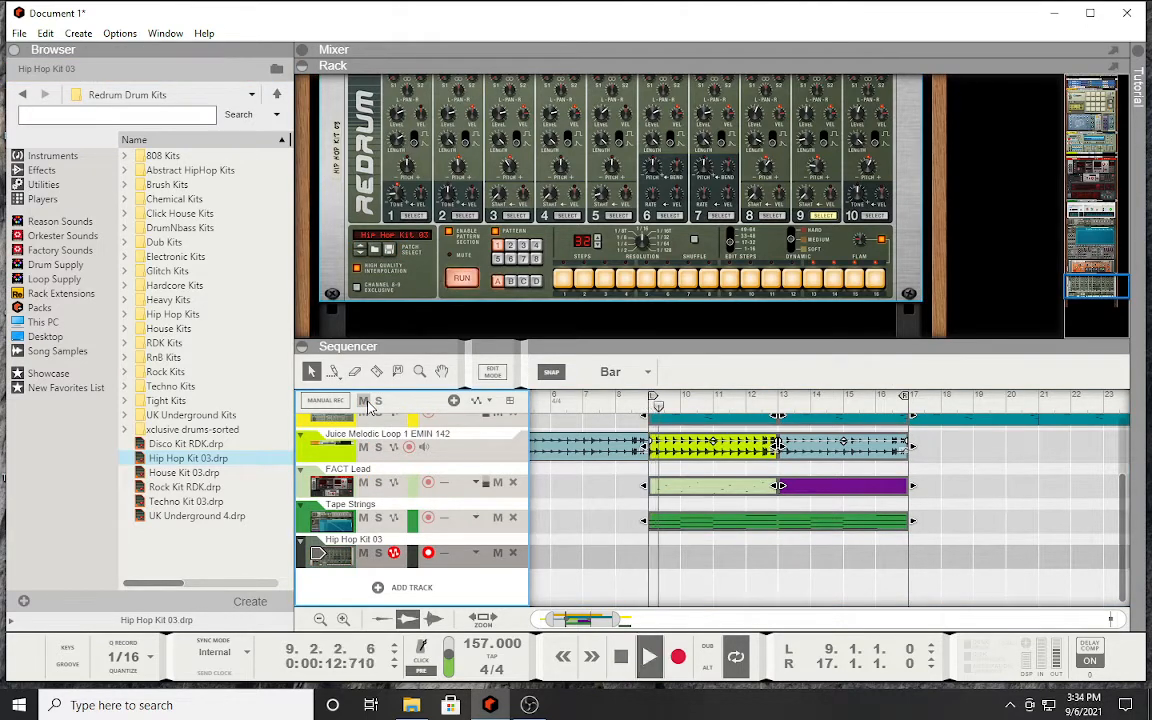
left_click(363, 517)
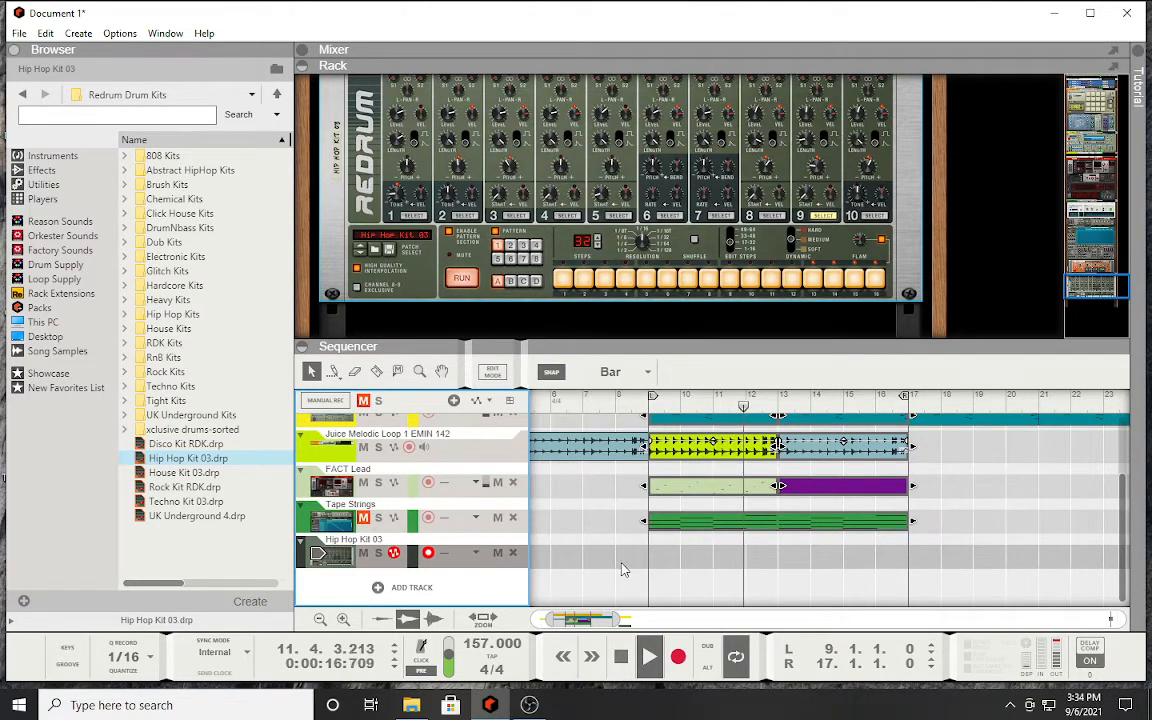
scroll(680, 548, "up", 3)
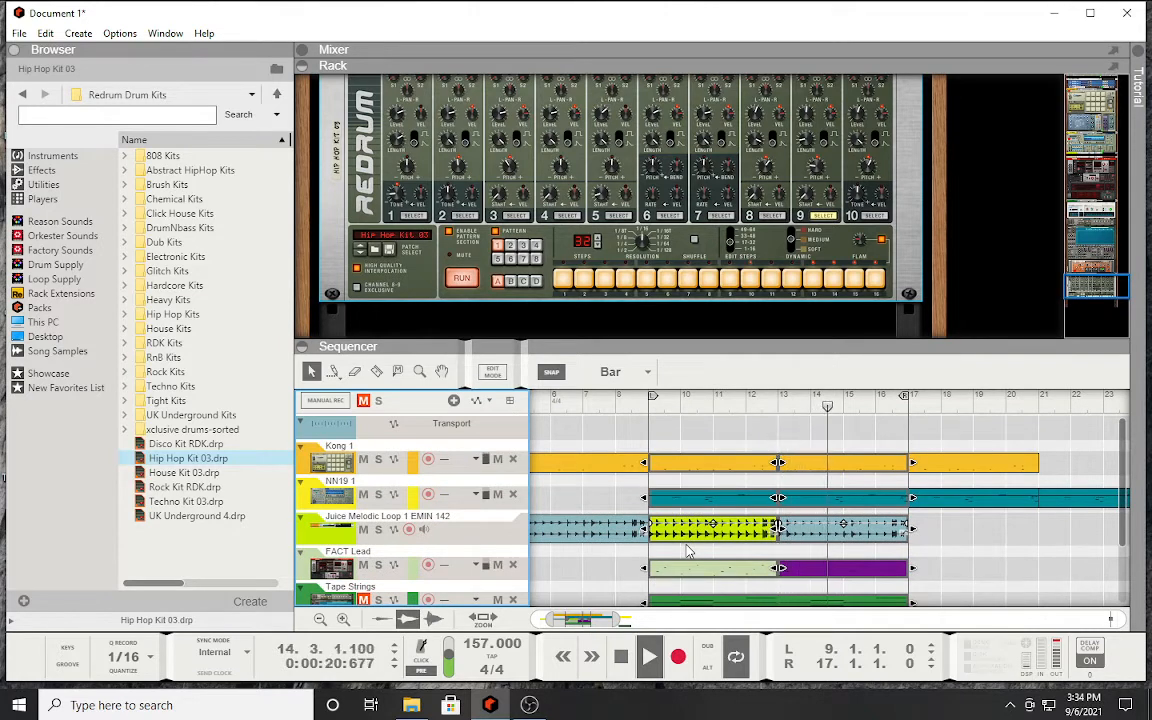
Step: Switch off Redrum's running pattern, listen to the remaining tracks loop and stop playback
left_click(455, 283)
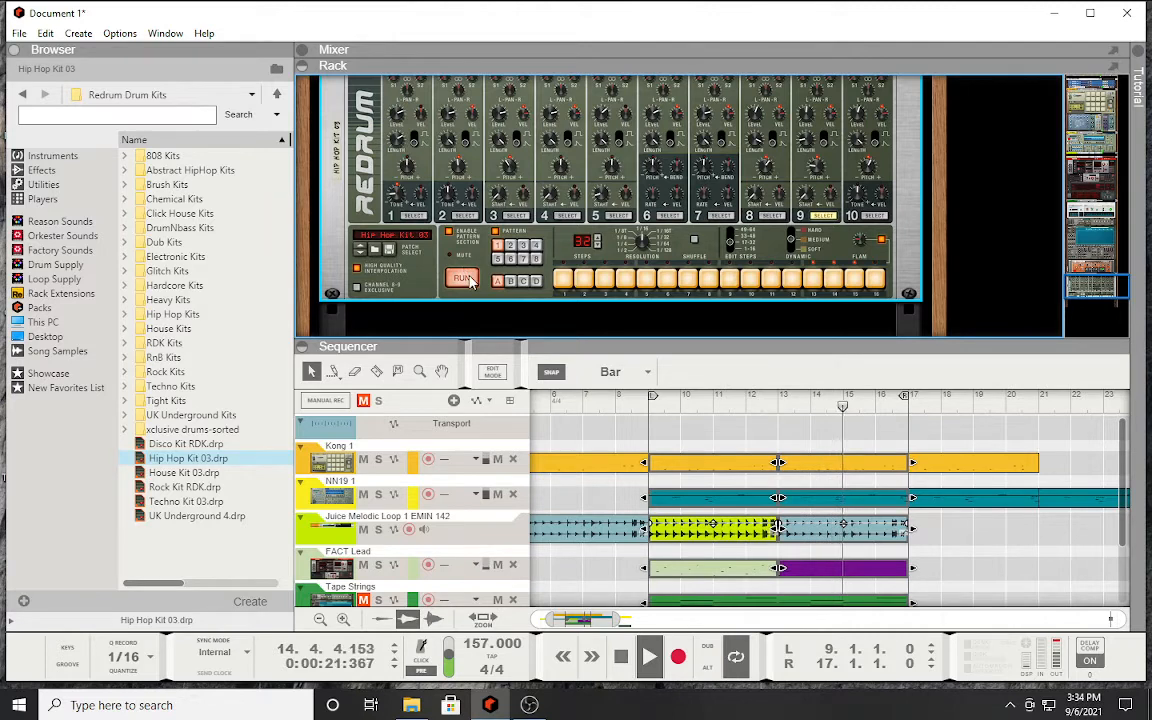
left_click(471, 281)
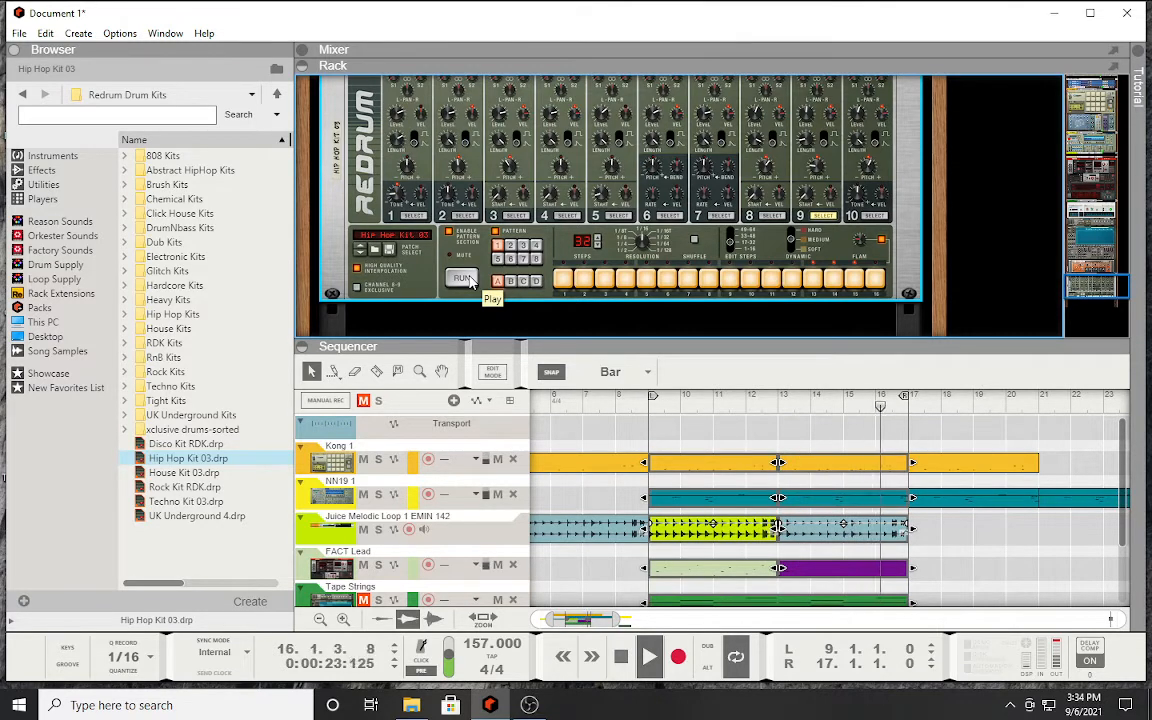
key("space")
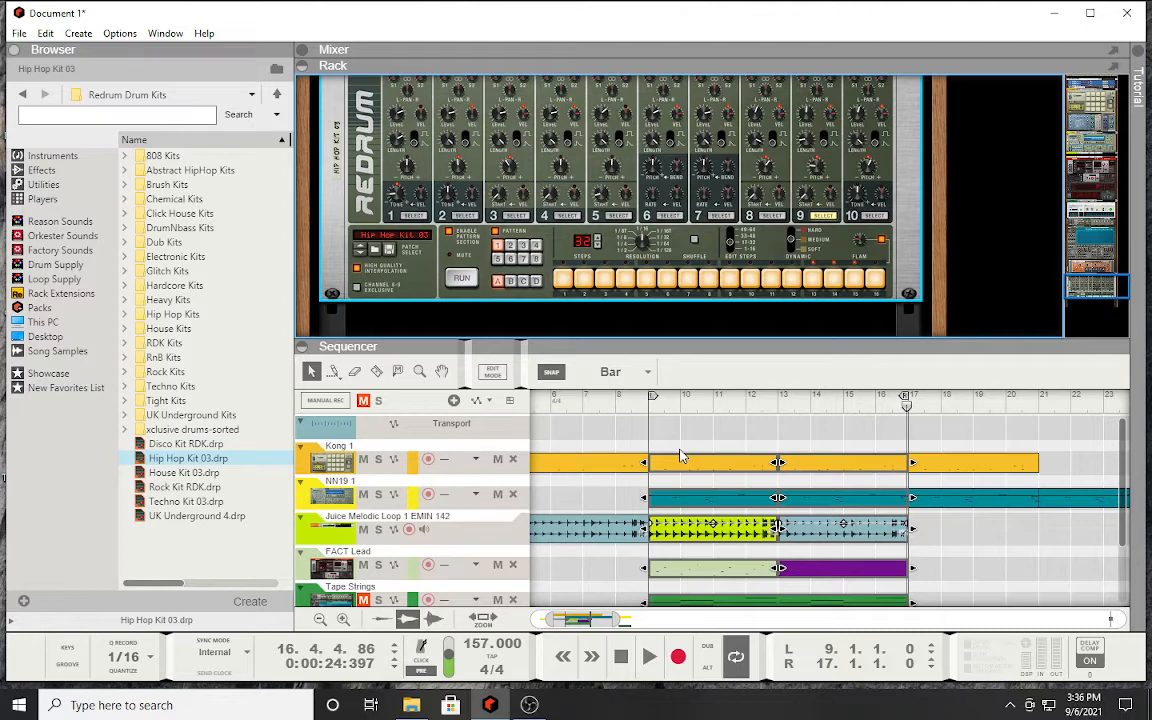
Step: Review the file types offered for exporting the song as an audio file and close the dialog without exporting
left_click(18, 33)
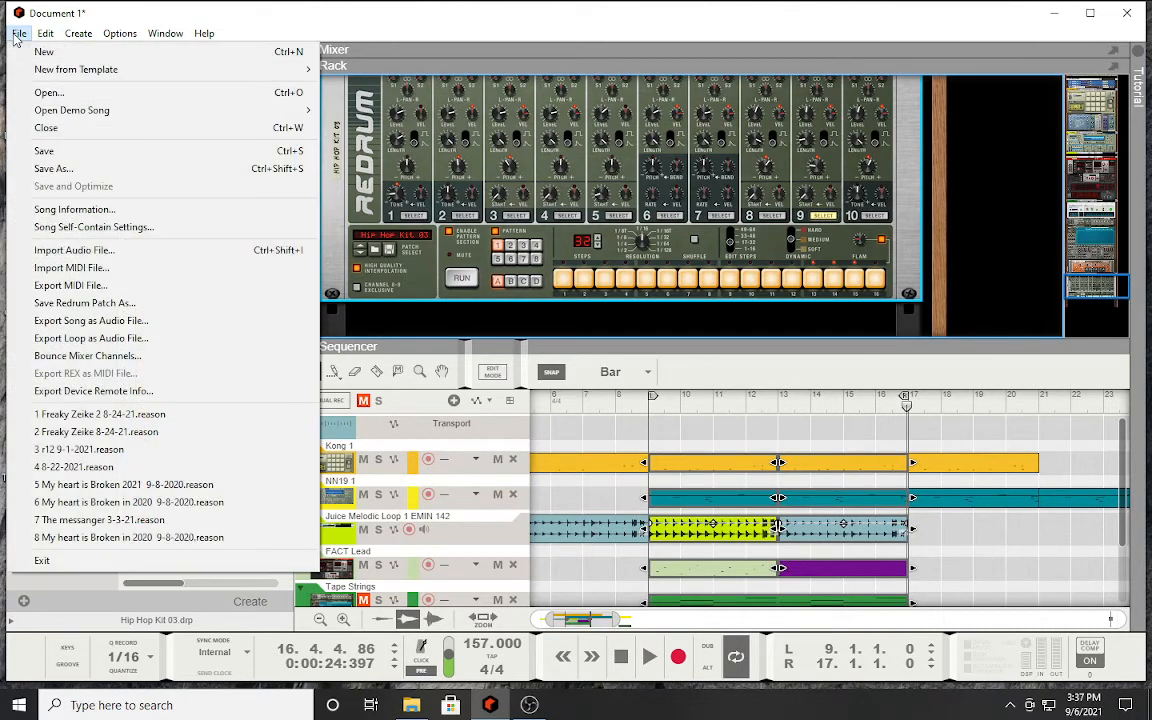
left_click(126, 324)
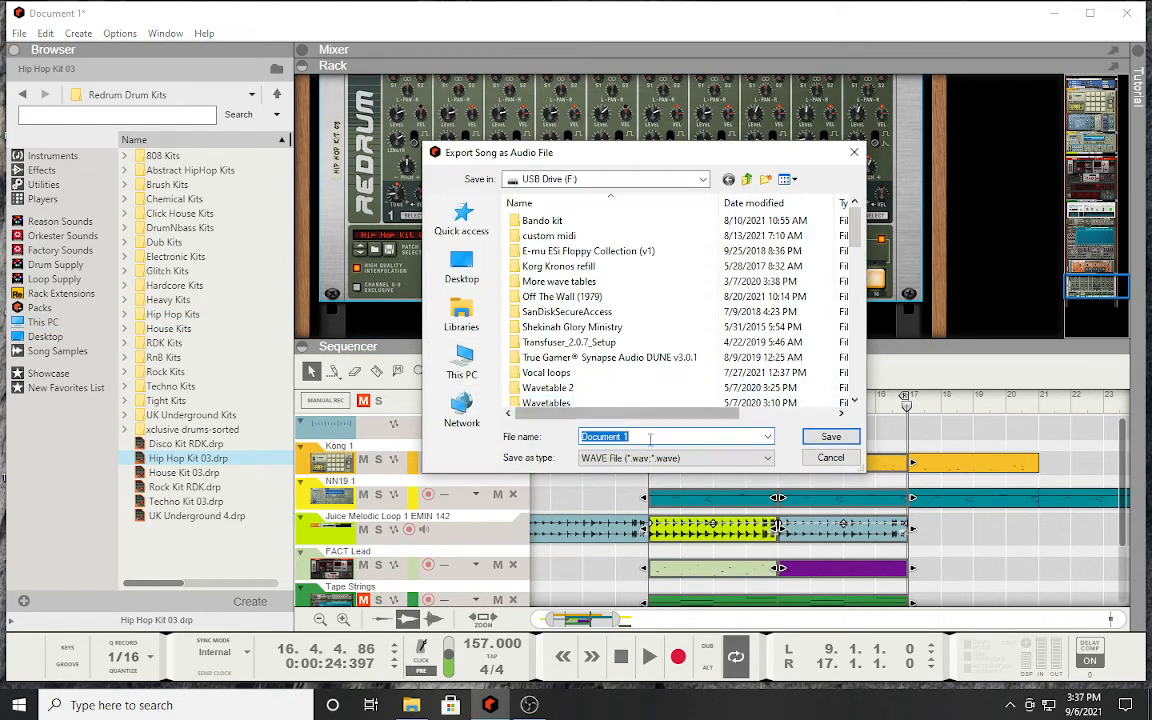
left_click(769, 438)
left_click(769, 438)
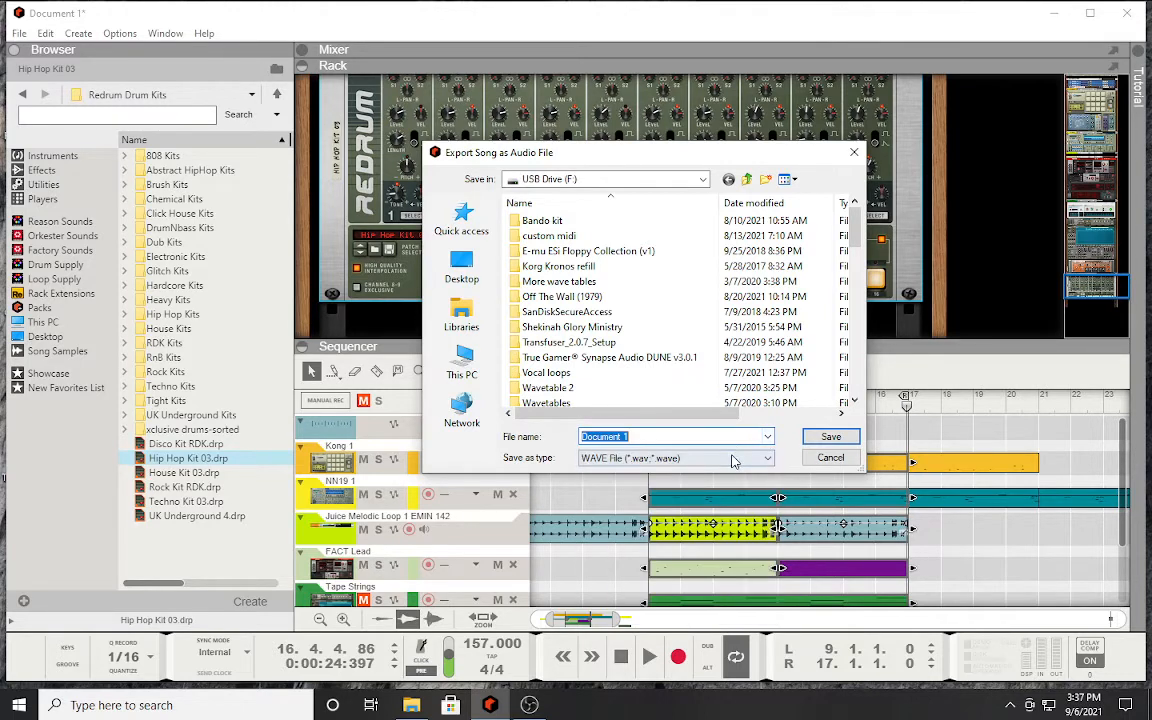
left_click(735, 459)
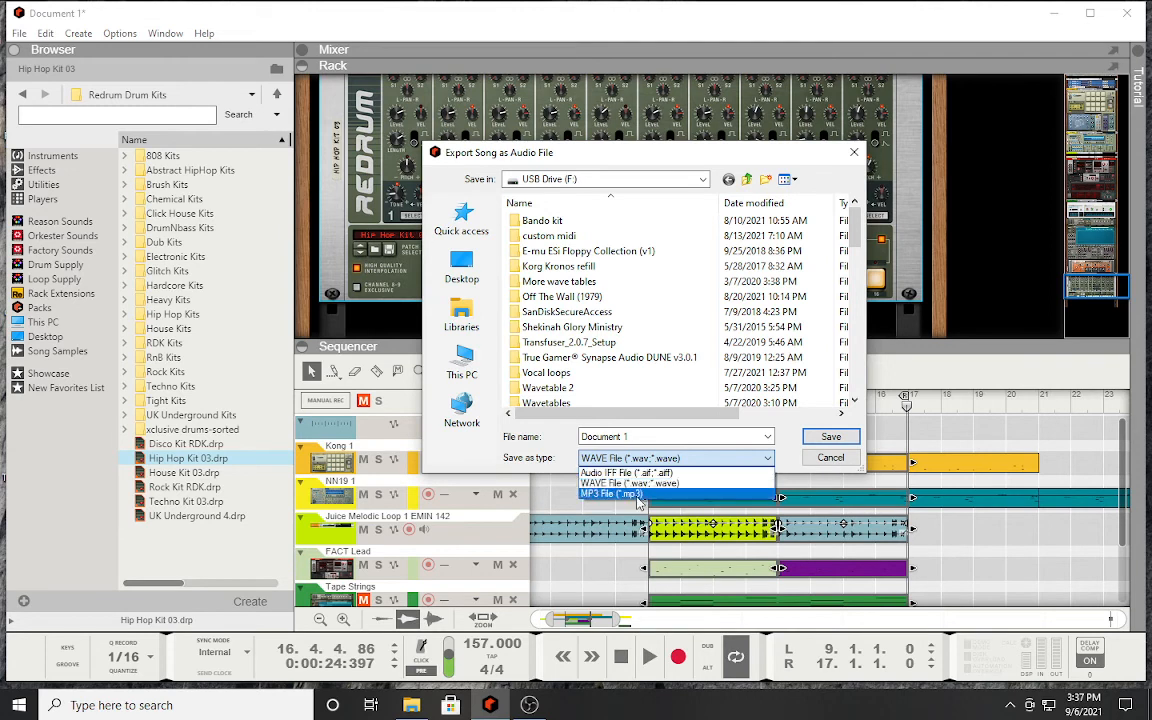
left_click(833, 465)
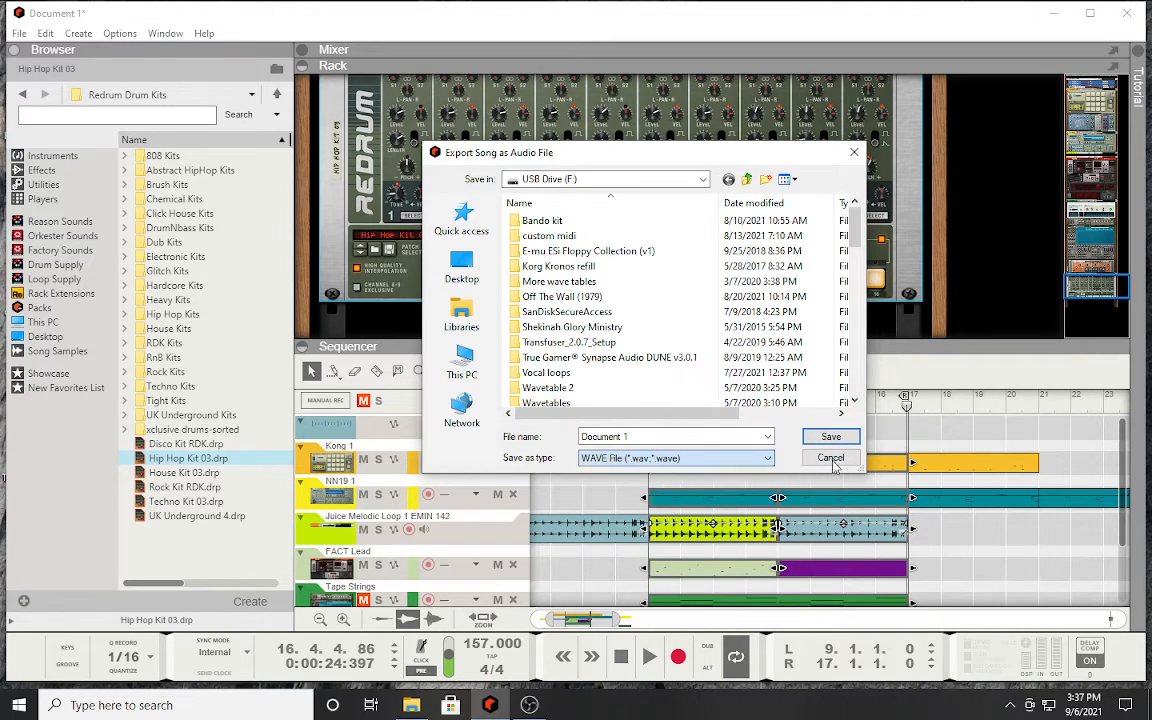
left_click(854, 153)
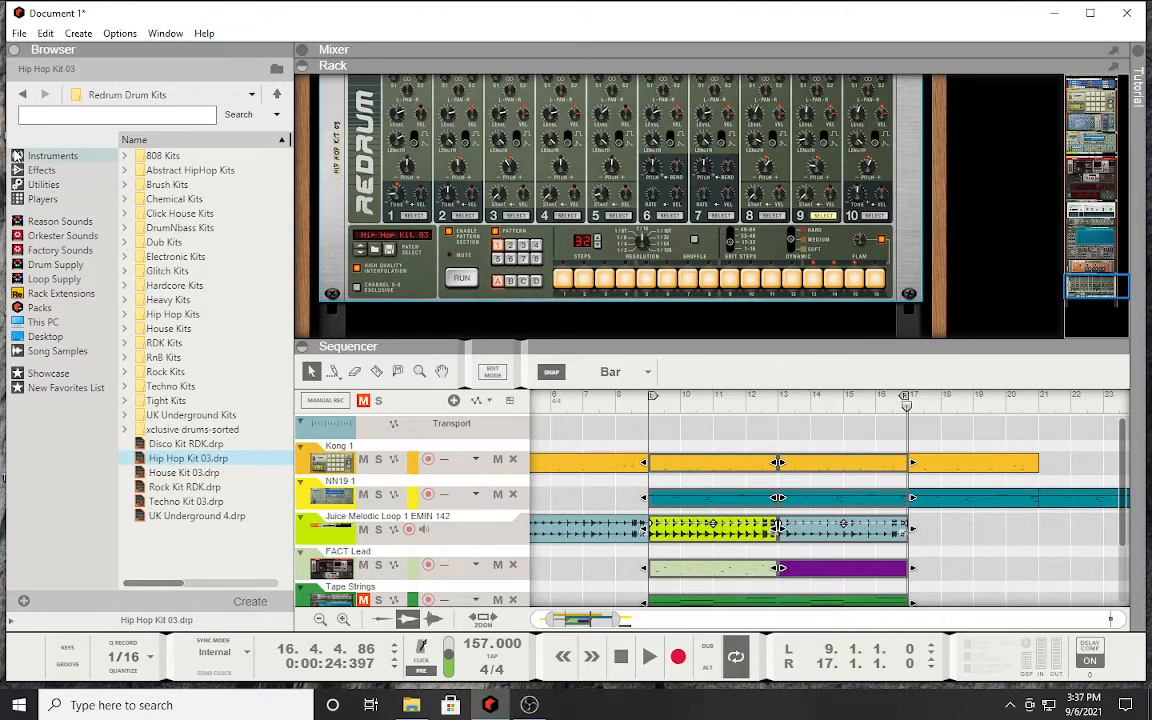
Step: Replace the Redrum on the Hip Hop Kit 03 track with a Mimic Creative Sampler from the built-in instruments
left_click(52, 156)
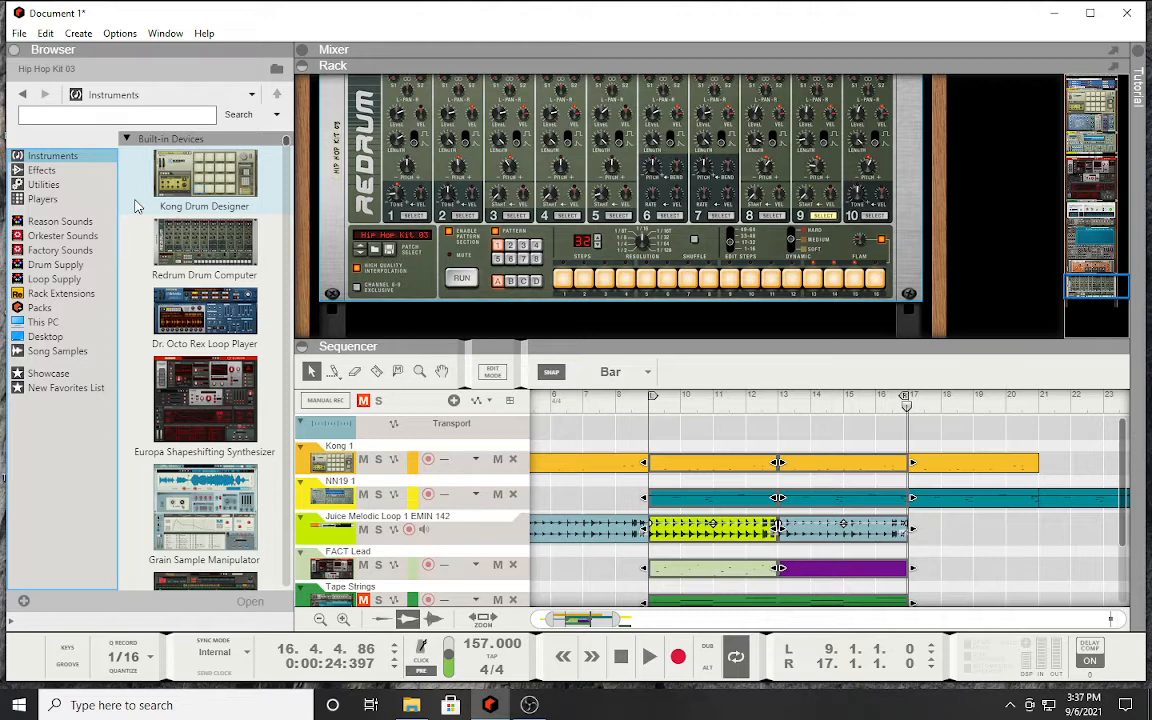
scroll(175, 268, "down", 4)
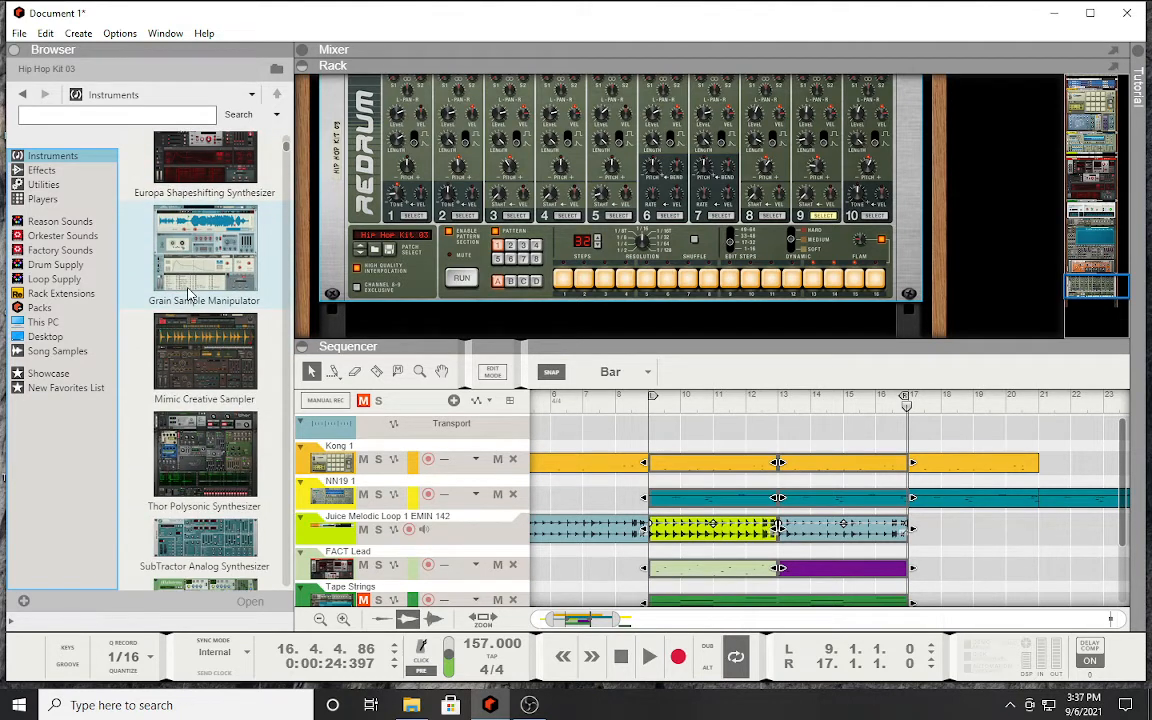
scroll(190, 293, "down", 1)
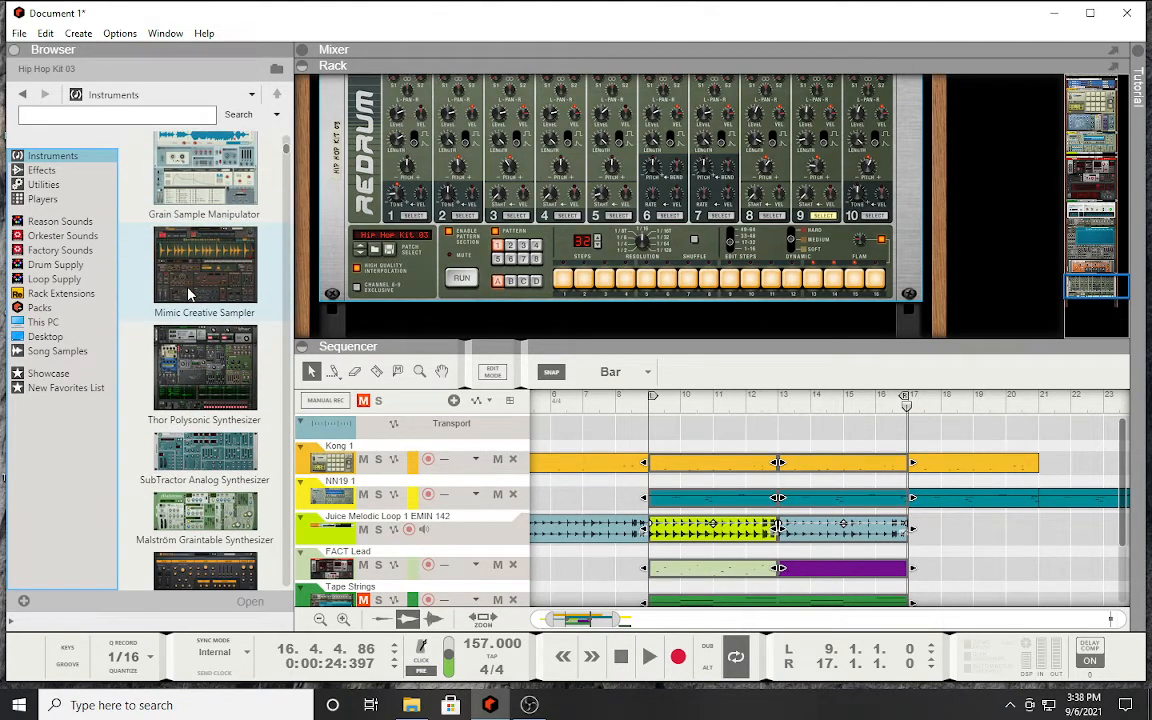
scroll(230, 430, "down", 1)
scroll(330, 480, "down", 2)
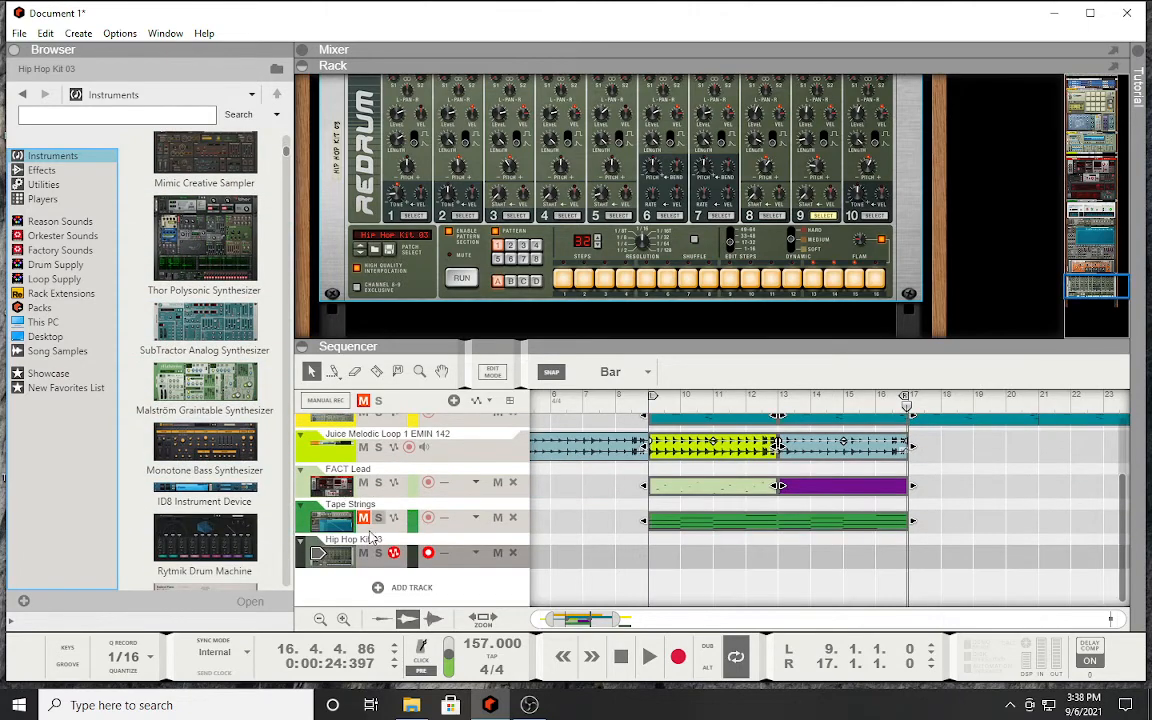
left_click(337, 549)
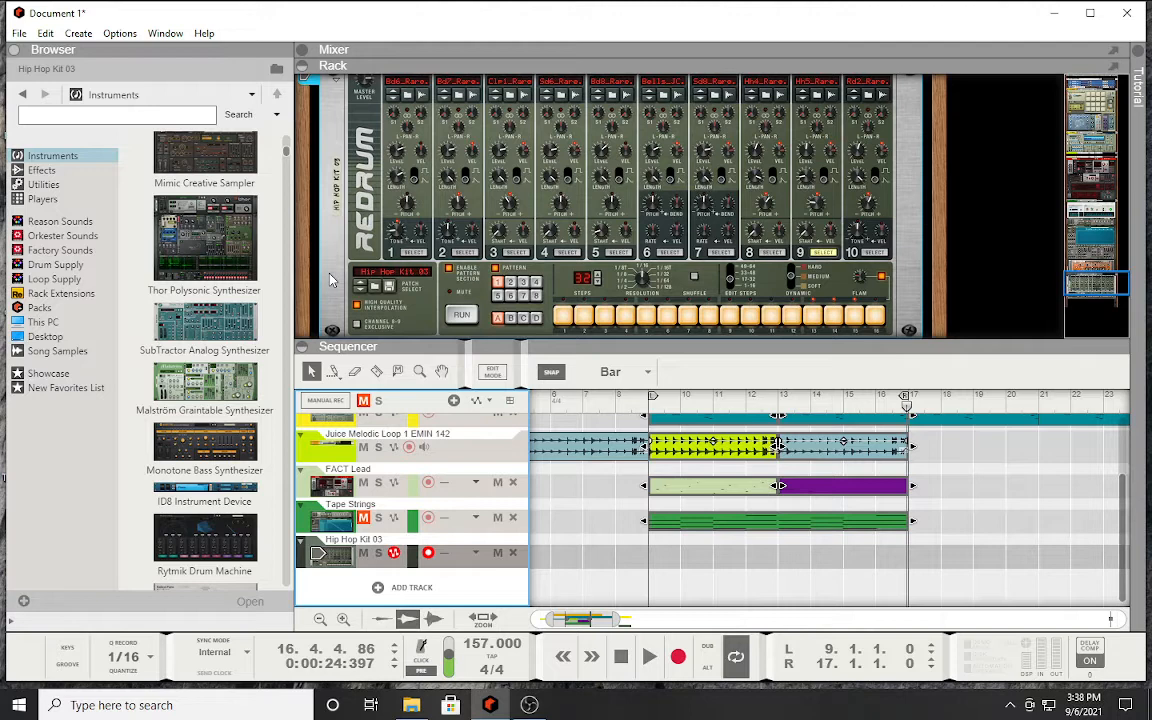
scroll(331, 279, "up", 3)
left_click(203, 140)
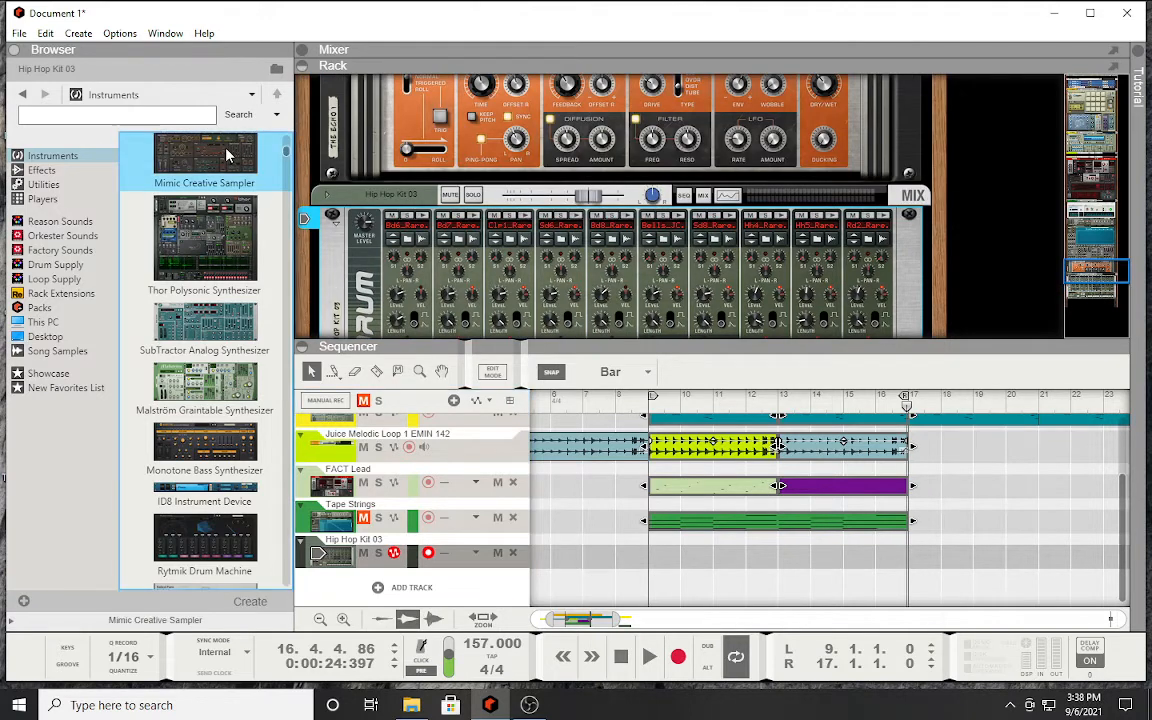
left_click_drag(192, 148, 465, 284)
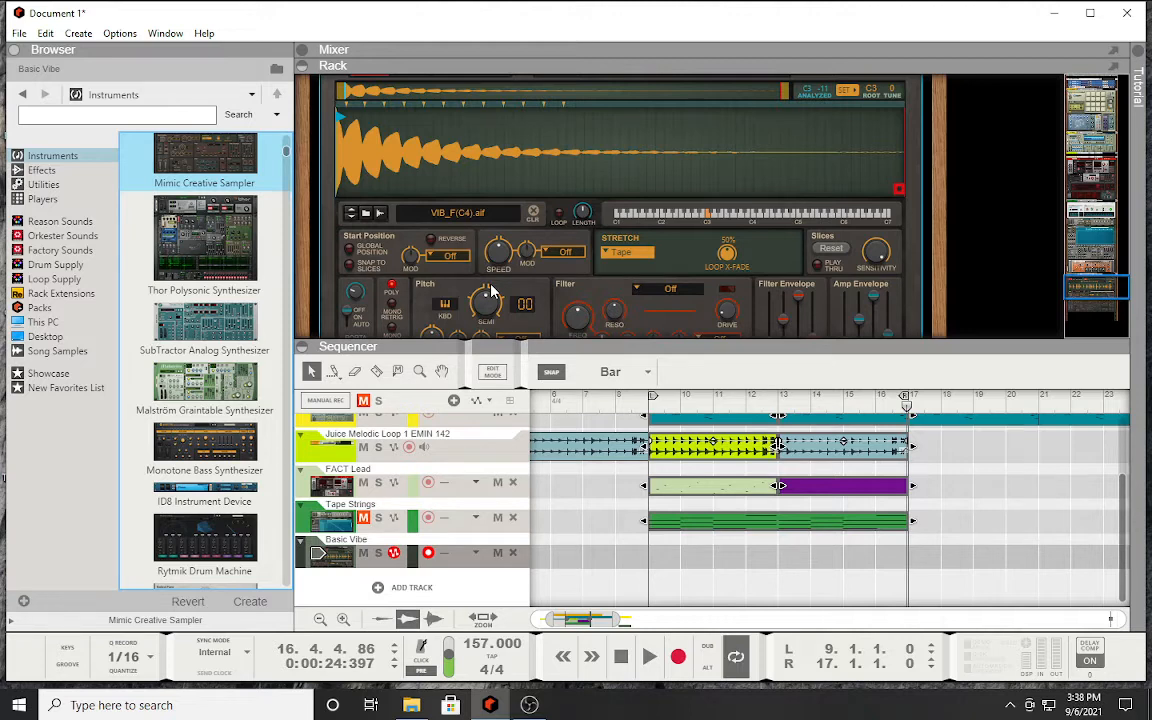
Step: Examine the Mimic sampler's modes, slots, waveform and synth controls in an enlarged rack, and look over the built-in instruments
scroll(513, 273, "up", 3)
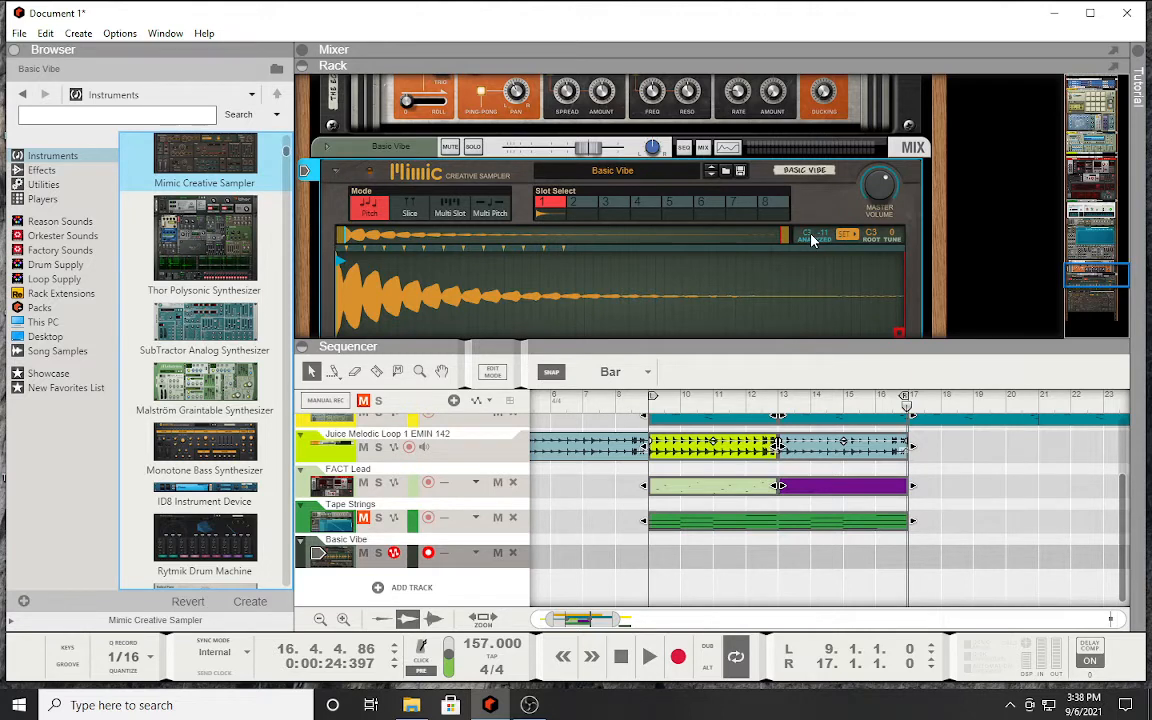
scroll(613, 322, "down", 2)
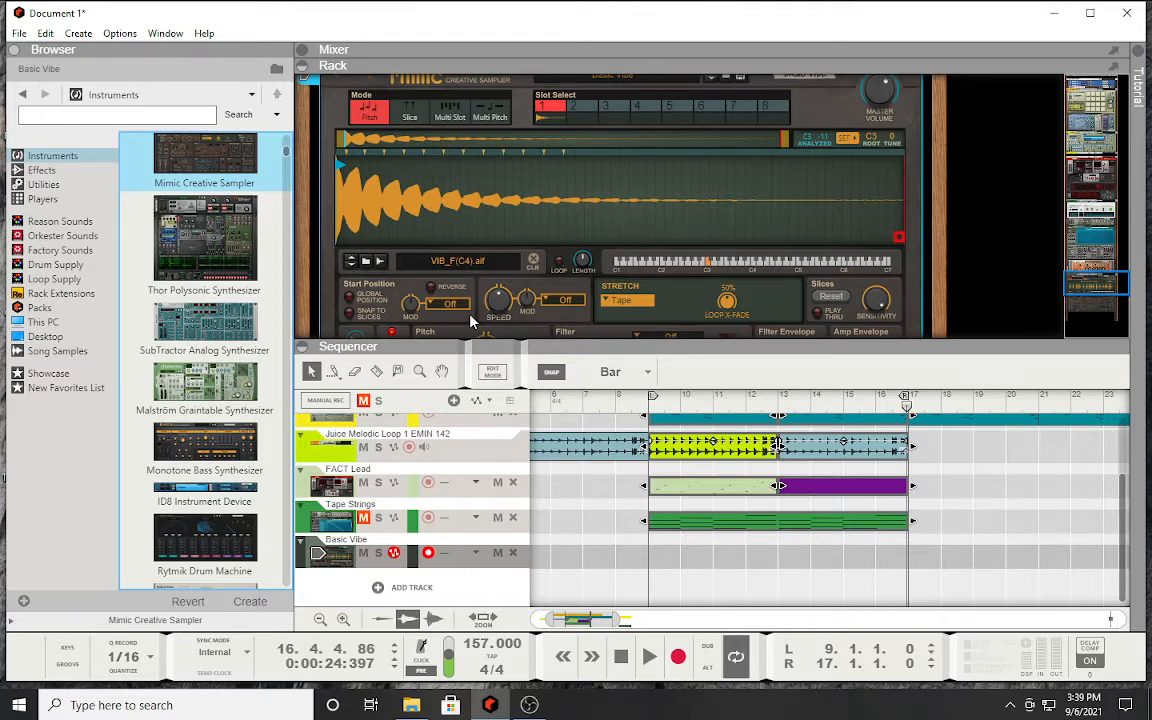
key("F6")
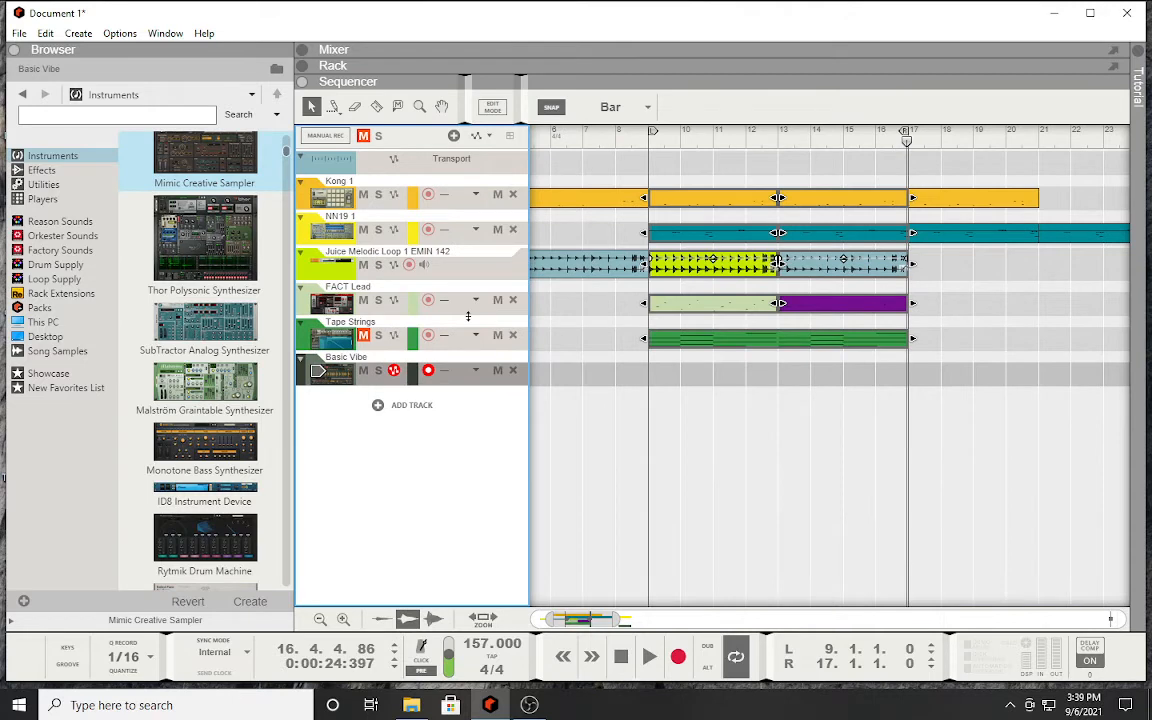
key("F6")
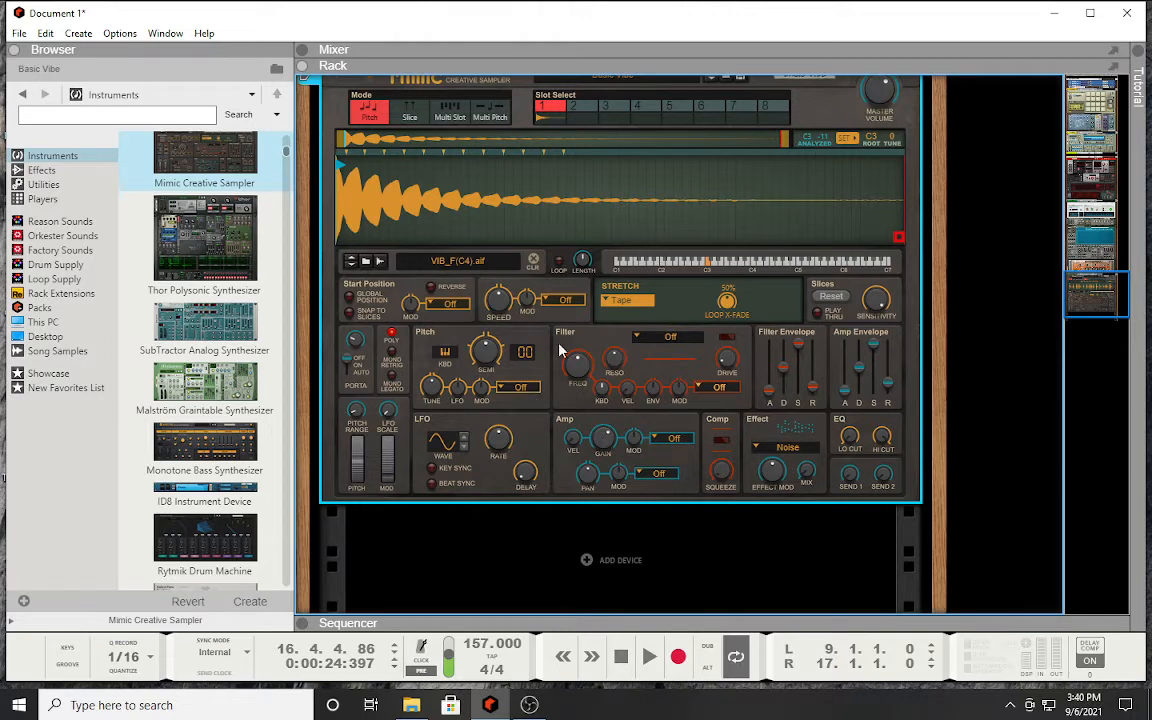
scroll(490, 291, "down", 2)
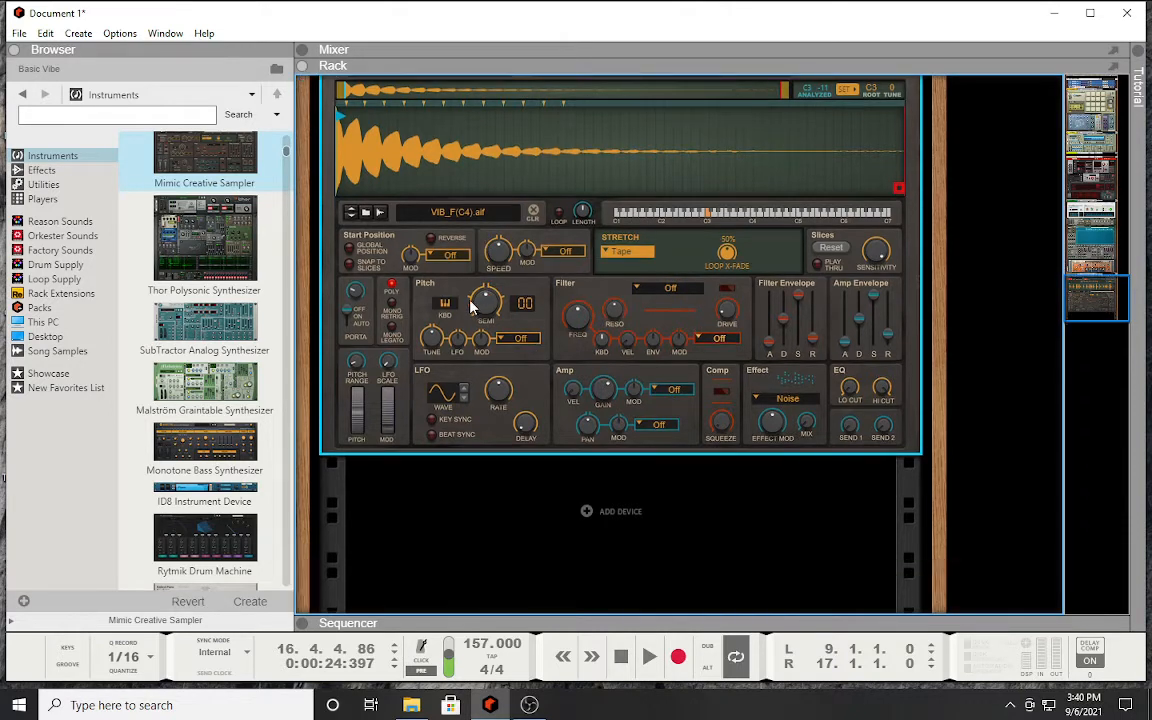
scroll(472, 306, "up", 5)
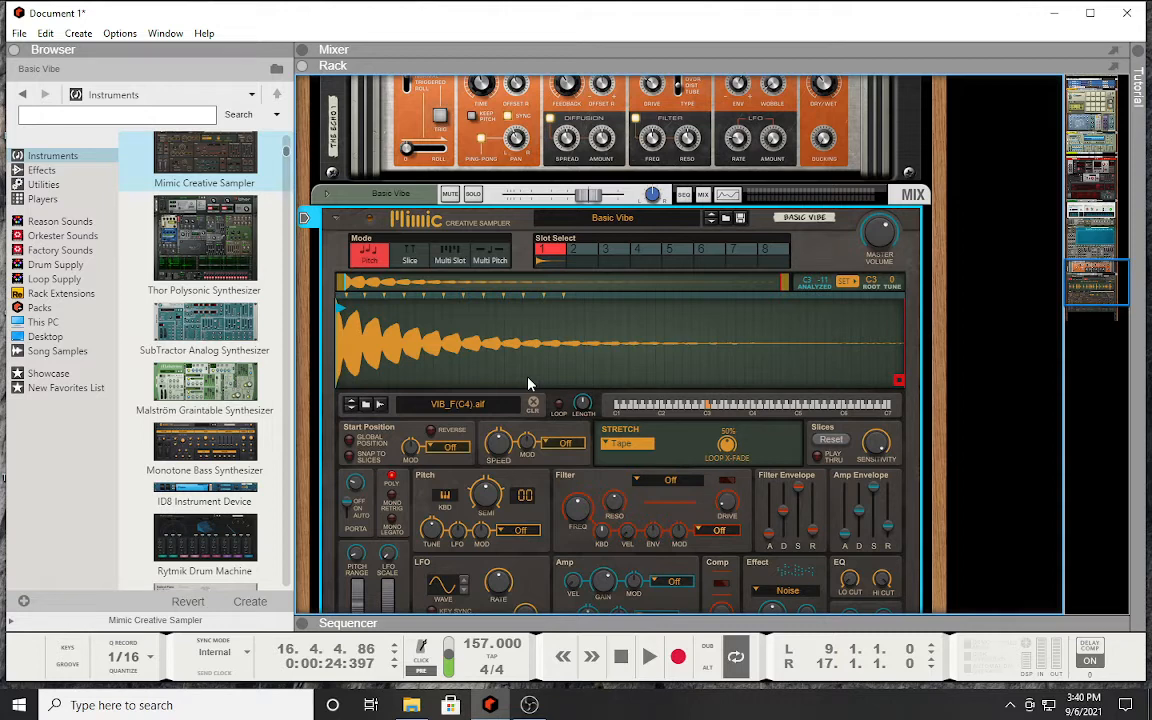
scroll(178, 450, "up", 5)
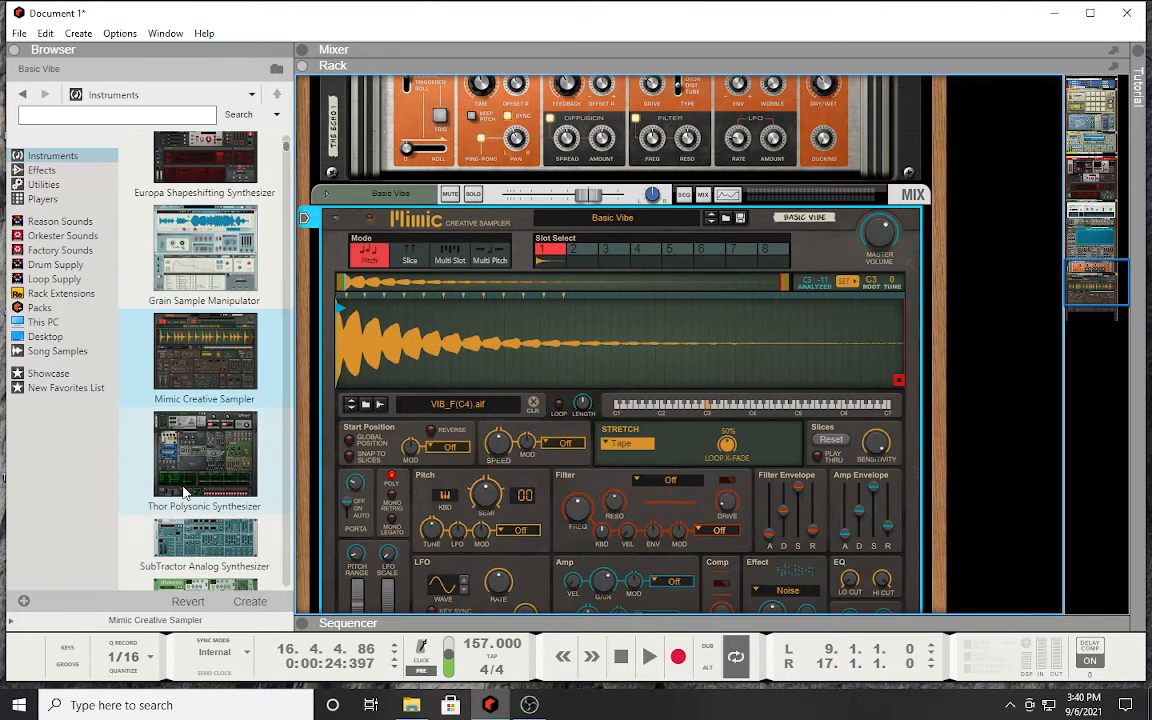
scroll(183, 492, "up", 2)
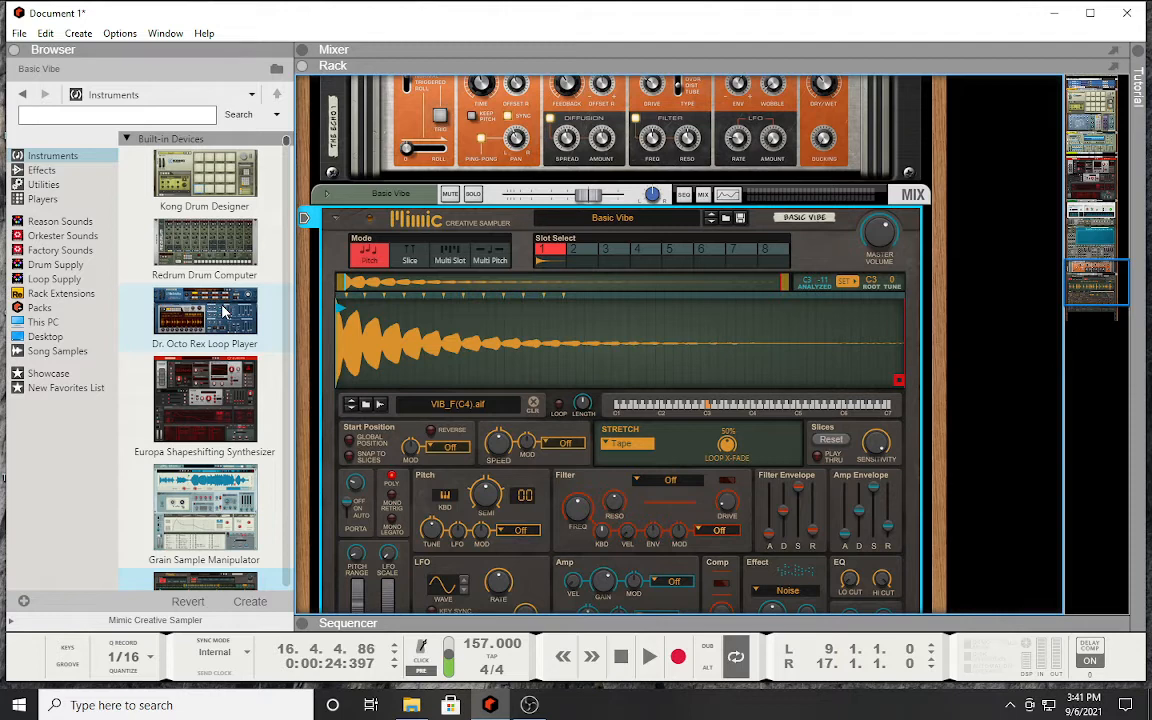
Step: Switch to Google Chrome and search Google for "imageline"
left_click(210, 704)
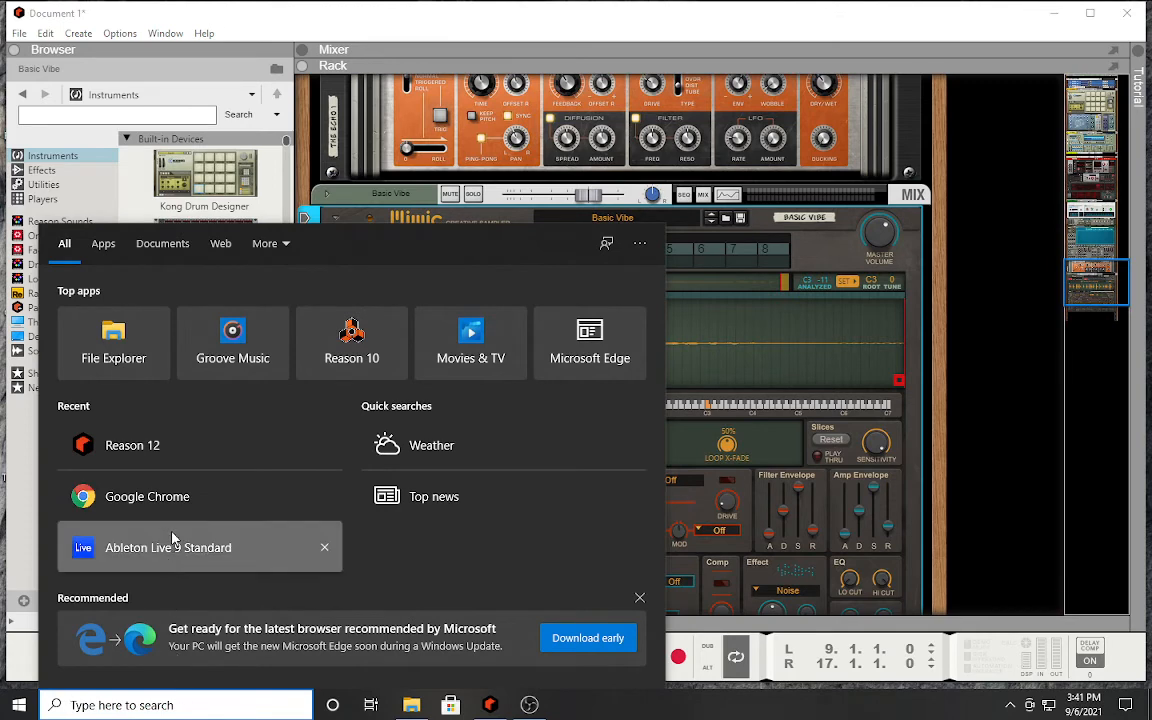
left_click(155, 450)
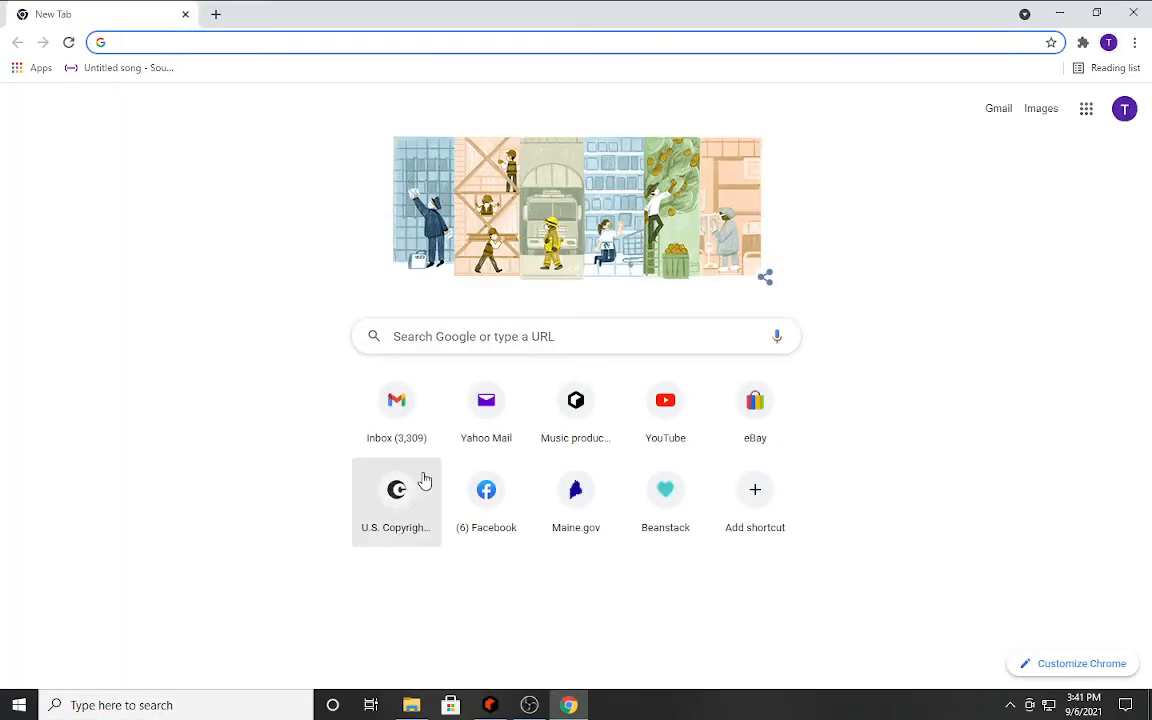
left_click(214, 37)
type("i")
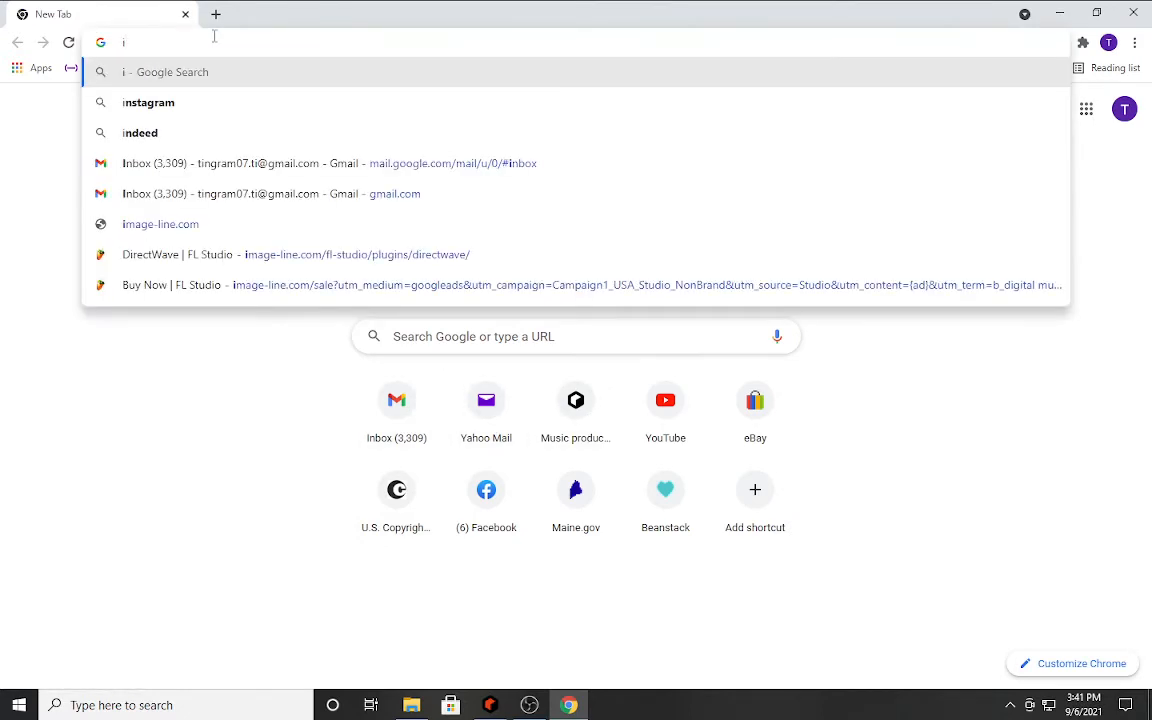
type("mager")
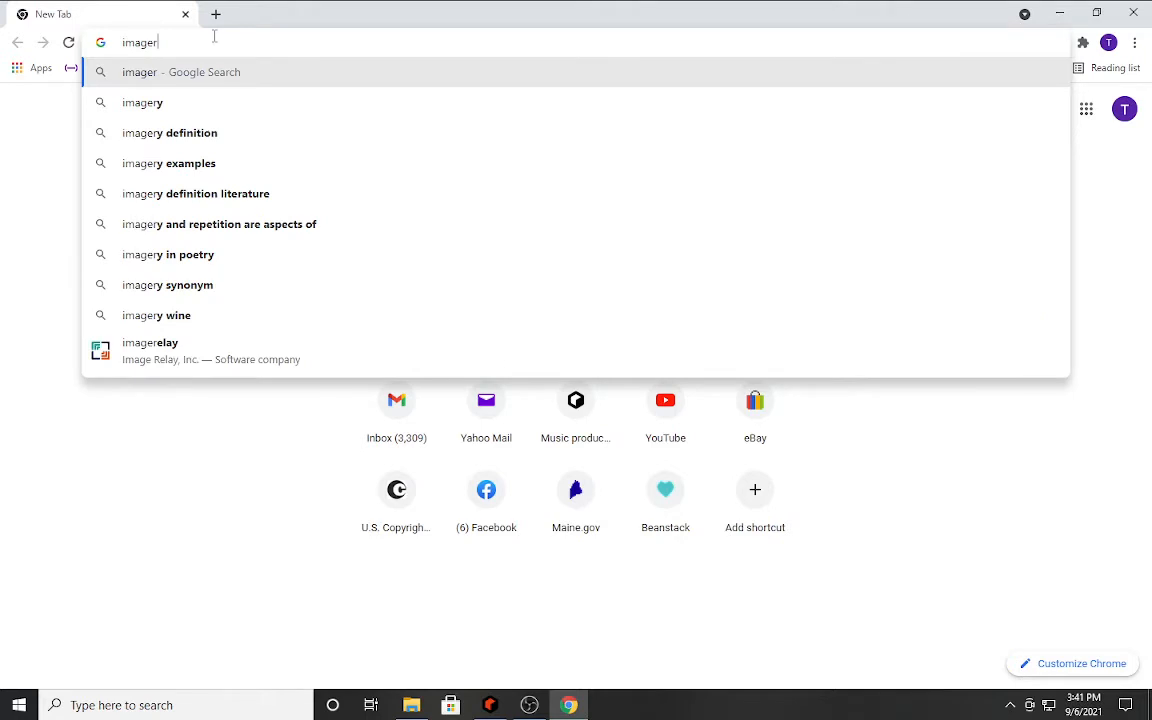
key("BackSpace")
type("line")
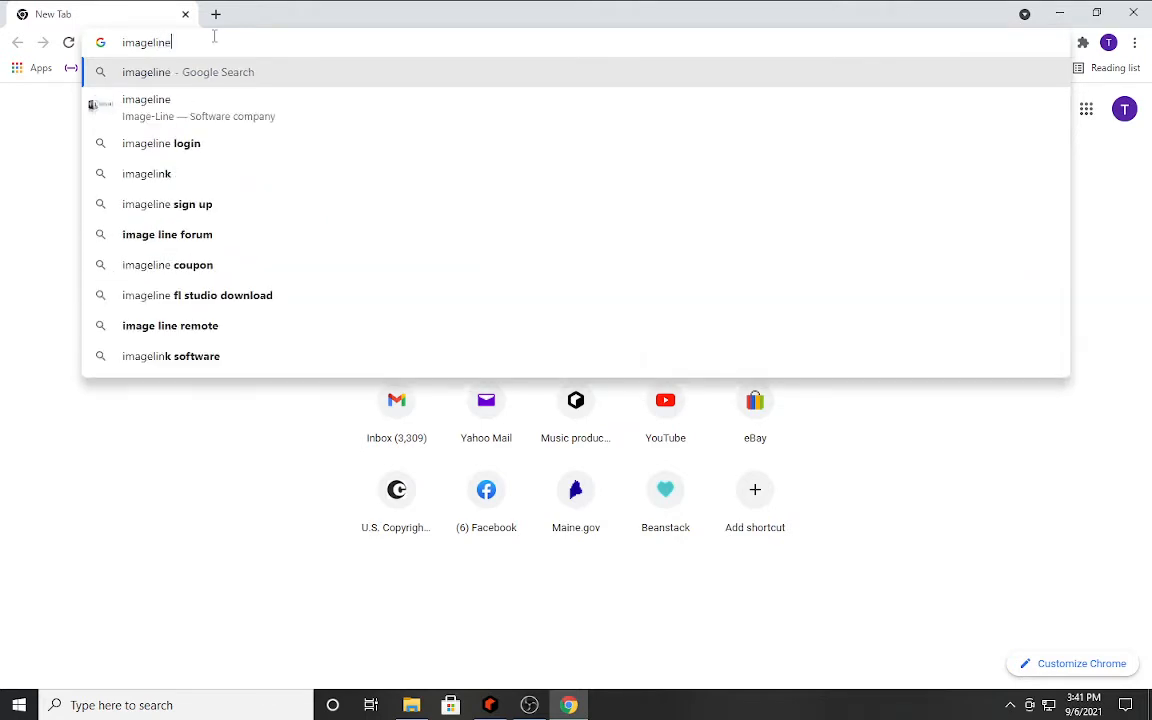
key("Return")
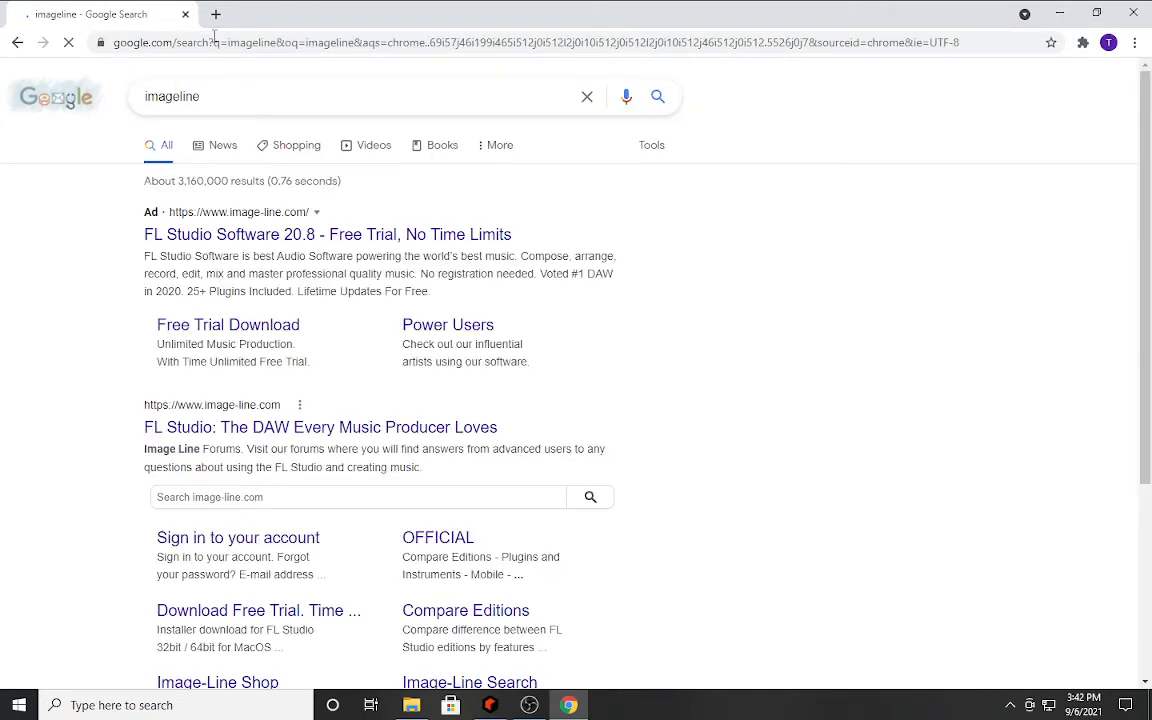
Step: Open the official Image-Line FL Studio website from the search results and look over its home page
left_click(255, 430)
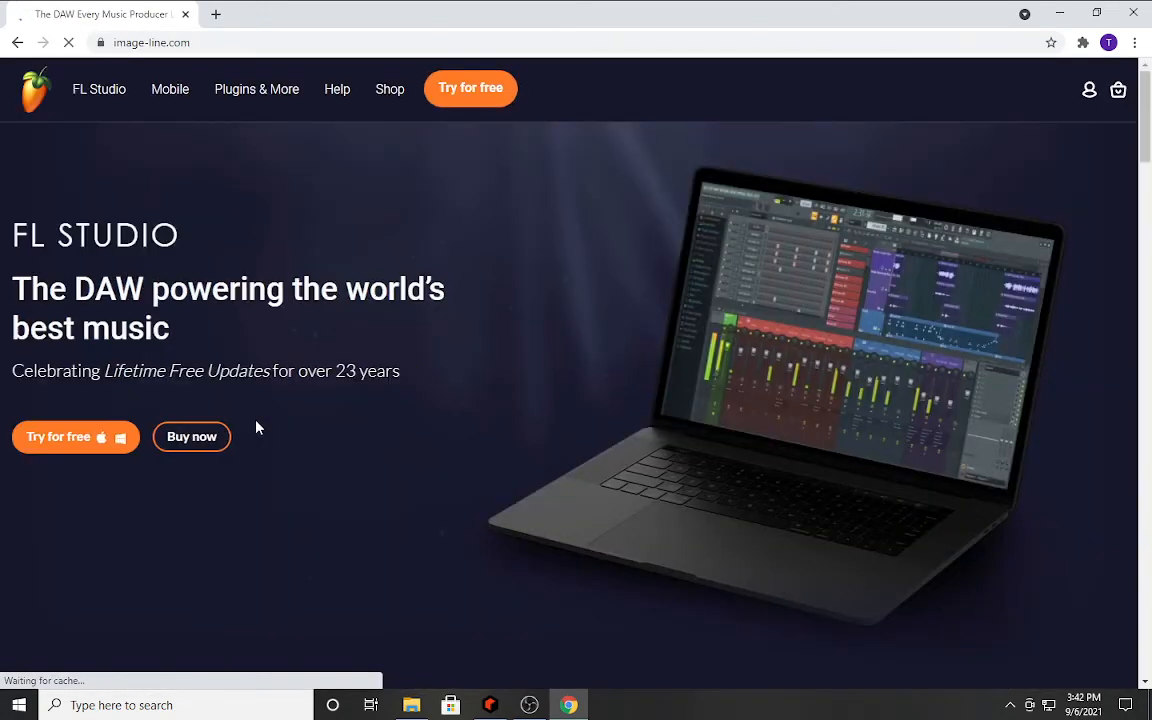
scroll(256, 428, "down", 10)
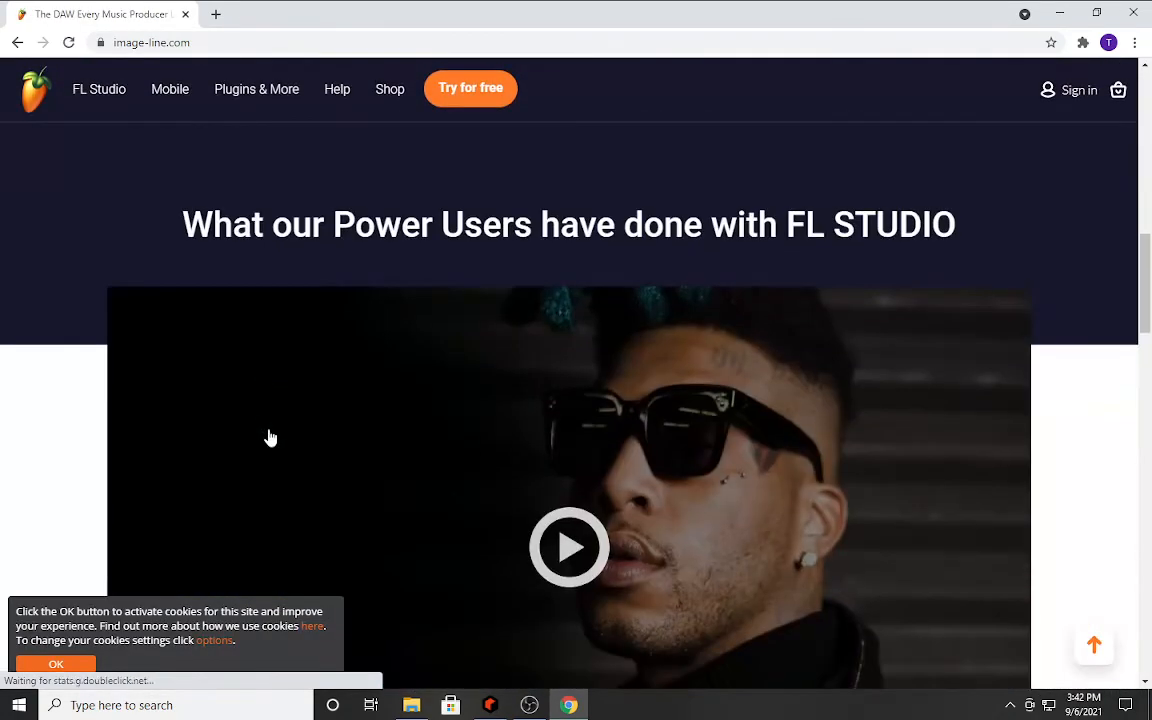
scroll(270, 437, "down", 20)
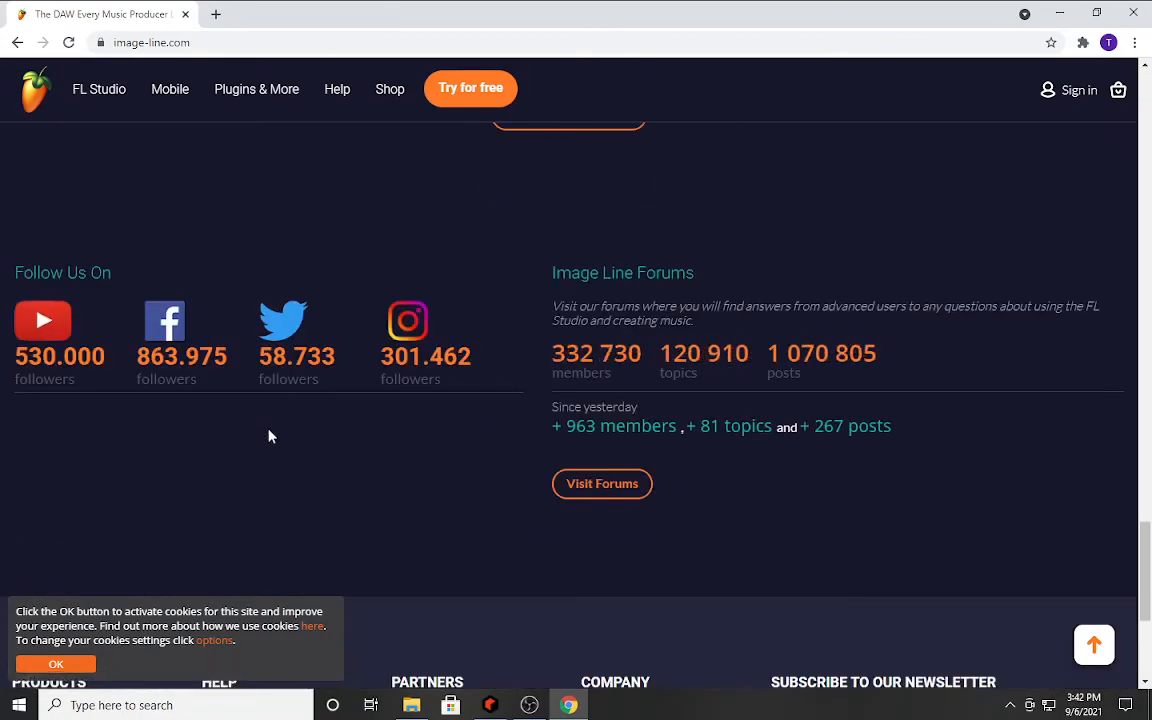
scroll(269, 436, "down", 4)
scroll(269, 436, "up", 4)
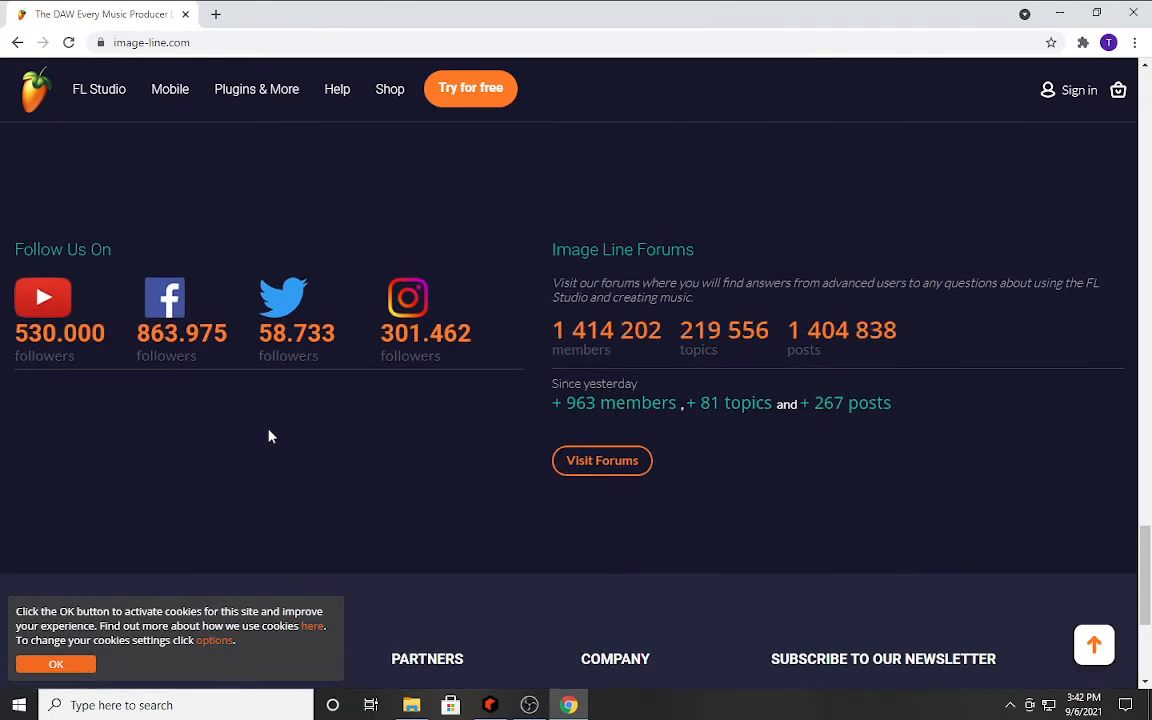
scroll(269, 436, "up", 8)
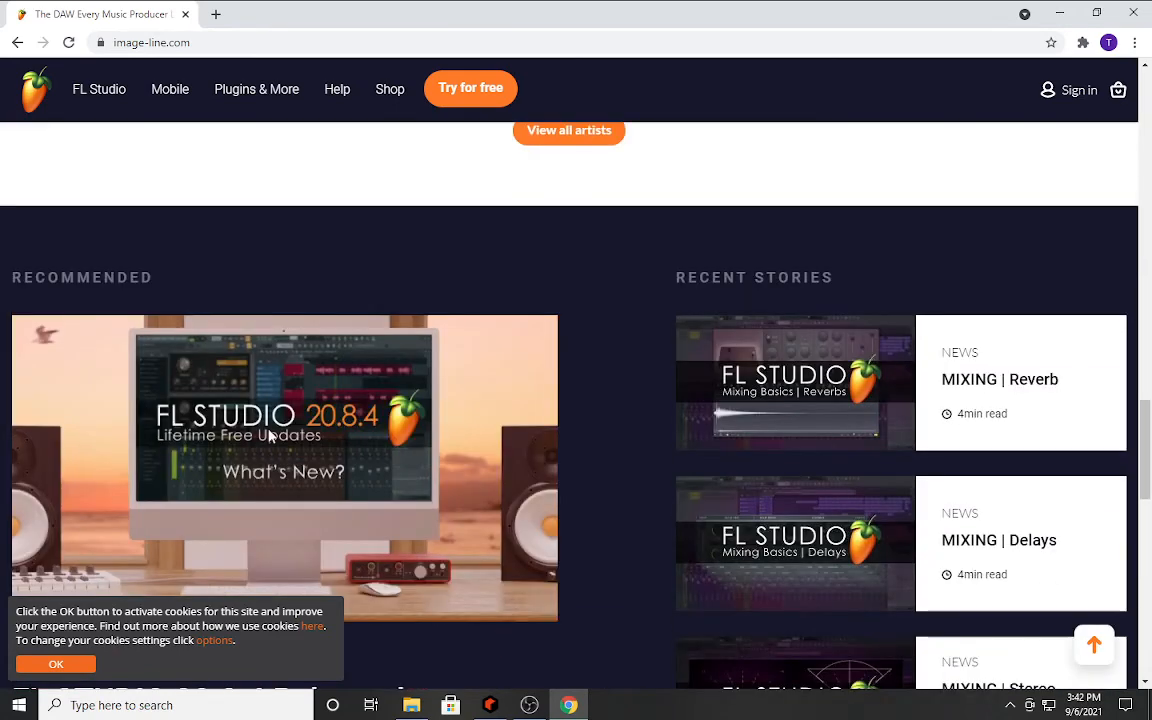
scroll(268, 436, "up", 8)
Step: Go to the site's Plugins & Instruments catalogue and open the product page of the DirectWave sampler
mouse_move(257, 86)
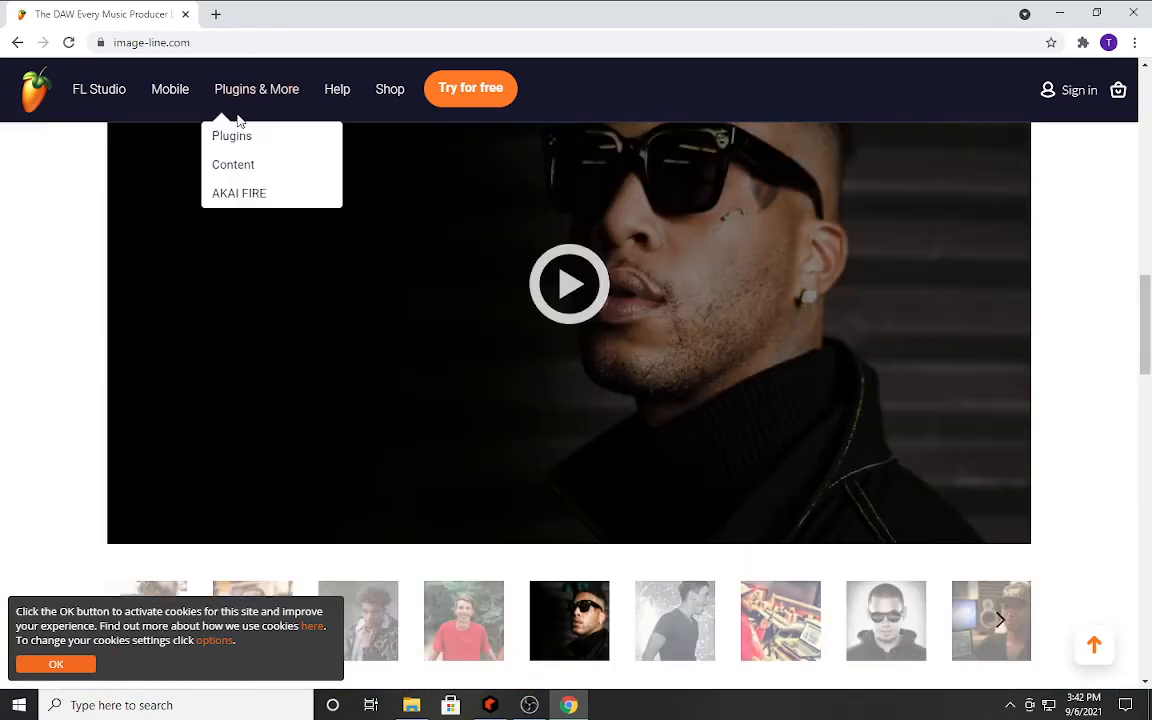
left_click(232, 136)
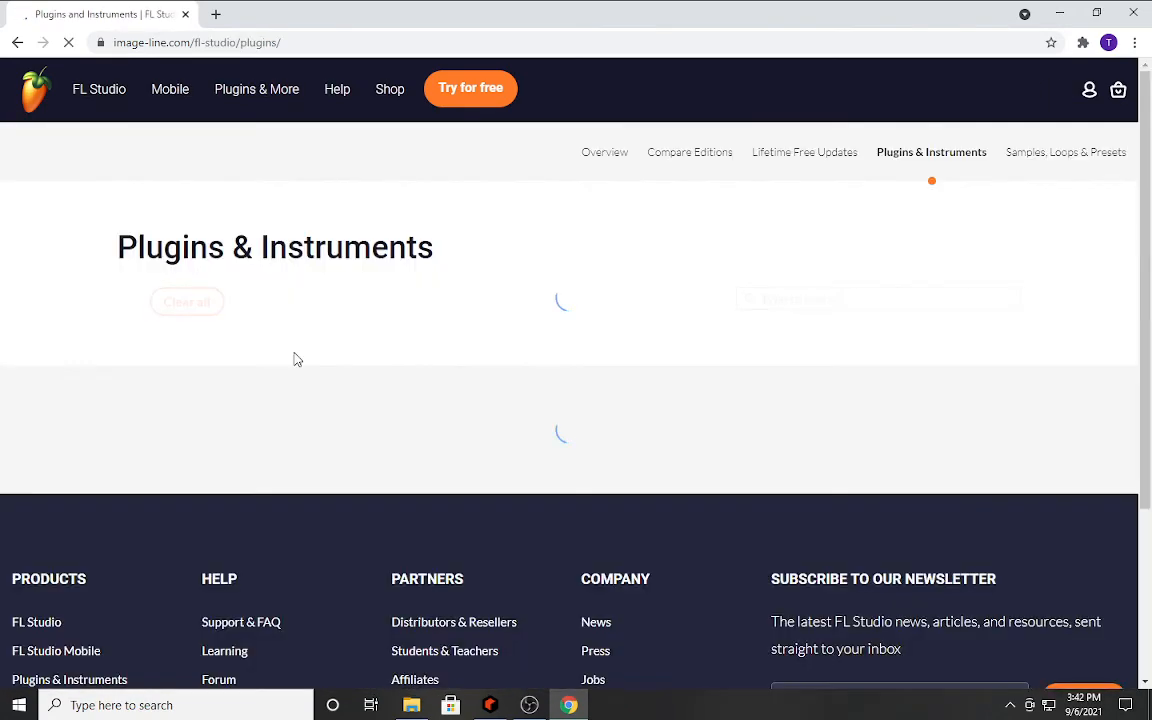
scroll(319, 378, "down", 3)
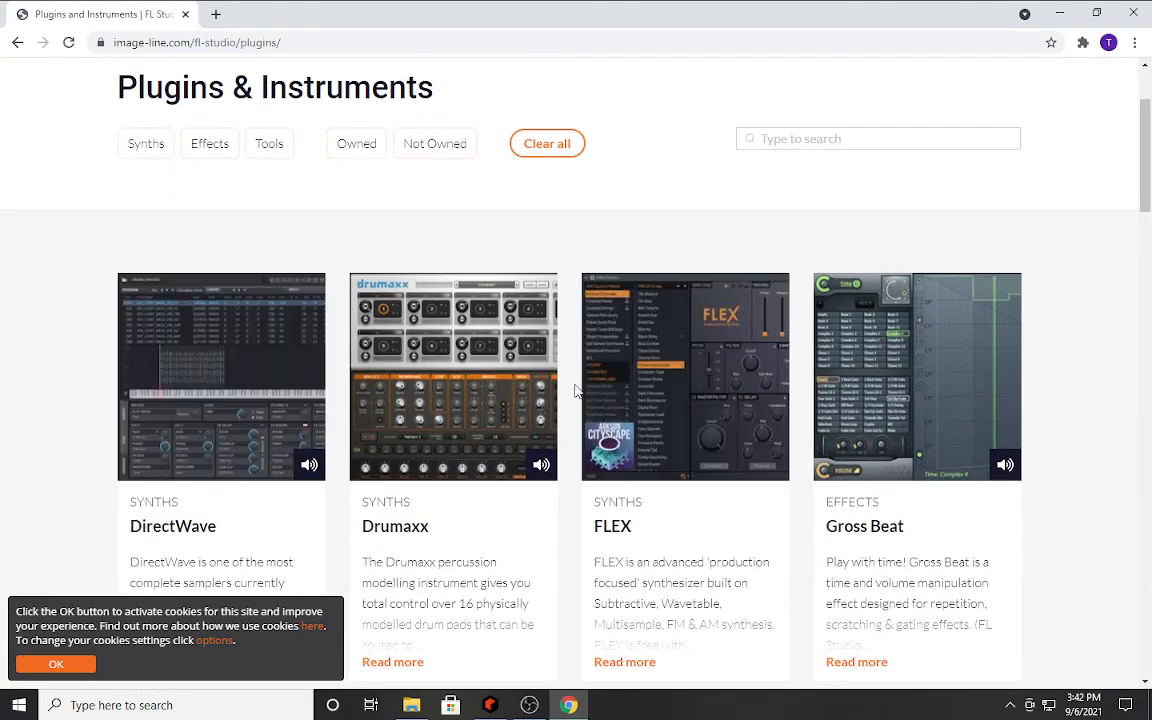
scroll(217, 467, "down", 3)
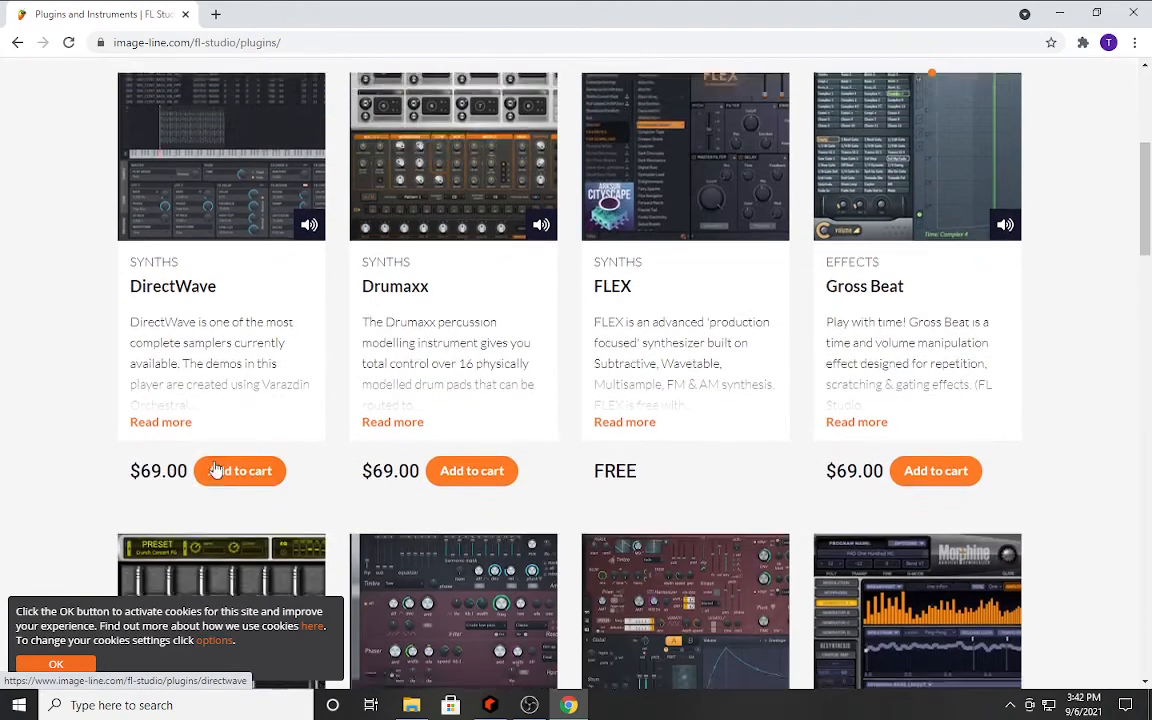
scroll(215, 470, "up", 1)
left_click(203, 226)
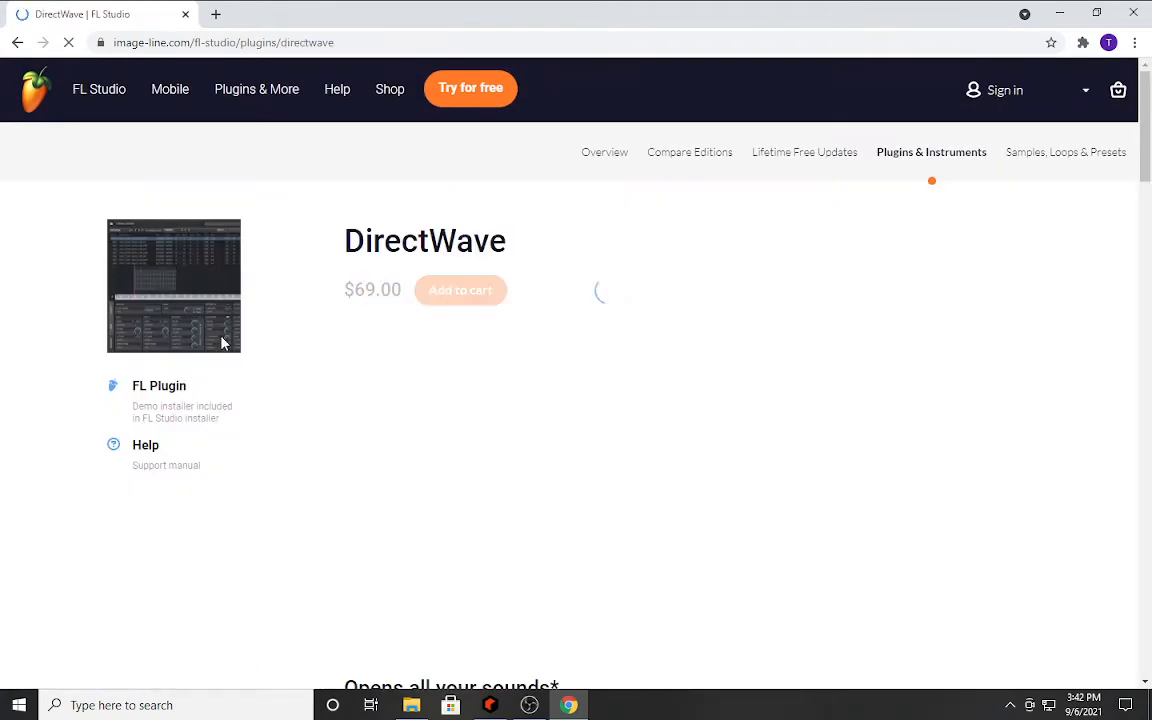
Step: Read which sound formats DirectWave opens and look over its interface pictures on the product page
scroll(347, 391, "down", 4)
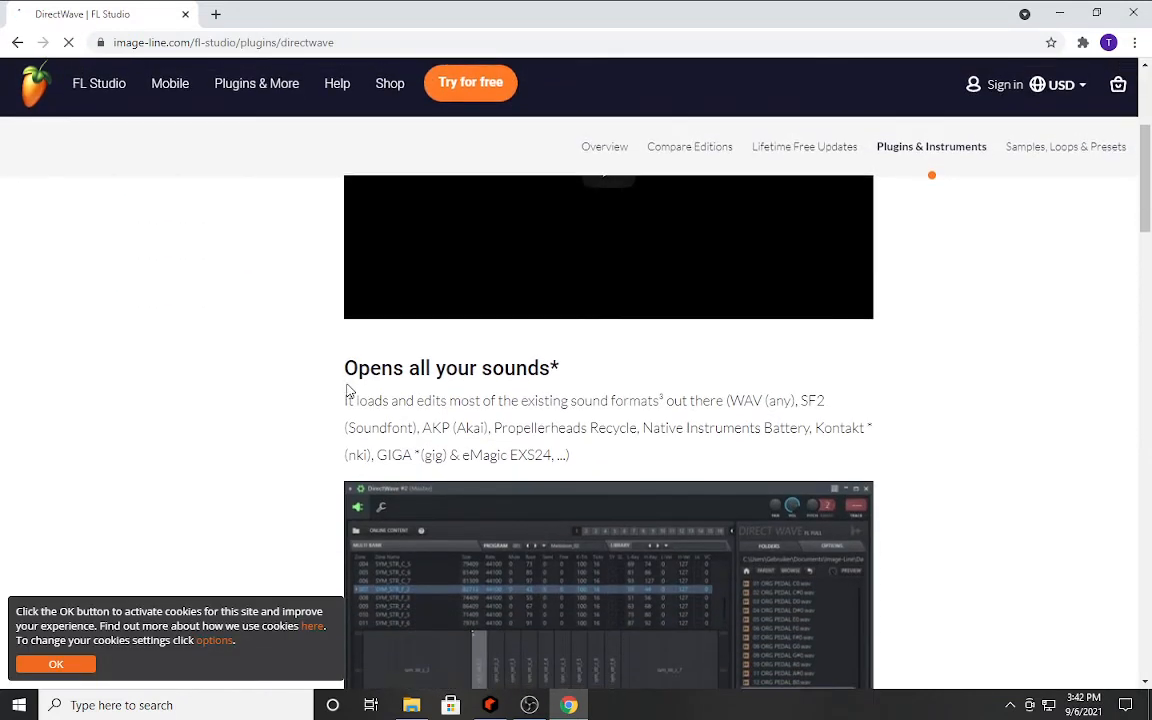
scroll(348, 391, "down", 1)
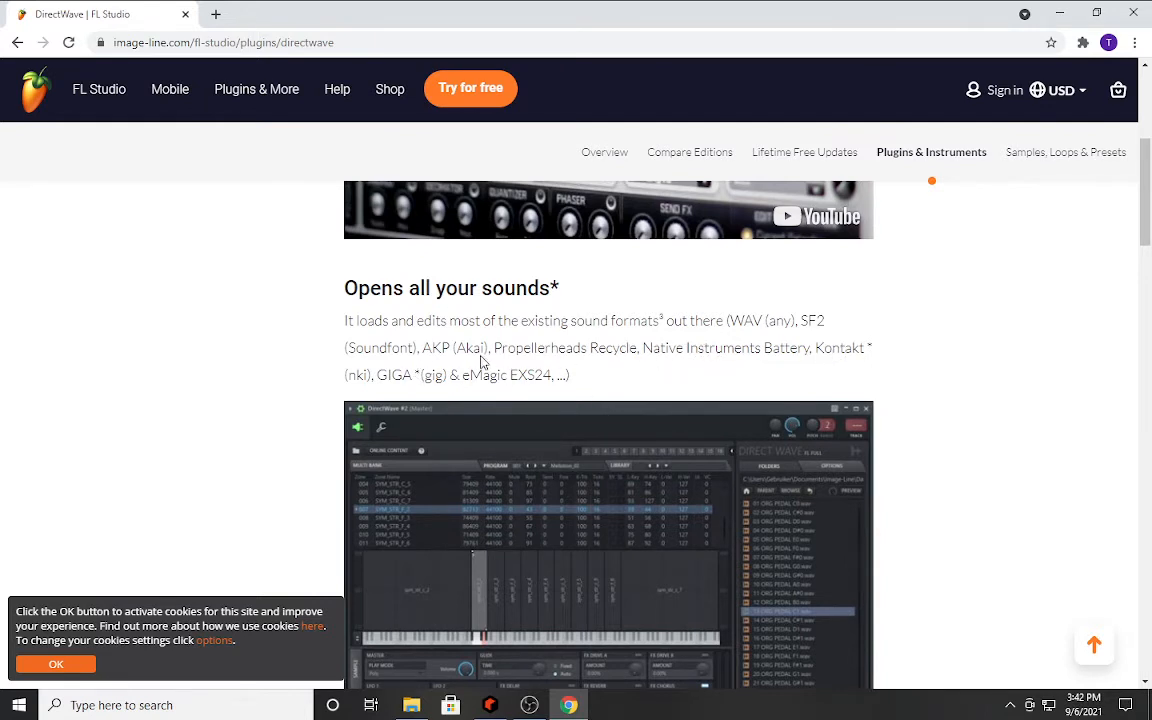
scroll(476, 420, "down", 2)
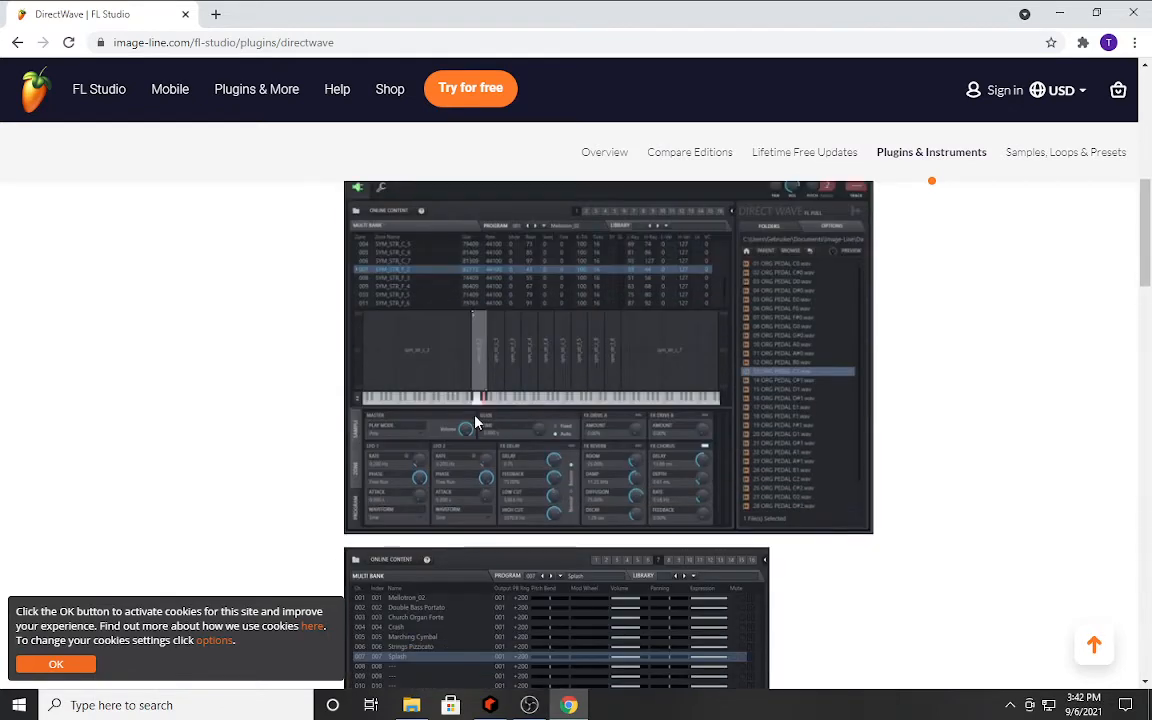
scroll(476, 423, "up", 2)
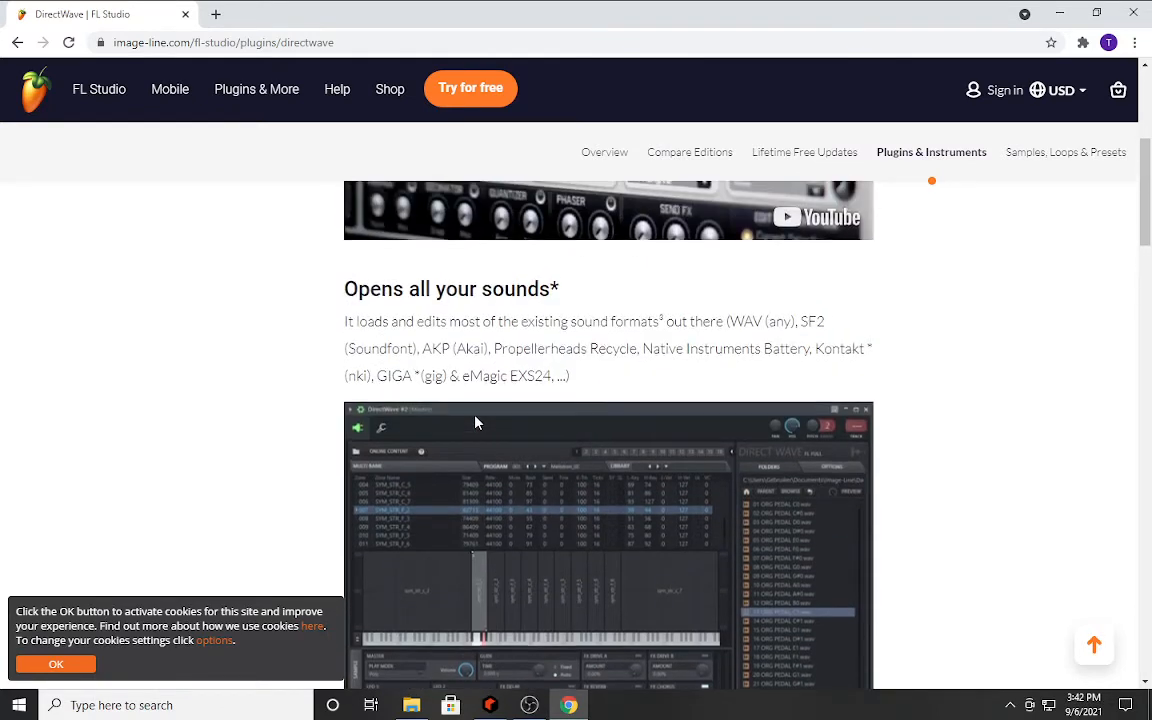
scroll(476, 423, "up", 2)
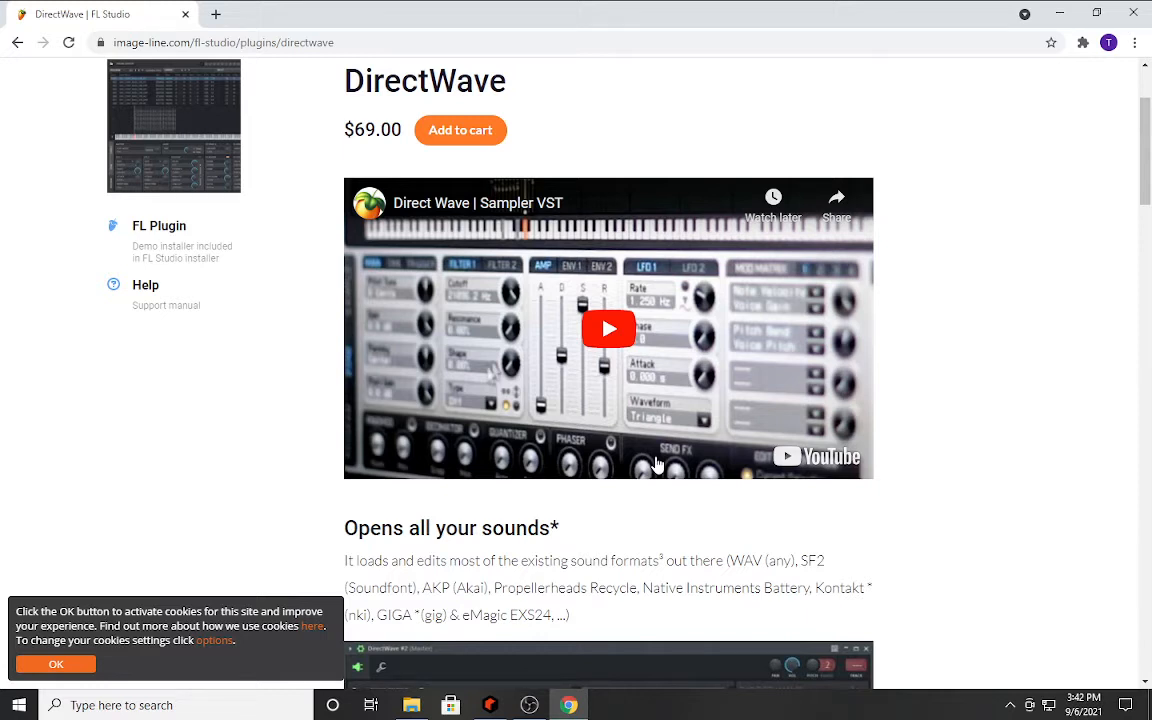
Step: Switch back to Reason and examine the whole Mimic sampler down to its LFO, Amp and Effect sections
left_click(490, 705)
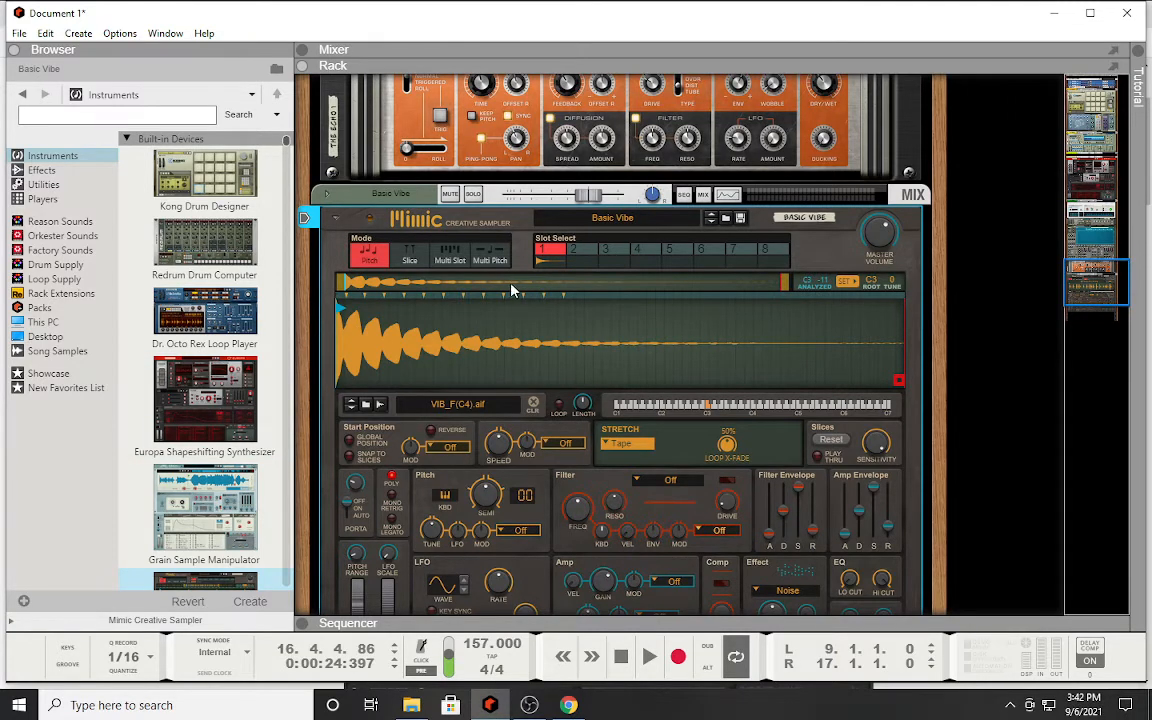
scroll(511, 290, "down", 3)
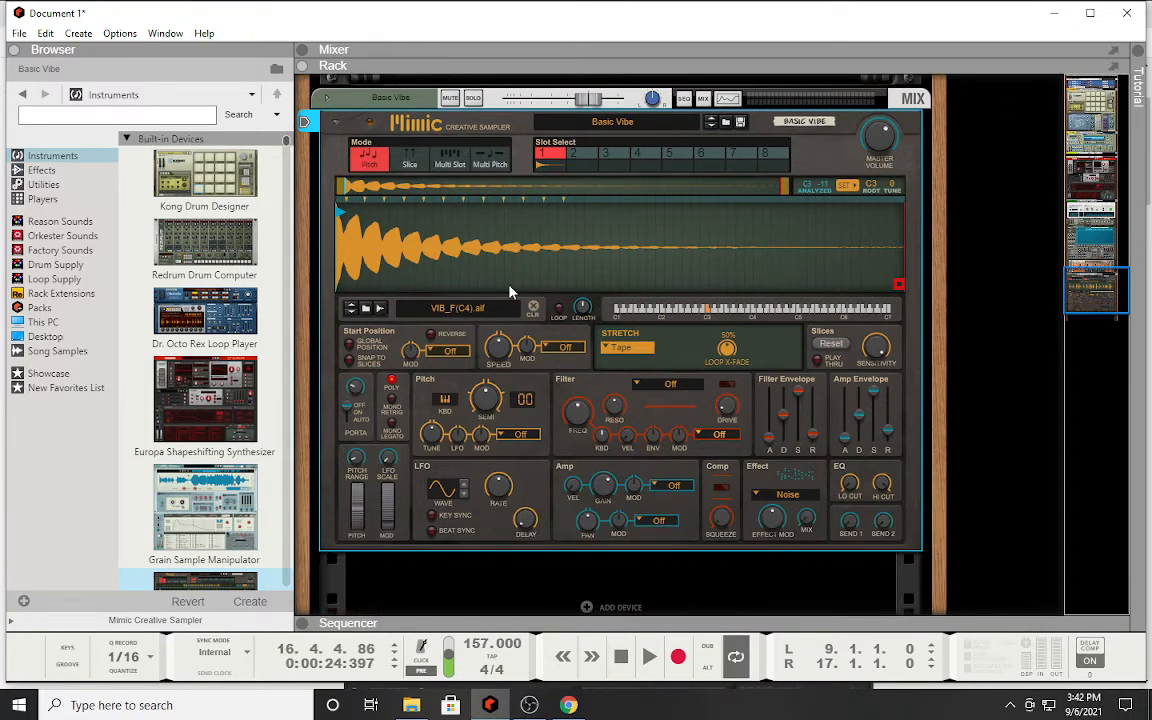
scroll(401, 278, "down", 3)
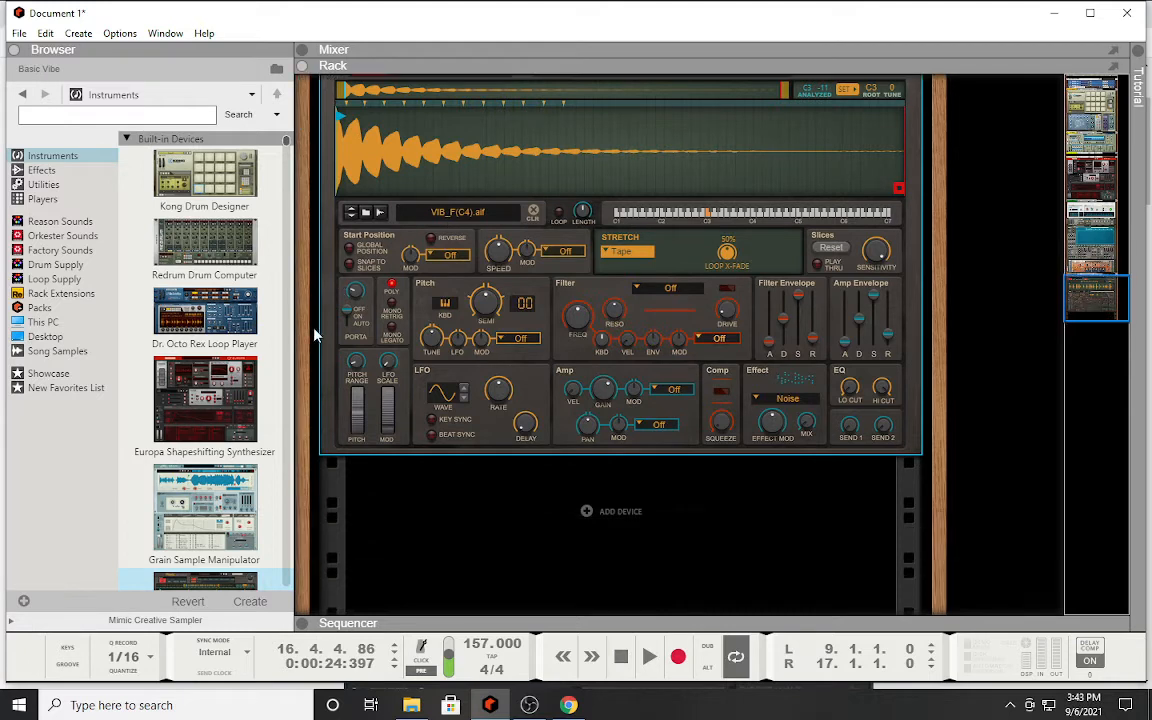
Step: Look over the utility devices in the browser, from the built-in ones to the third-party ones
left_click(38, 184)
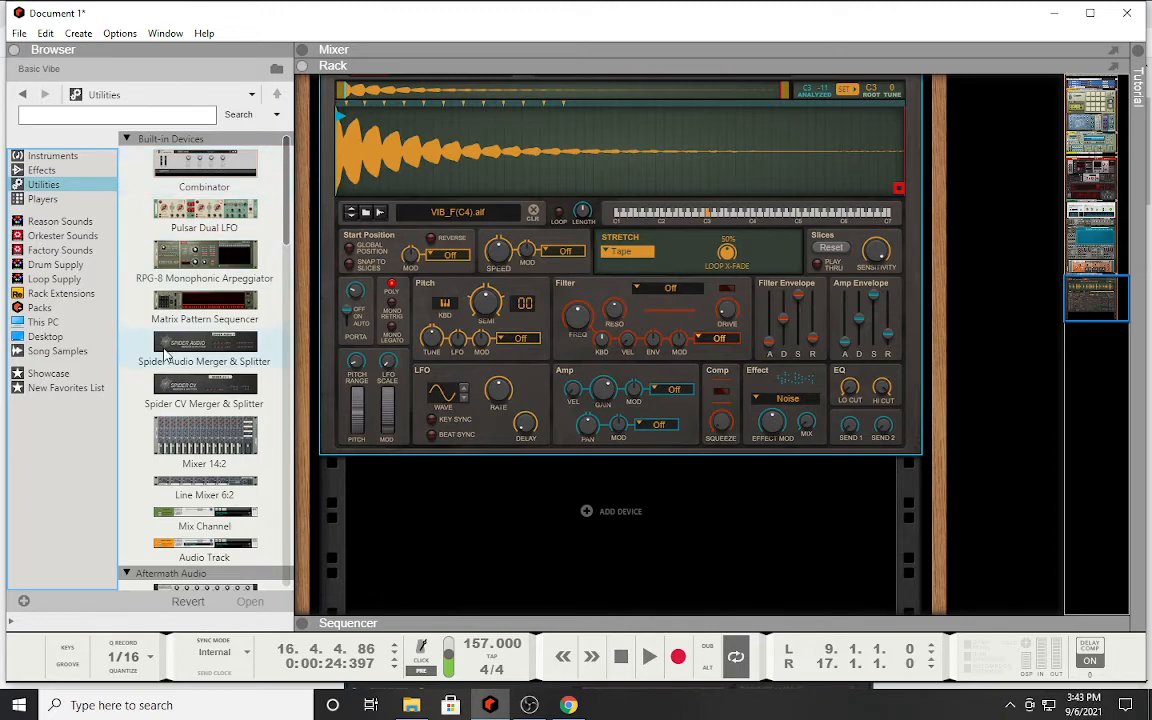
scroll(166, 350, "down", 3)
scroll(166, 347, "up", 3)
scroll(222, 400, "down", 12)
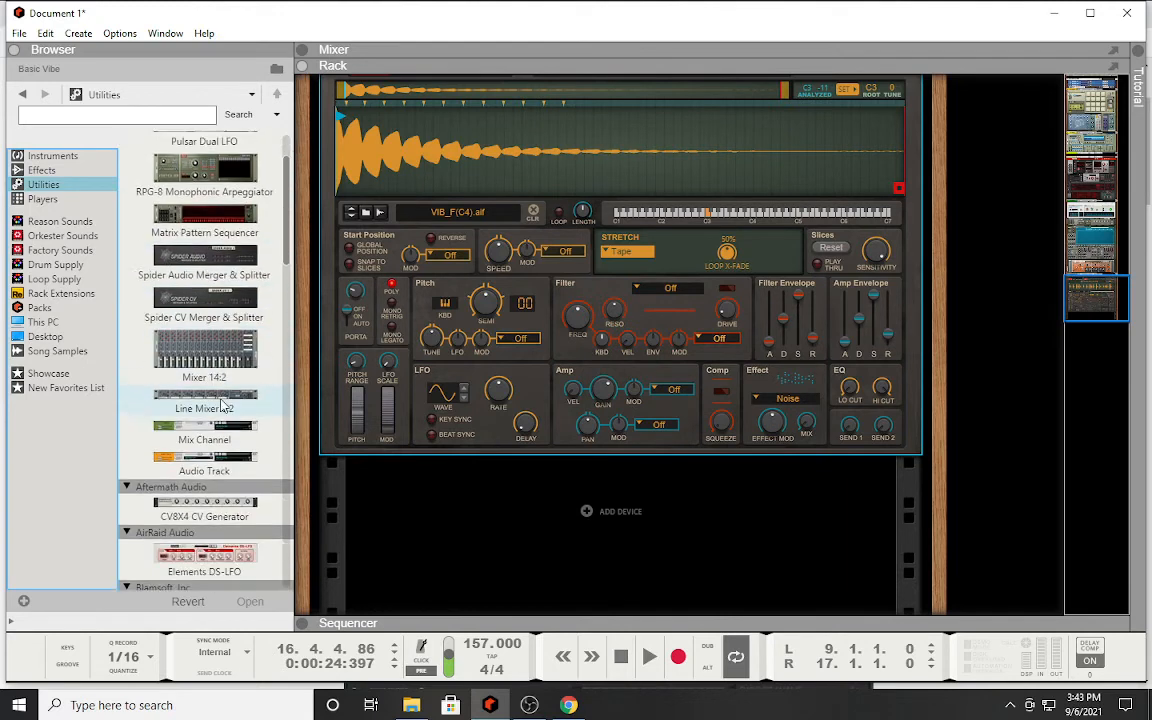
scroll(222, 400, "down", 2)
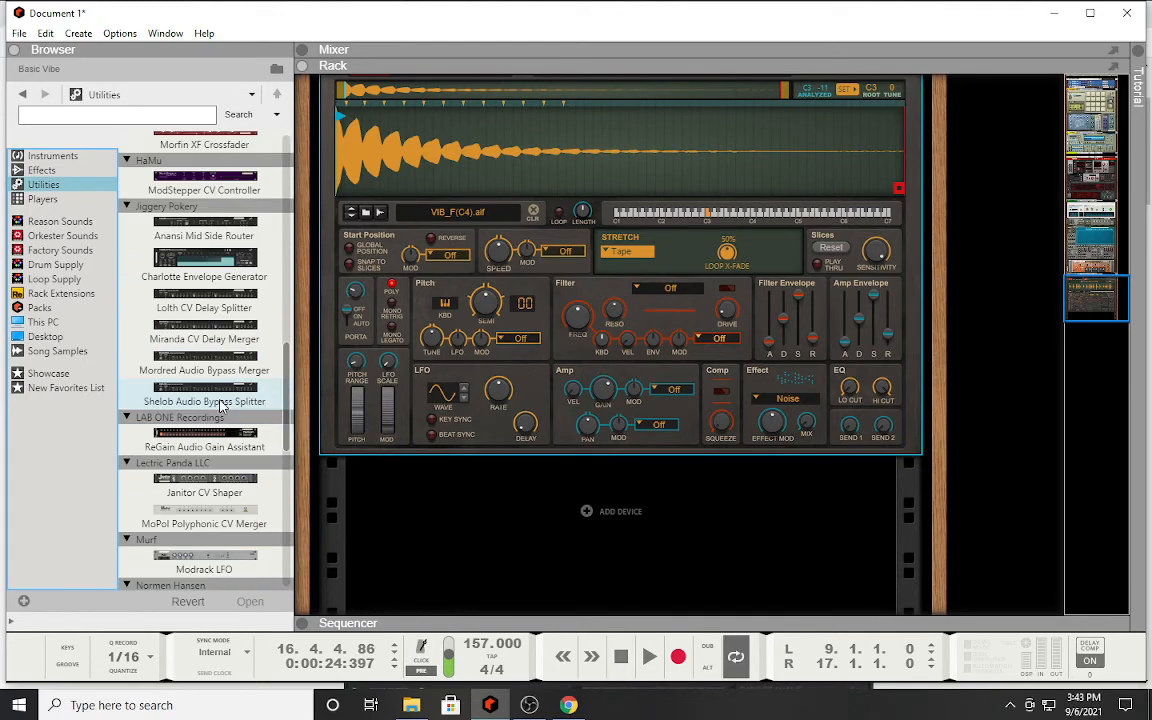
Step: Go through the built-in instruments one by one, from Kong Drum Designer to the NN19 Digital Sampler
left_click(37, 158)
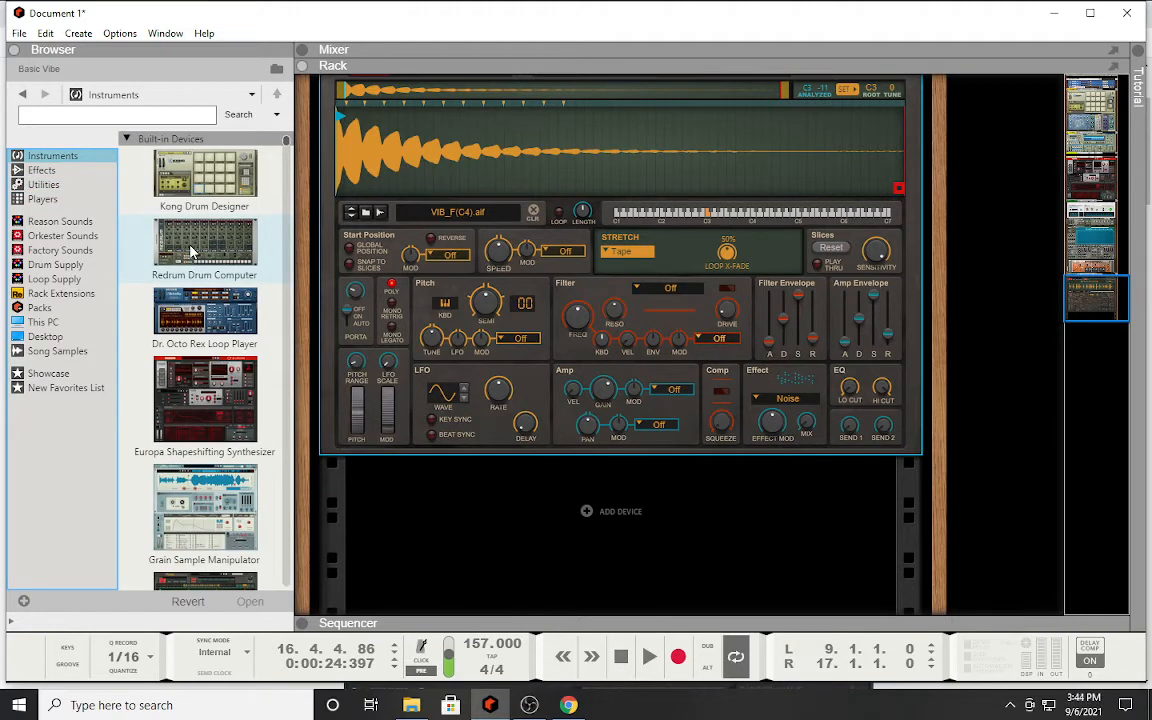
left_click(203, 185)
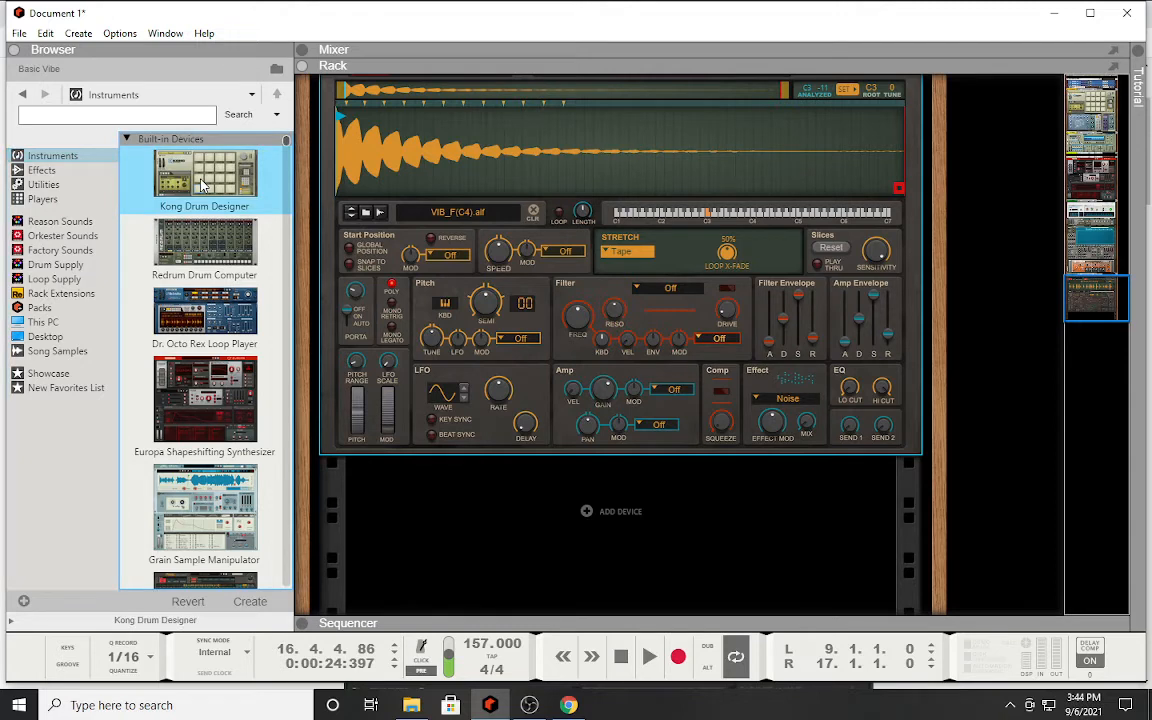
key("Down")
key("Down")
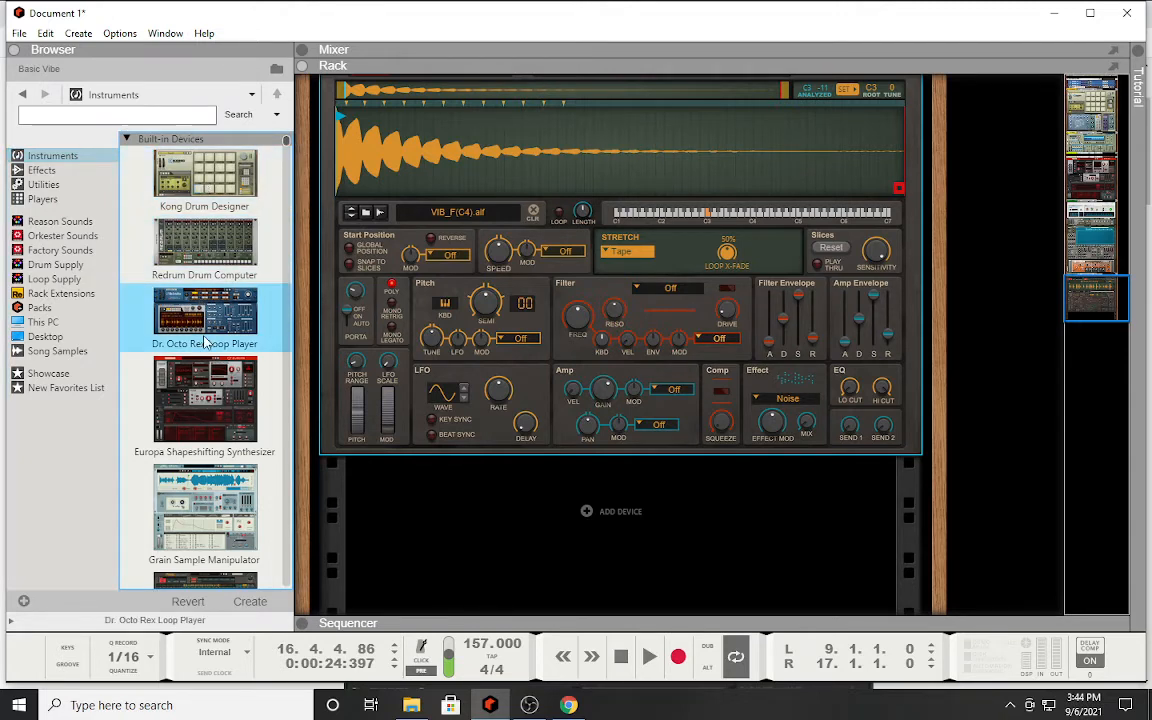
left_click(214, 420)
key("Down")
key("Down")
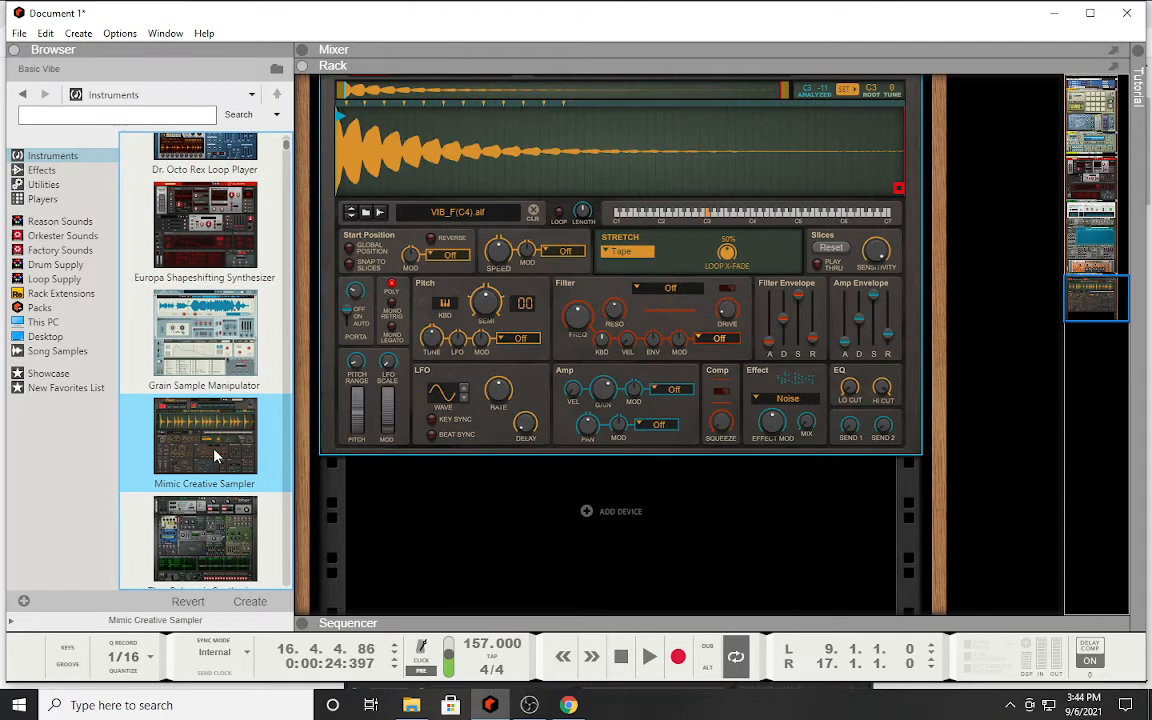
key("Down")
key("Down")
key("Down")
key("Down")
key("Down")
key("Down")
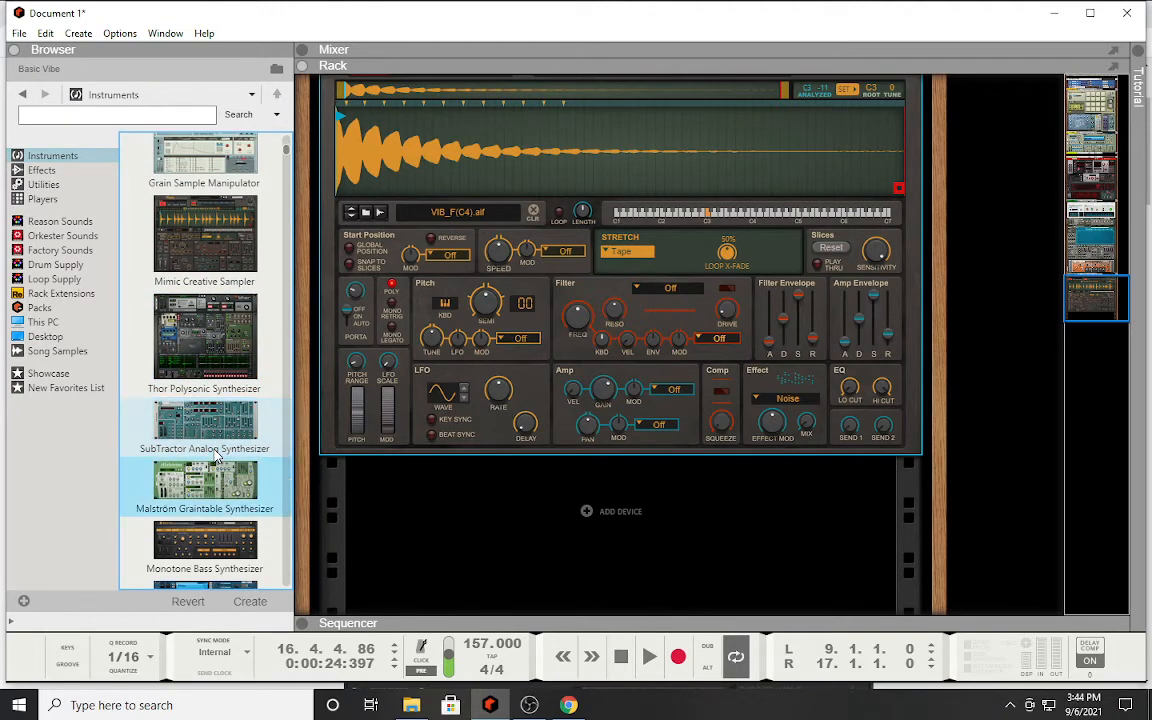
key("Down")
key("Down")
key("Down")
key("Down")
key("Down")
key("Down")
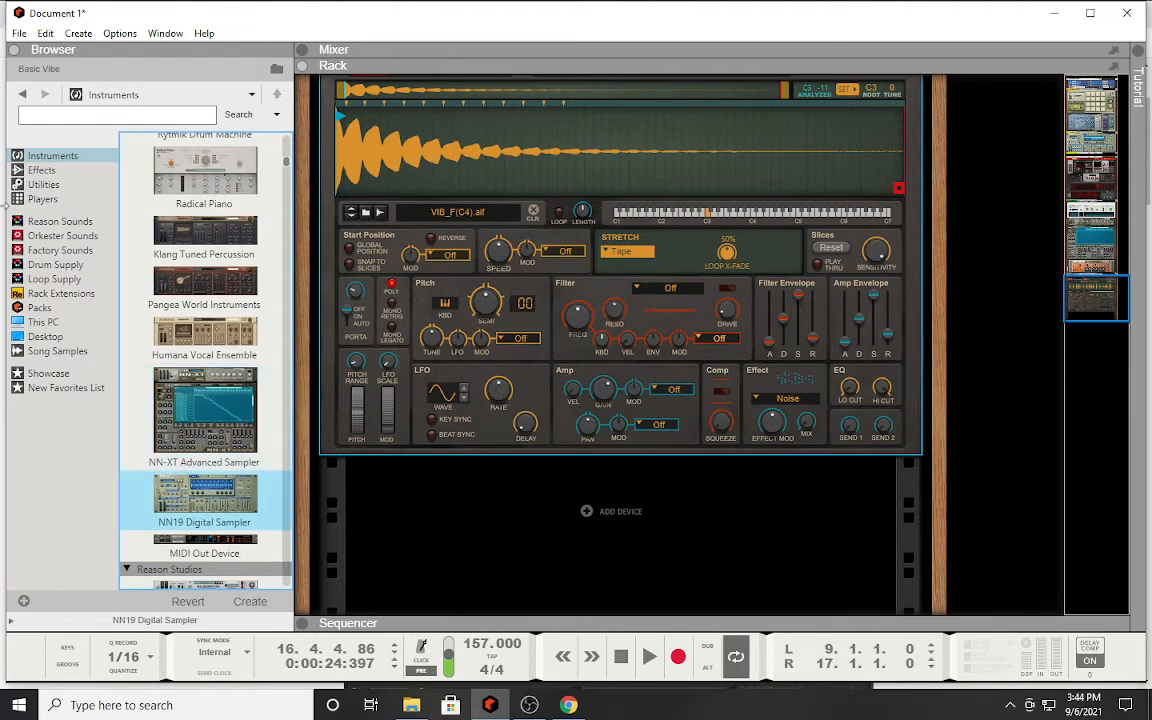
Step: Go through the built-in effects one by one, from Quartet Chorus Ensemble to Audiomatic Retro Transformer
left_click(41, 172)
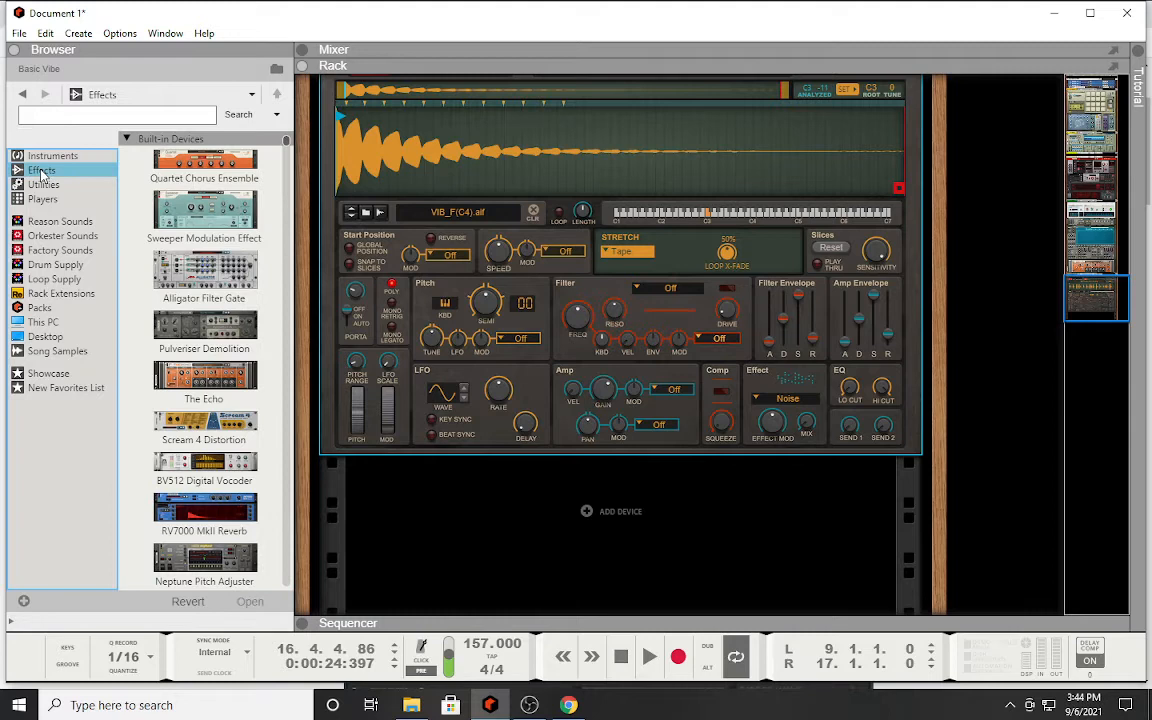
left_click(178, 160)
key("Down")
key("Down")
key("Down")
key("Down")
key("Down")
key("Down")
key("Down")
key("Down")
key("Down")
key("Down")
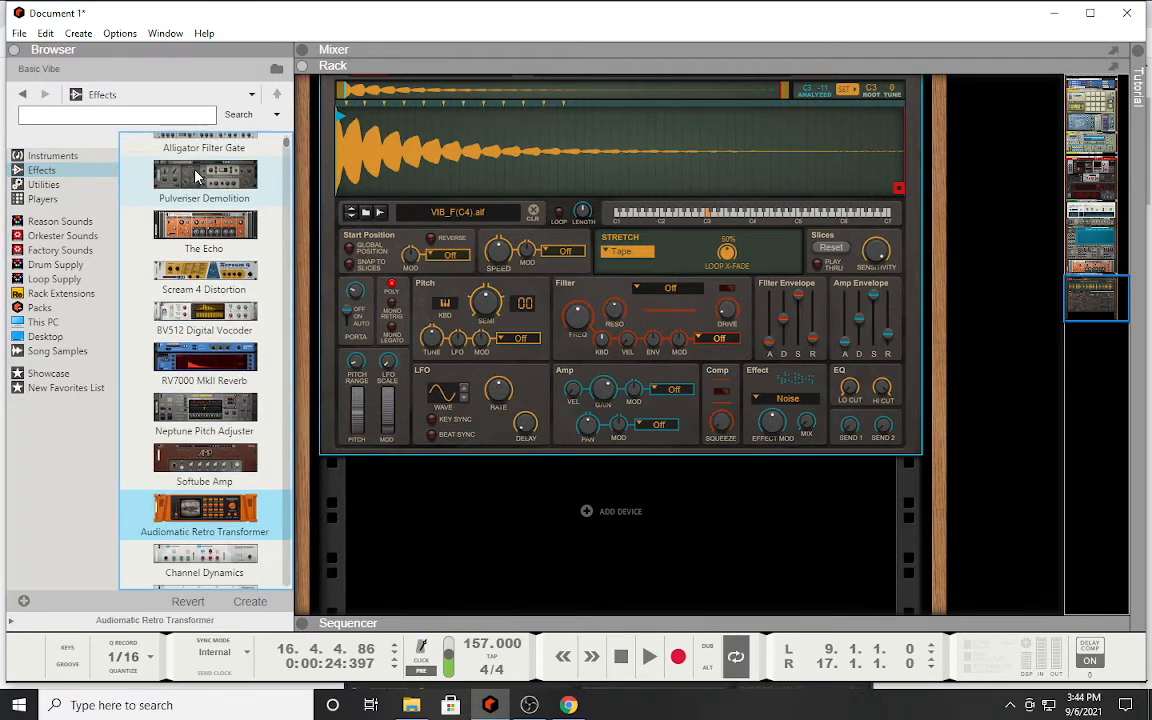
Step: Go through the remaining built-in effects one by one, from Channel Dynamics to PEQ-2 Two Band Parametric EQ
key("Down")
key("Down")
key("Down")
key("Down")
key("Down")
key("Down")
key("Down")
key("Down")
key("Down")
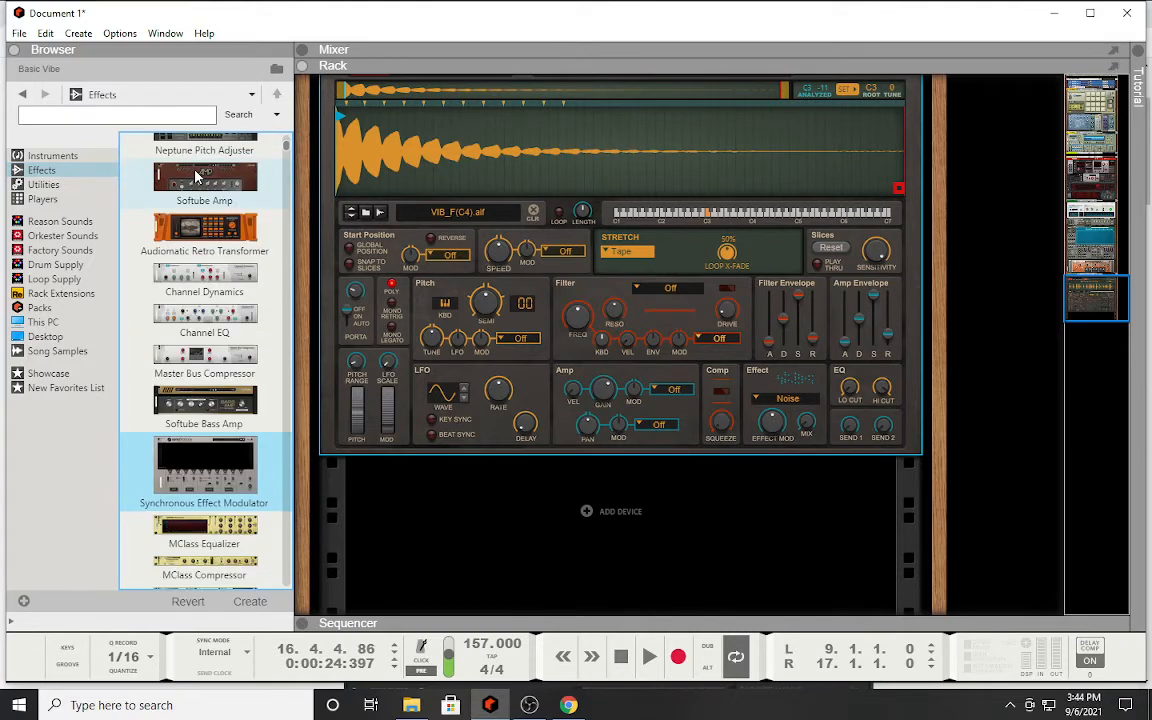
key("Down")
key("Down")
key("Down")
key("Down")
key("Down")
key("Down")
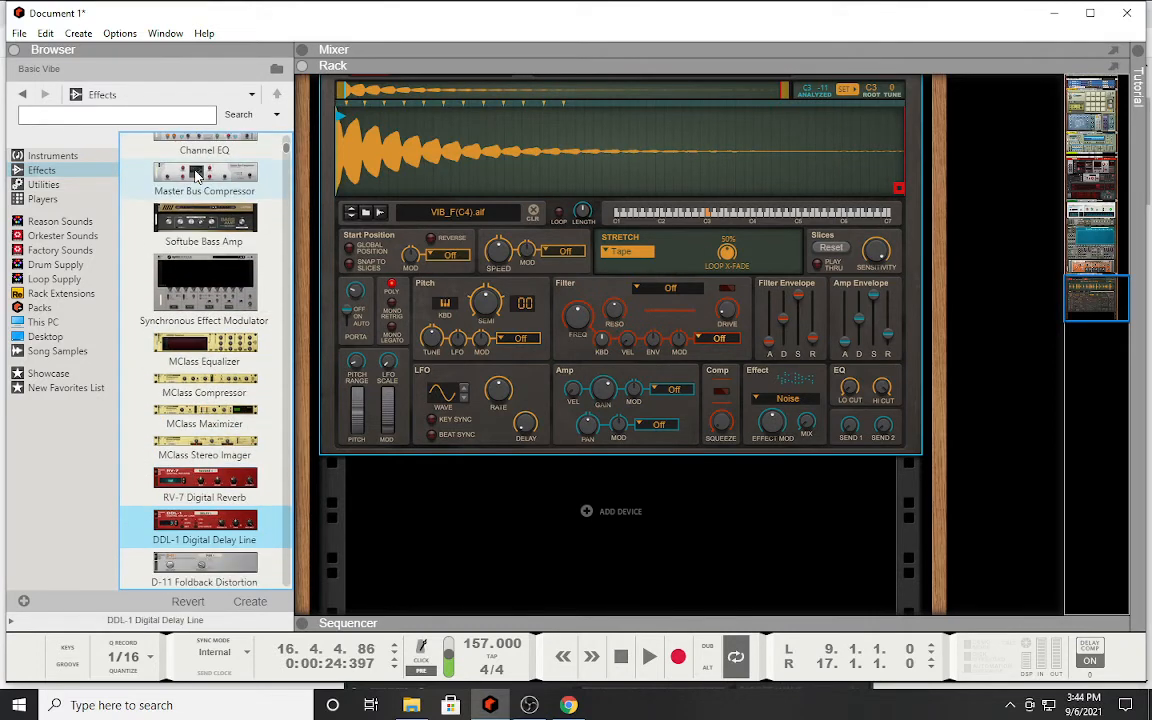
key("Down")
key("Down")
key("Down")
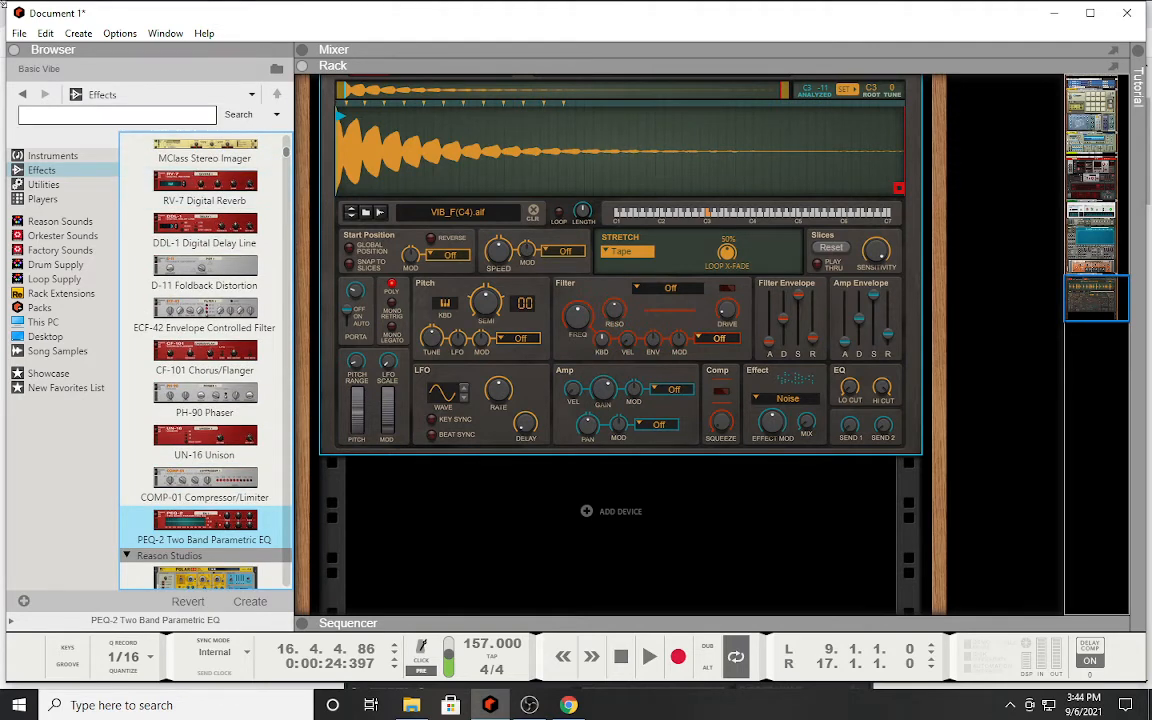
Step: Look over the player and utility devices, and go through the instruments down to the third-party plugins
left_click(46, 200)
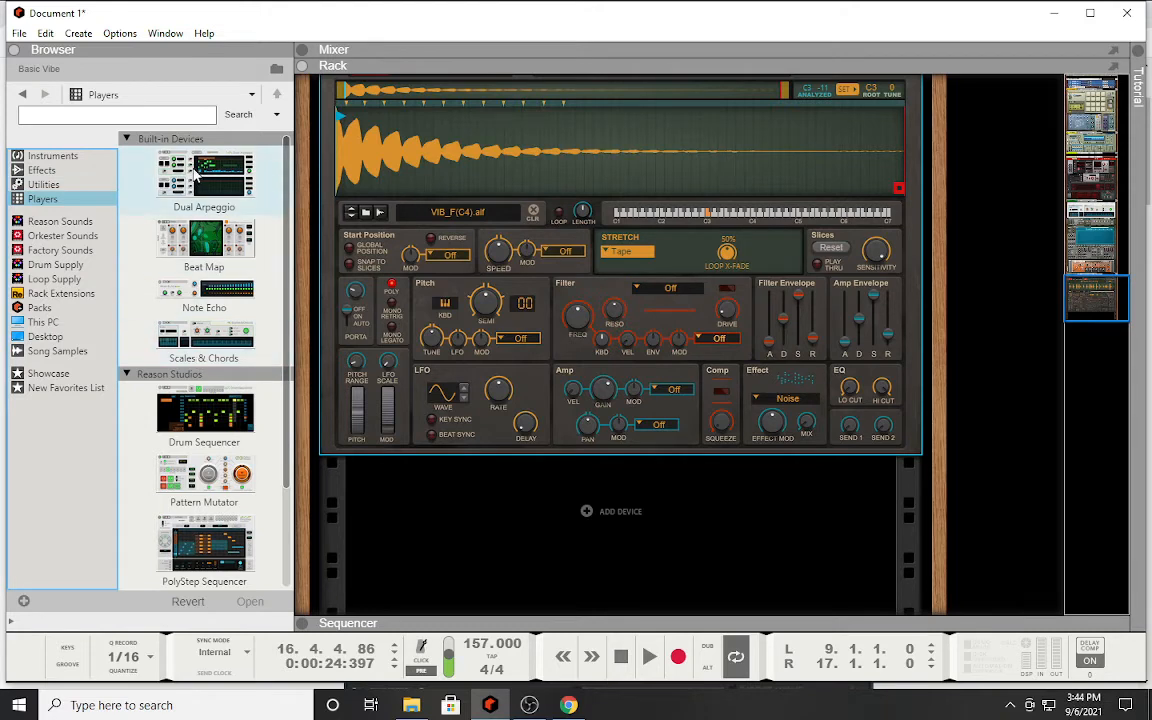
left_click(43, 186)
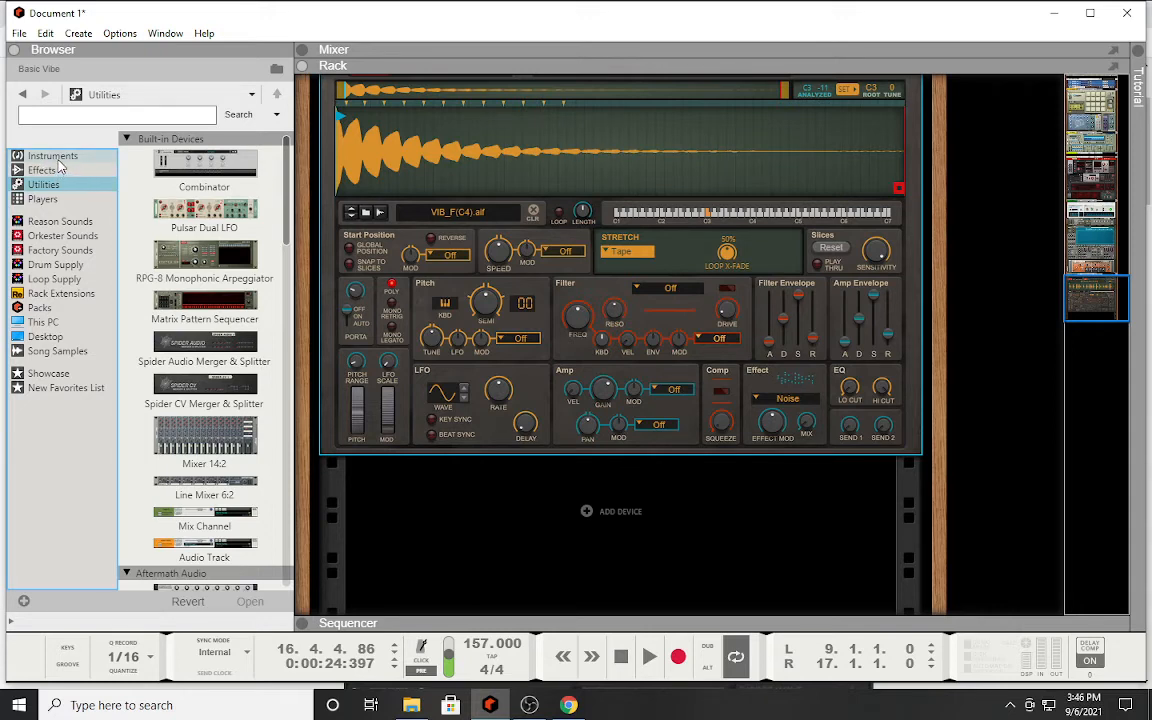
left_click(56, 158)
scroll(150, 310, "down", 15)
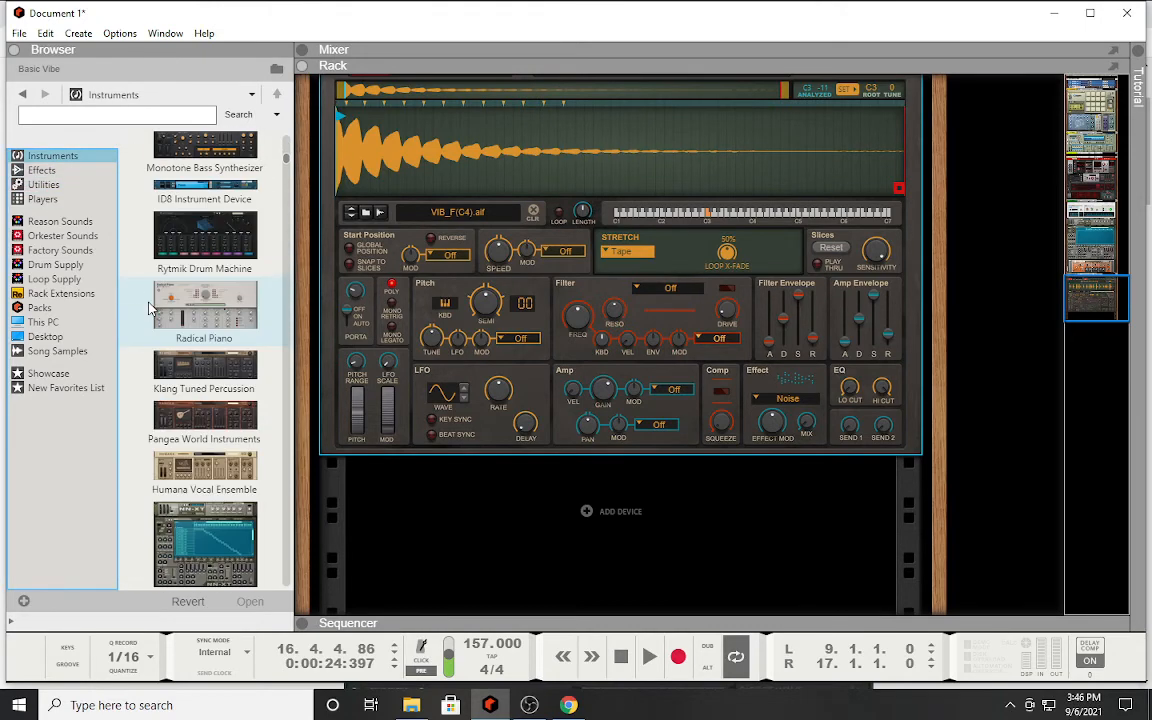
scroll(150, 310, "down", 20)
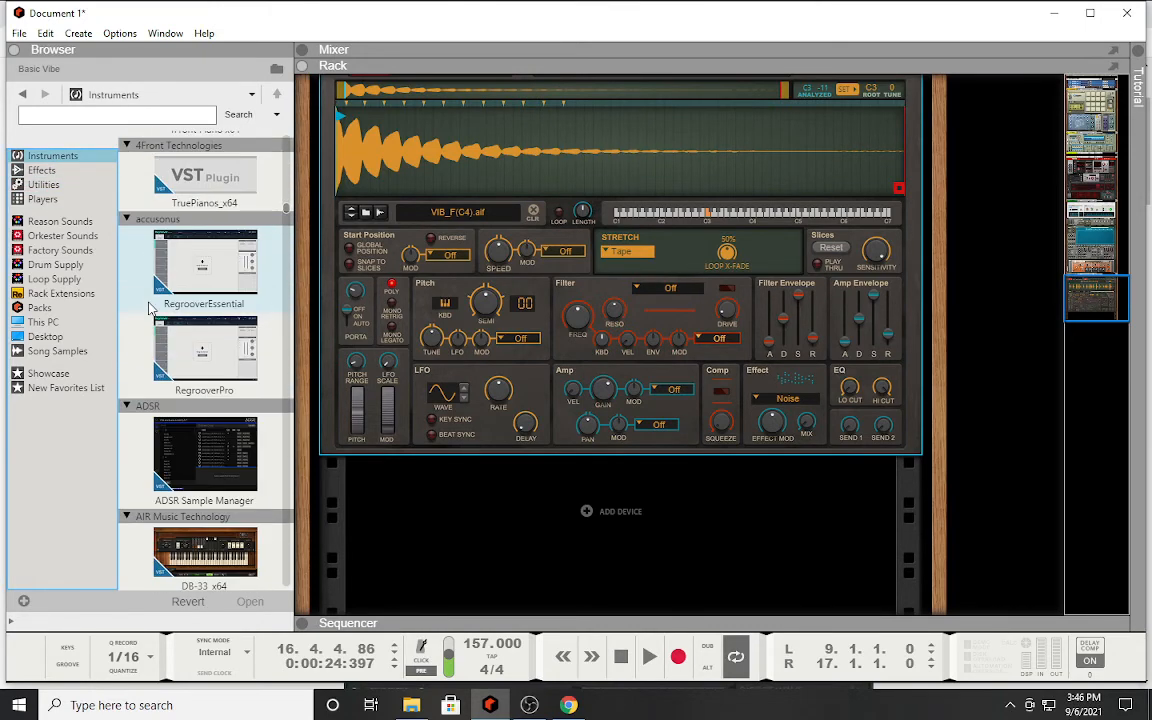
scroll(150, 310, "down", 5)
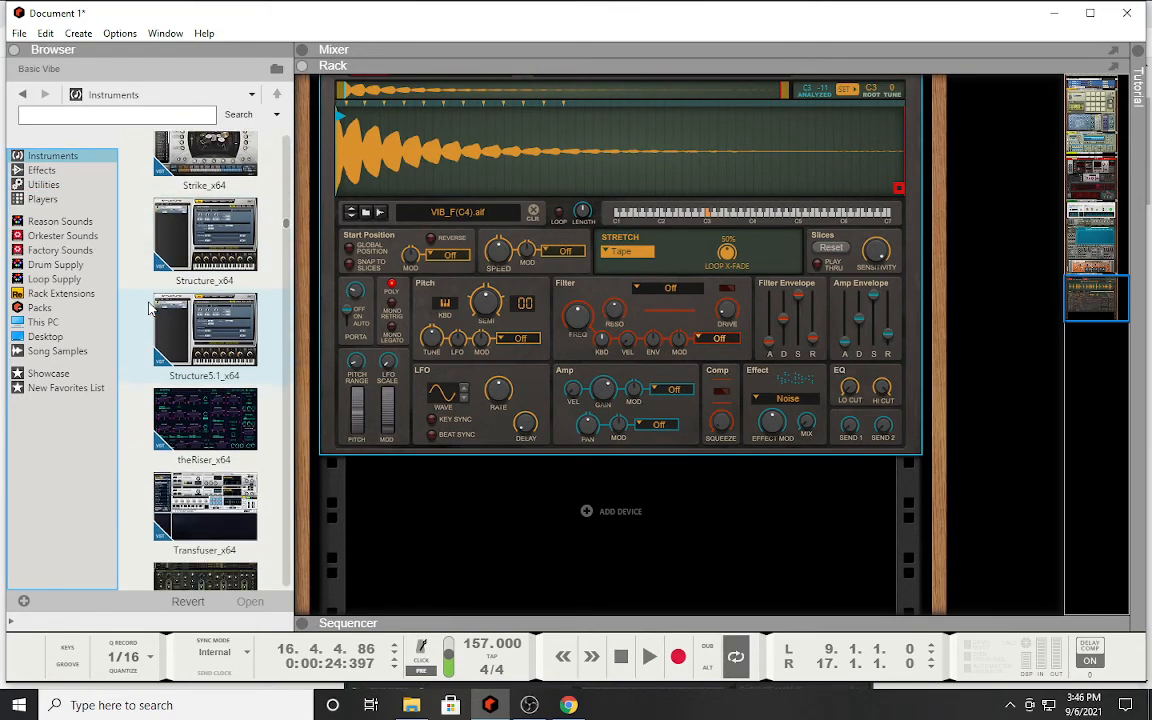
Step: Search the instruments for "komplet" and for "akai", and select the VIP_x64 plugin
left_click(86, 116)
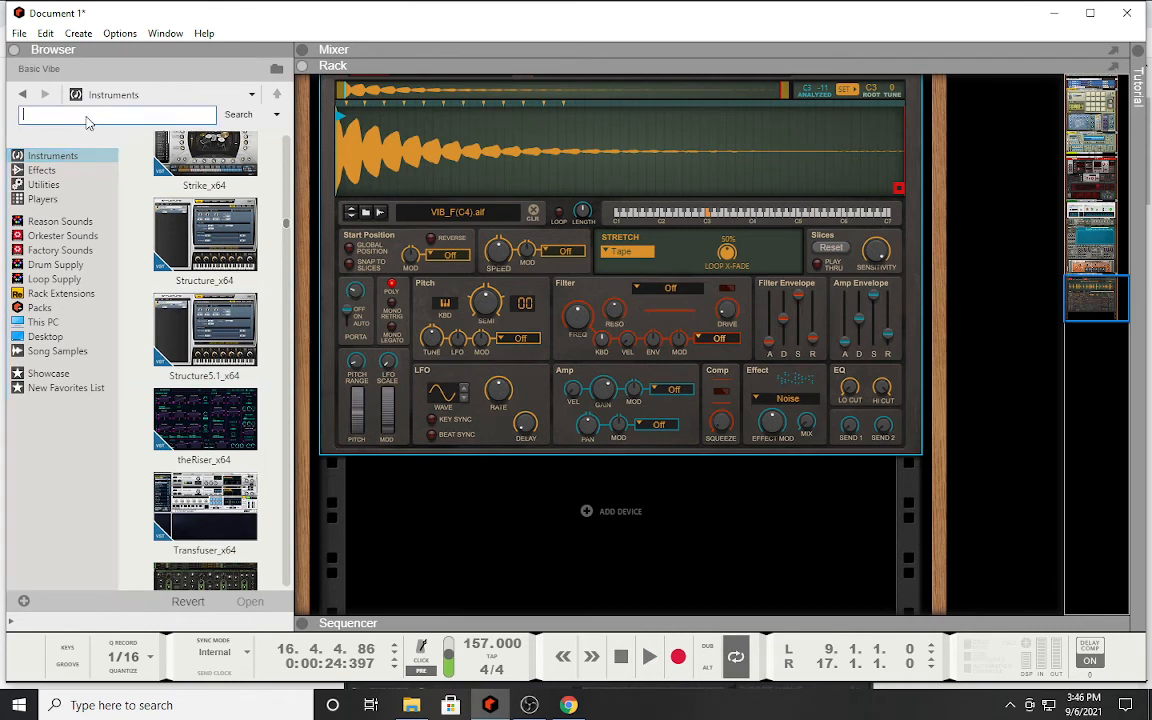
type("komplet")
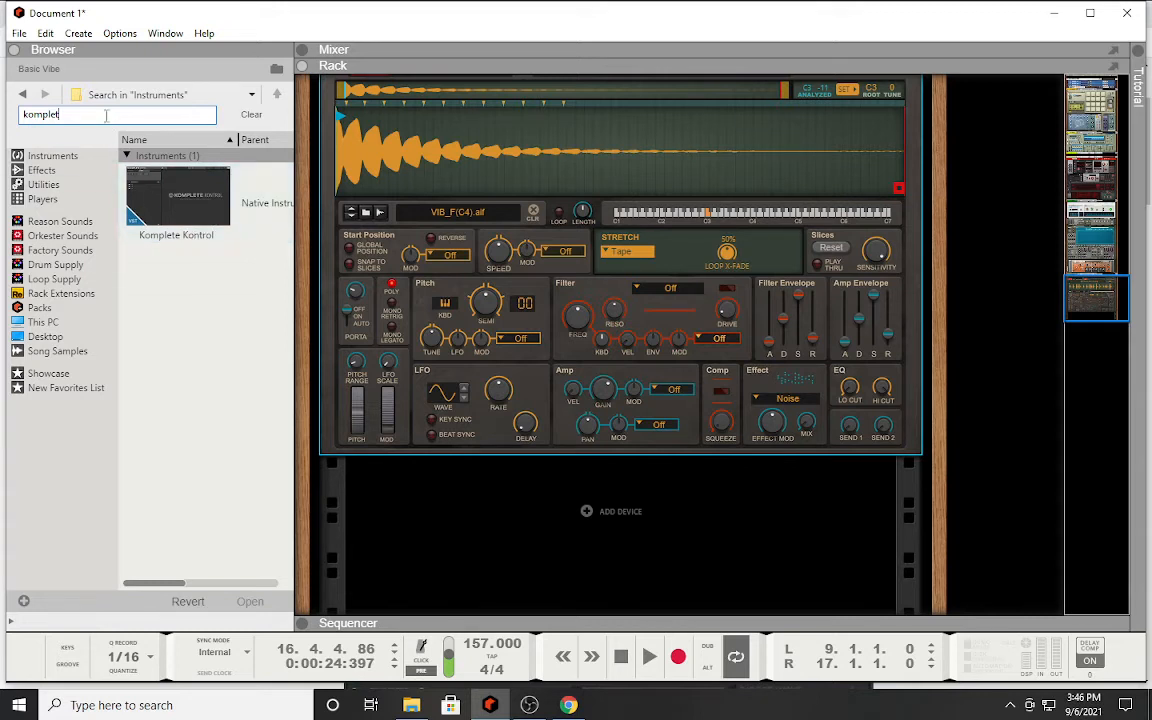
key("ctrl+a")
key("BackSpace")
type("akai")
key("Return")
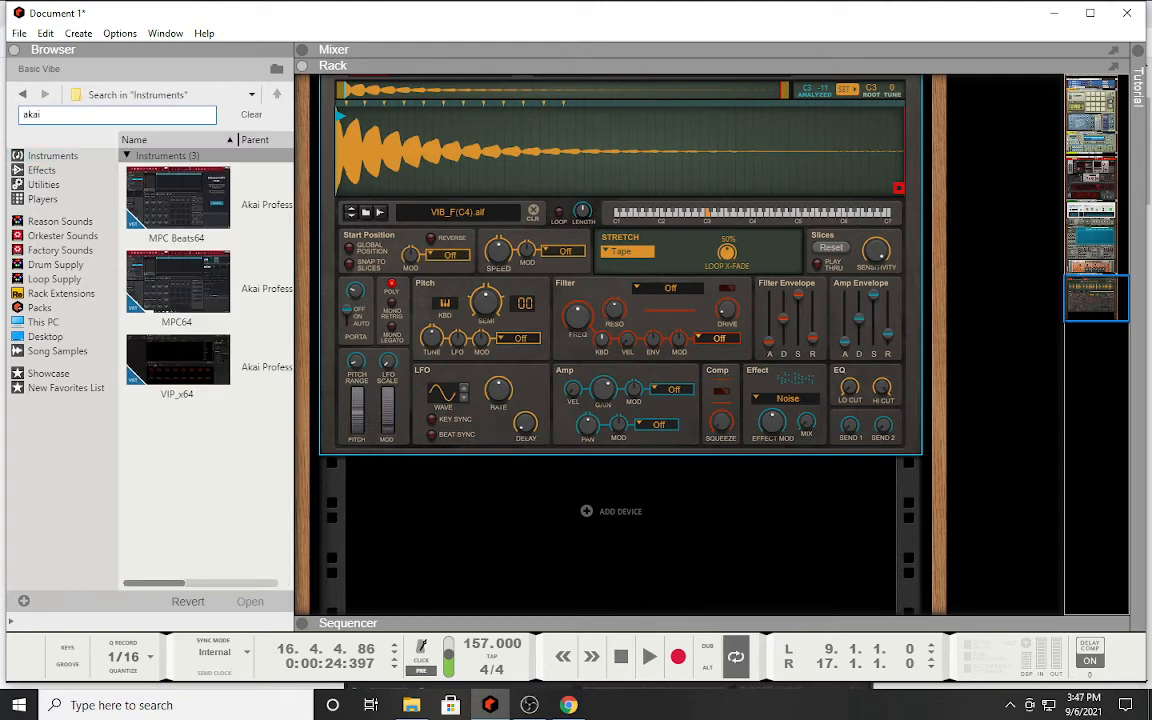
left_click(145, 358)
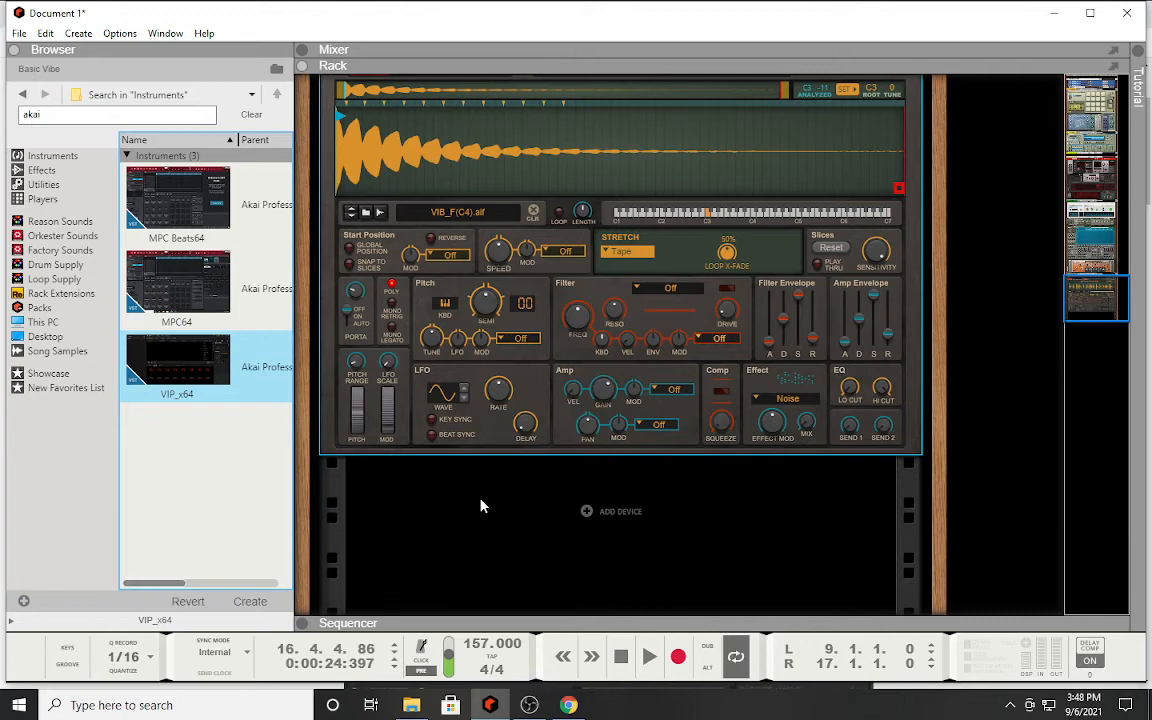
Step: Look over the rack from the Mimic sampler up to Kong and the Master Section
scroll(474, 548, "up", 6)
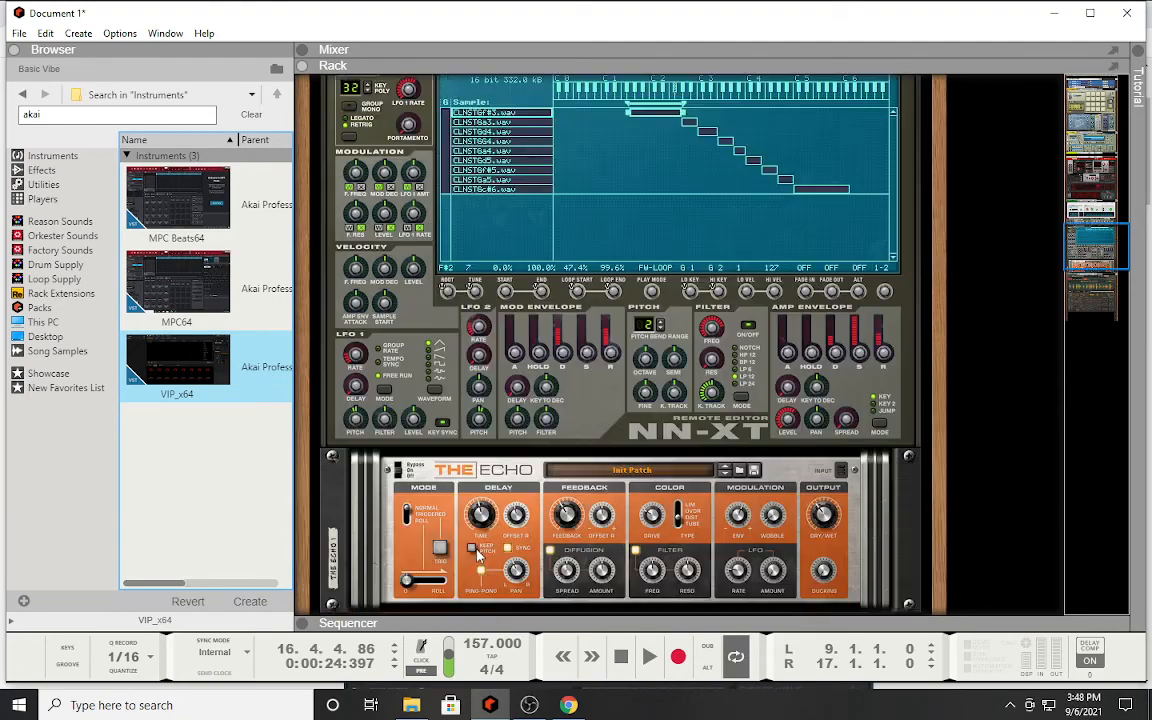
scroll(478, 554, "up", 15)
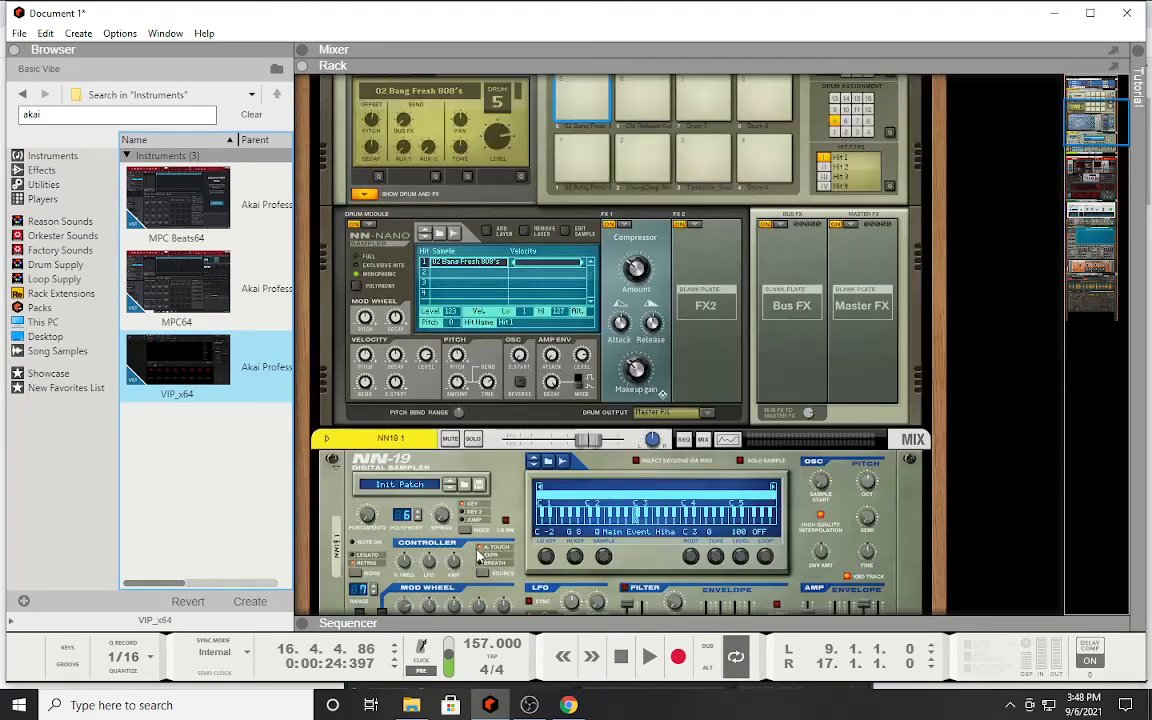
scroll(479, 553, "up", 5)
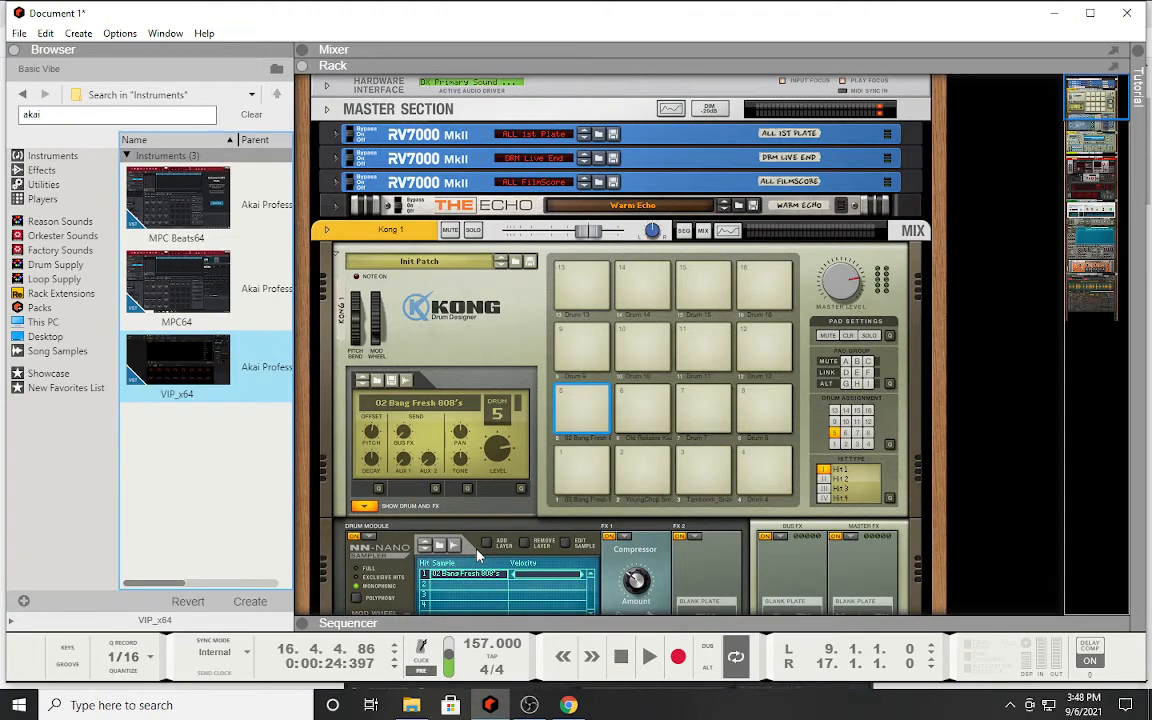
Step: Look over the built-in instruments, utilities and effects in the browser once more
left_click(50, 155)
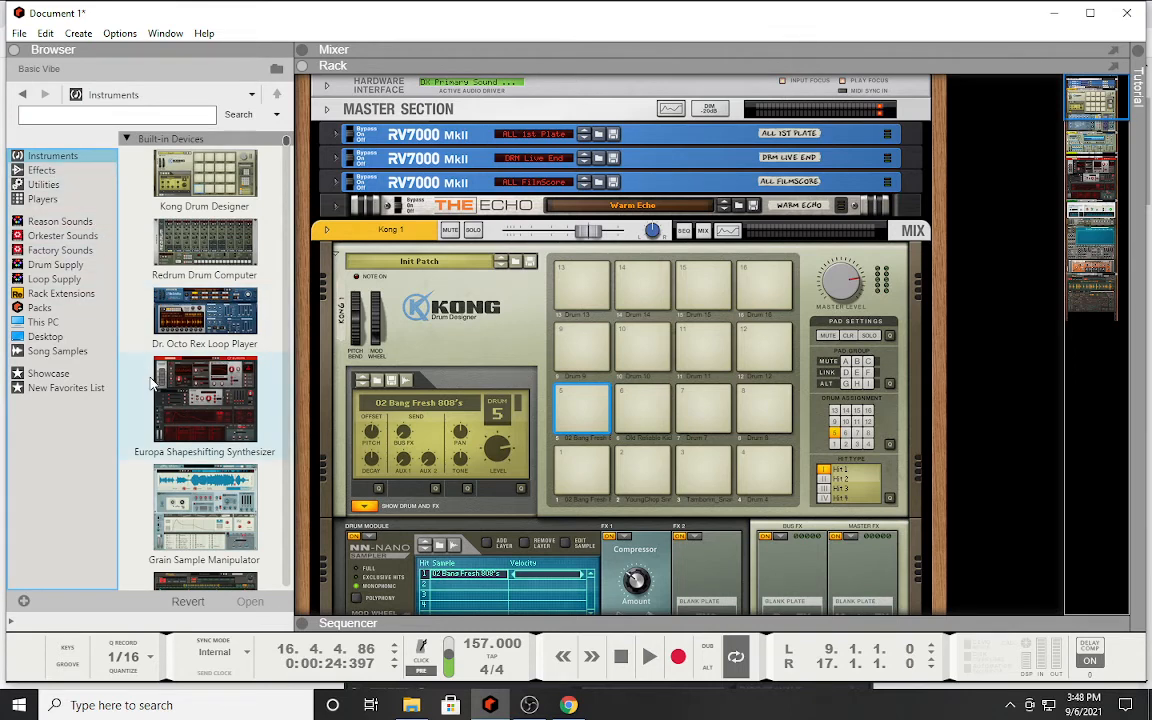
scroll(152, 383, "down", 3)
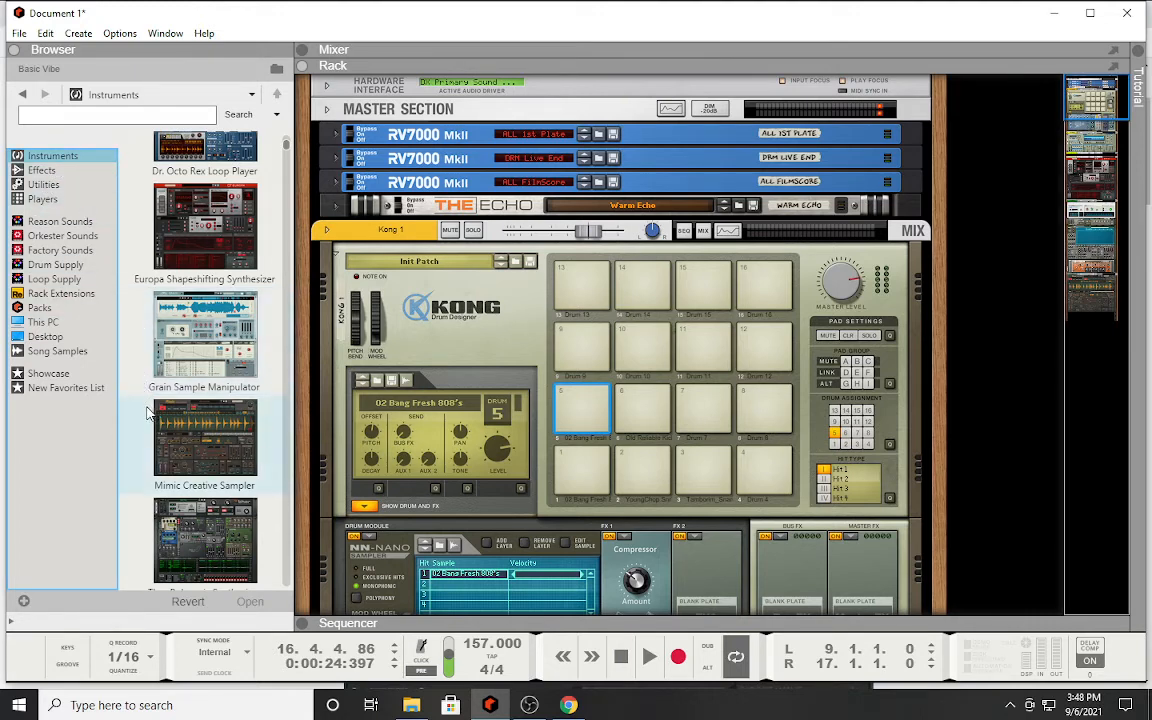
scroll(166, 376, "down", 1)
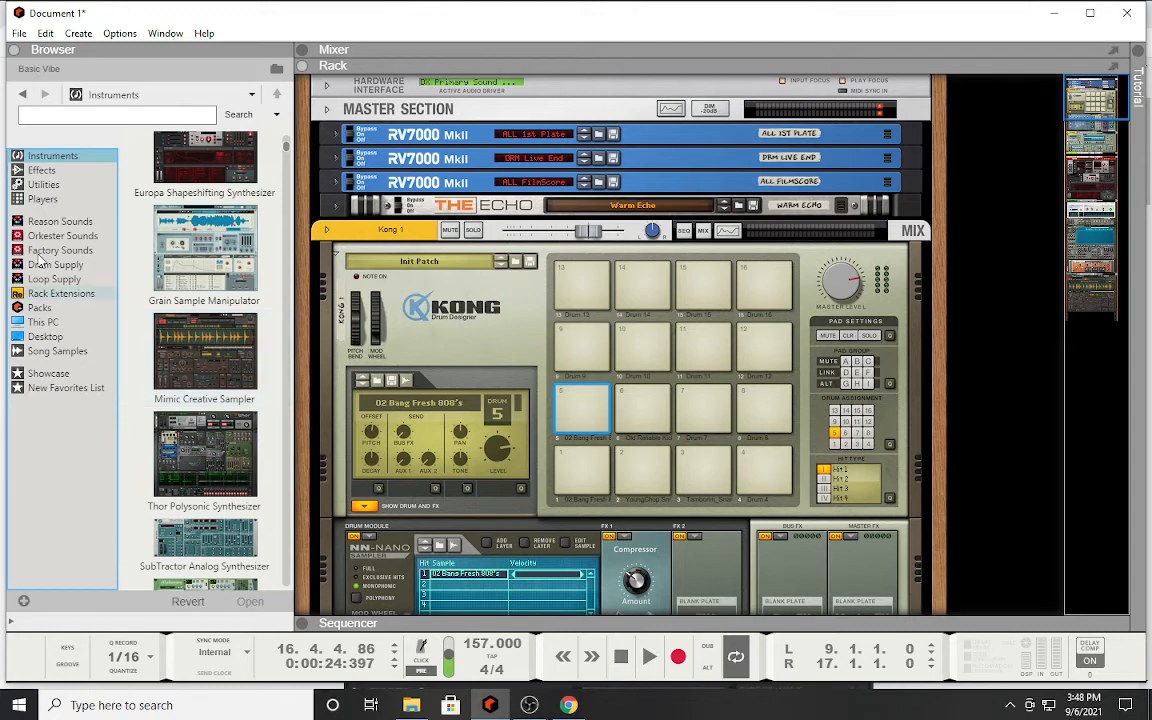
left_click(50, 186)
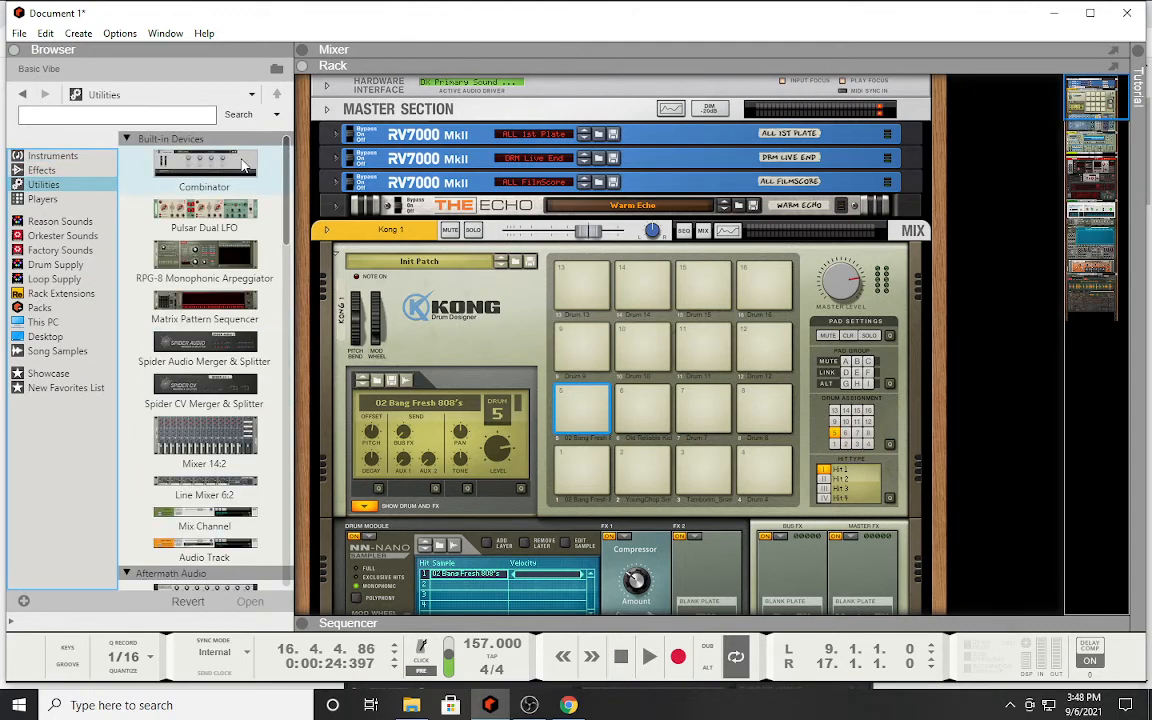
left_click(42, 170)
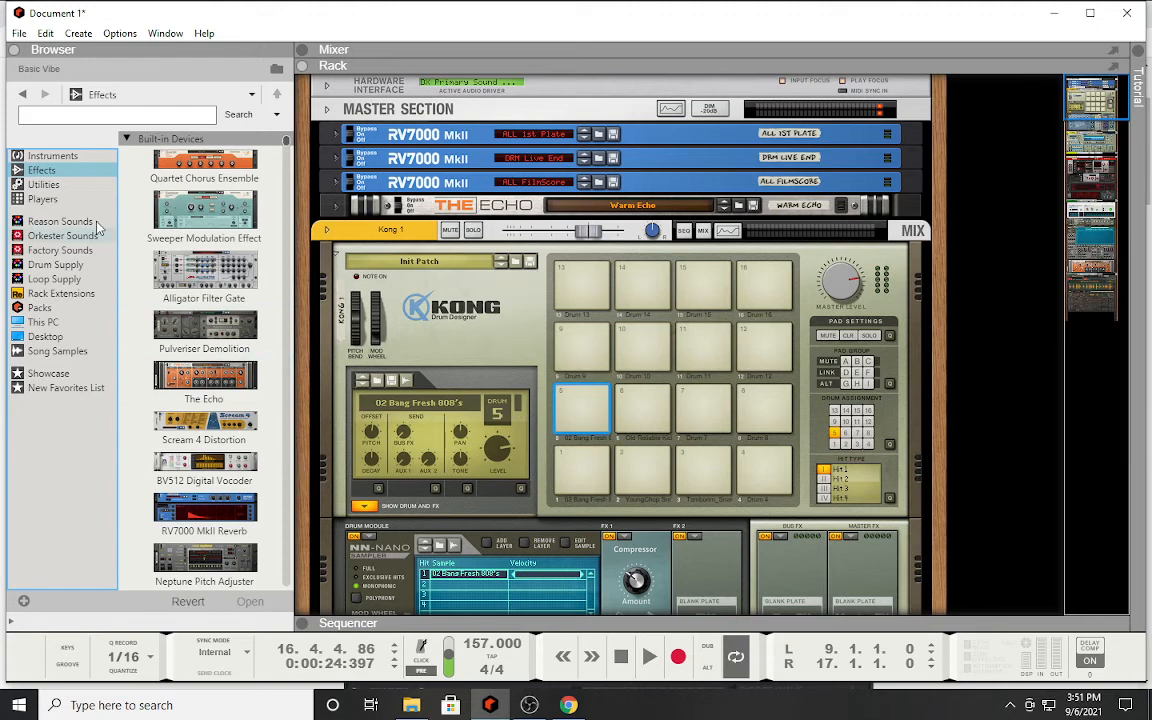
Step: Search the instruments for "fl studio" and select the FL Studio VSTi plugin
left_click(64, 157)
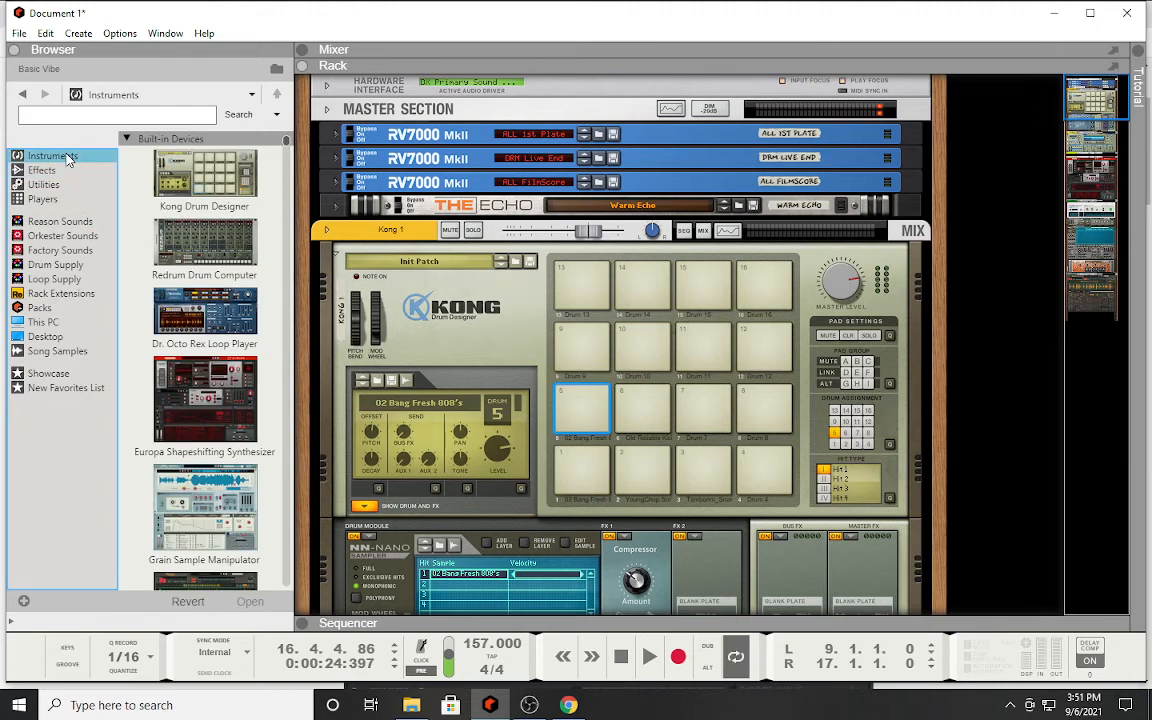
left_click(124, 116)
type("fl")
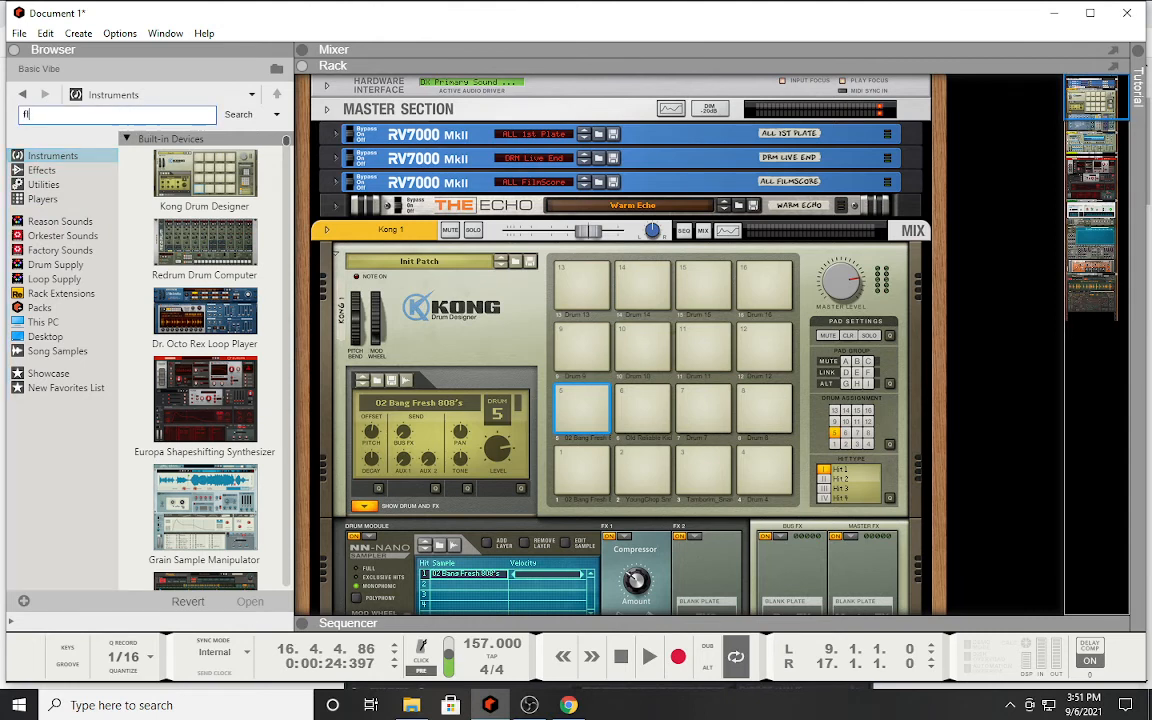
type(" studio")
key("Return")
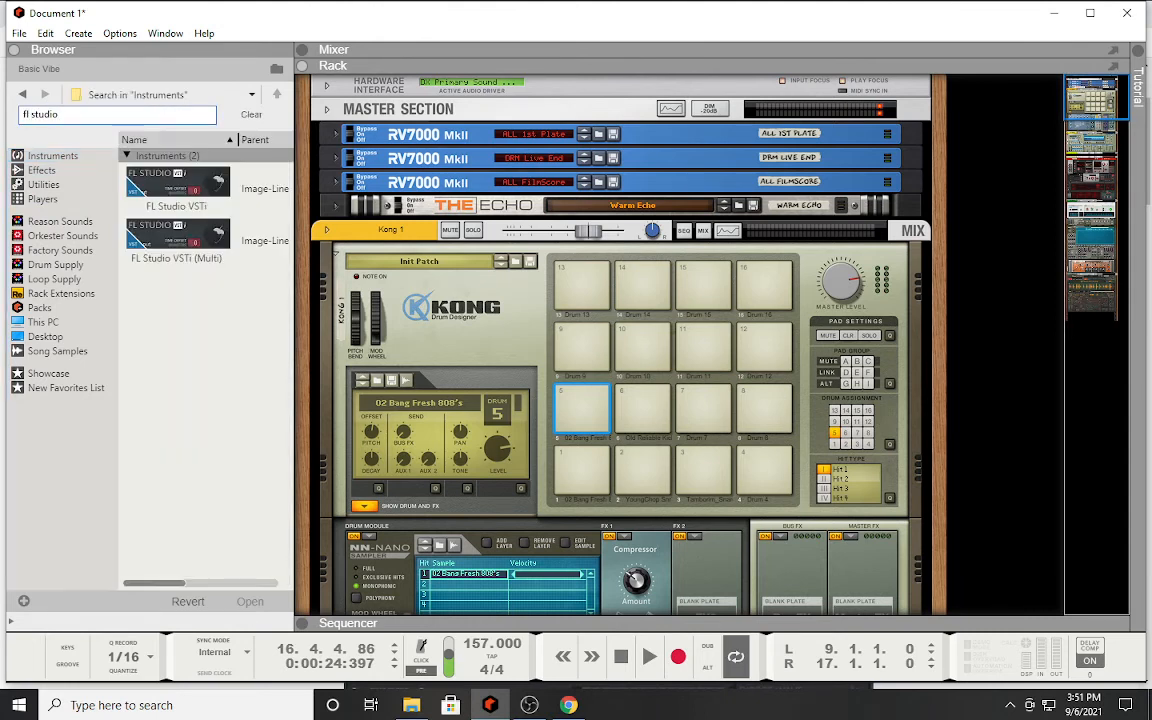
left_click(157, 197)
Step: Clear the FL Studio search and search the instruments for "mpc"
key("BackSpace")
key("BackSpace")
key("BackSpace")
key("BackSpace")
key("BackSpace")
key("BackSpace")
key("BackSpace")
key("BackSpace")
key("BackSpace")
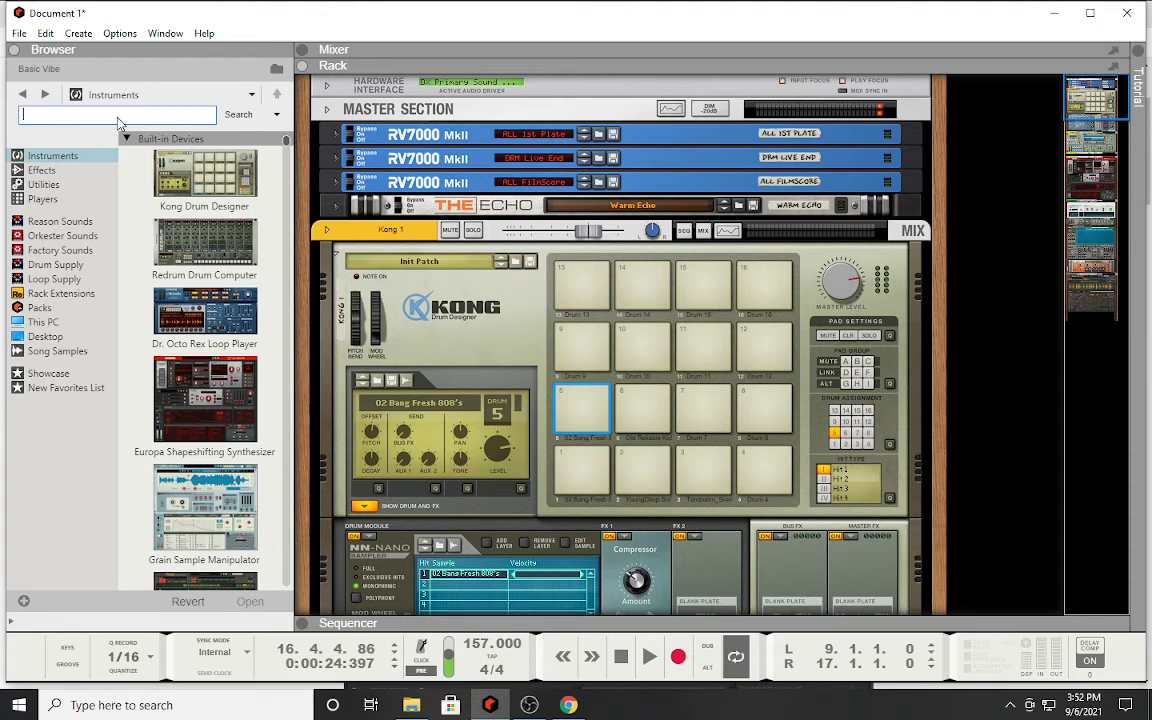
type("mpc")
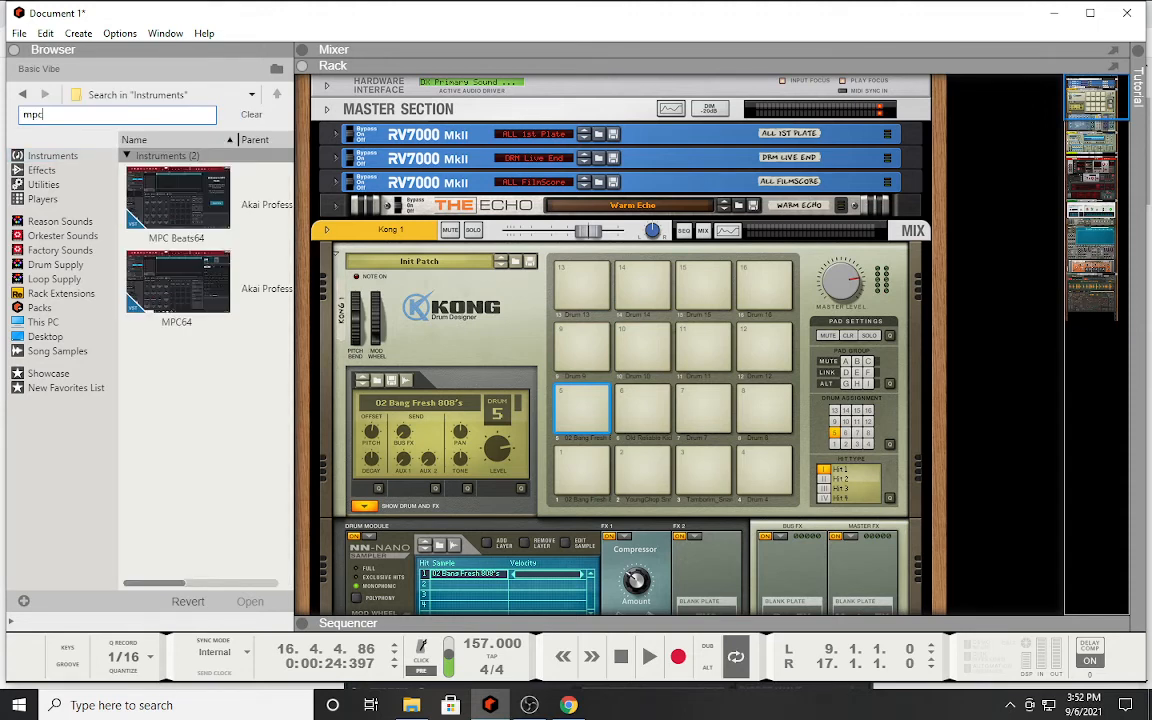